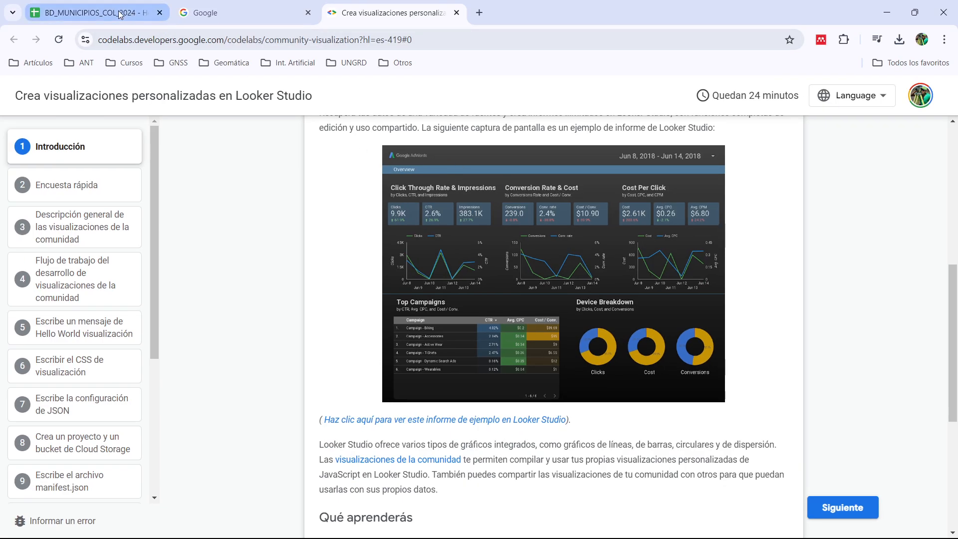
Step: Switch to the BD_MUNICIPIOS_COL_2024 spreadsheet and fit the widths of columns A, B and C to their contents
click(95, 13)
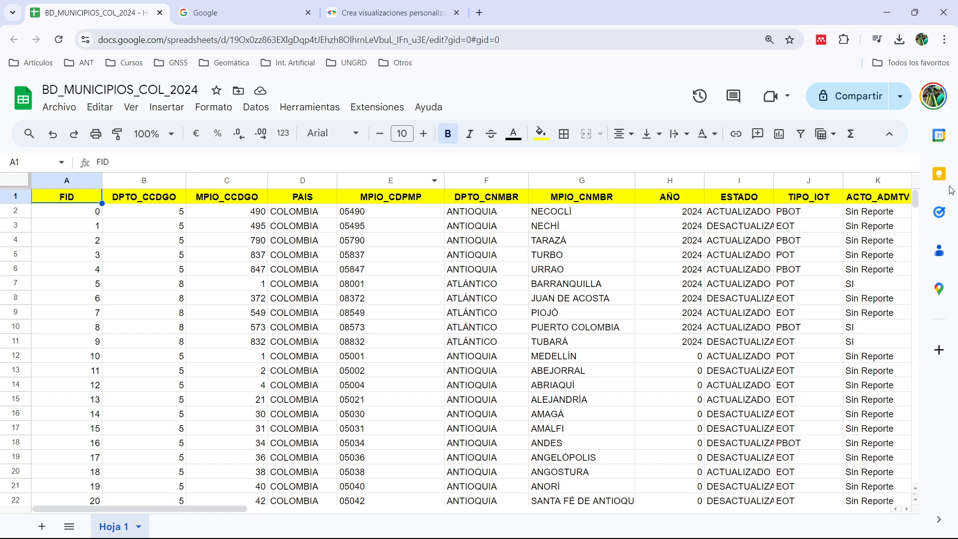
double_click(102, 180)
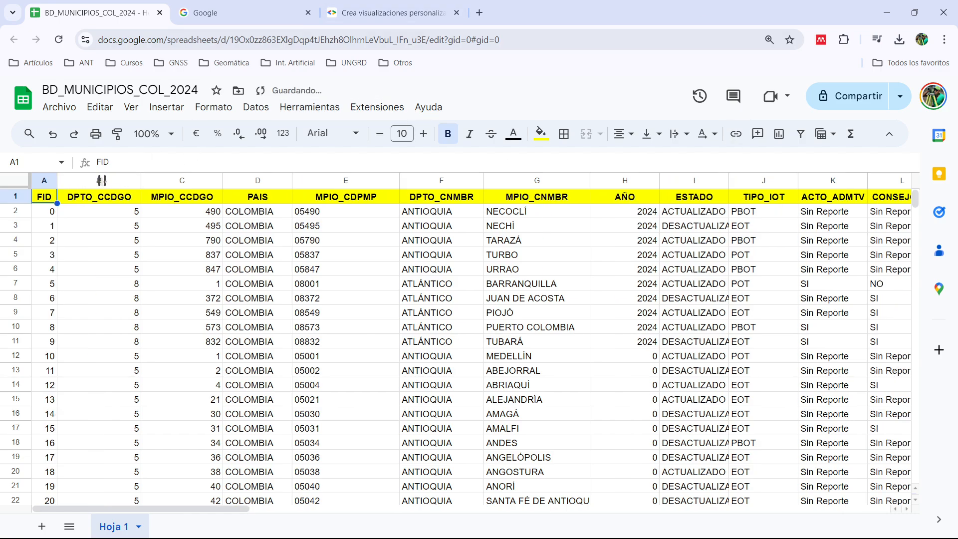
double_click(141, 181)
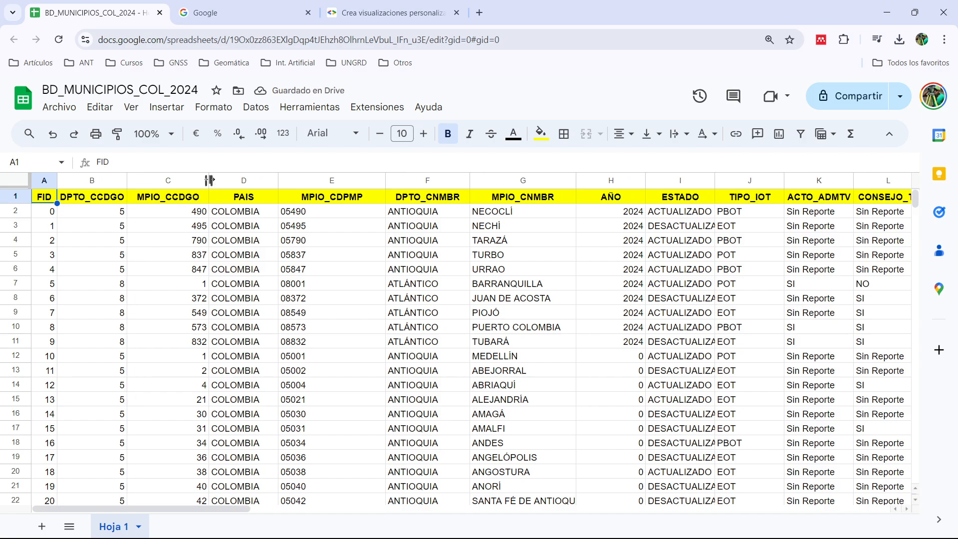
double_click(210, 180)
Step: Review the municipal dataset's fields from the department and municipality codes through the planning and risk columns to the coordinates
click(100, 212)
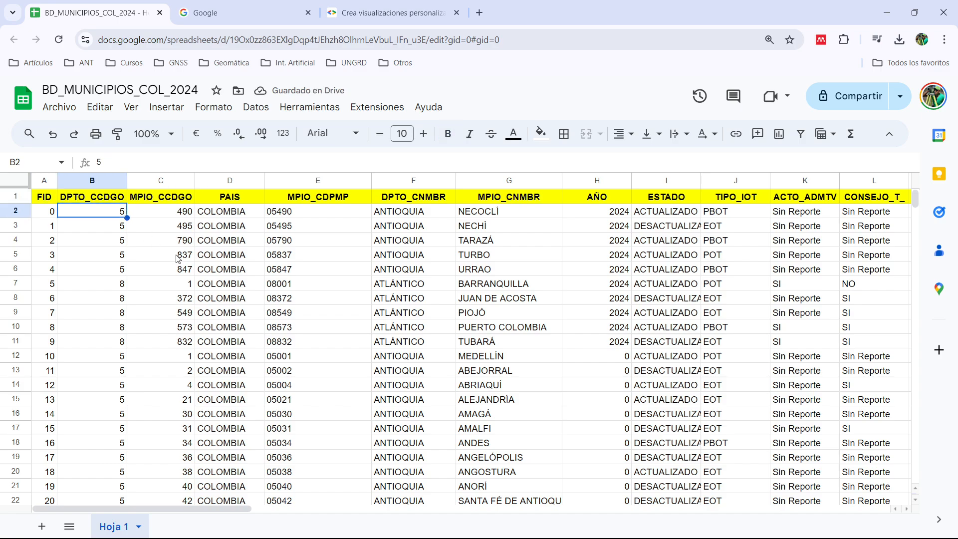
key(Right)
key(Right)
key(Up)
key(Down)
key(Down)
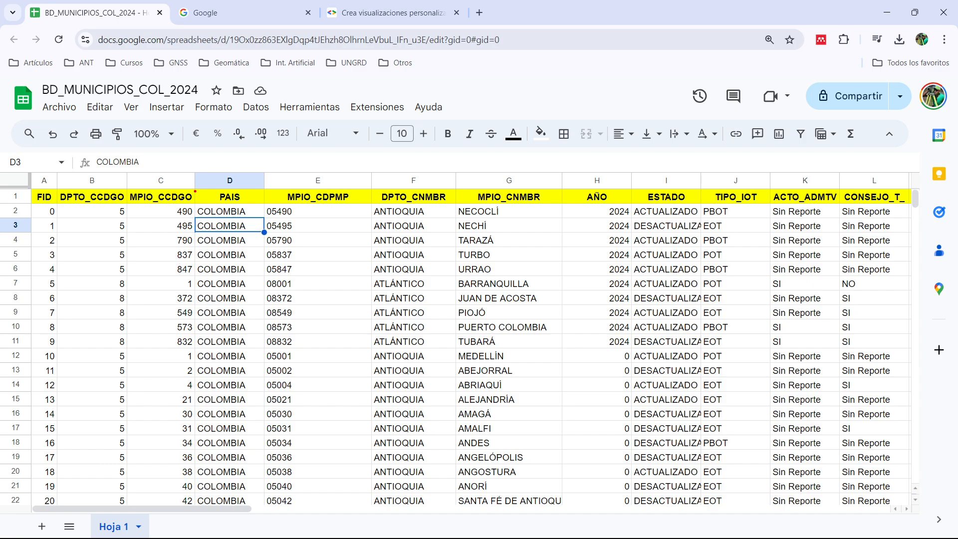
mouse_move(195, 191)
mouse_down()
mouse_move(264, 393)
mouse_move(264, 422)
mouse_up()
drag(235, 510, 378, 509)
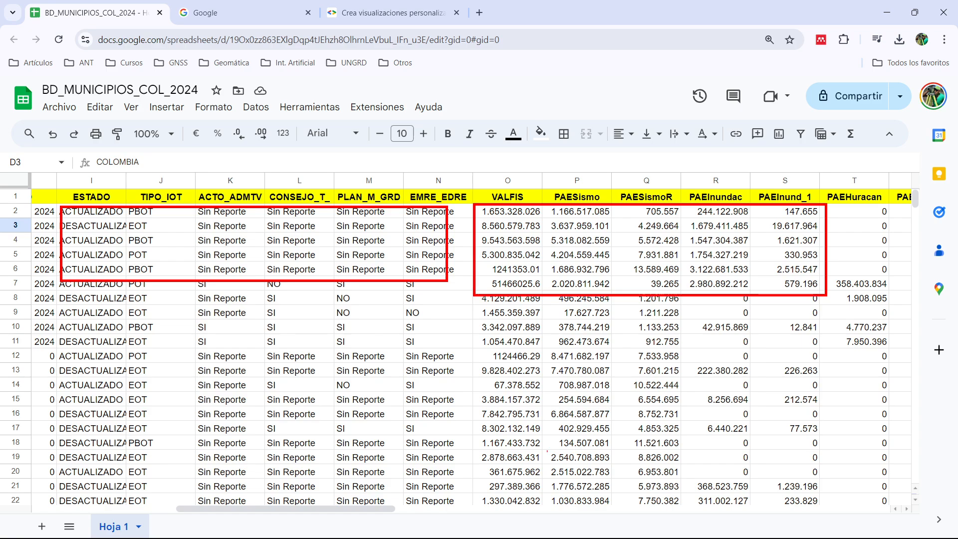
mouse_move(378, 509)
mouse_down()
mouse_move(461, 513)
mouse_move(274, 504)
mouse_up()
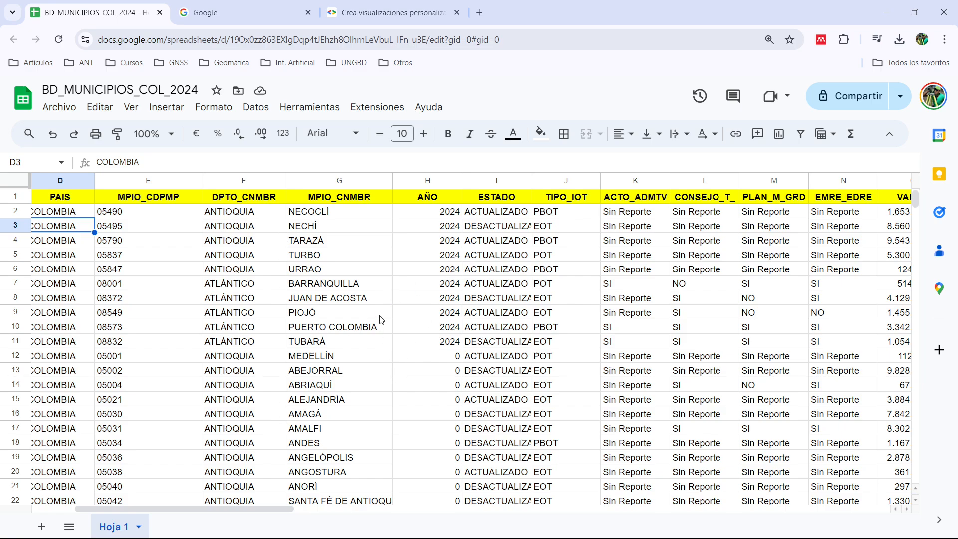
drag(277, 510, 630, 524)
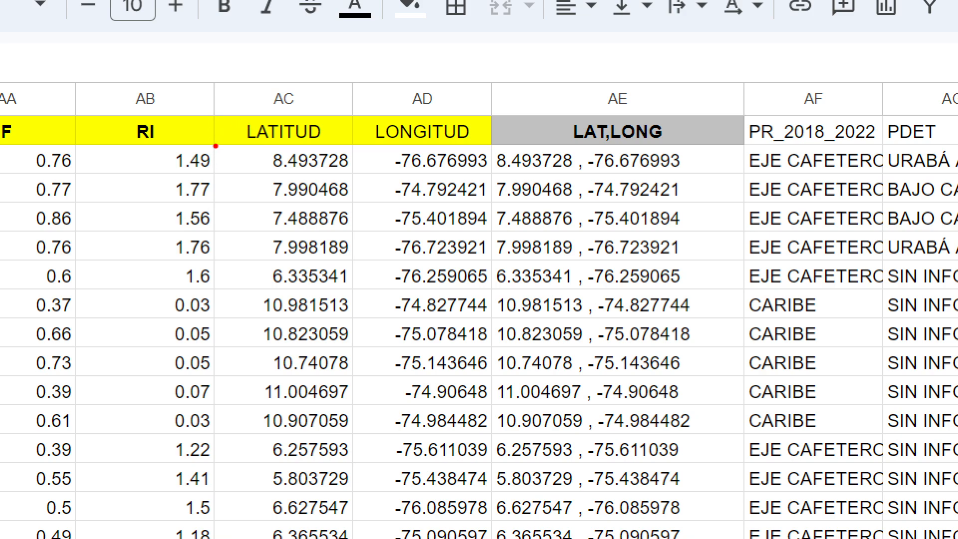
Step: Examine the LATITUD, LONGITUD and LAT,LONG columns and the concatenation formula in cell AE2
mouse_move(215, 146)
mouse_down()
mouse_move(231, 172)
mouse_move(493, 173)
mouse_up()
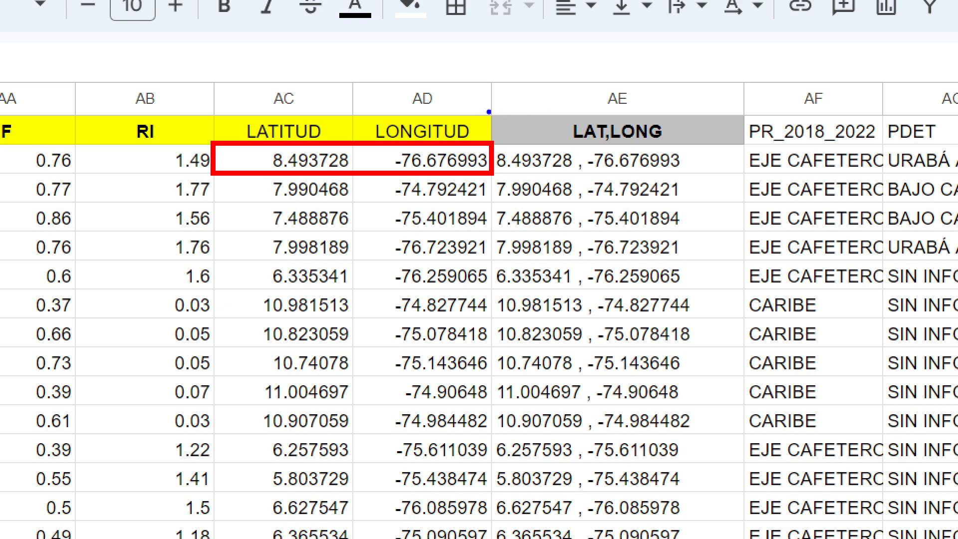
mouse_move(490, 113)
mouse_down()
mouse_move(610, 147)
mouse_move(745, 148)
mouse_up()
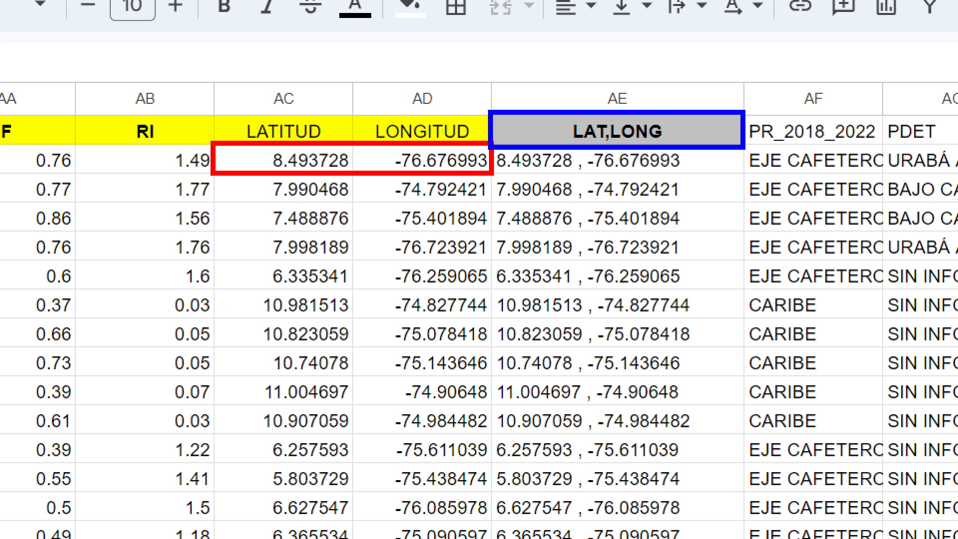
mouse_move(537, 143)
mouse_down()
mouse_move(353, 125)
mouse_move(325, 148)
mouse_up()
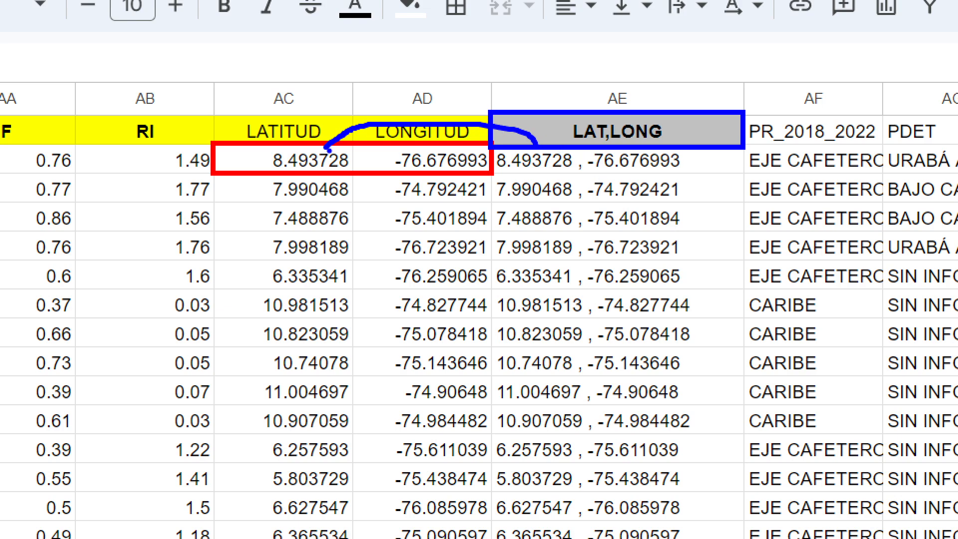
mouse_move(328, 148)
mouse_down()
mouse_move(439, 104)
mouse_move(622, 129)
mouse_move(652, 144)
mouse_up()
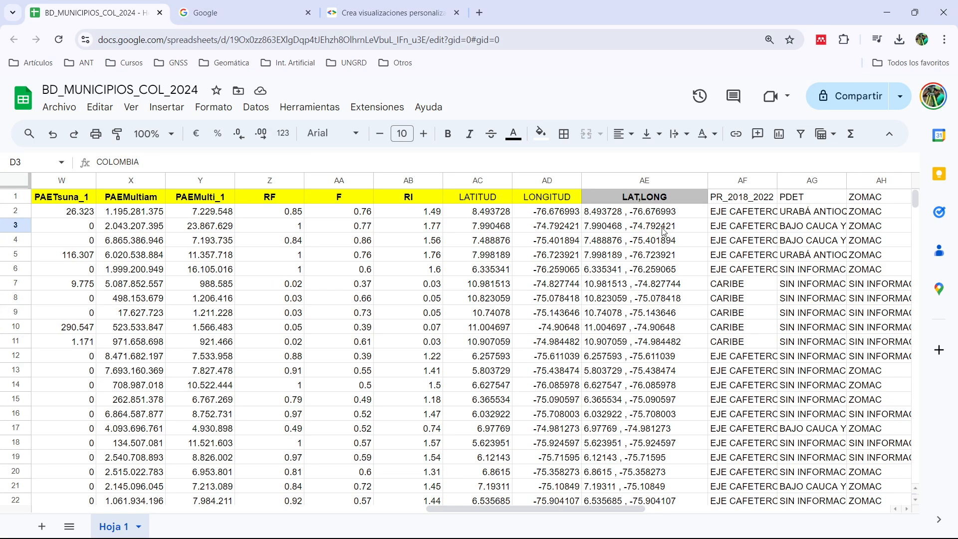
click(596, 170)
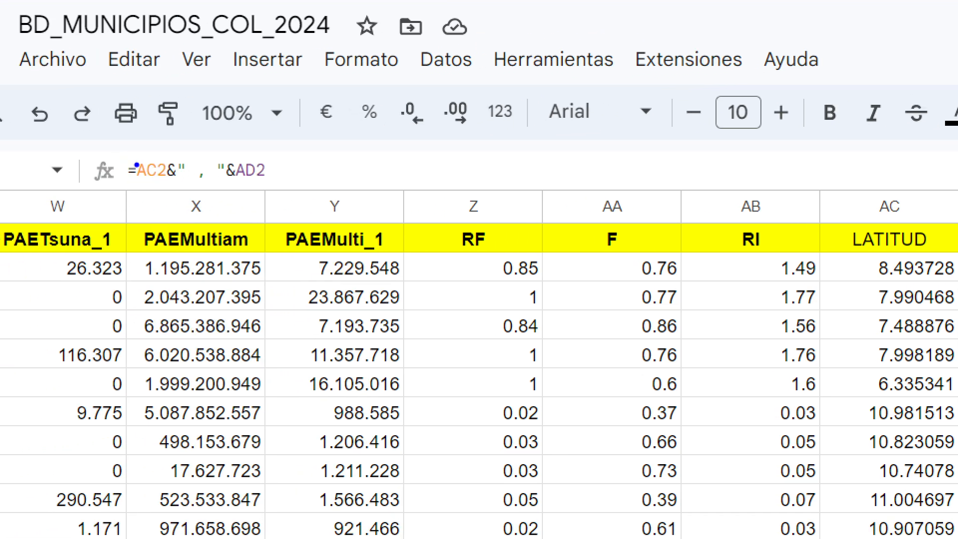
drag(129, 182, 164, 182)
drag(170, 183, 232, 184)
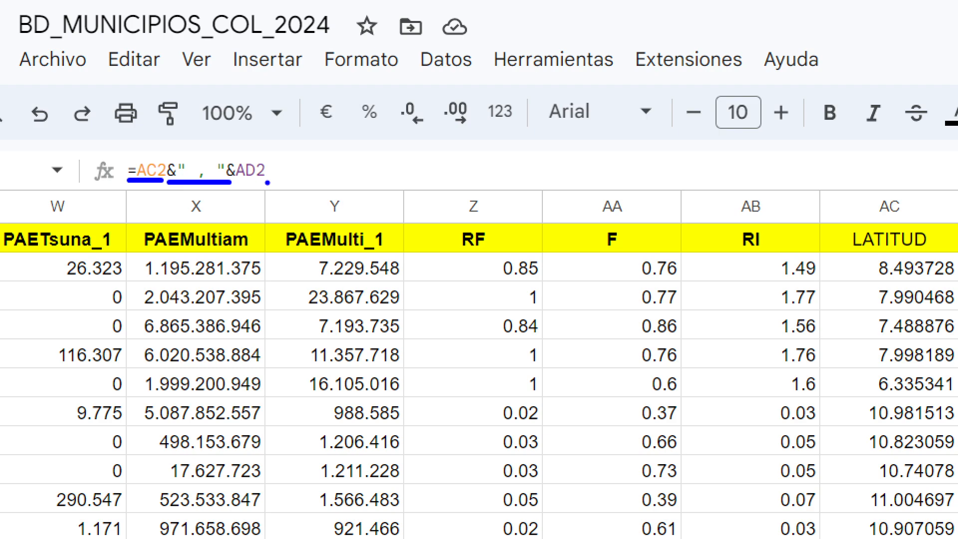
drag(238, 184, 273, 184)
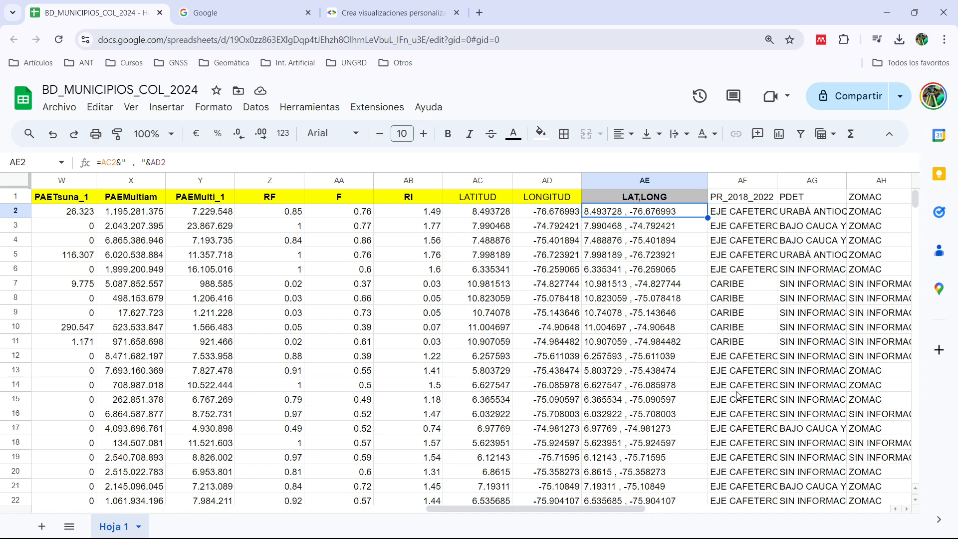
Step: Review the remaining columns beyond LAT,LONG and check the last record of the FID column before returning to the header row
drag(563, 507, 734, 508)
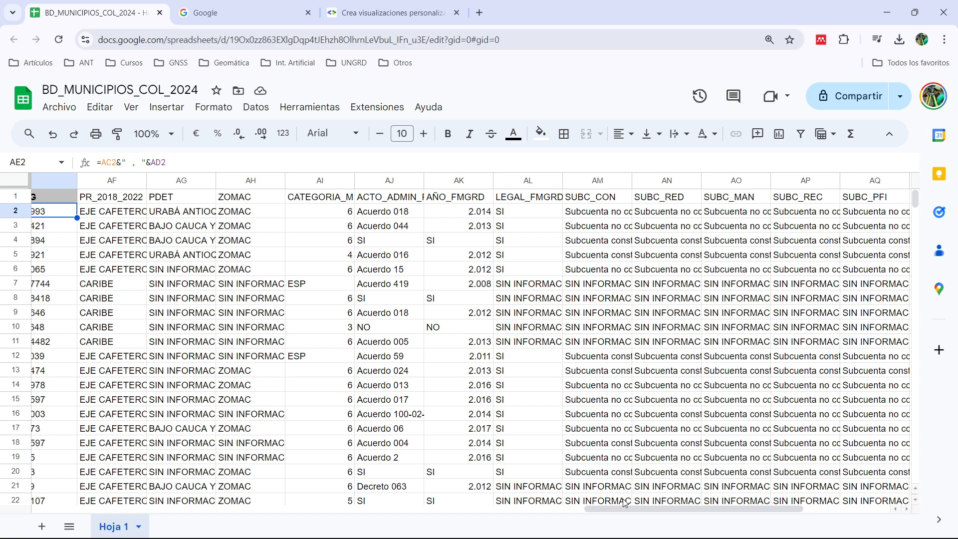
drag(635, 509, 69, 488)
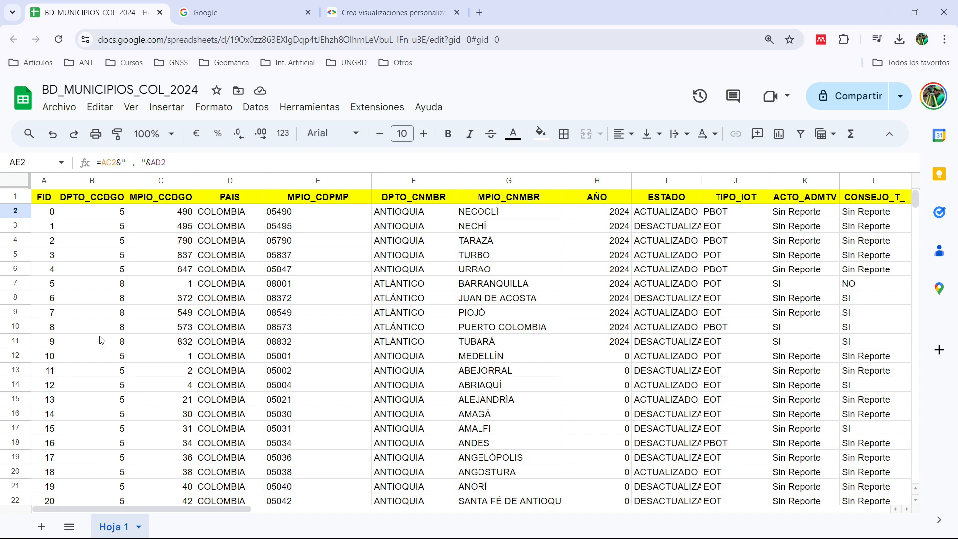
click(65, 318)
key(Left)
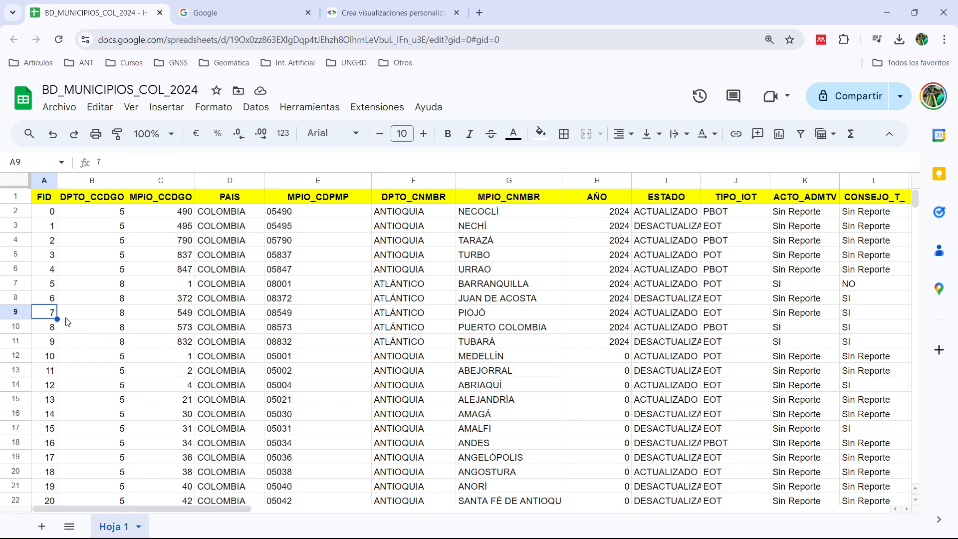
key(ctrl+Down)
scroll(67, 321, down, 8)
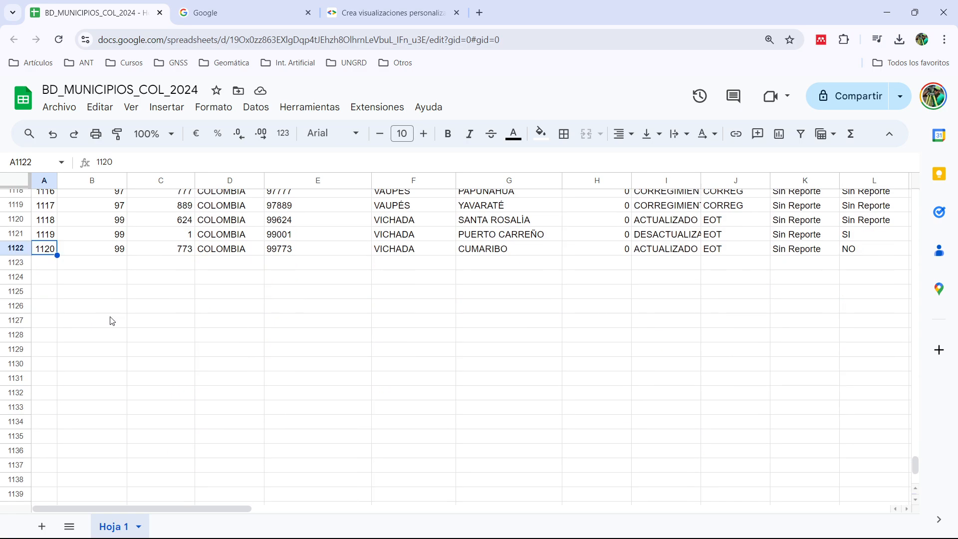
scroll(82, 302, up, 4)
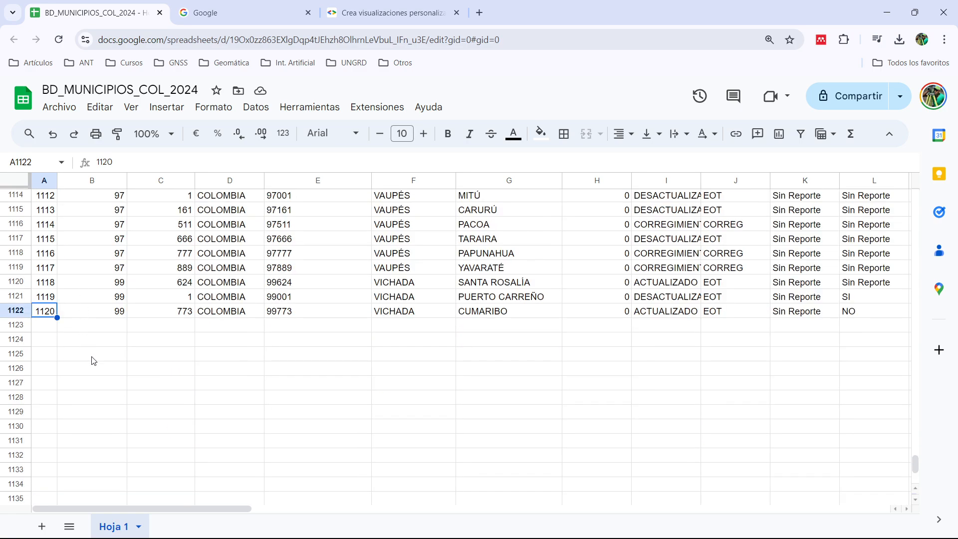
key(ctrl+Up)
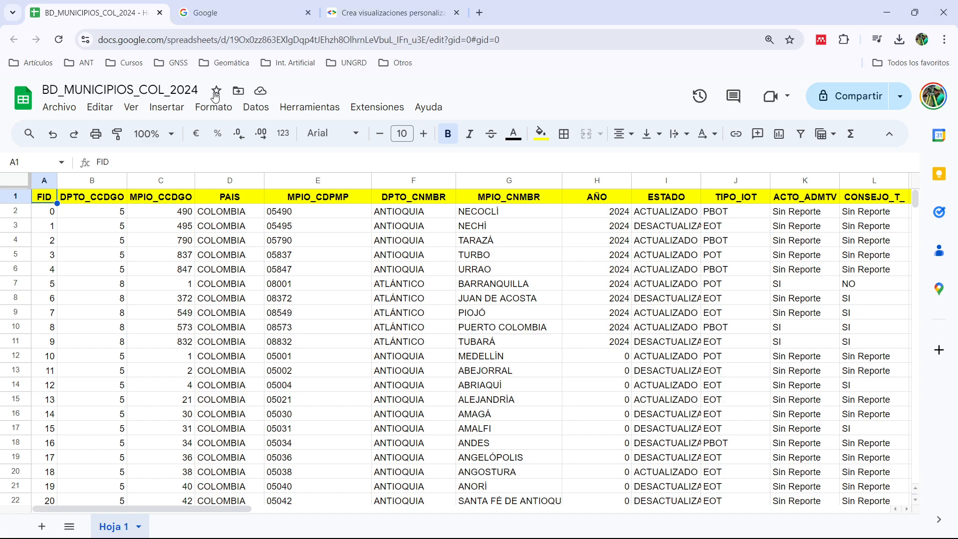
Step: Find Looker Studio with a Google search for "looker studio", open it and start a blank report
click(223, 11)
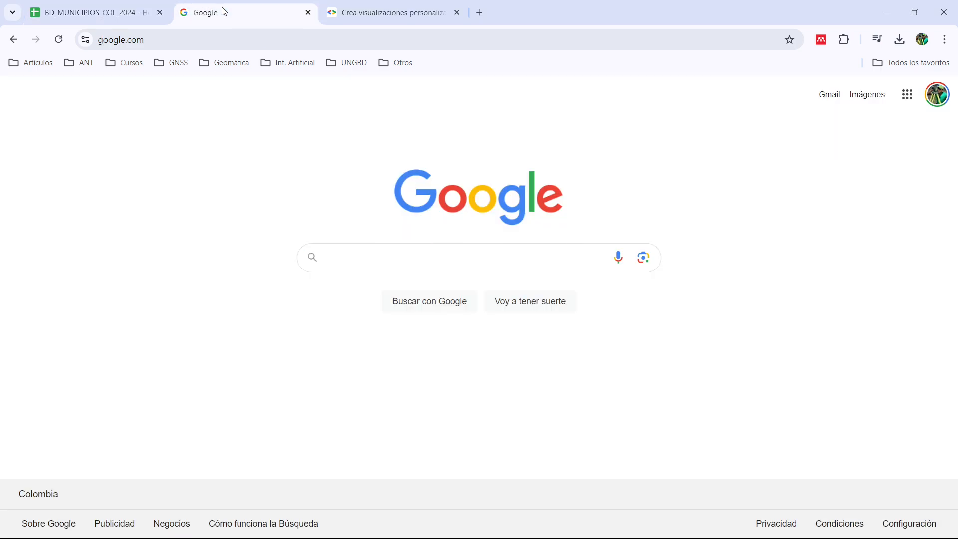
click(350, 260)
text(looker)
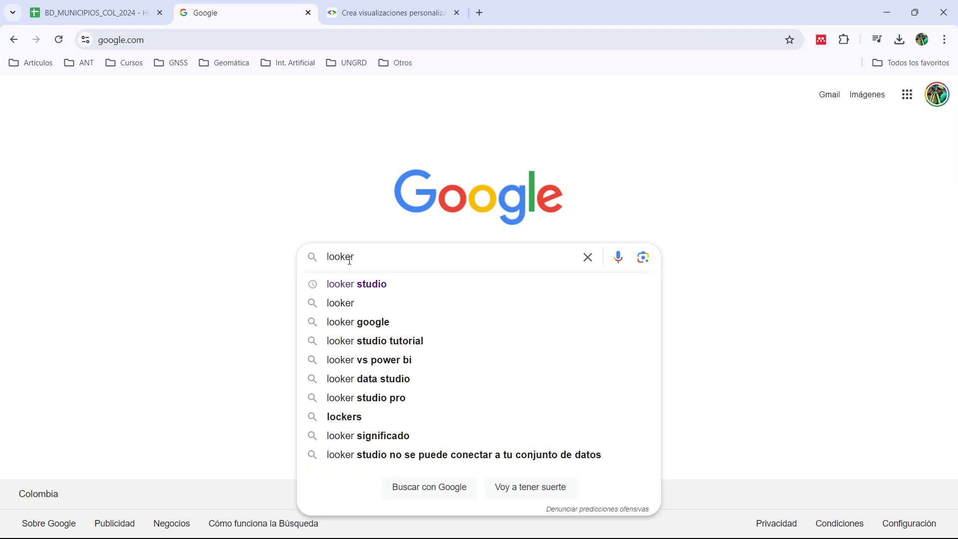
key(Down)
key(Return)
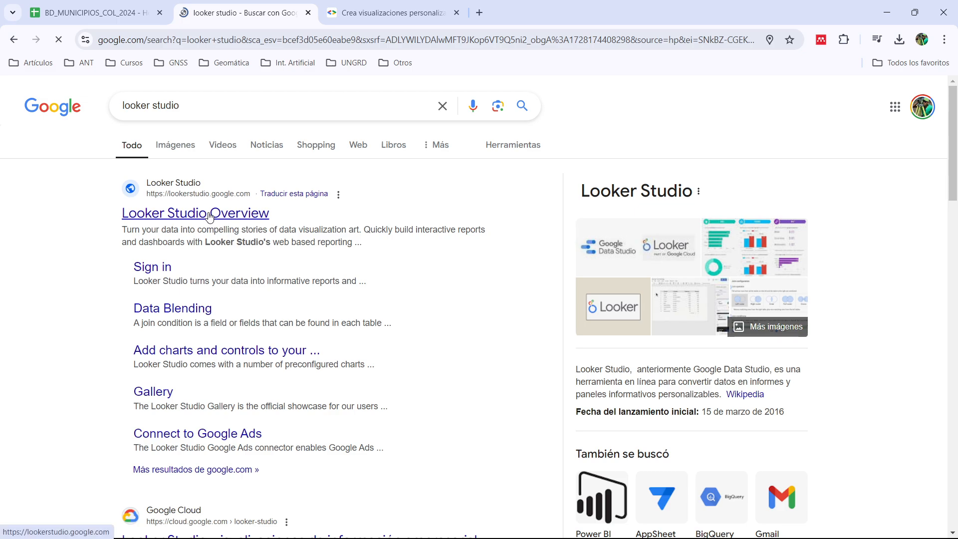
click(210, 215)
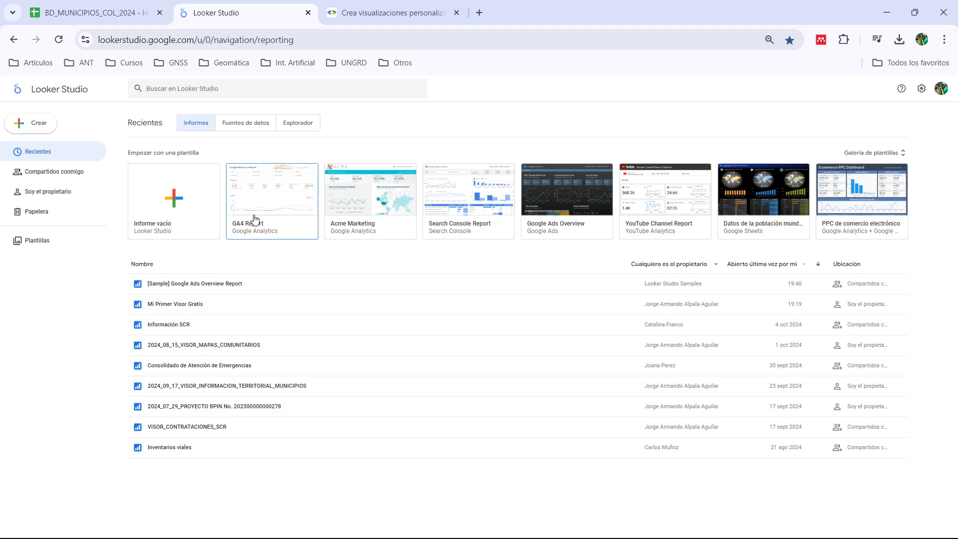
click(168, 202)
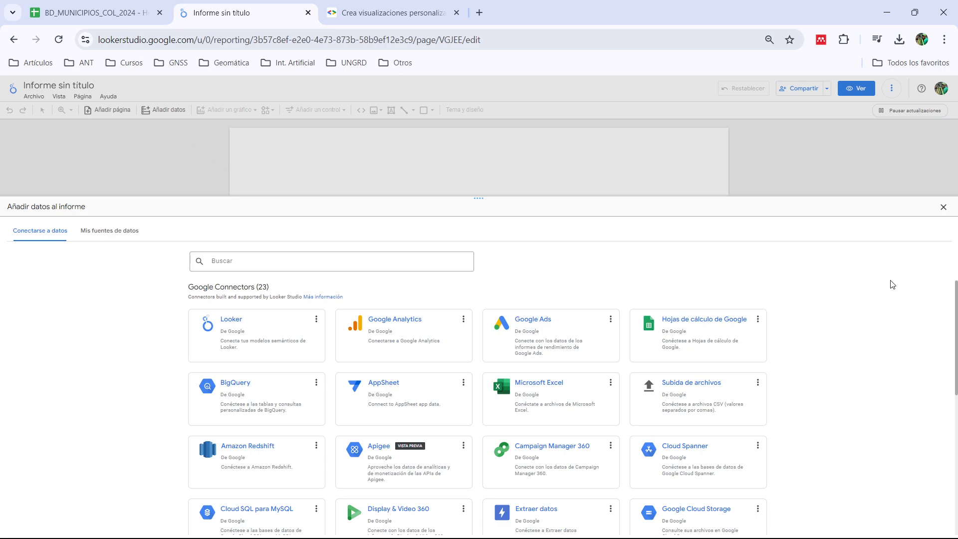
Step: Browse the Google and partner data connectors available for the new report and return to the start of the list
scroll(871, 313, down, 3)
scroll(871, 313, up, 3)
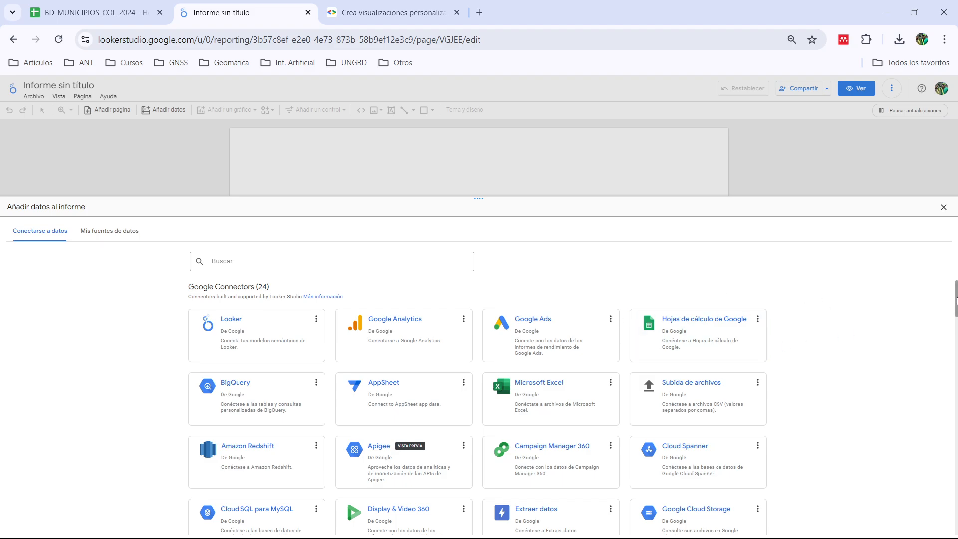
drag(957, 301, 957, 318)
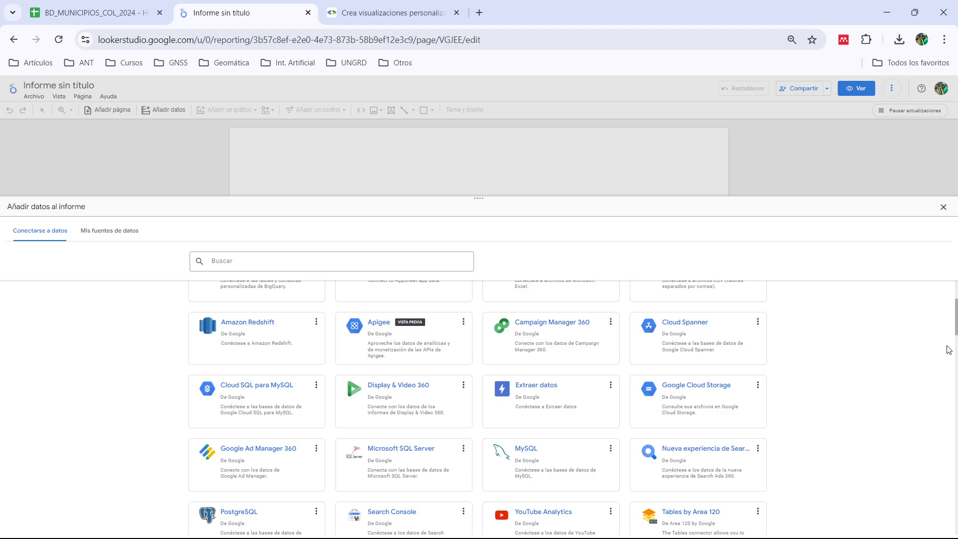
drag(957, 326, 957, 345)
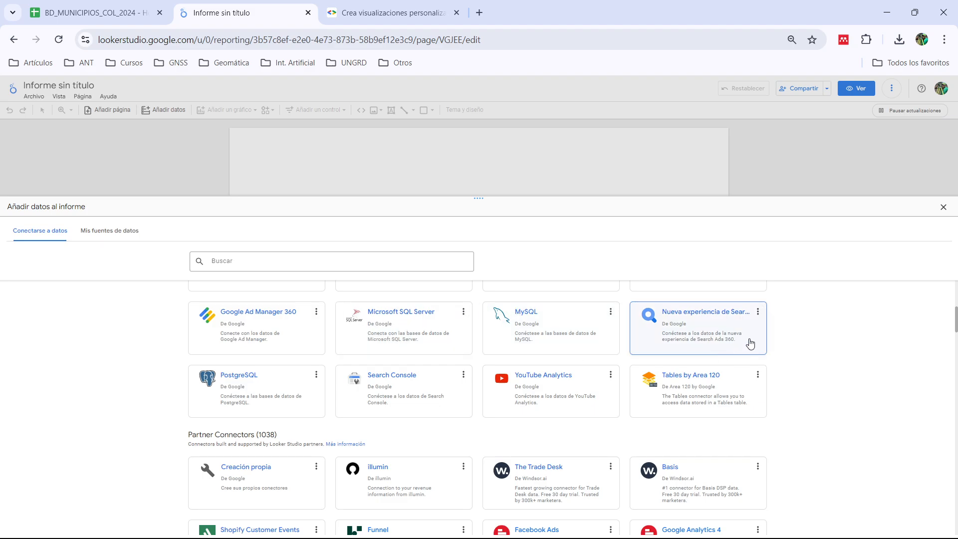
scroll(948, 336, down, 3)
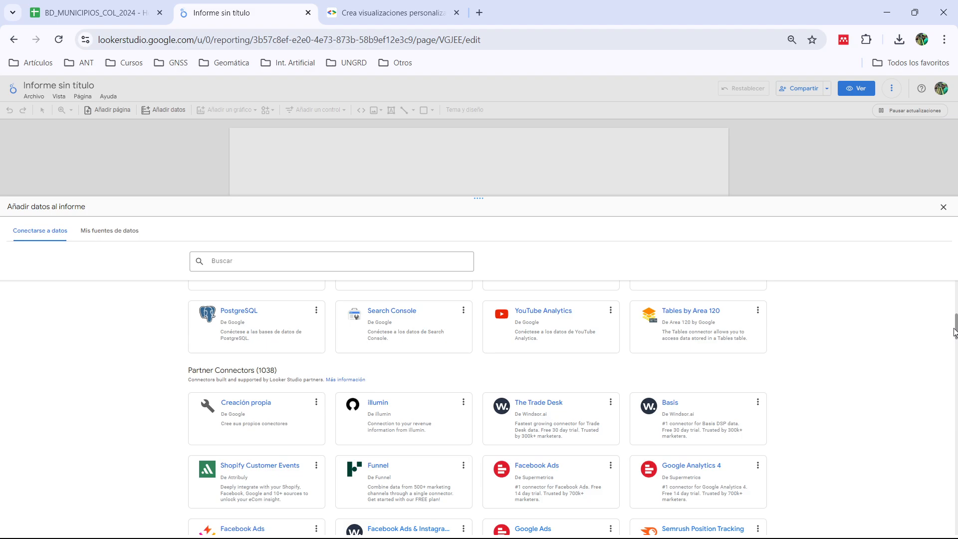
scroll(948, 345, down, 2)
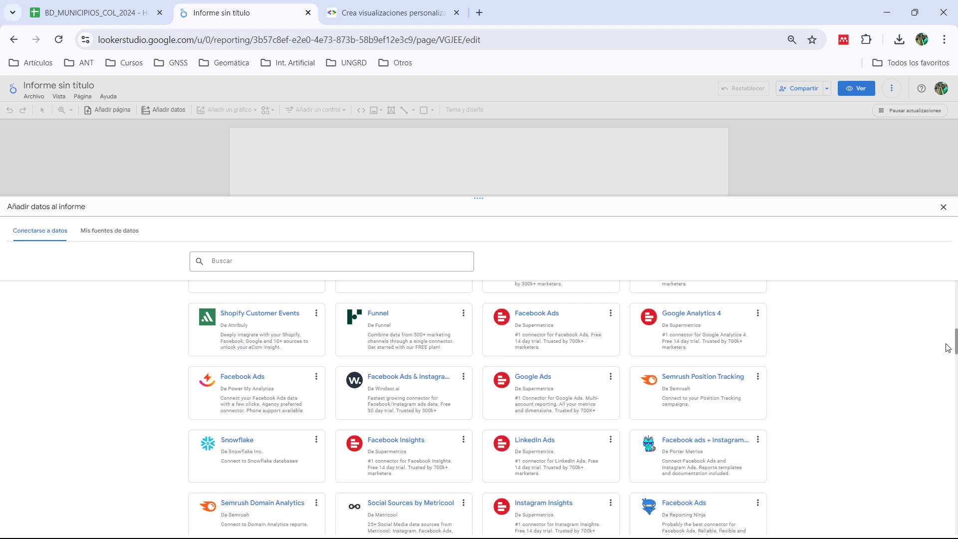
scroll(948, 348, down, 3)
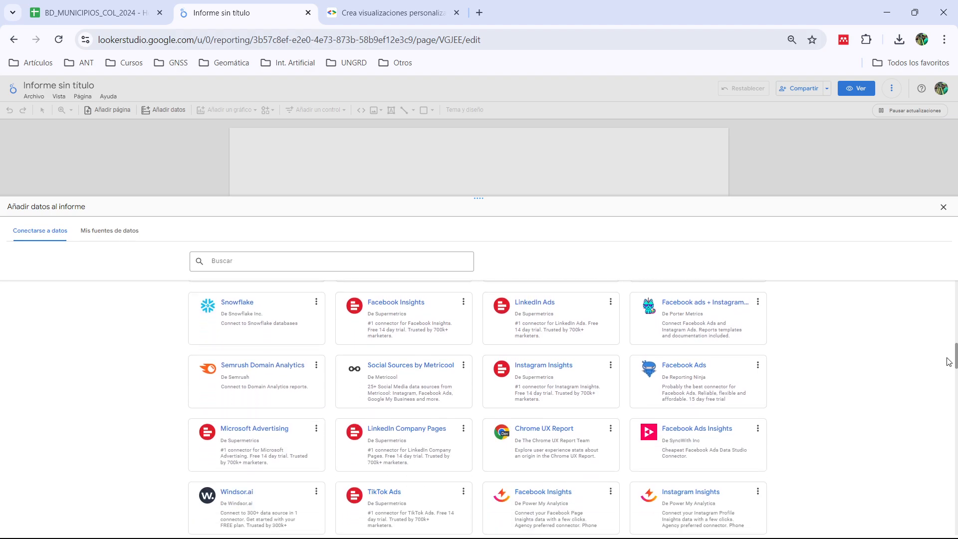
scroll(949, 362, down, 8)
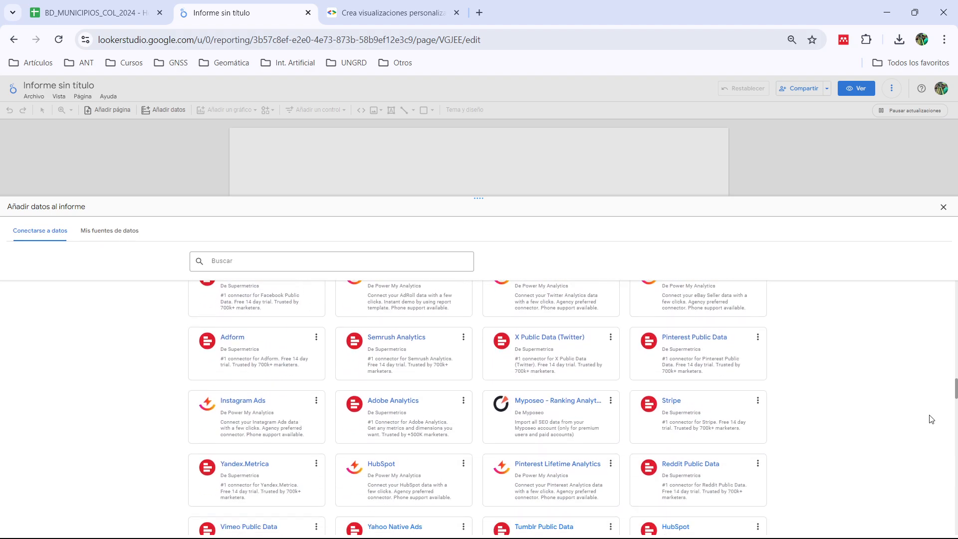
scroll(931, 419, down, 10)
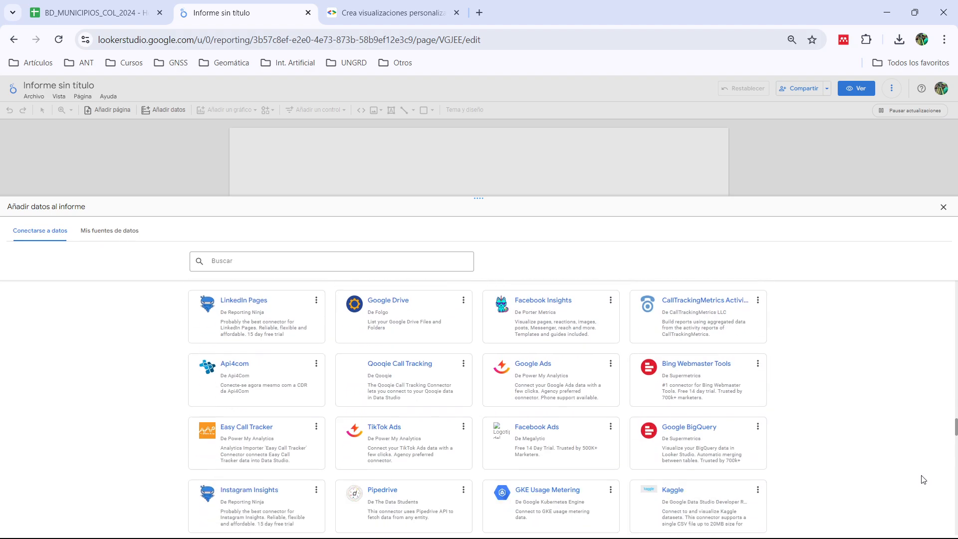
scroll(925, 485, down, 3)
scroll(921, 449, up, 20)
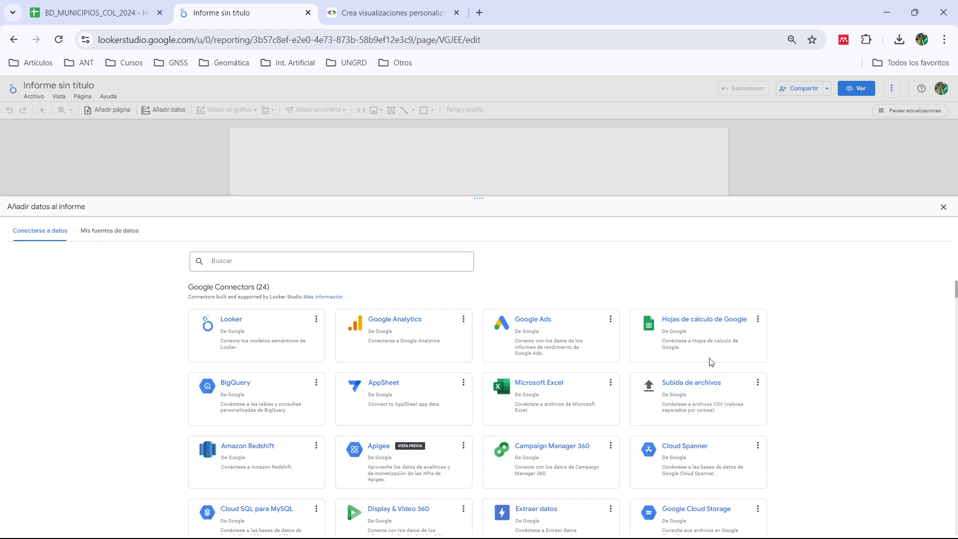
Step: Choose the Hojas de cálculo de Google connector as the source of the report's data
click(706, 333)
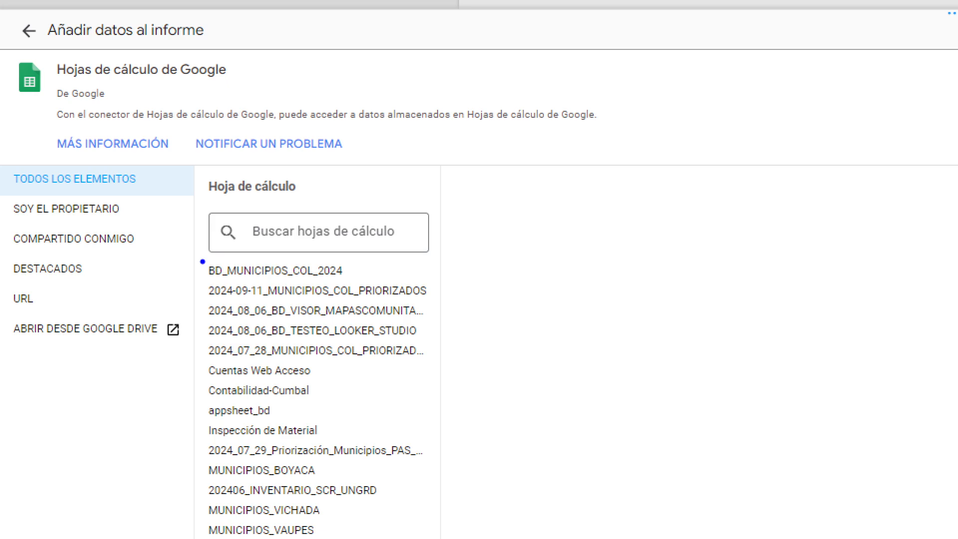
mouse_move(203, 260)
mouse_down()
mouse_move(279, 273)
mouse_move(374, 258)
mouse_up()
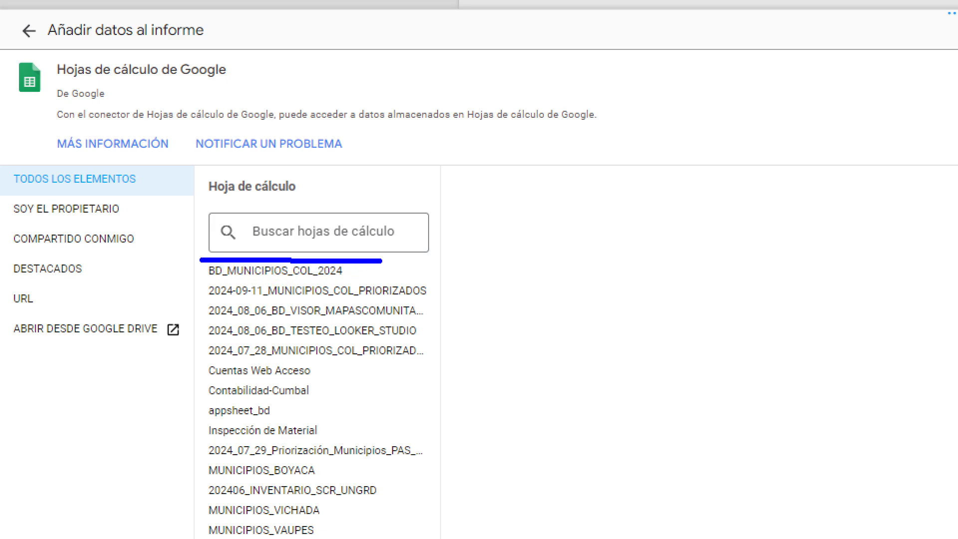
mouse_move(201, 280)
mouse_down()
mouse_move(325, 283)
mouse_move(382, 267)
mouse_move(374, 260)
mouse_up()
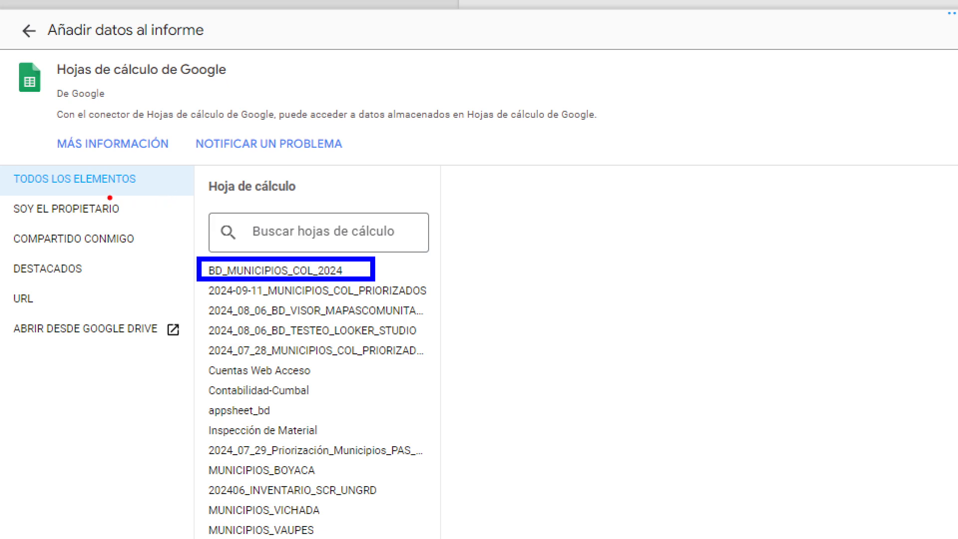
mouse_move(8, 203)
mouse_down()
mouse_move(29, 220)
mouse_move(131, 199)
mouse_move(132, 219)
mouse_up()
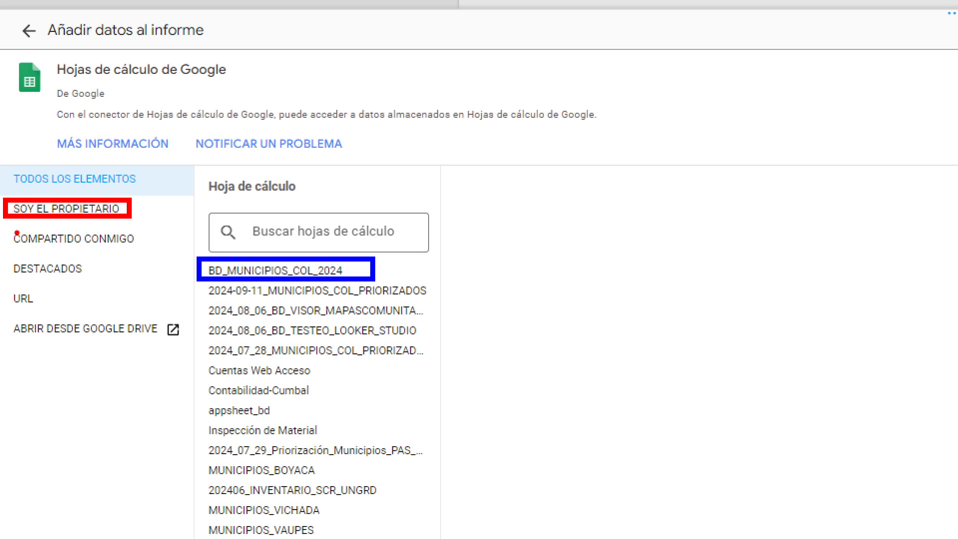
drag(2, 228, 139, 250)
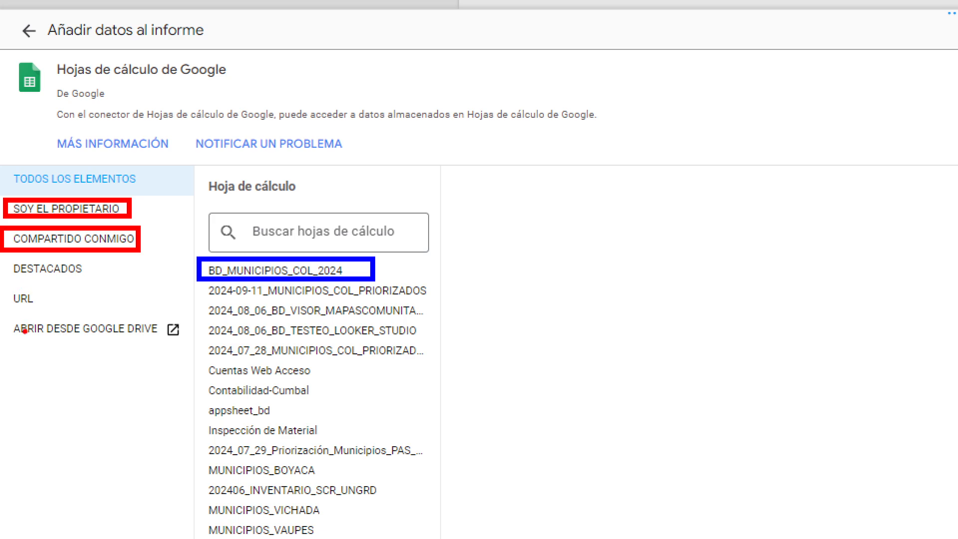
mouse_move(10, 322)
mouse_down()
mouse_move(189, 350)
mouse_move(179, 346)
mouse_up()
mouse_move(2, 285)
mouse_down()
mouse_move(30, 308)
mouse_move(56, 307)
mouse_up()
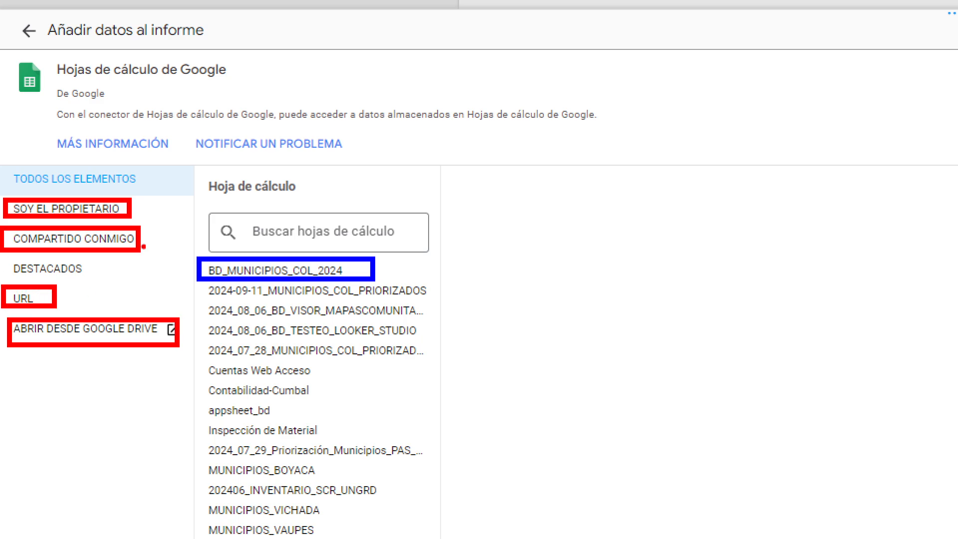
key(Escape)
Step: Add sheet Hoja 1 of the BD_MUNICIPIOS_COL_2024 spreadsheet from all available spreadsheets to the report as its data source
click(24, 317)
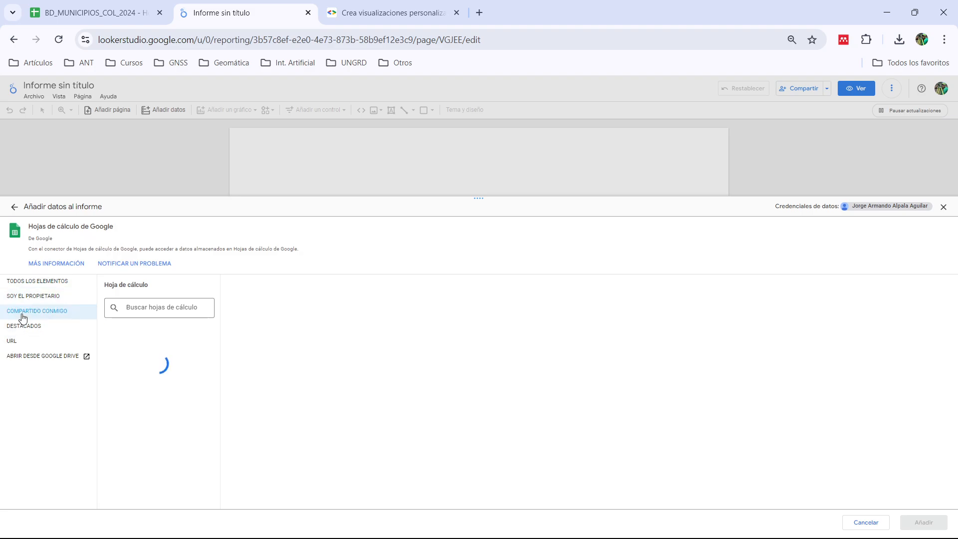
click(32, 282)
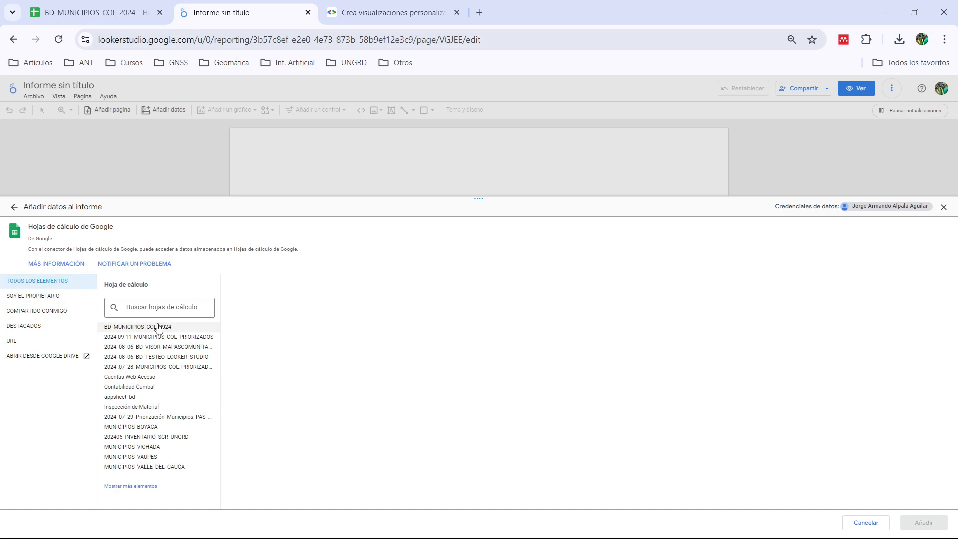
click(131, 327)
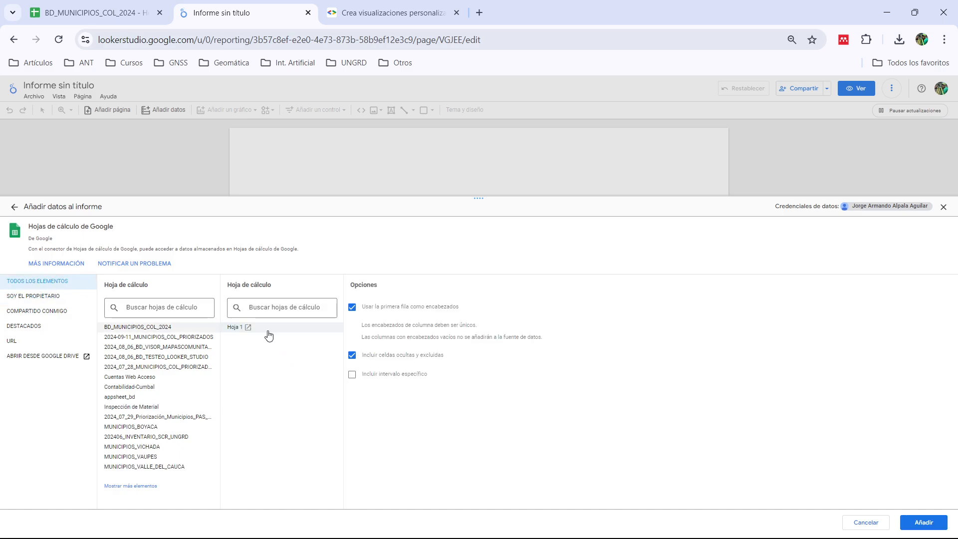
click(248, 327)
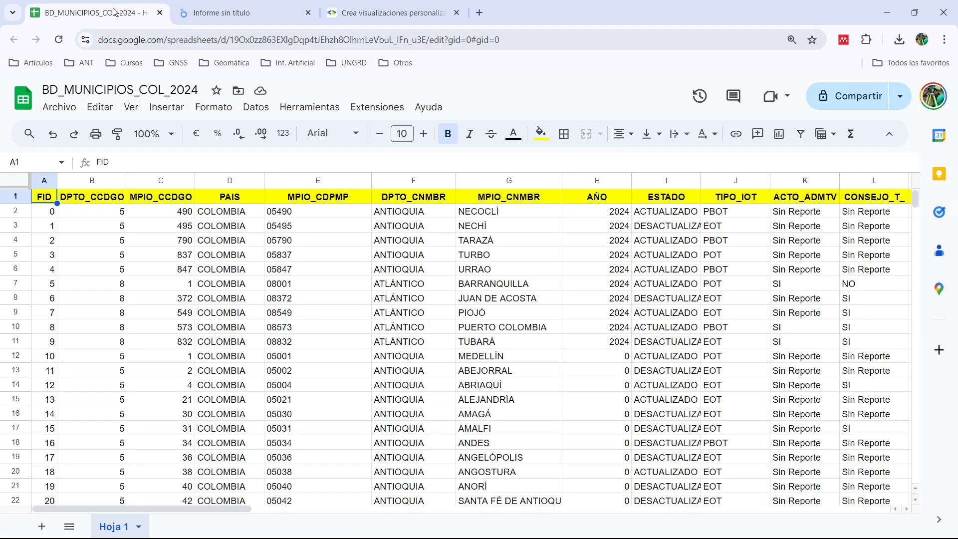
click(240, 13)
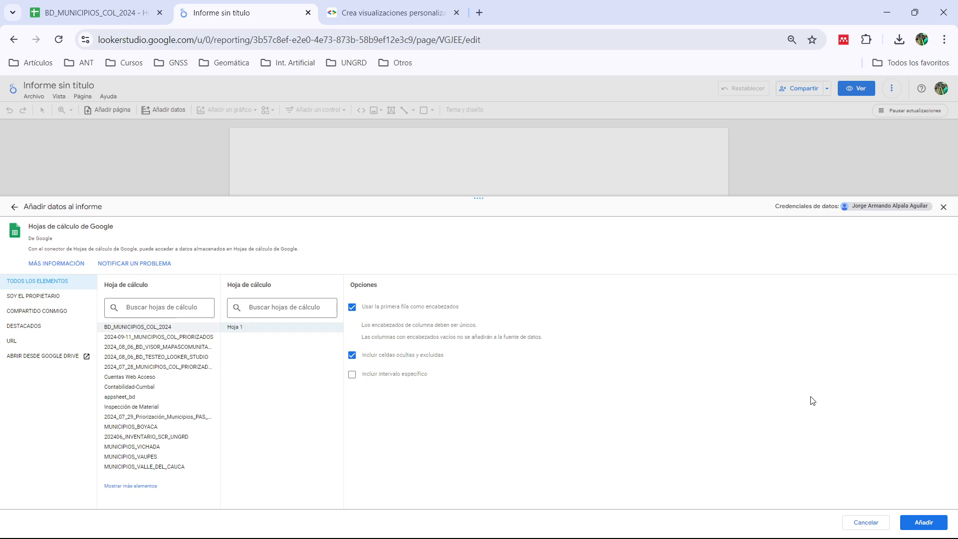
click(924, 523)
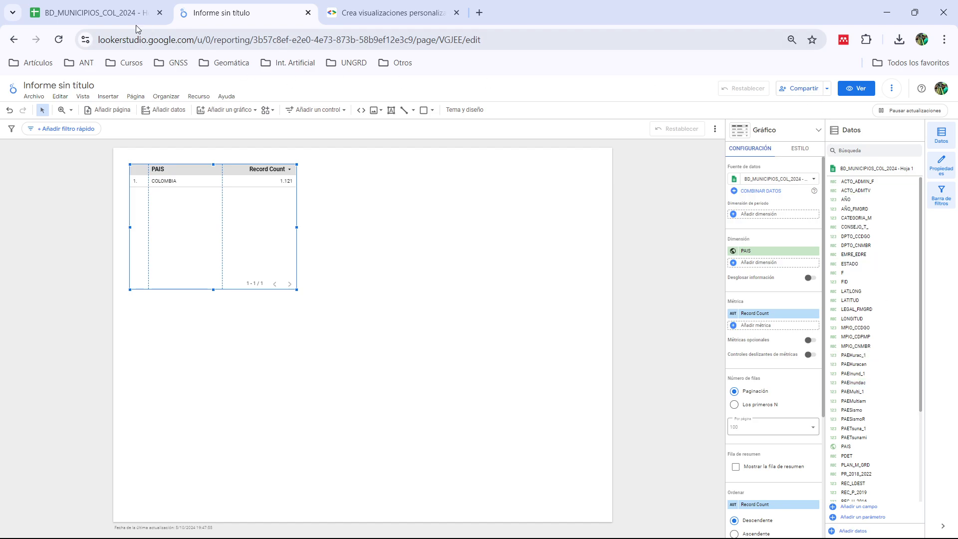
Step: Check the PAIS and MPIO_CDPMP columns in the BD_MUNICIPIOS_COL_2024 spreadsheet and return to the Looker Studio report
click(100, 12)
click(224, 214)
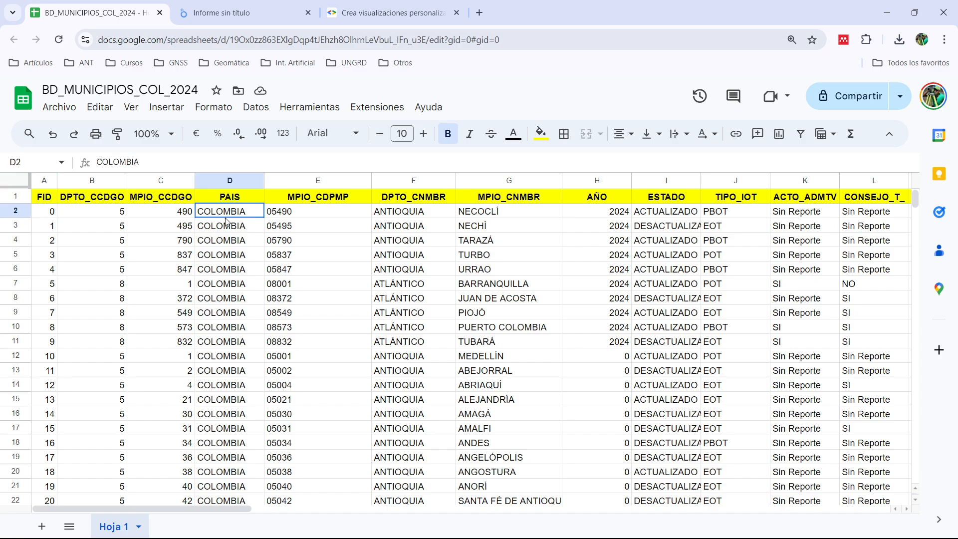
click(236, 201)
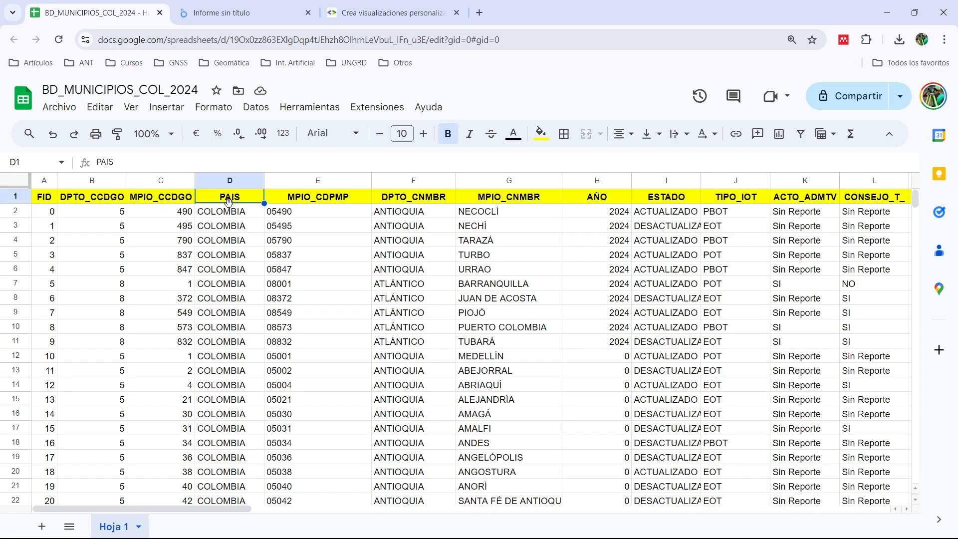
click(286, 214)
key(Down)
key(Down)
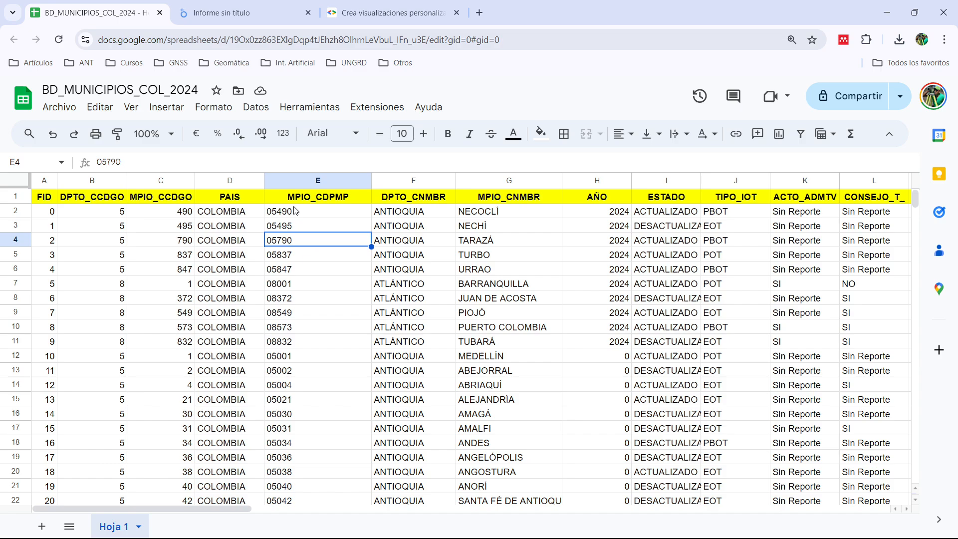
click(220, 13)
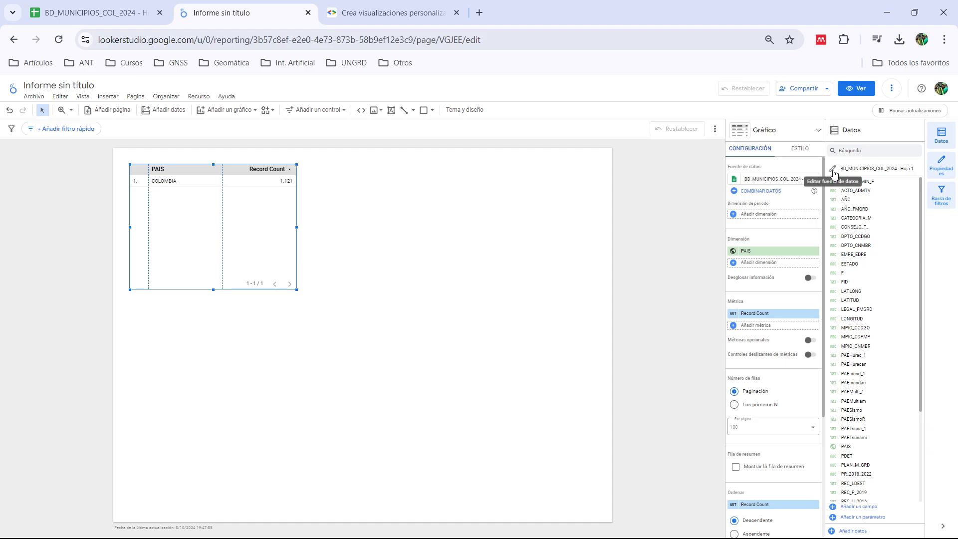
Step: Open the BD_MUNICIPIOS_COL_2024 - Hoja 1 data source for editing and set the page zoom to 90%
click(833, 166)
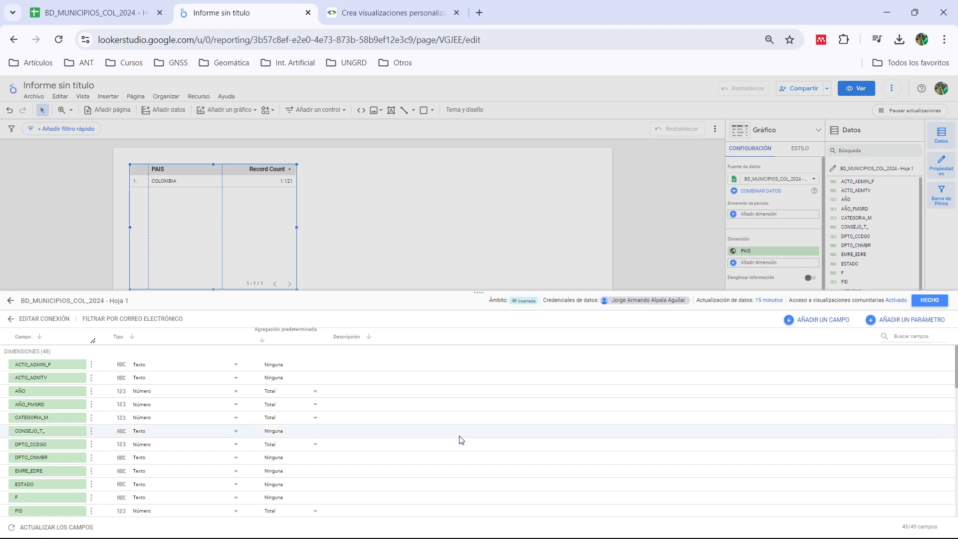
key(ctrl+plus)
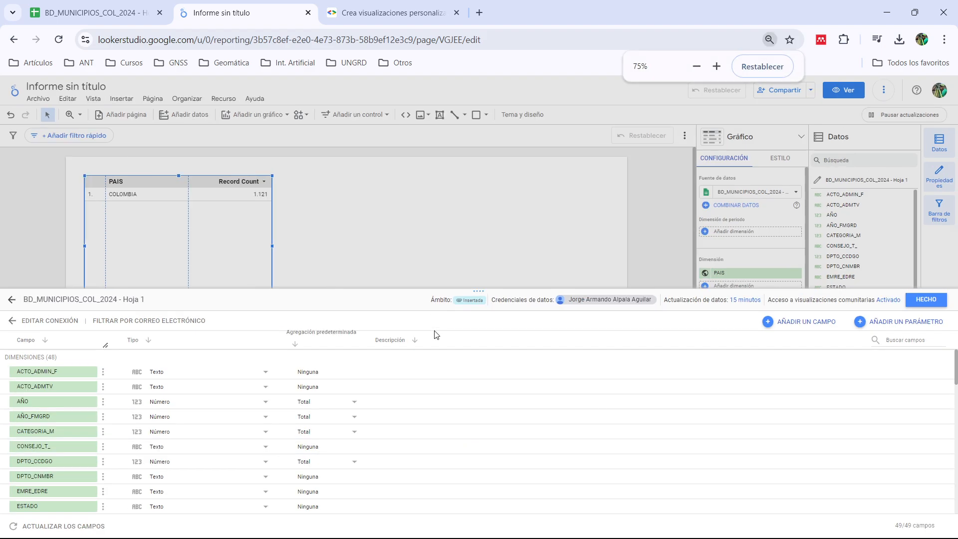
key(ctrl+plus)
key(ctrl+plus)
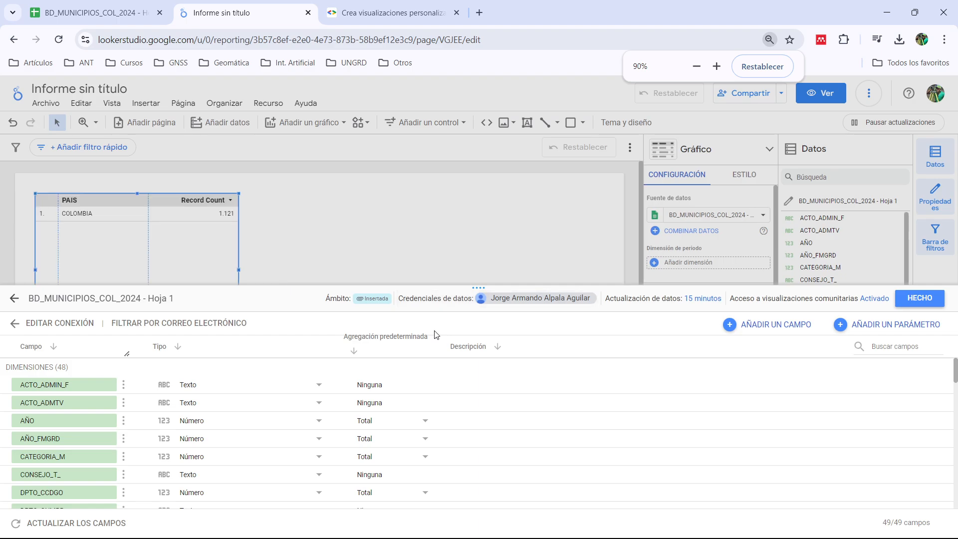
key(ctrl+plus)
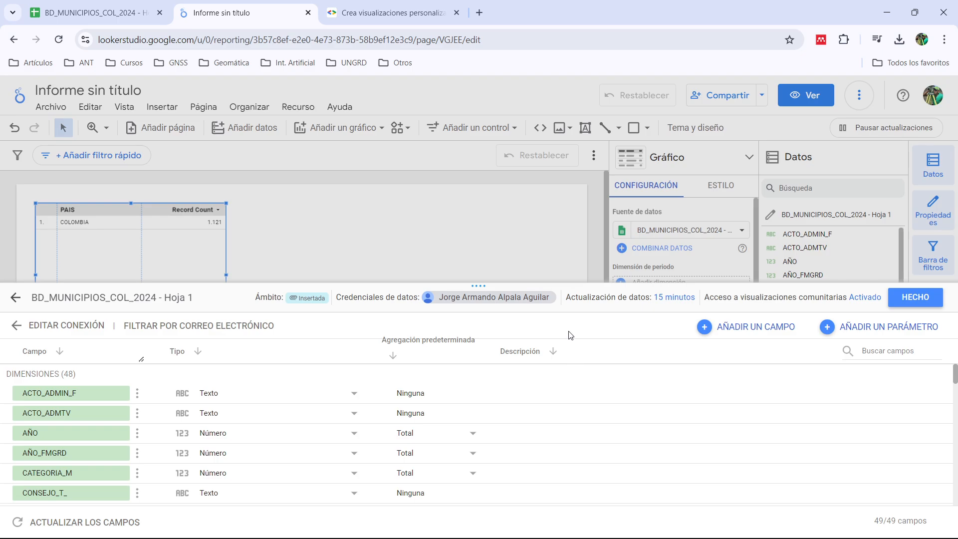
key(ctrl+minus)
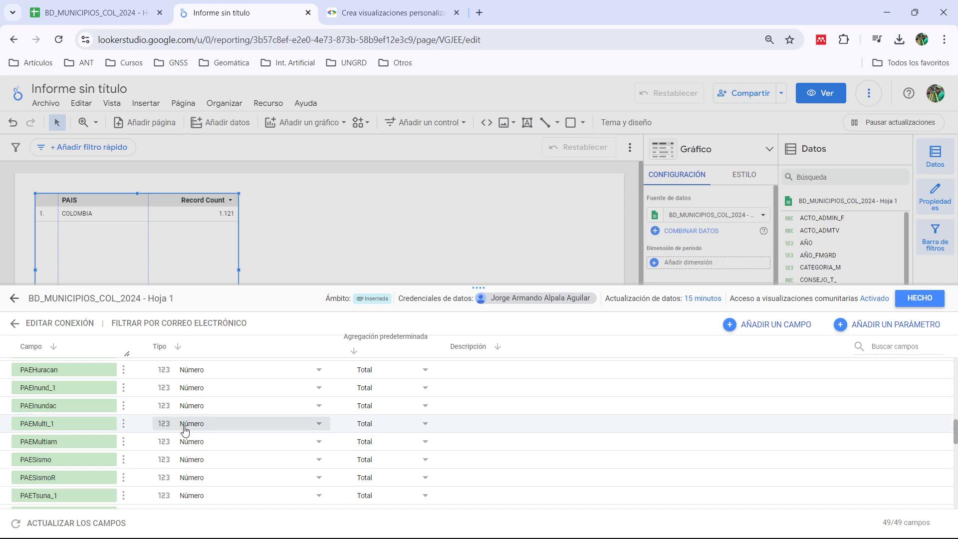
Step: Set the type of the PAIS field to the geographic type País
scroll(187, 429, down, 3)
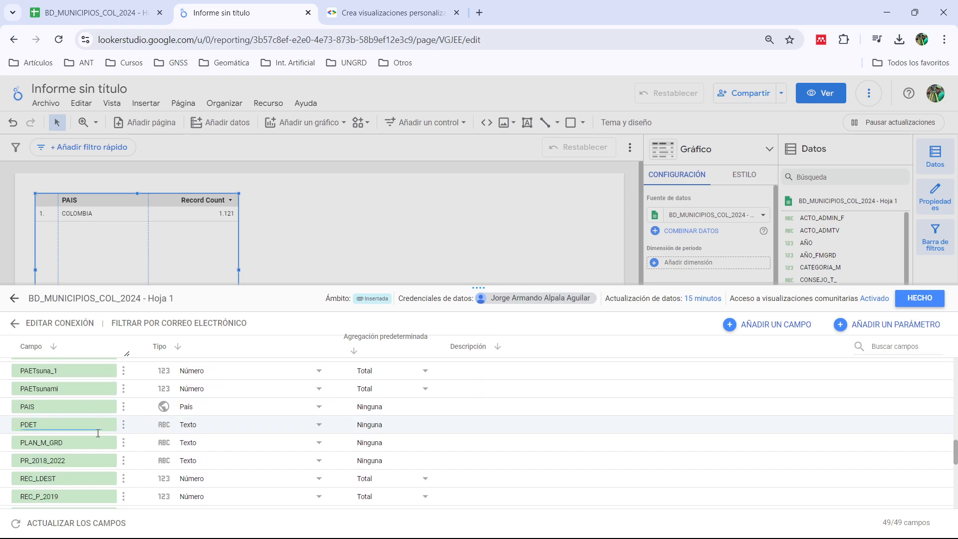
click(315, 408)
mouse_move(249, 482)
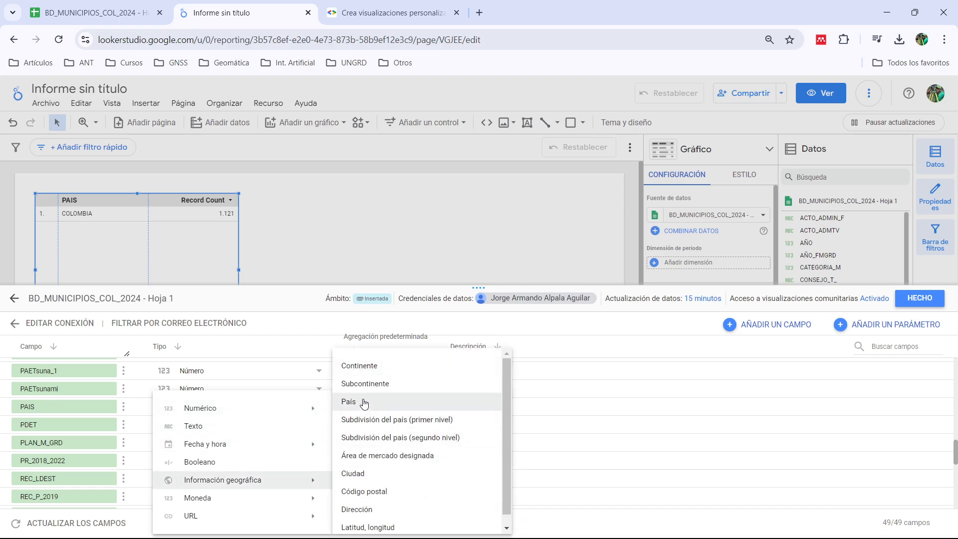
click(363, 401)
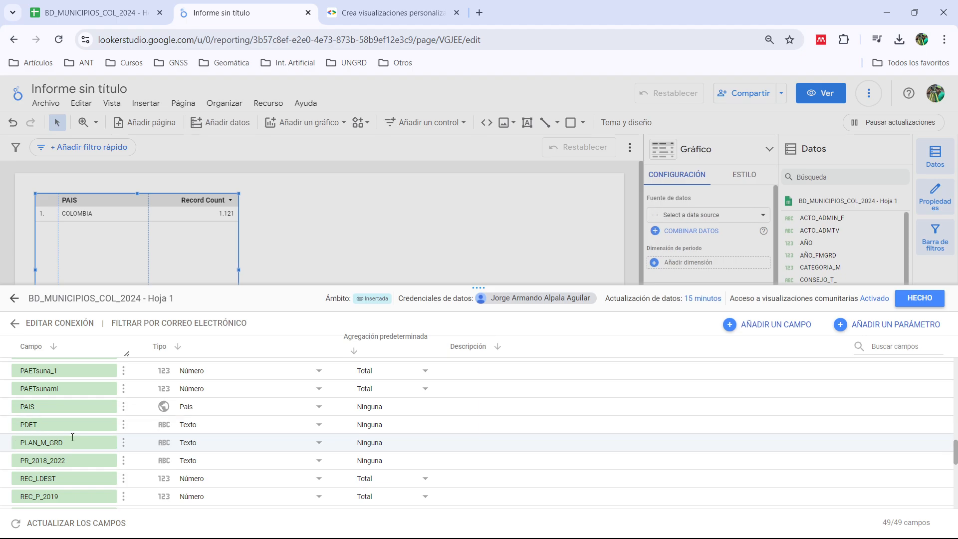
Step: Change the type of the municipality name field MPIO_CNMBR to the geographic type Ciudad and confirm the change
scroll(73, 437, up, 5)
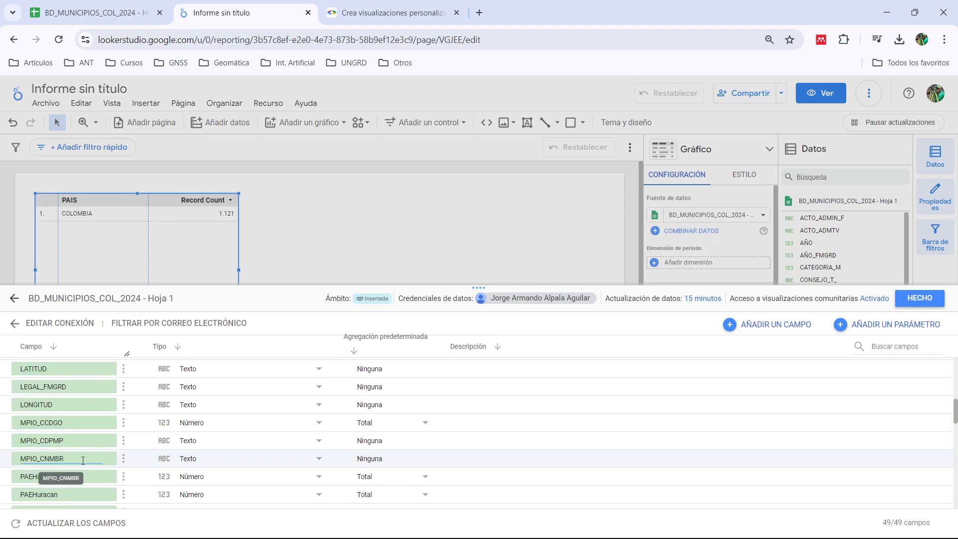
click(315, 465)
mouse_move(272, 480)
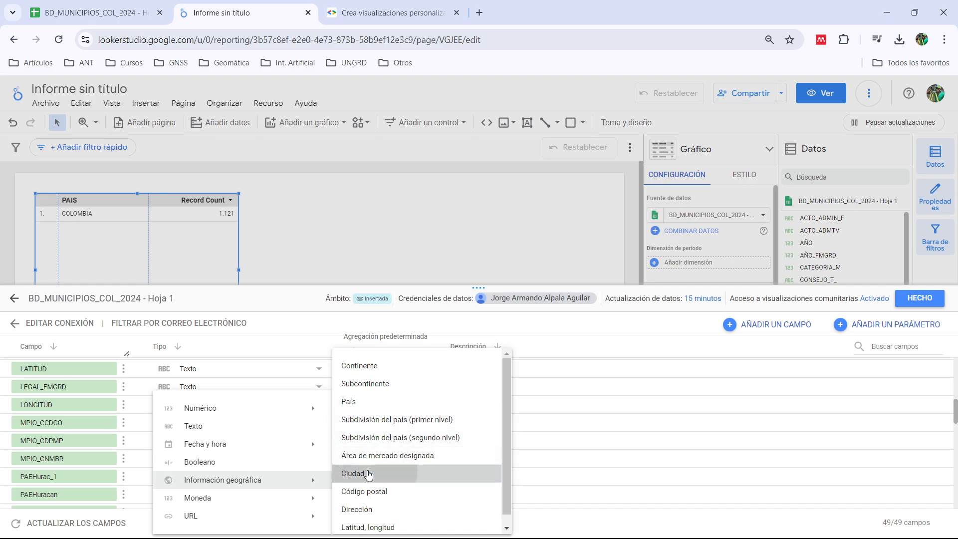
click(422, 473)
click(599, 339)
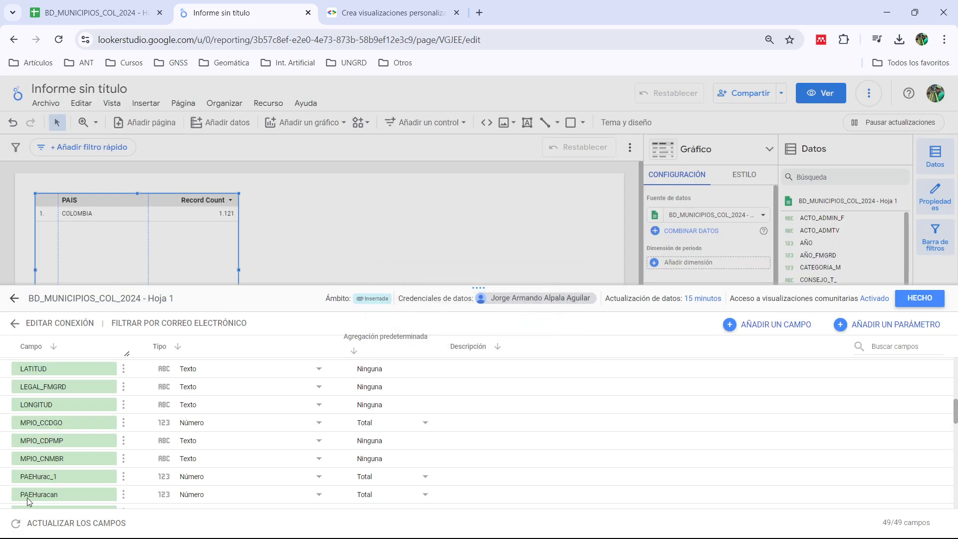
Step: Change the type of the department name field DPTO_CNMBR to Subdivisión del país (primer nivel) and confirm the change
scroll(64, 433, up, 5)
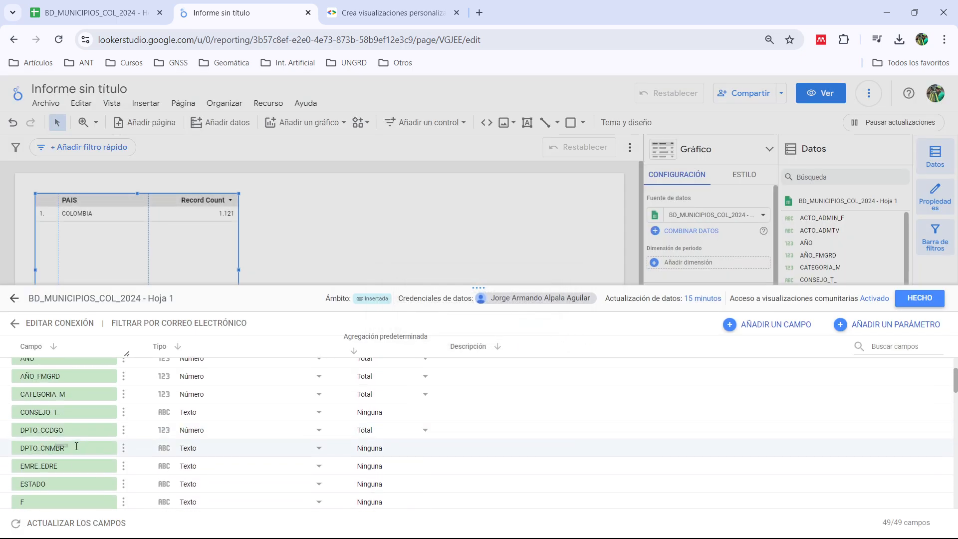
click(209, 451)
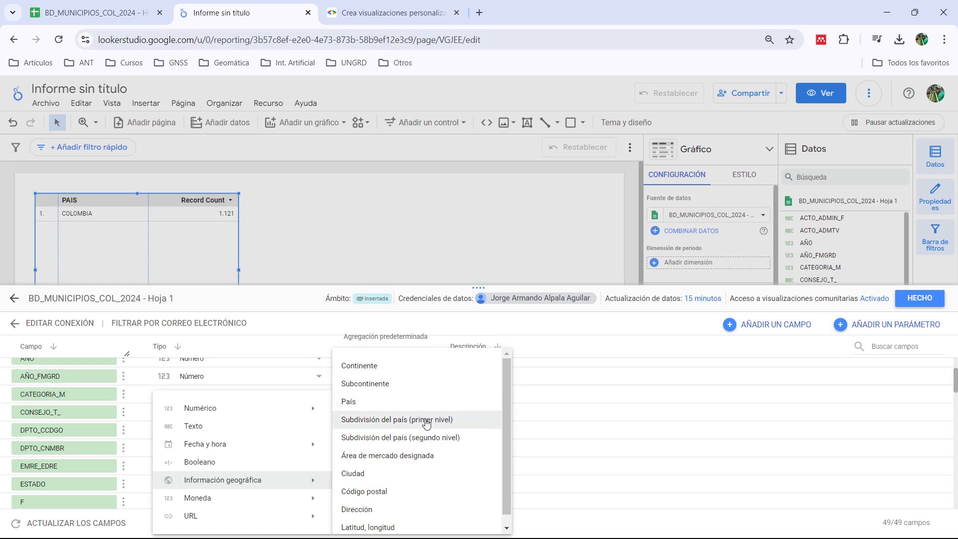
click(425, 421)
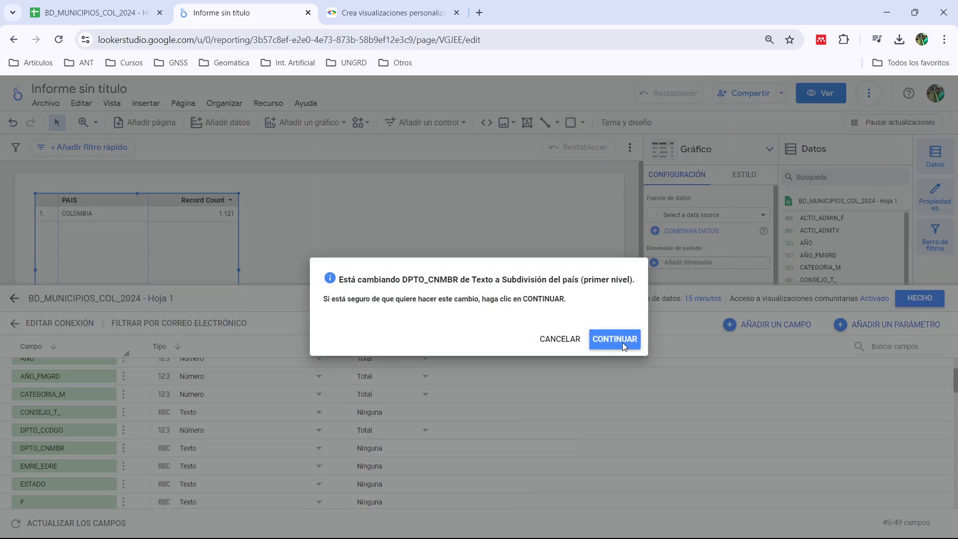
click(614, 340)
Step: Change the type of the LAT,LONG field to the geographic type Latitud, longitud and confirm the change
scroll(84, 429, down, 3)
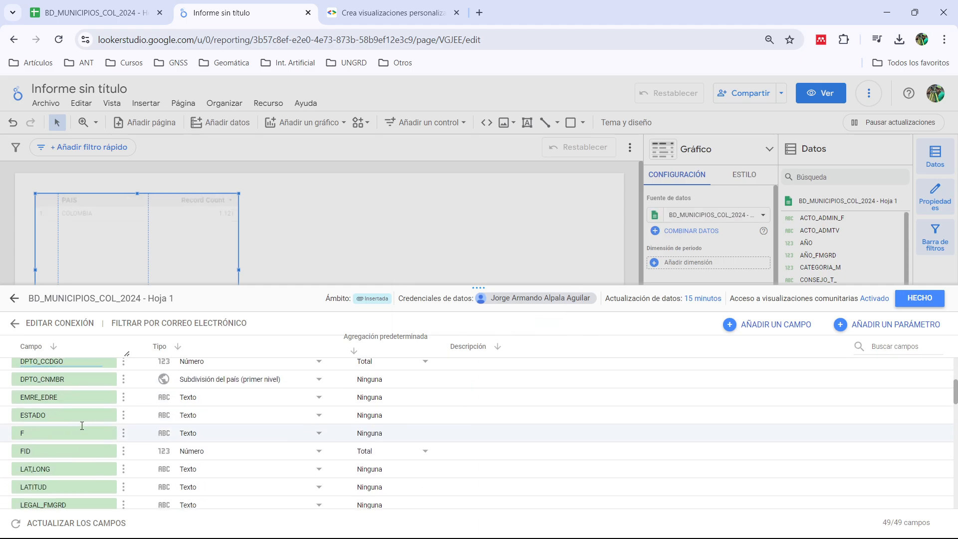
click(71, 413)
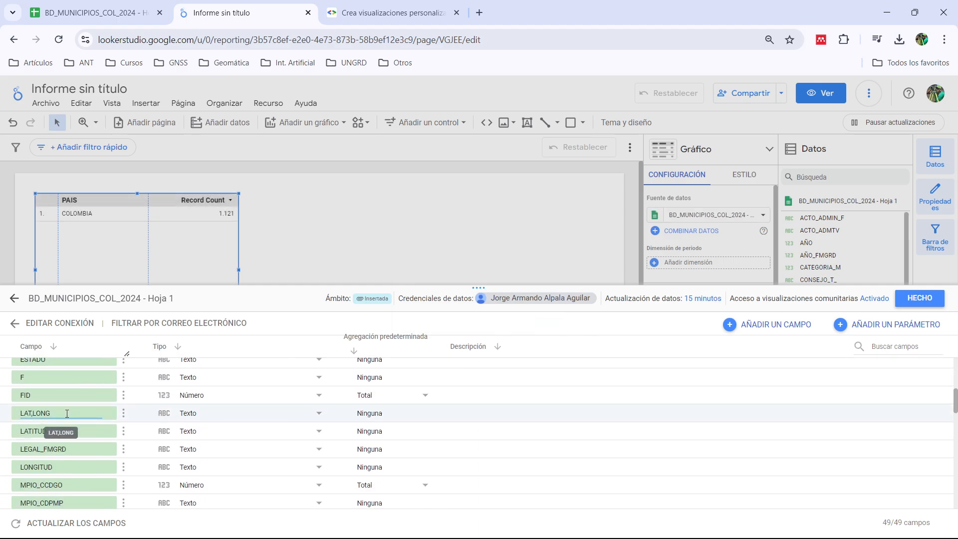
click(290, 414)
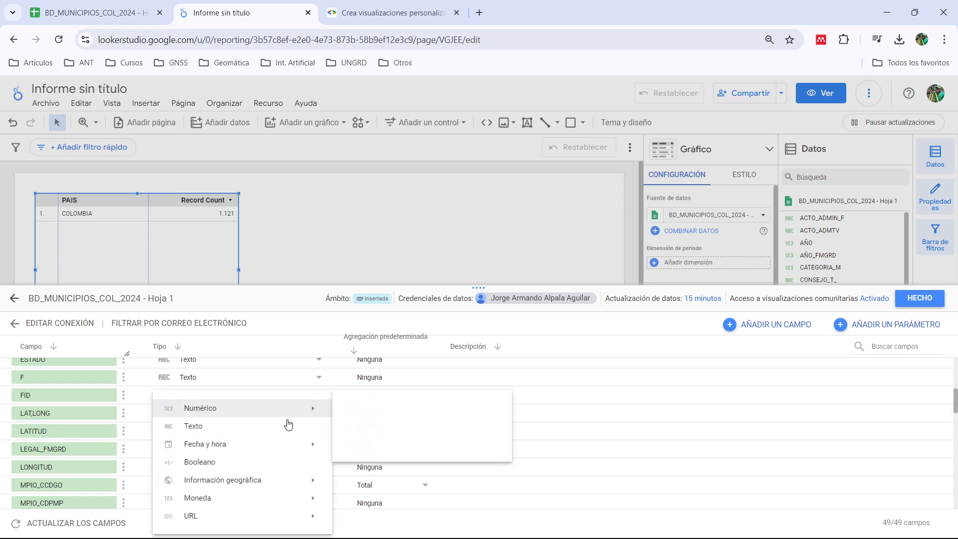
mouse_move(228, 485)
scroll(425, 476, down, 1)
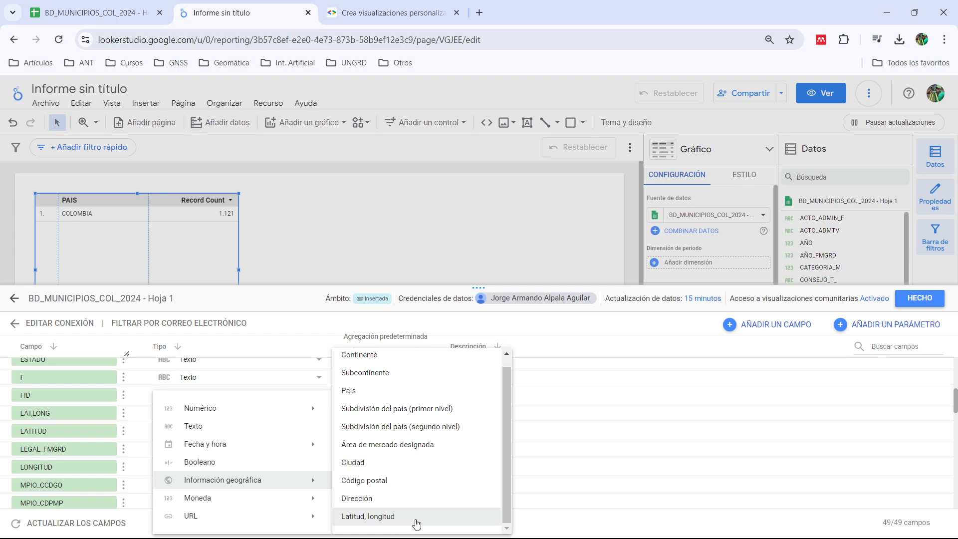
click(417, 519)
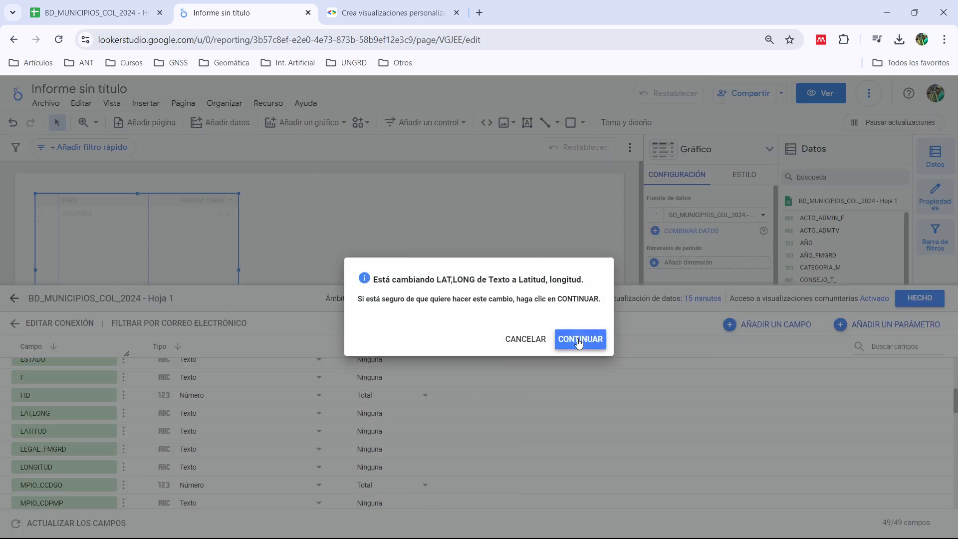
click(579, 342)
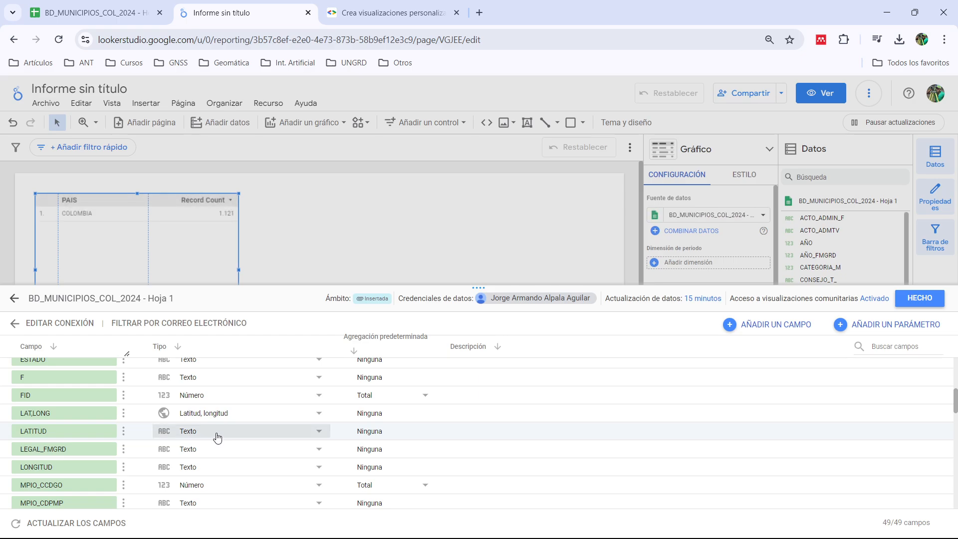
Step: Check the types of the remaining data source fields, finish editing the data source and deselect the table
scroll(115, 427, down, 3)
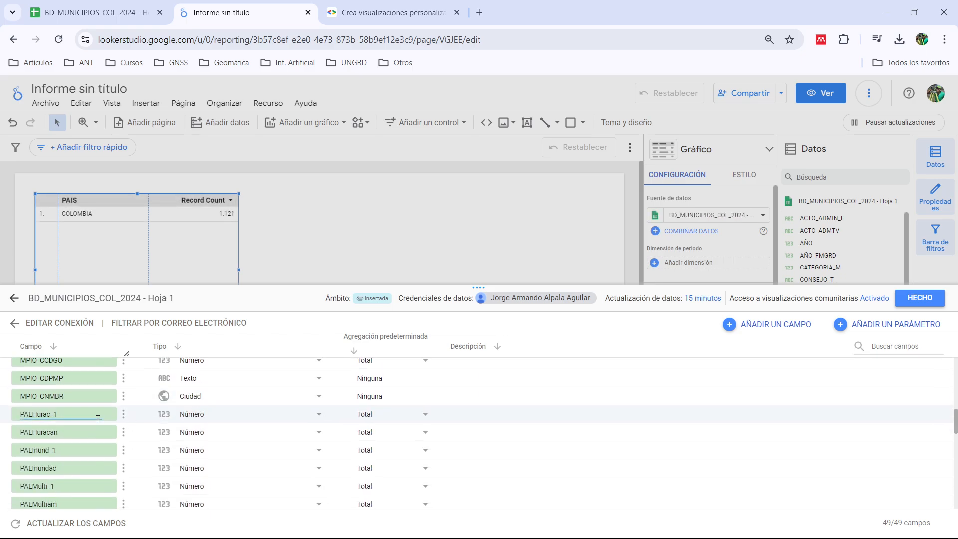
scroll(100, 418, down, 3)
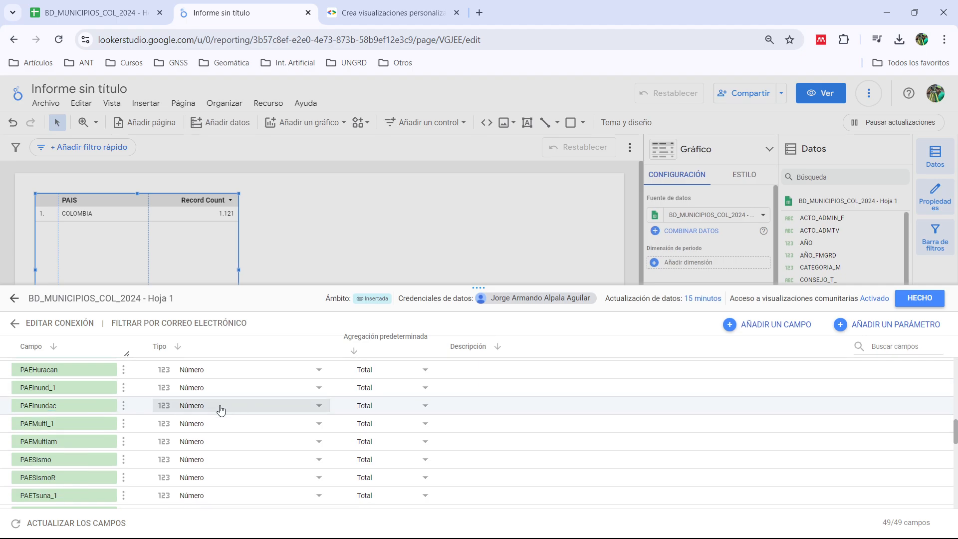
scroll(179, 439, down, 10)
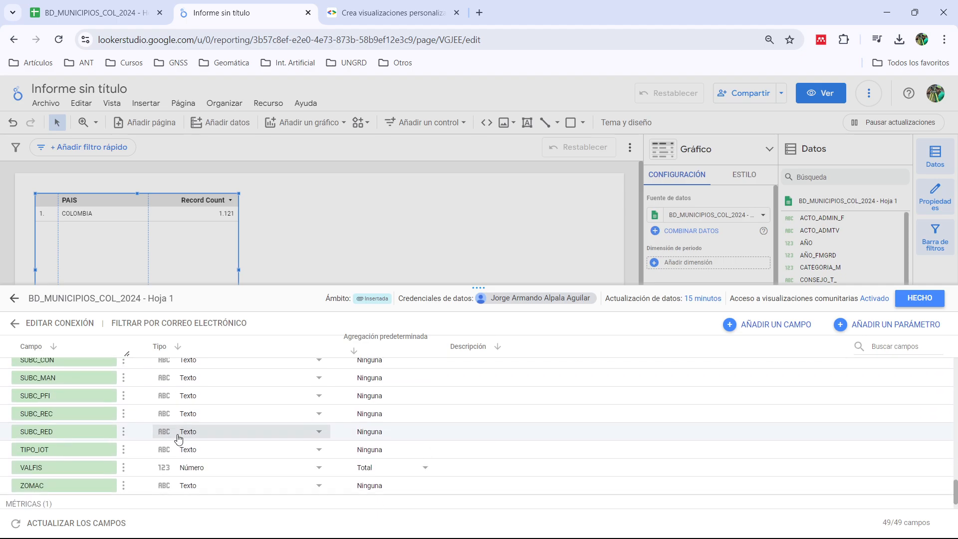
click(923, 300)
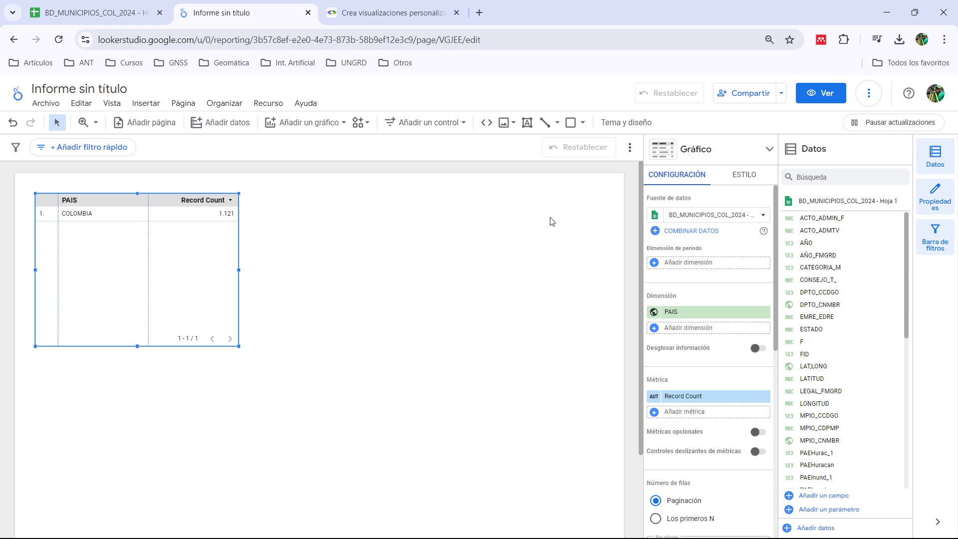
click(369, 262)
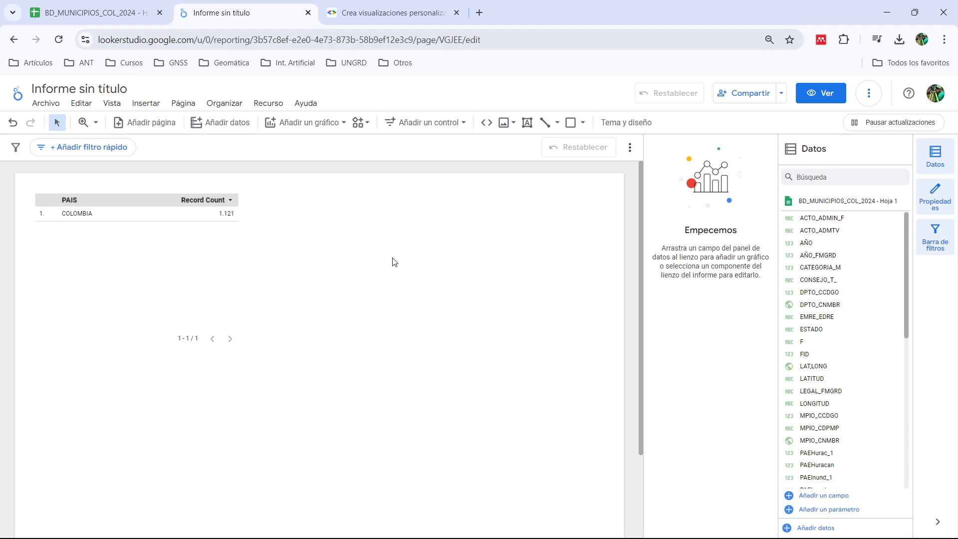
Step: Set the current page's canvas height to 3900 pixels in its style settings
scroll(394, 264, down, 2)
scroll(394, 293, up, 2)
scroll(486, 289, down, 2)
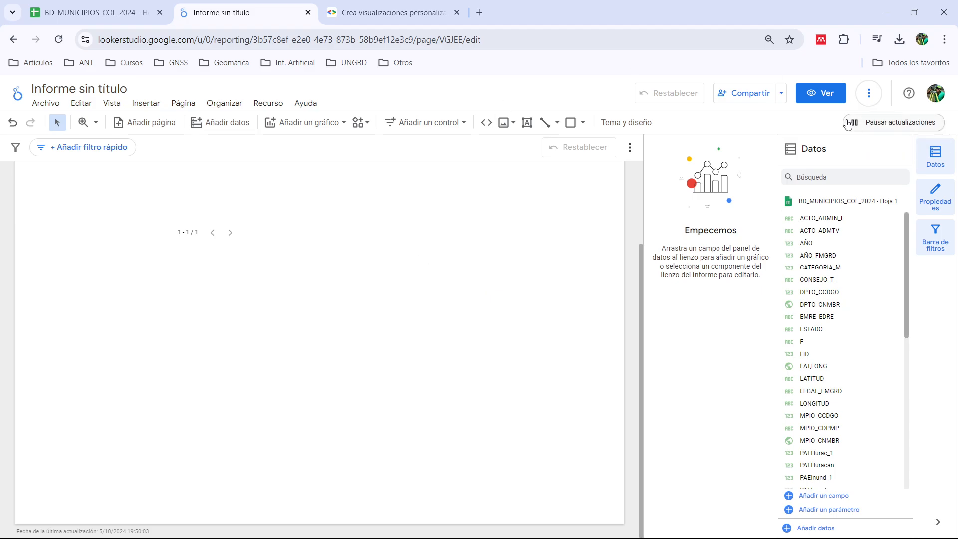
scroll(386, 184, up, 2)
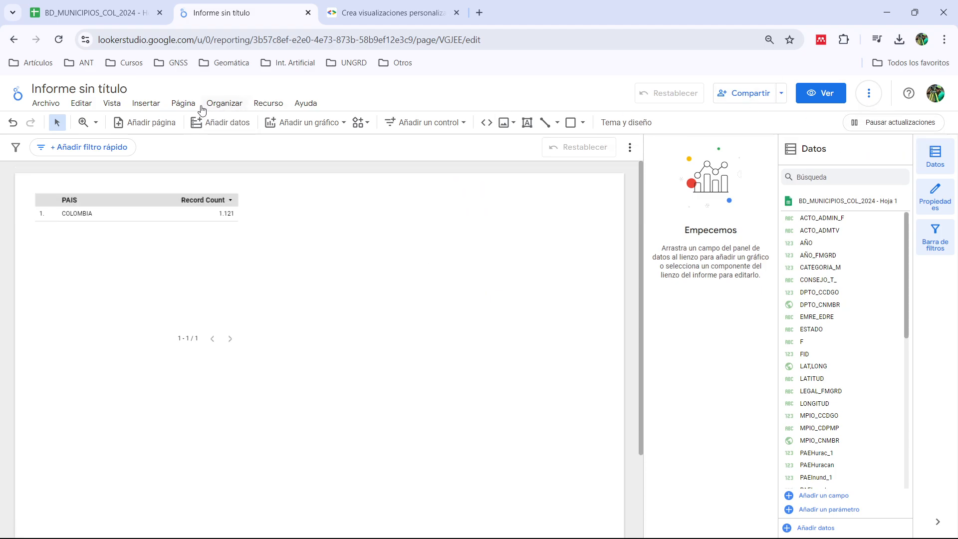
click(185, 106)
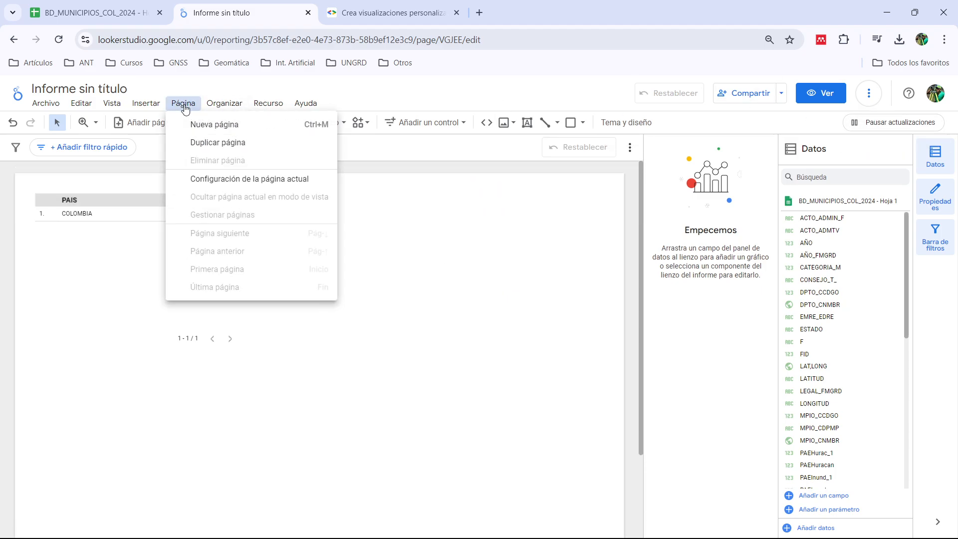
click(232, 180)
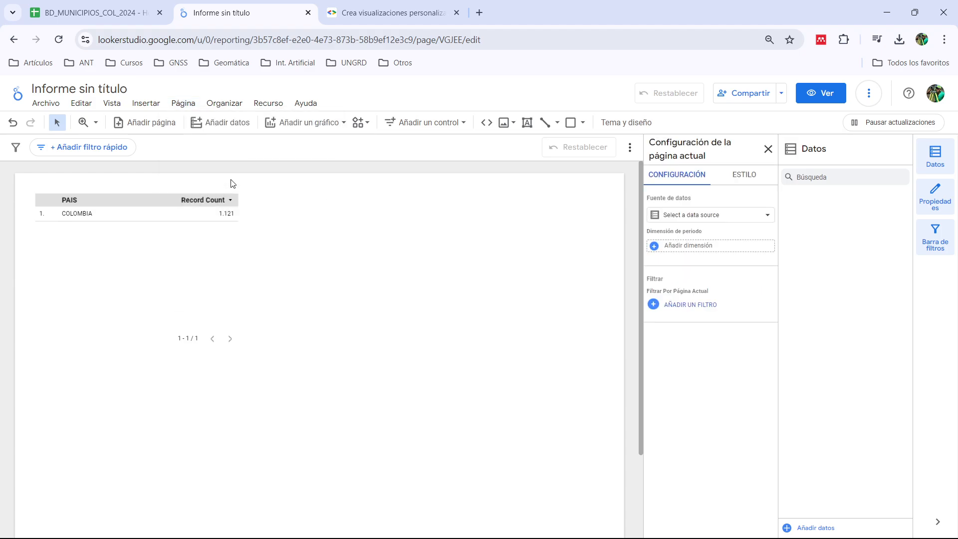
click(747, 178)
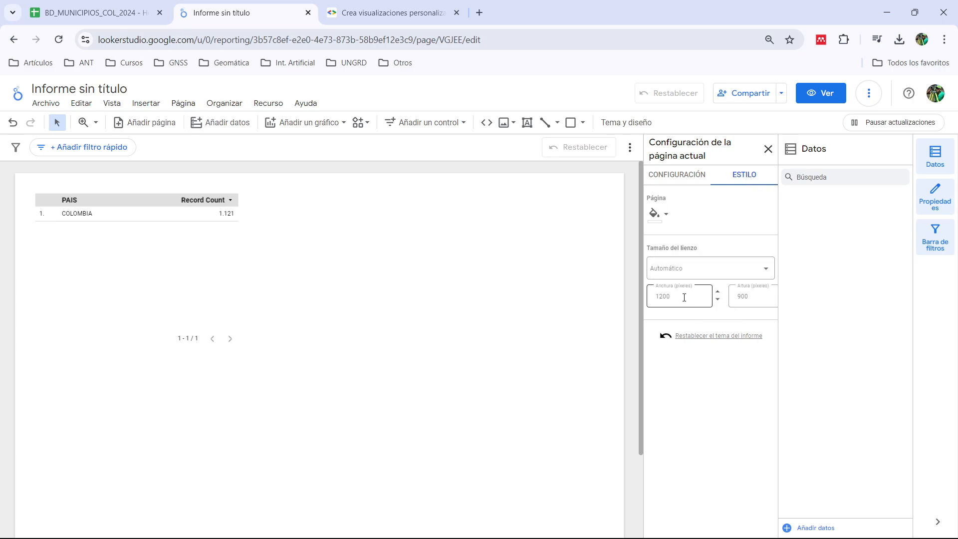
click(756, 298)
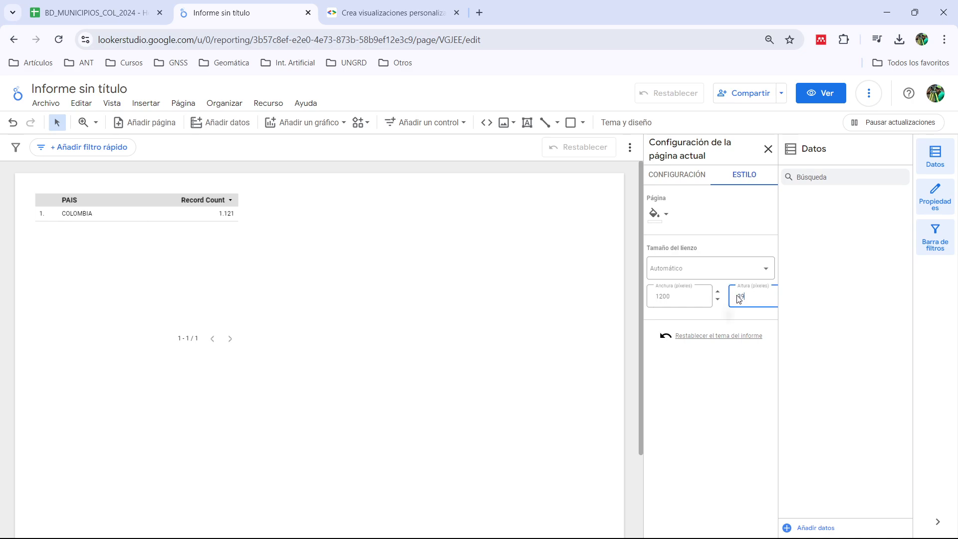
key(Return)
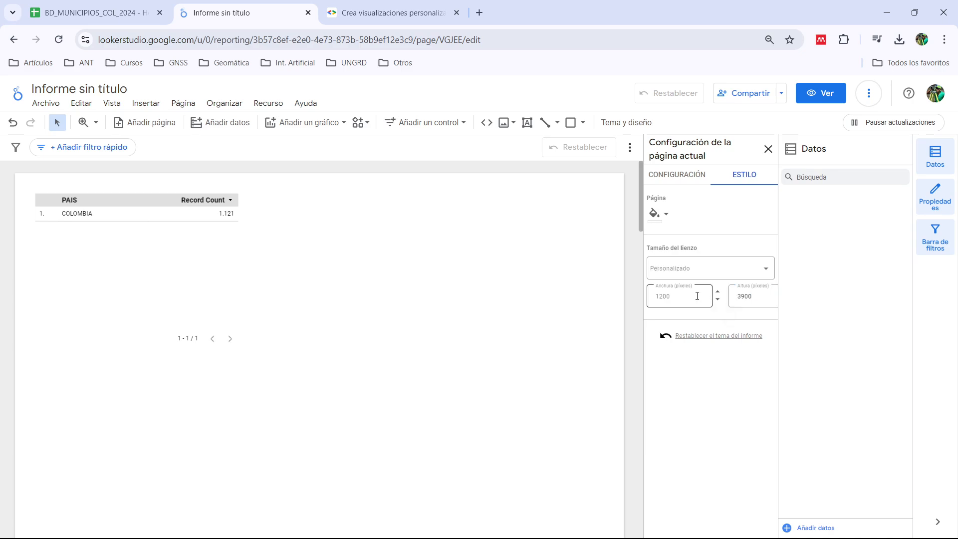
Step: Examine the full length of the page in the editor and in view mode, and return to editing
scroll(473, 250, down, 15)
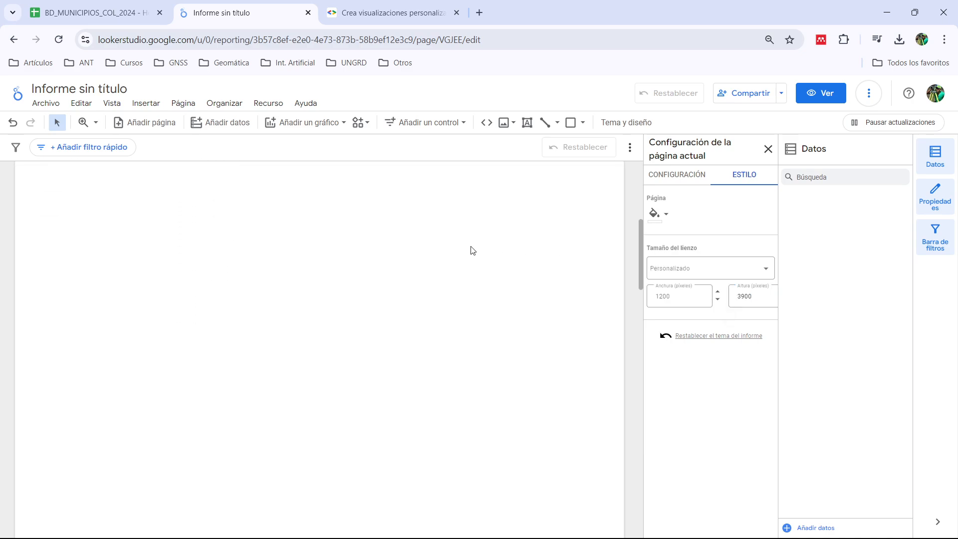
scroll(472, 250, down, 10)
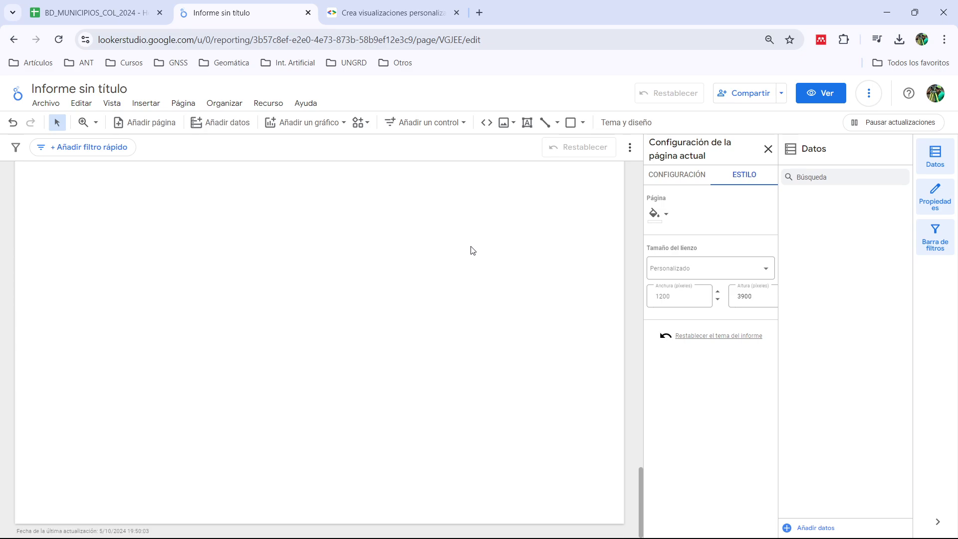
scroll(474, 245, up, 8)
scroll(474, 239, up, 15)
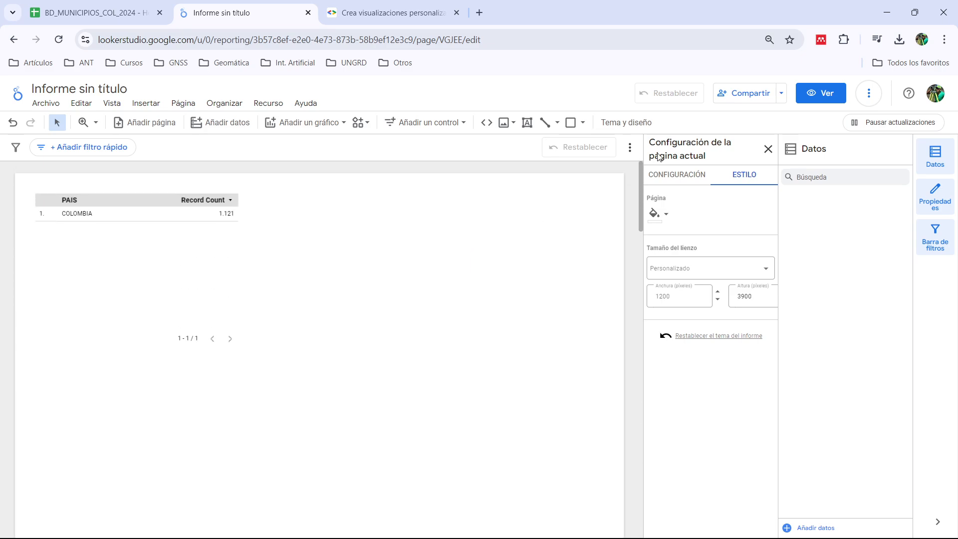
click(826, 96)
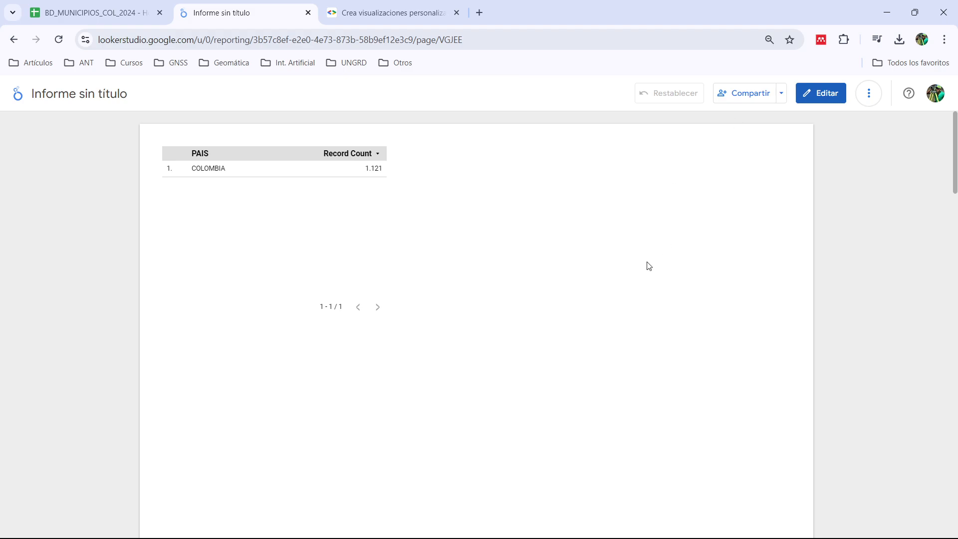
scroll(649, 266, down, 10)
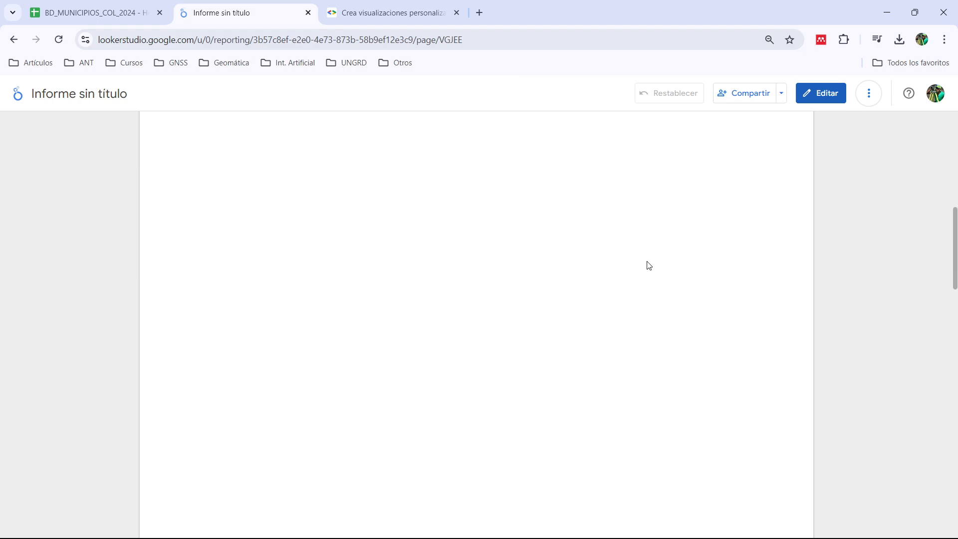
scroll(647, 262, down, 10)
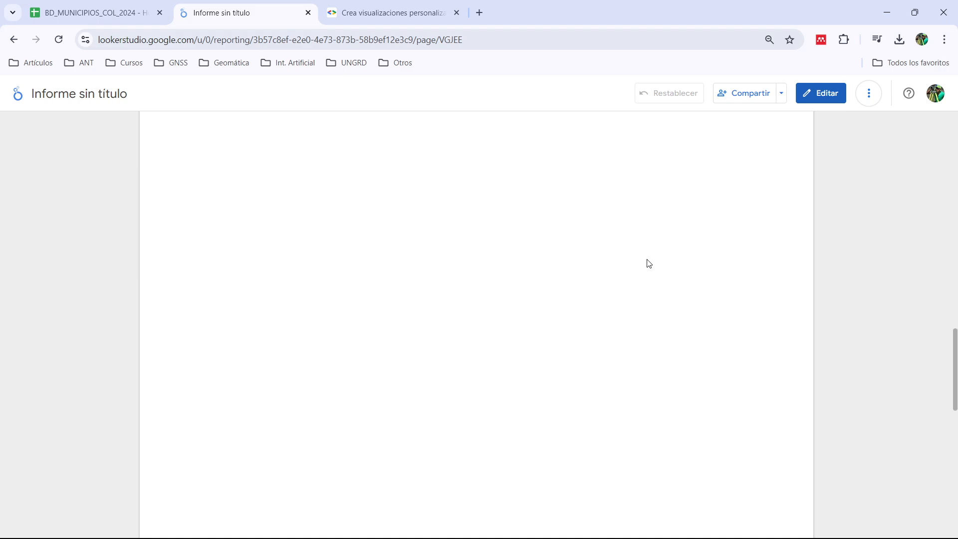
click(822, 92)
scroll(350, 245, up, 15)
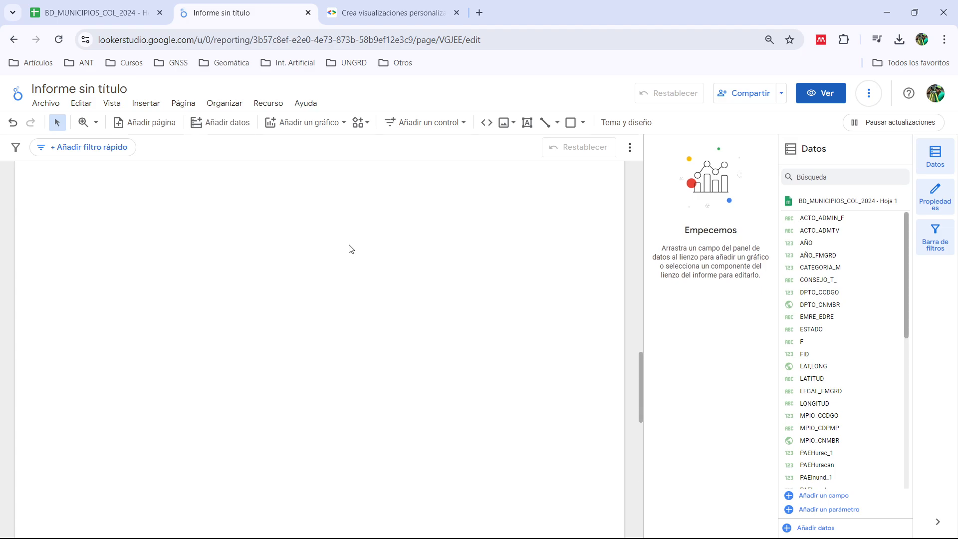
scroll(349, 245, up, 5)
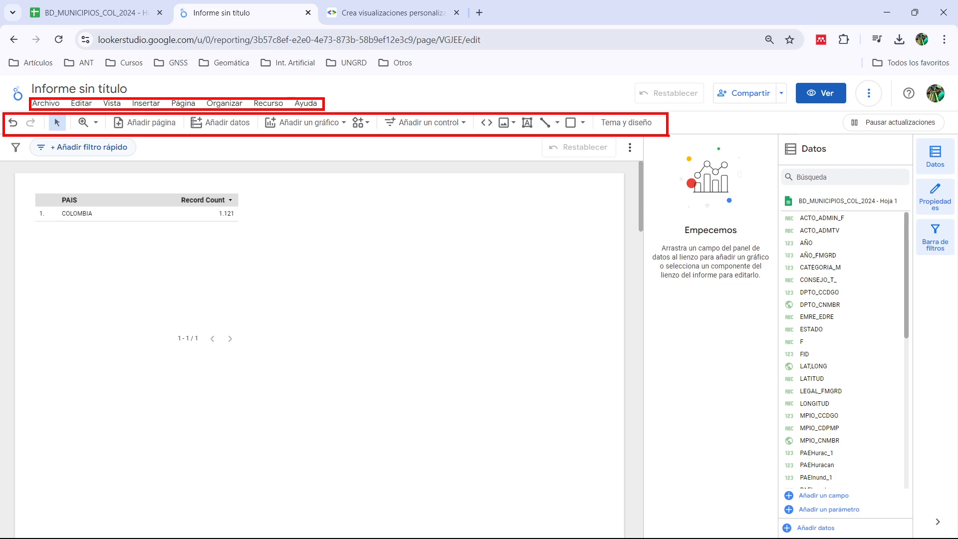
Step: Look through the available report themes and the layout settings, and close them without changing anything
click(632, 125)
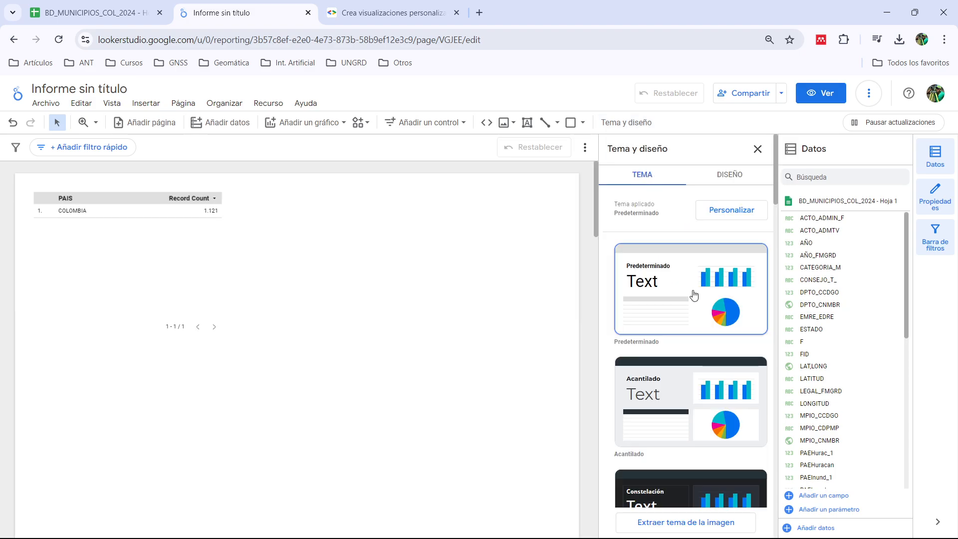
scroll(694, 294, down, 7)
scroll(694, 294, down, 12)
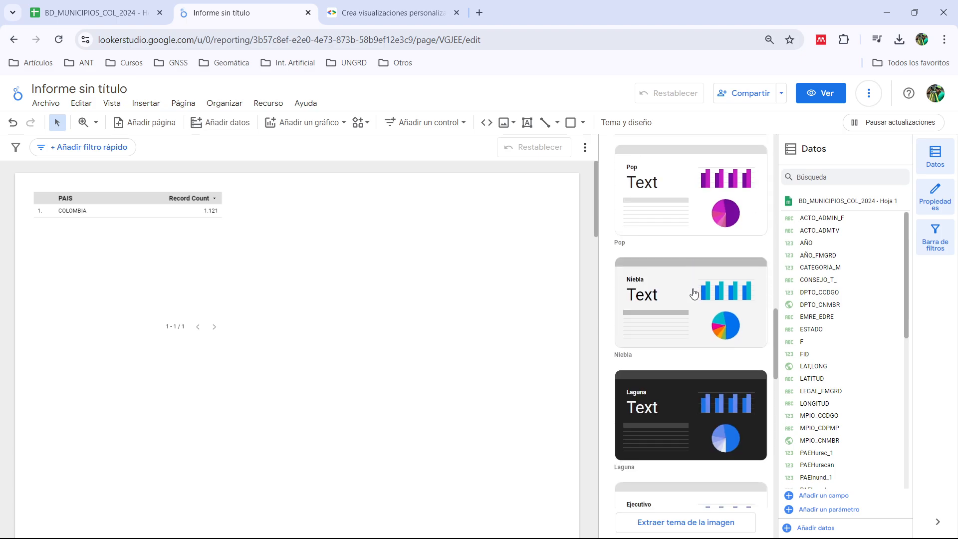
scroll(693, 292, up, 4)
scroll(694, 292, up, 10)
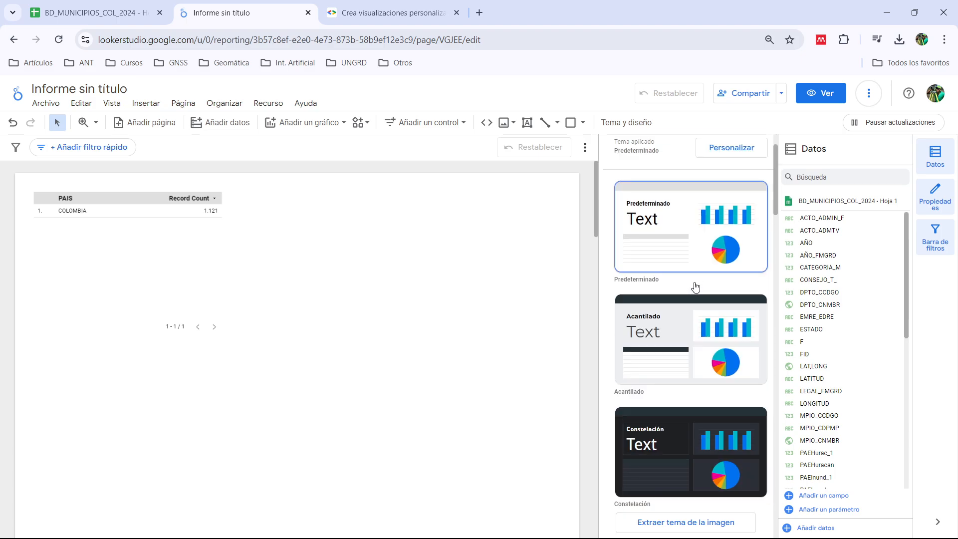
click(720, 176)
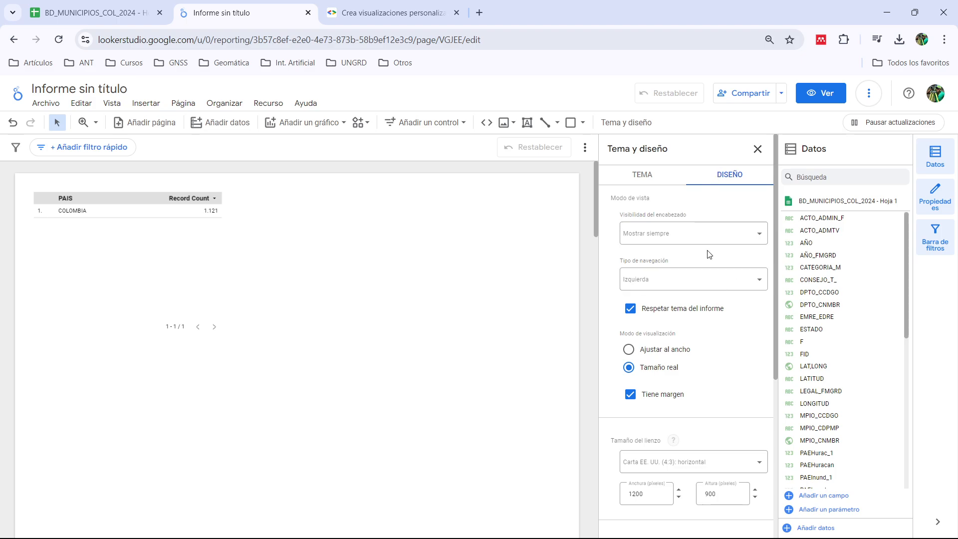
click(643, 175)
click(758, 148)
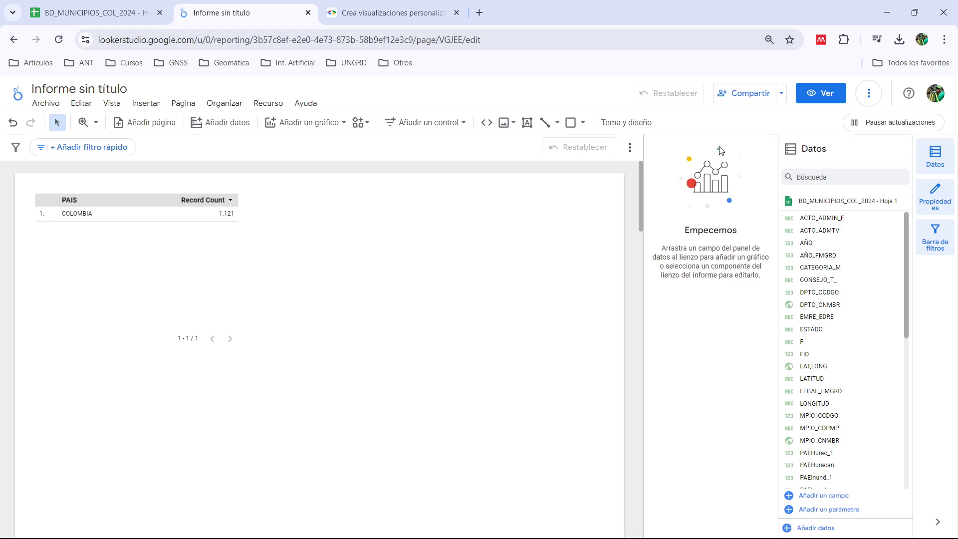
Step: Delete the table with PAIS and Record Count from the report page
click(129, 190)
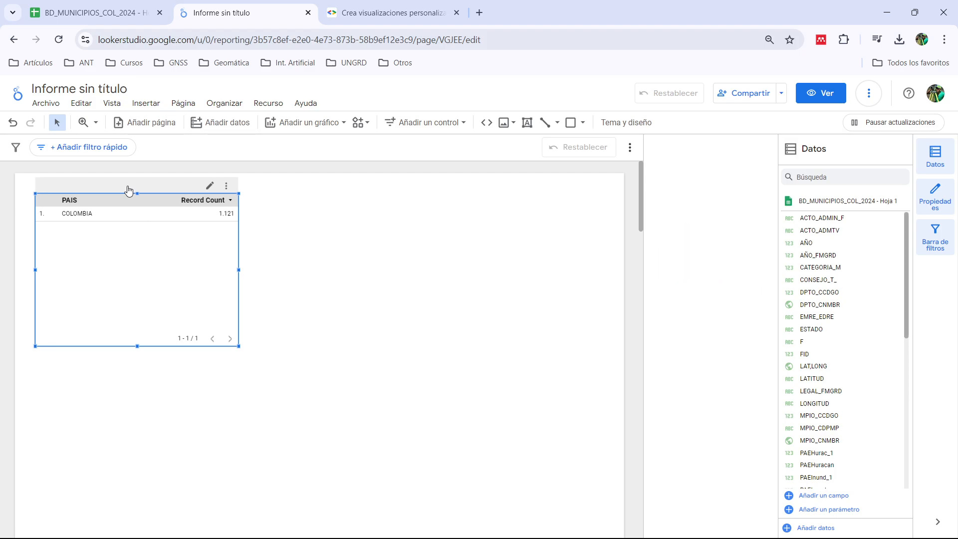
key(Delete)
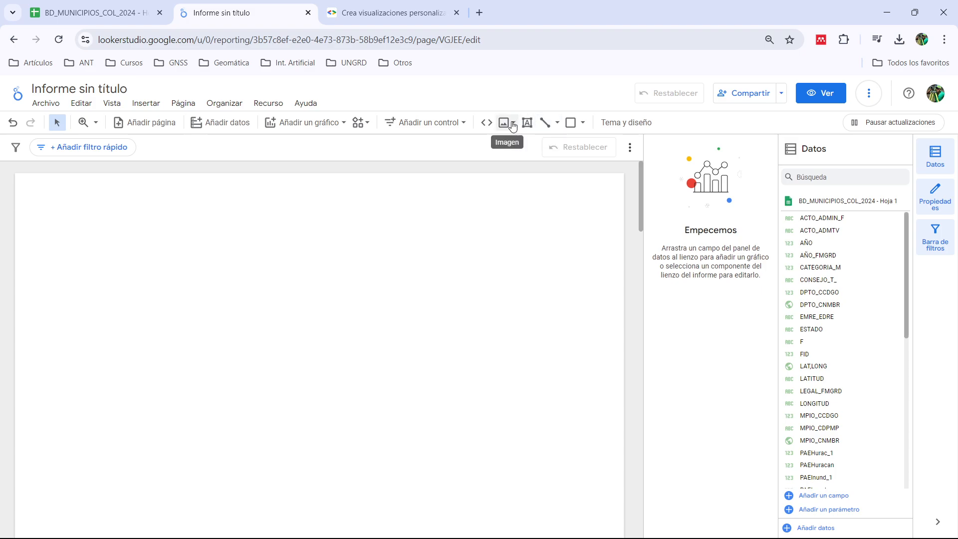
click(571, 123)
click(584, 125)
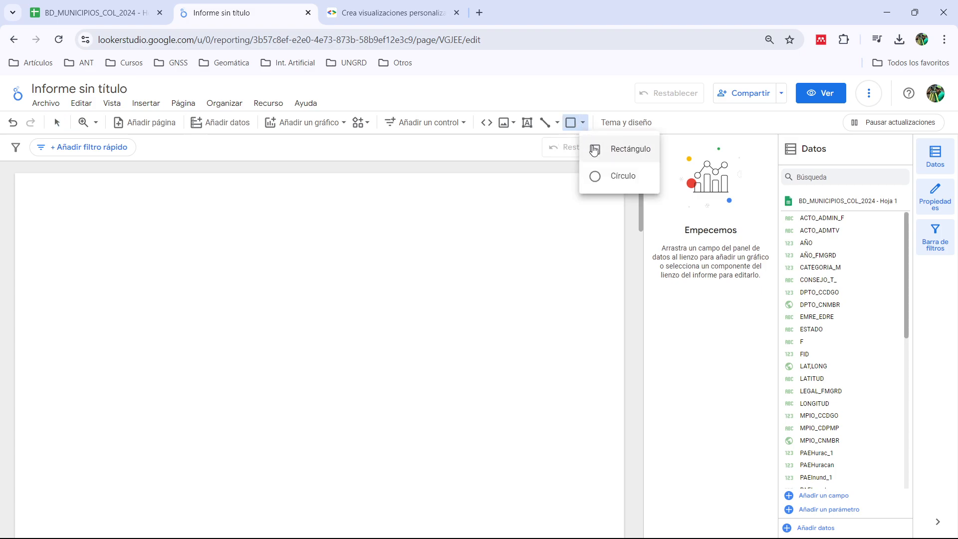
key(Escape)
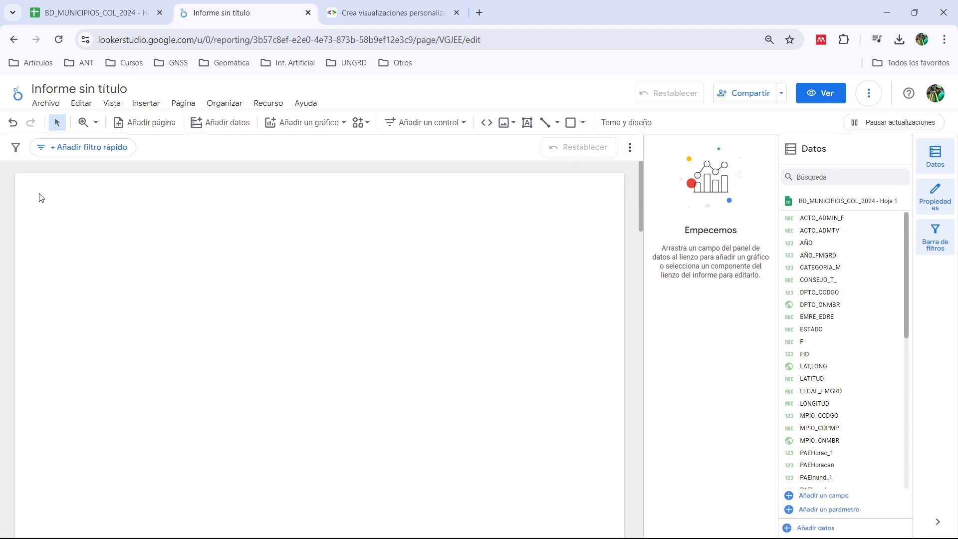
Step: Draw a full-width header rectangle at the top of the page and add a text box on it reading "Mi primer visor geográfico gratuito con Google Looker Studio"
click(571, 123)
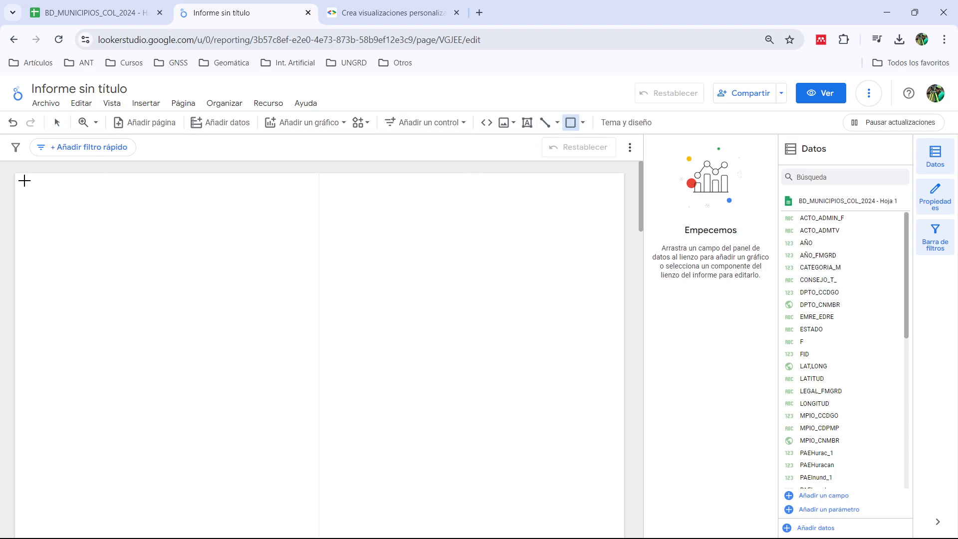
drag(17, 174, 625, 225)
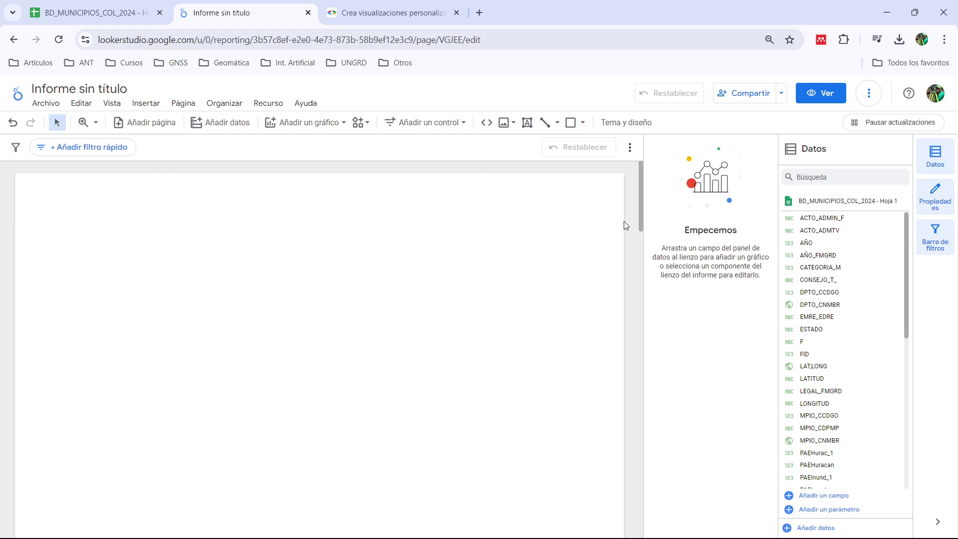
click(527, 123)
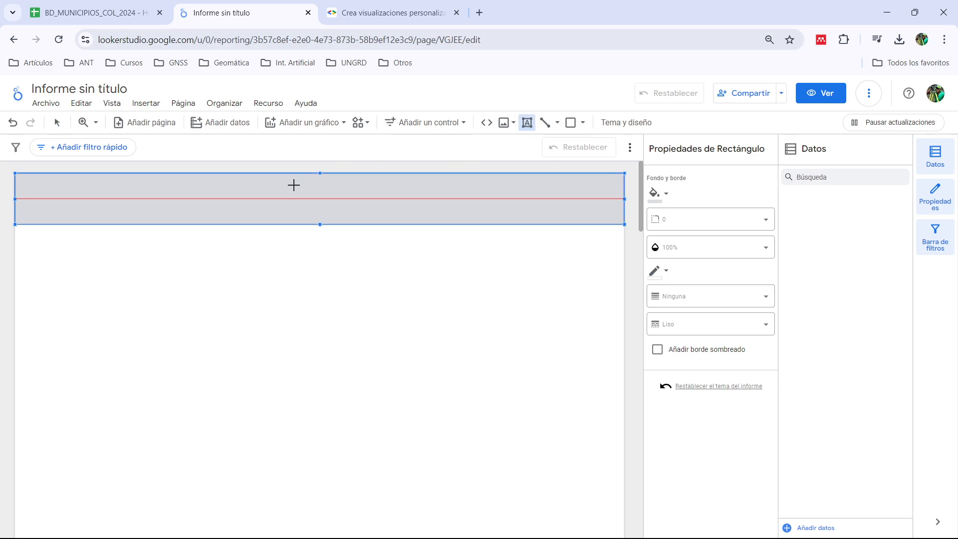
drag(124, 188, 560, 213)
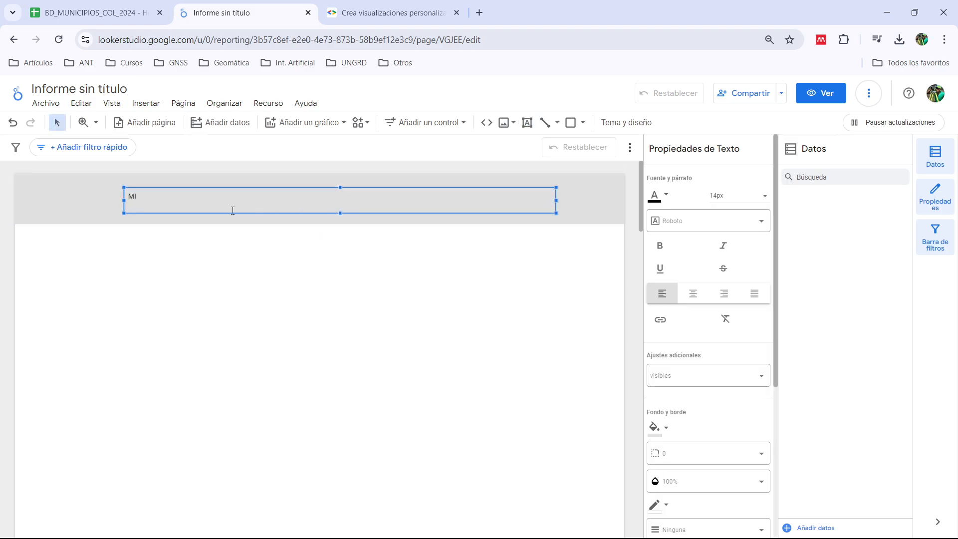
text(Mi primer visor geográfico gratuit)
text(o con)
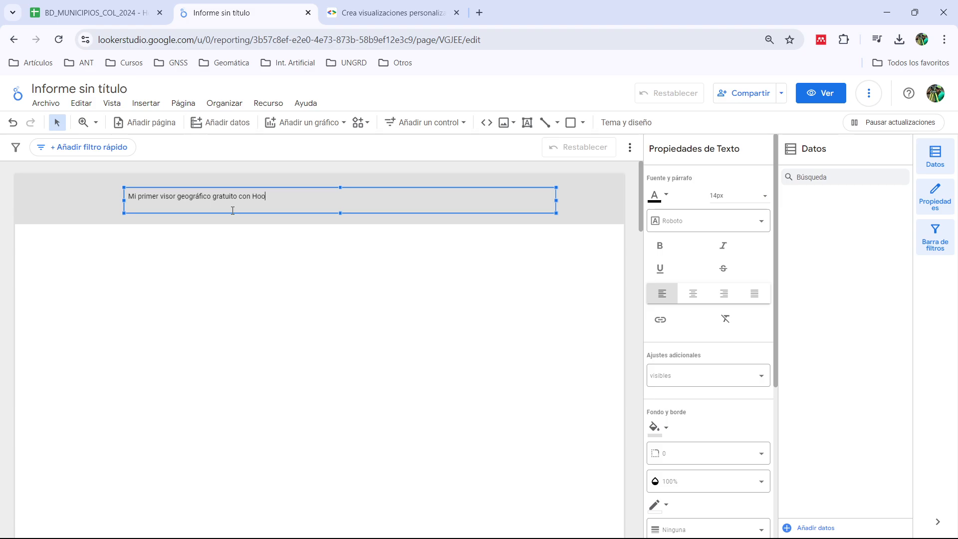
text( Google Looker Studio)
Step: Format the whole header title as centered, 20px, bold text in the Georgia font
key(ctrl+a)
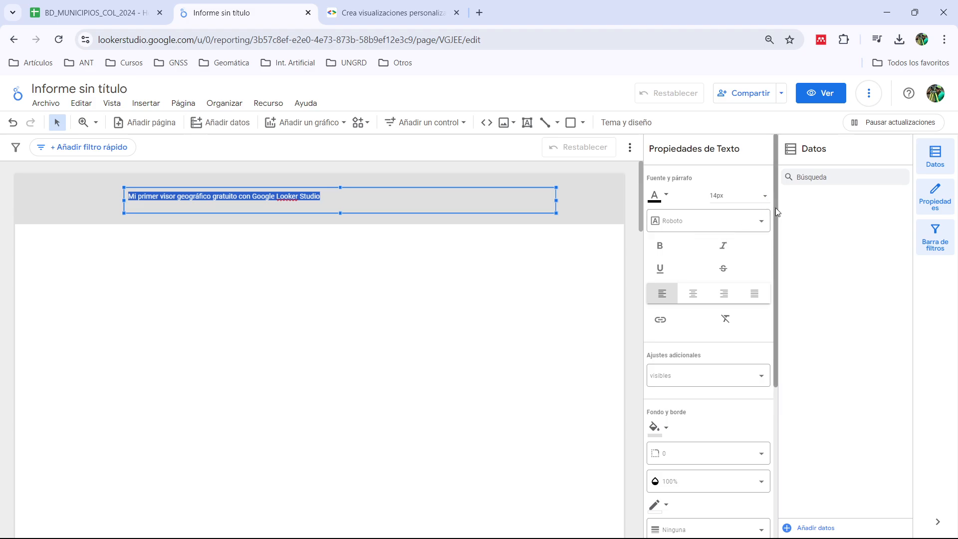
scroll(770, 221, down, 5)
scroll(757, 397, up, 5)
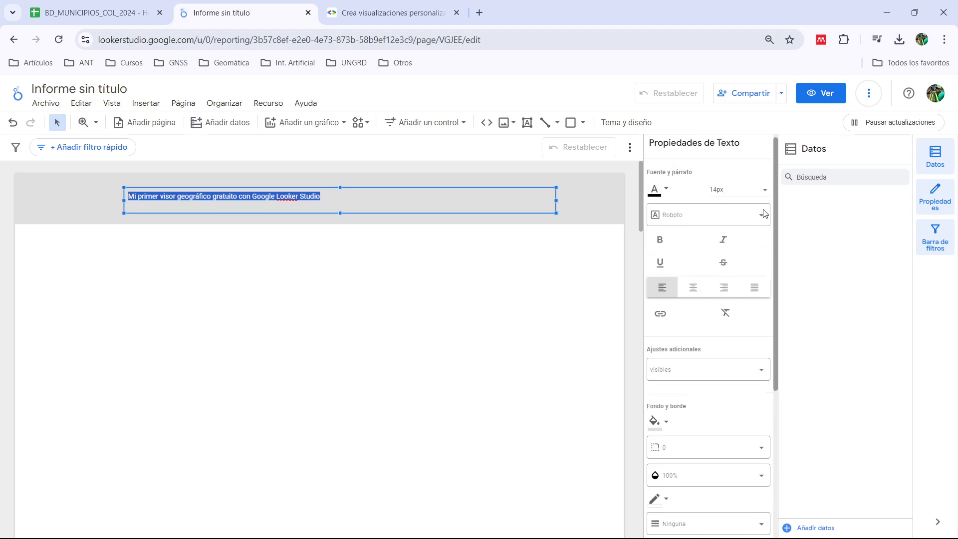
click(696, 296)
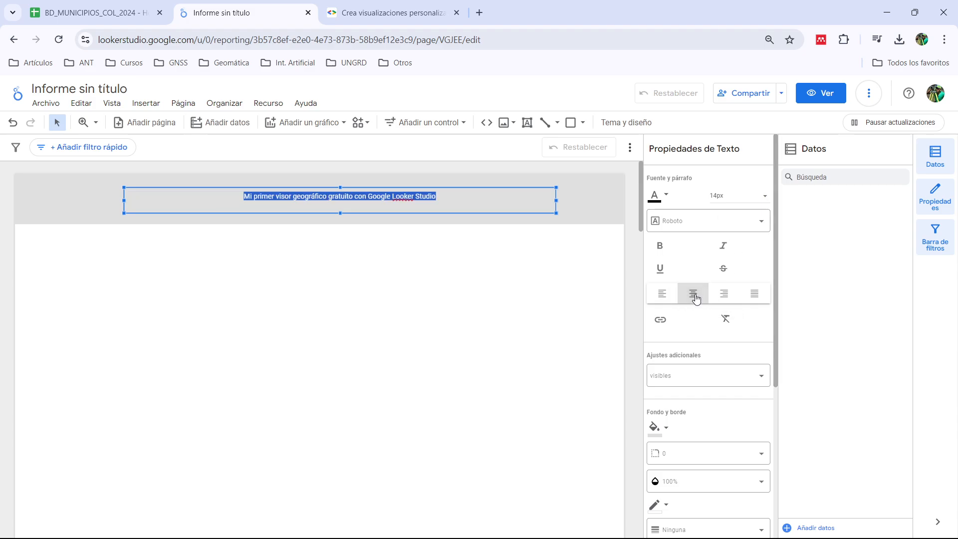
click(734, 198)
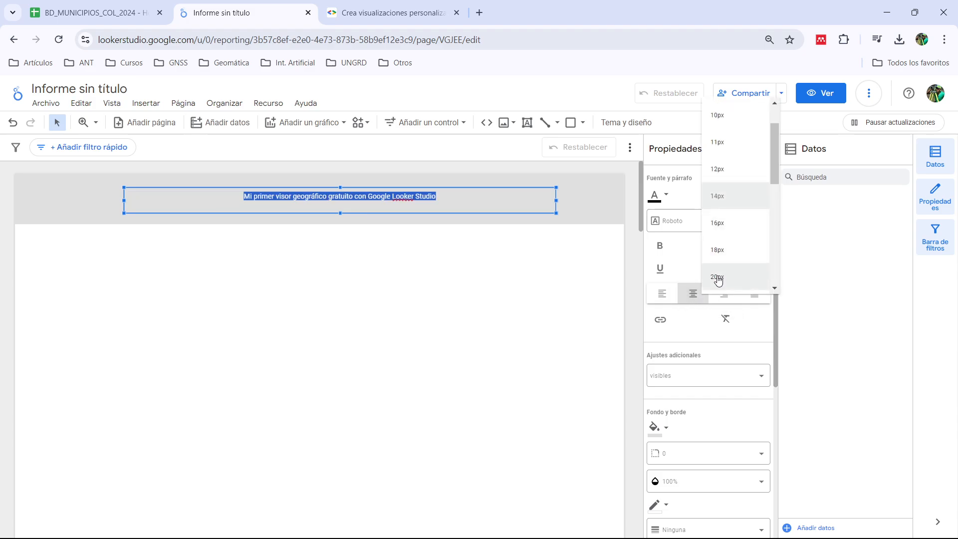
click(717, 279)
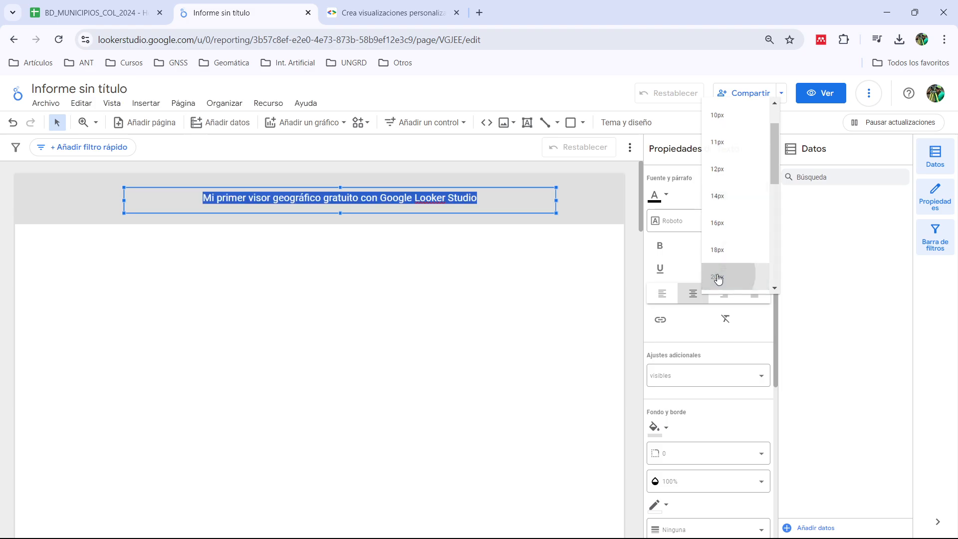
click(685, 218)
drag(760, 341, 762, 289)
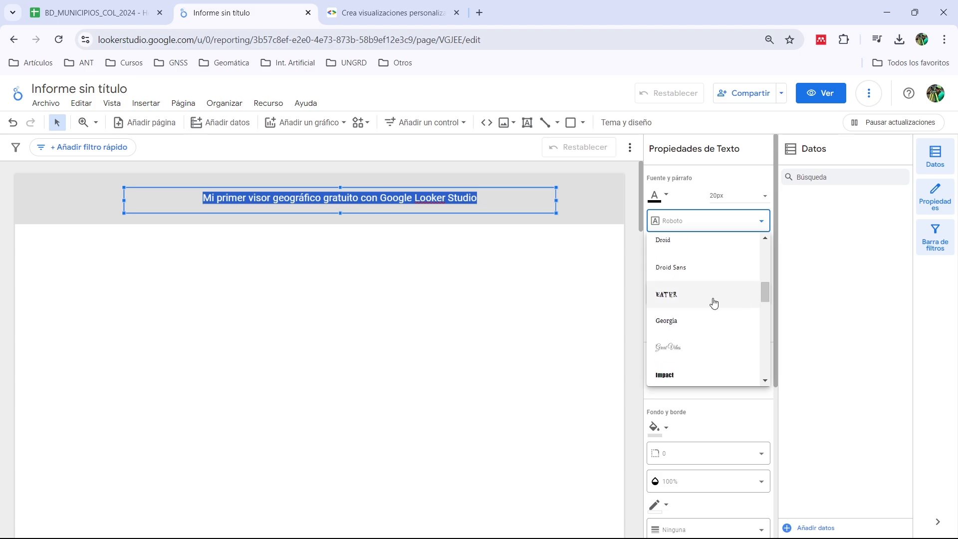
click(669, 322)
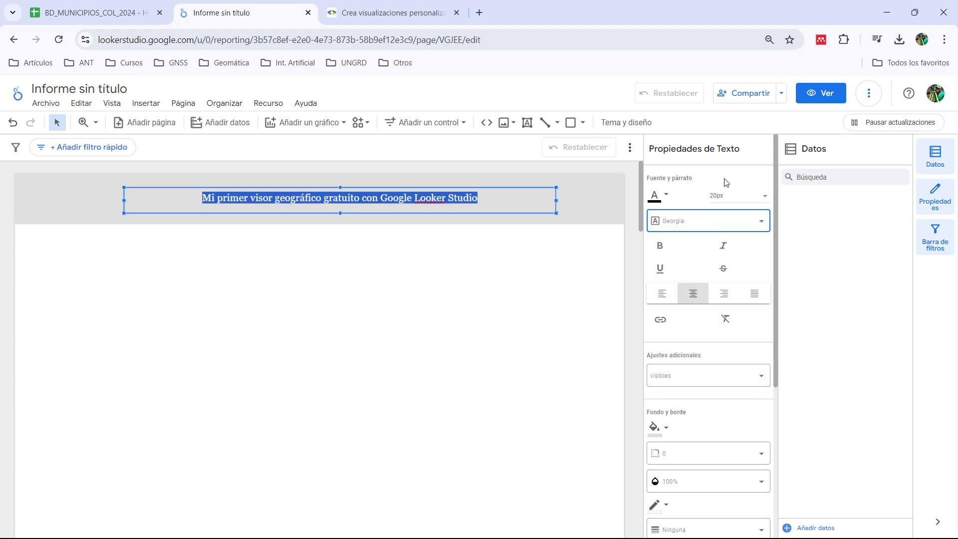
click(660, 246)
click(539, 269)
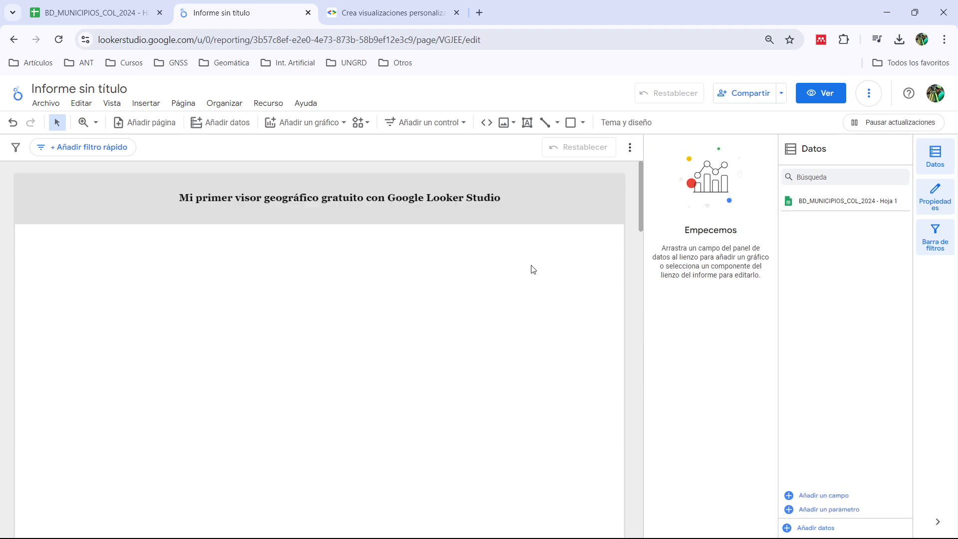
Step: Move the title text box so it is centered horizontally on the header rectangle
click(324, 193)
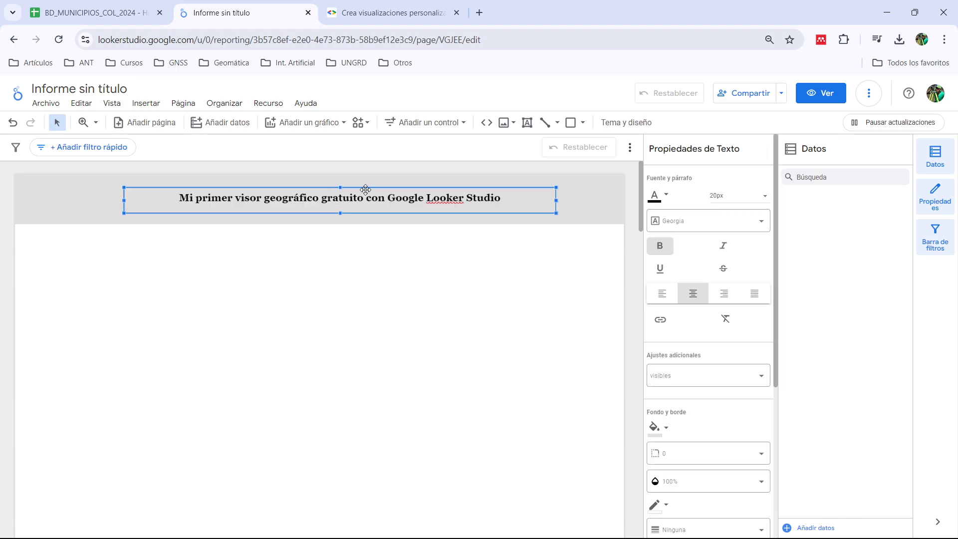
drag(369, 187, 348, 188)
click(373, 249)
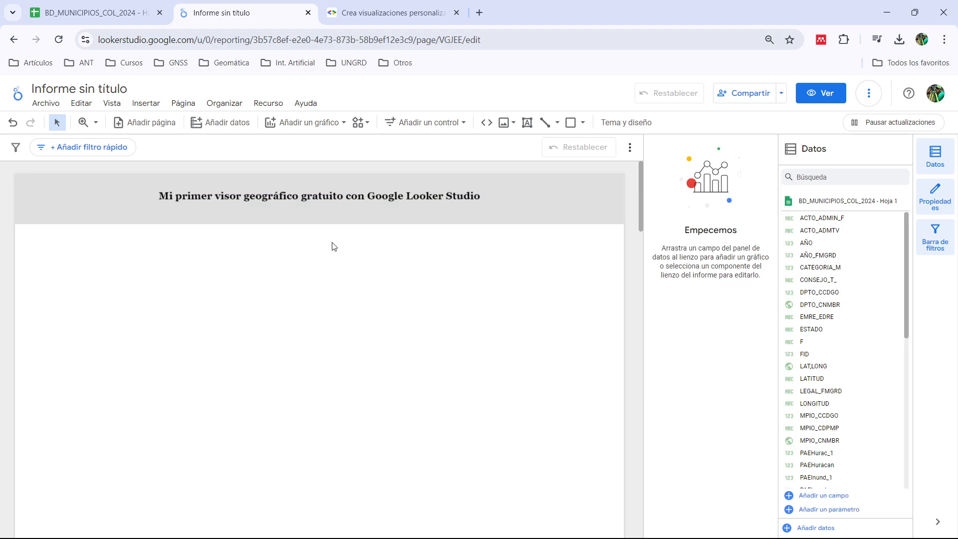
Step: Change the fill color of the header rectangle behind the title to teal
click(103, 200)
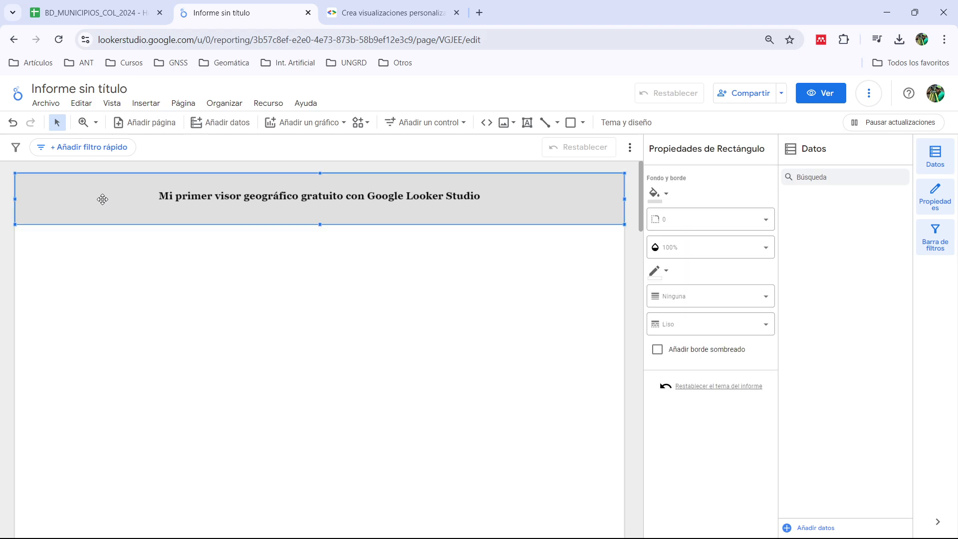
click(496, 303)
click(506, 201)
click(573, 200)
click(463, 195)
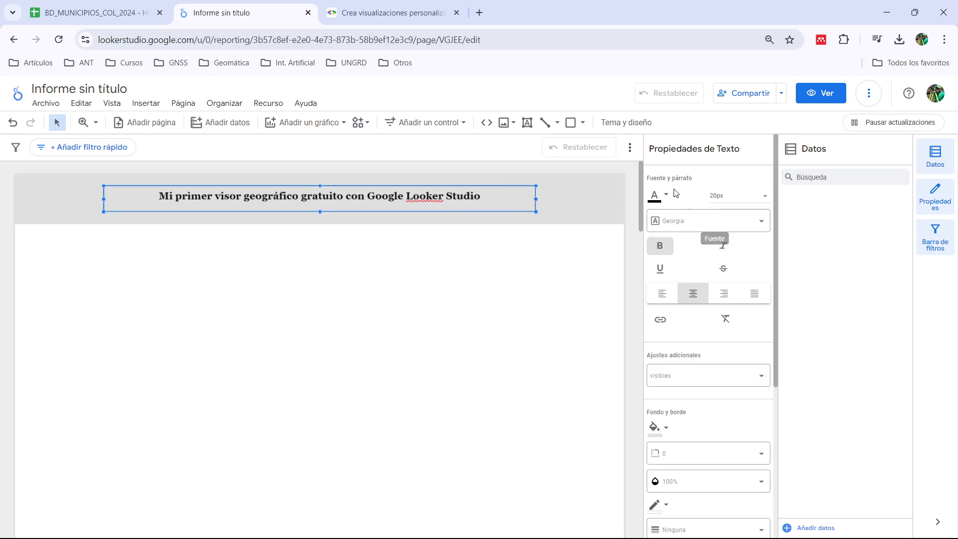
click(572, 196)
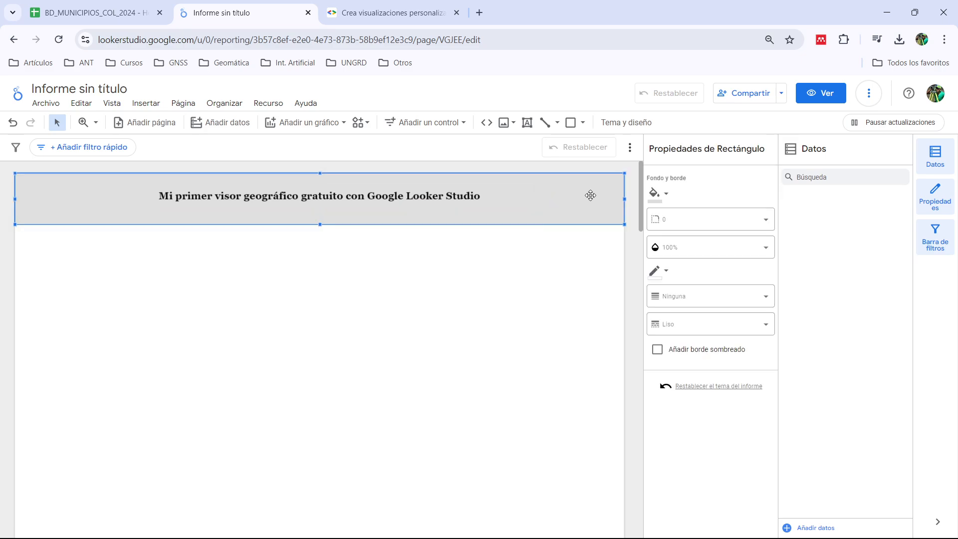
click(666, 195)
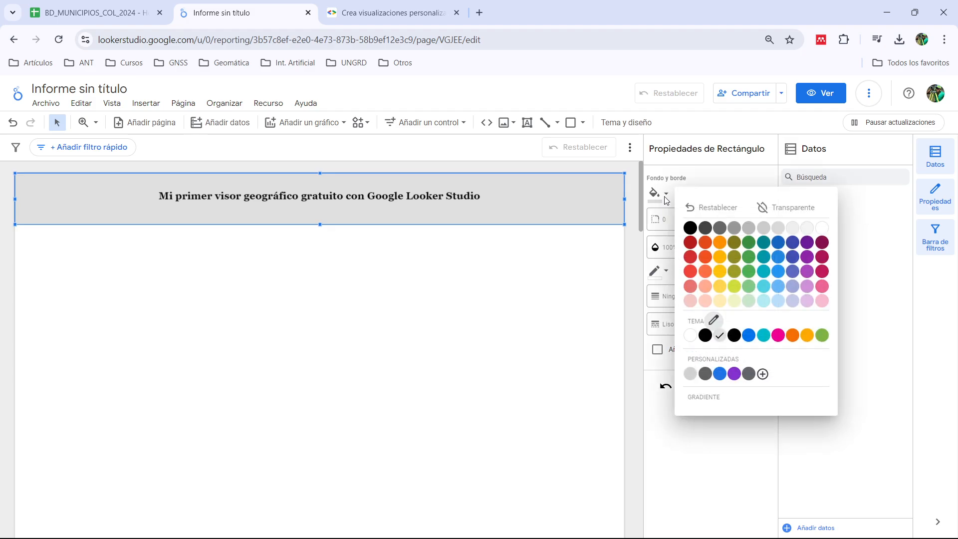
click(765, 258)
click(467, 287)
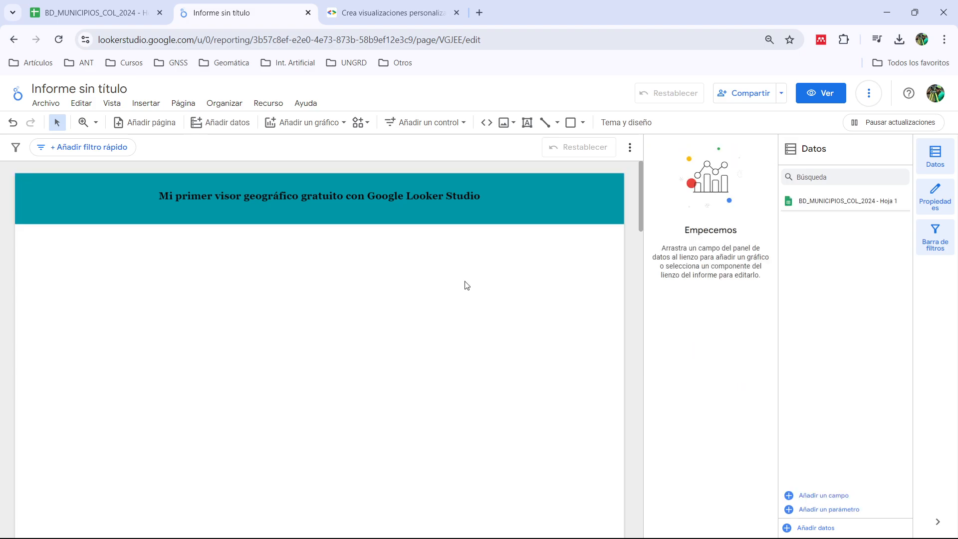
click(396, 194)
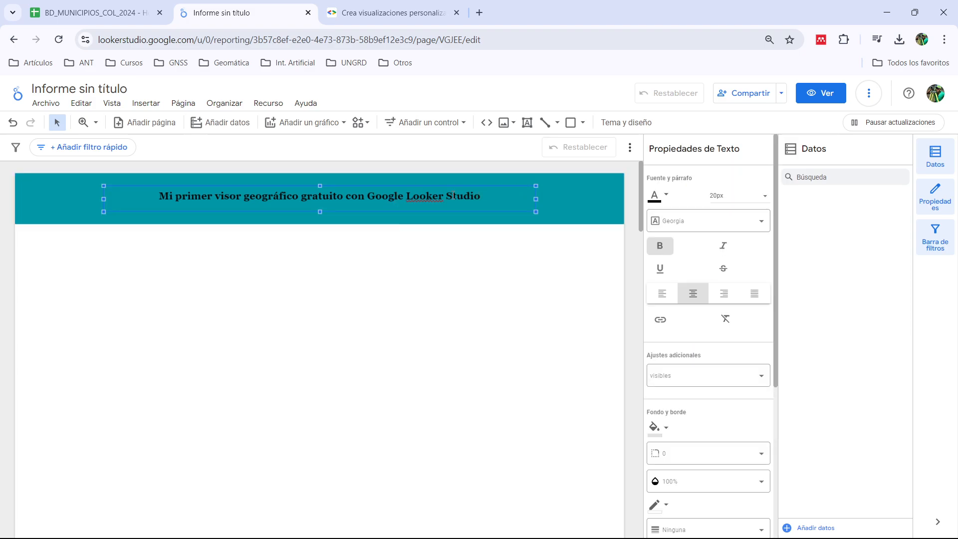
click(412, 273)
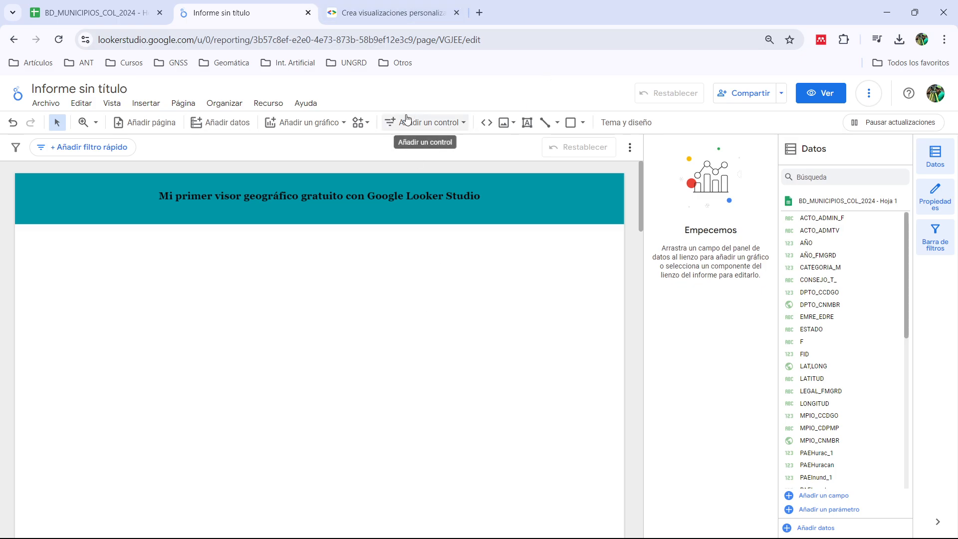
click(147, 106)
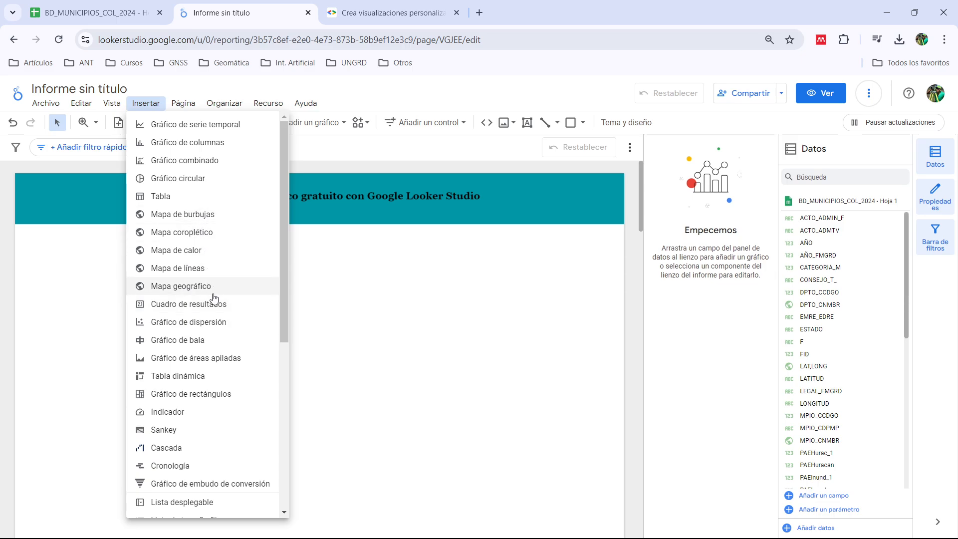
scroll(215, 298, down, 6)
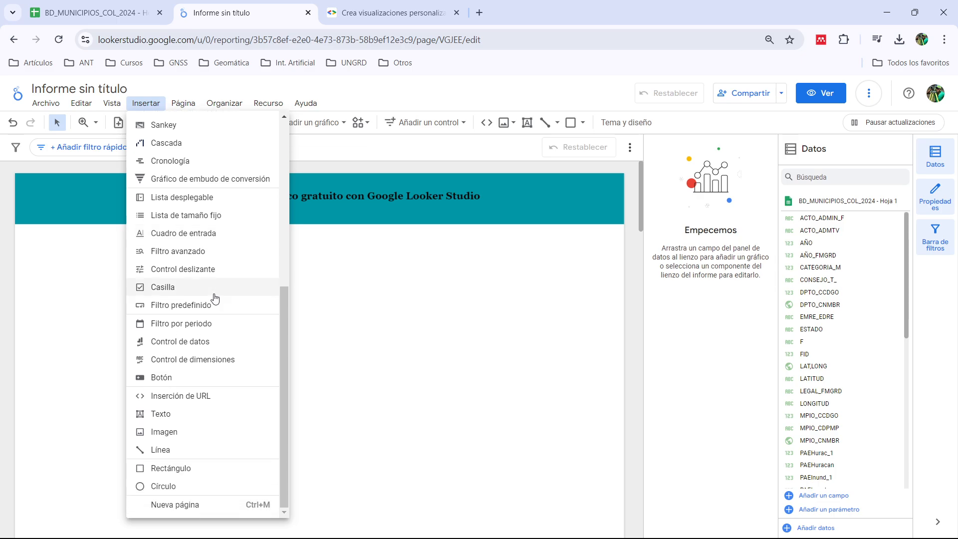
scroll(214, 298, up, 2)
scroll(215, 298, up, 2)
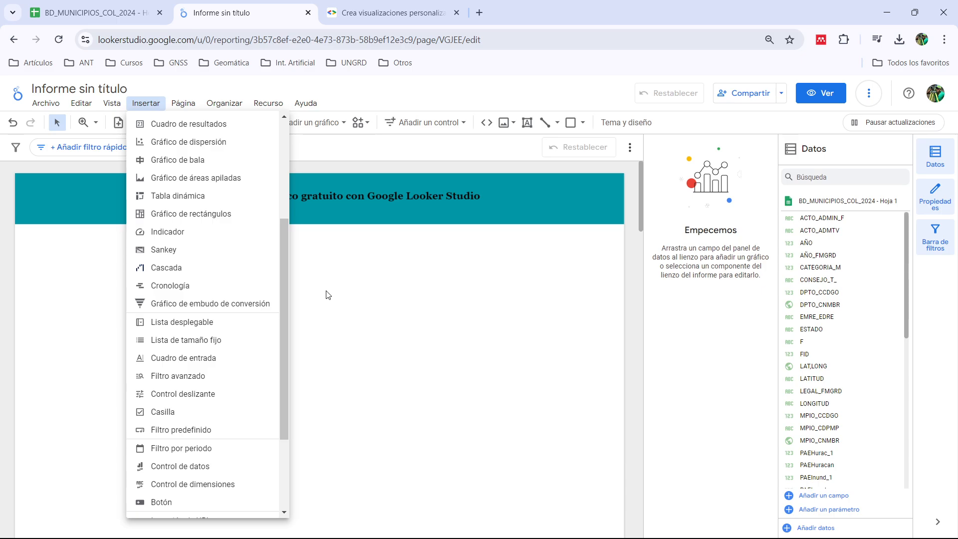
click(327, 295)
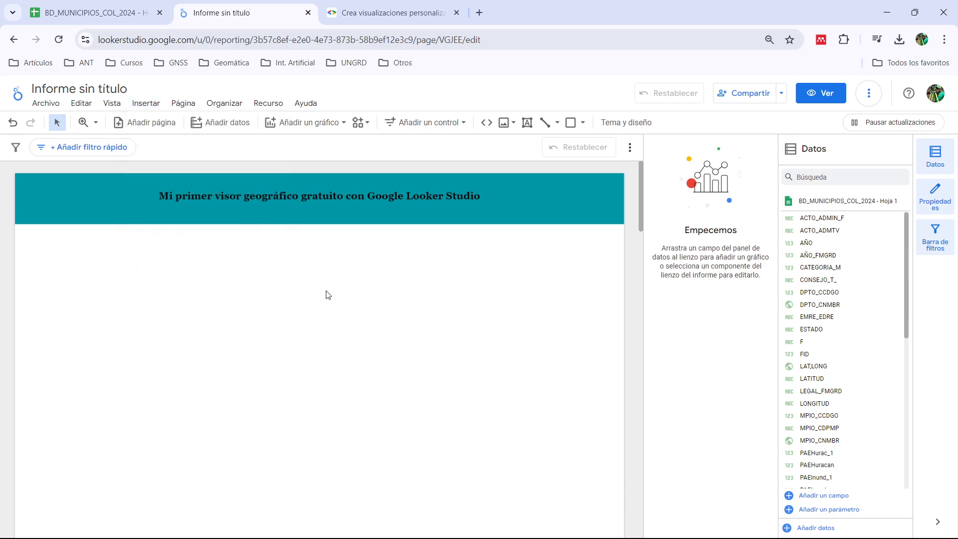
Step: Add a geographic map chart below the header, and enlarge it to cover roughly the right half of the page width
click(342, 121)
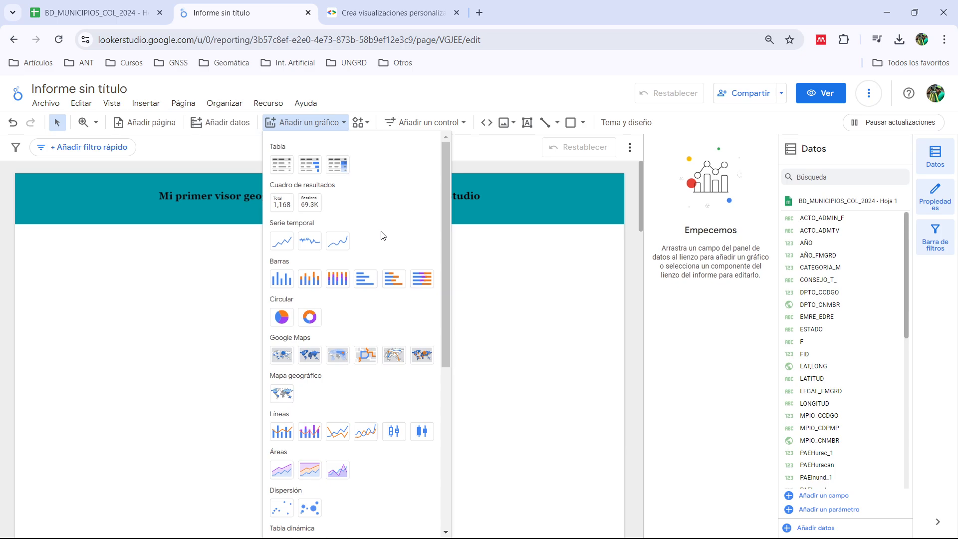
click(286, 396)
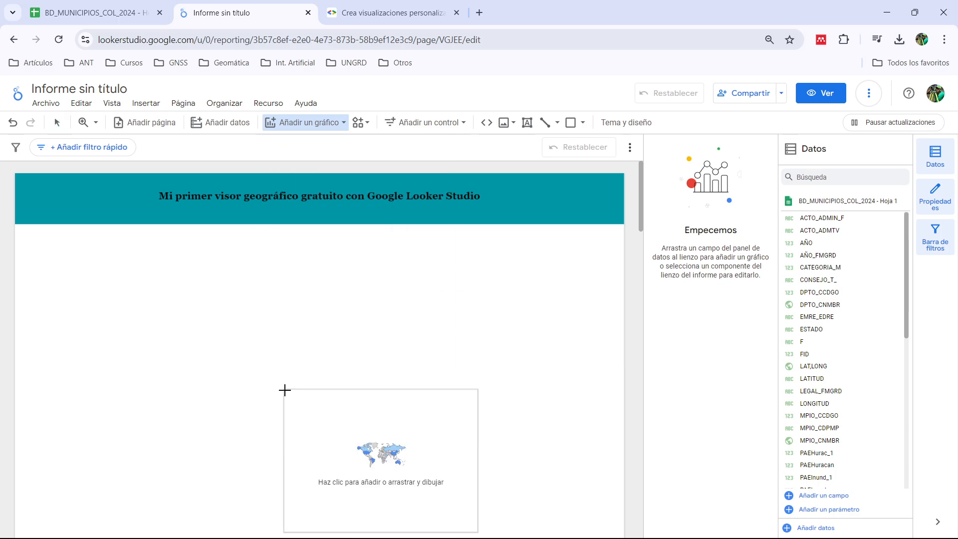
click(425, 230)
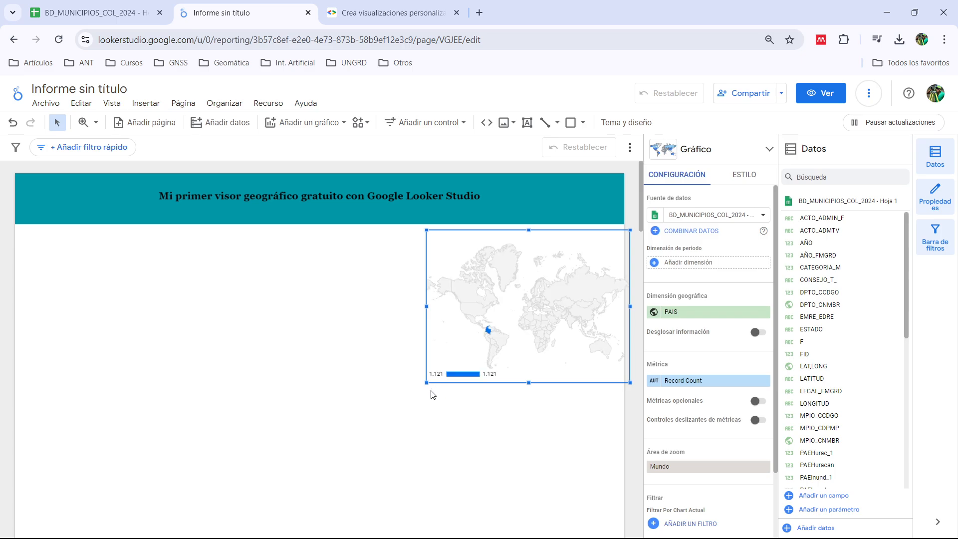
drag(537, 246, 524, 261)
drag(529, 259, 526, 260)
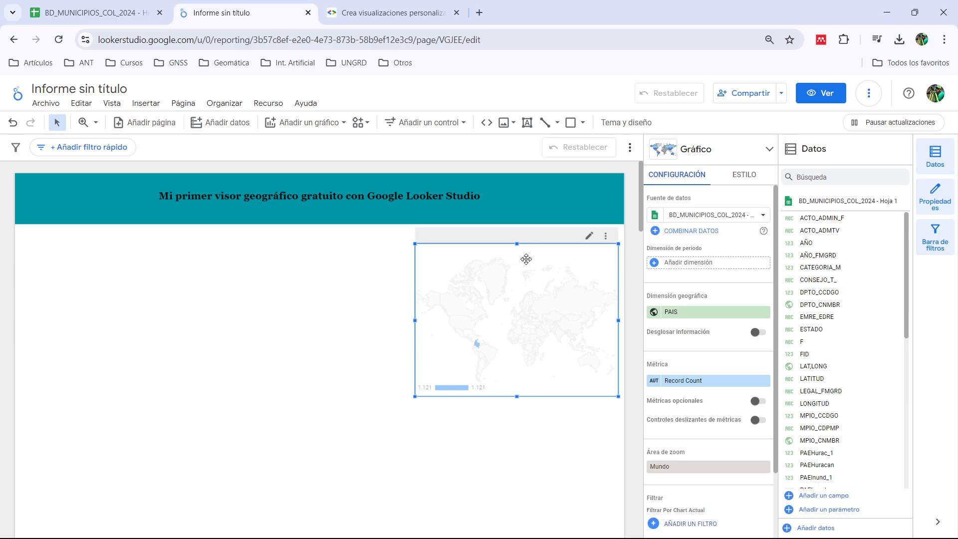
drag(415, 397, 302, 520)
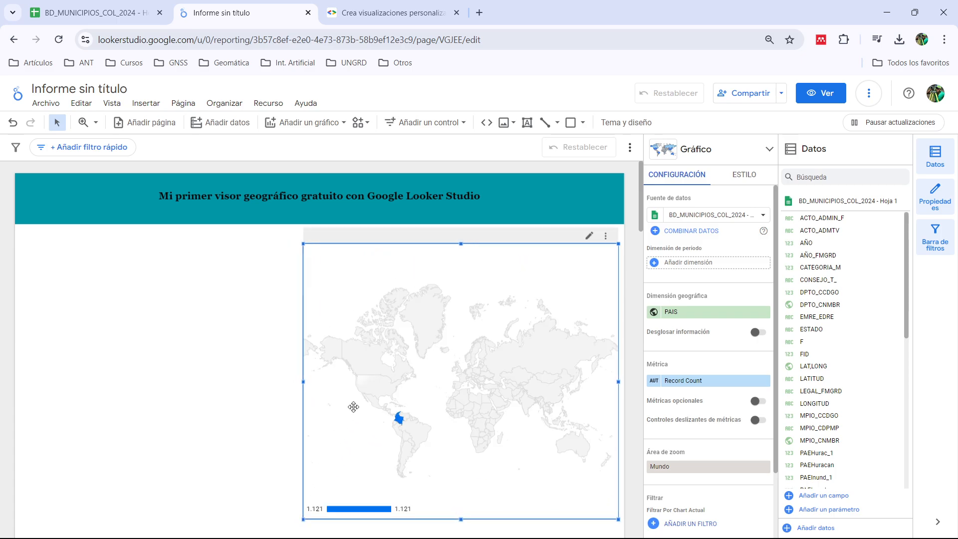
click(231, 297)
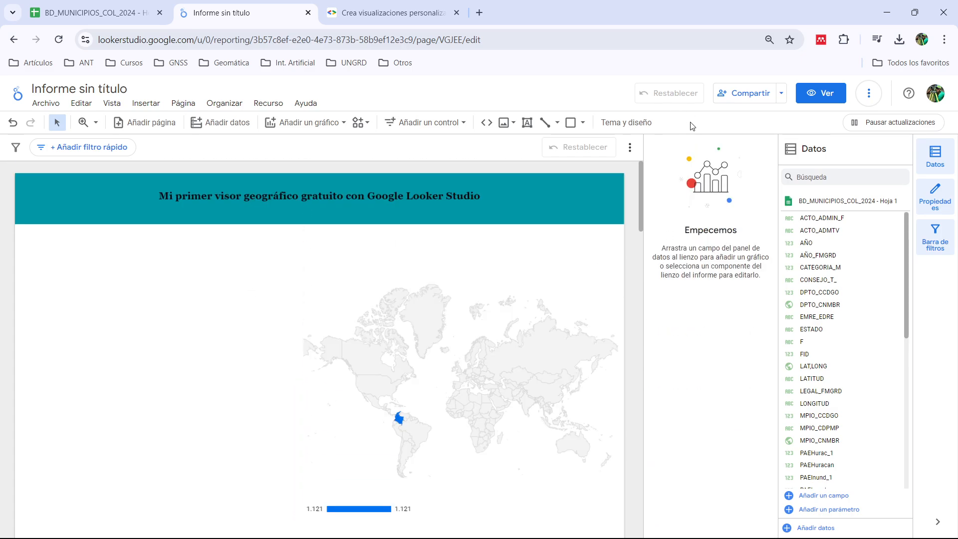
Step: Check the header and the map in the report's view mode, and return to editing with the map chart selected
click(821, 93)
scroll(324, 248, down, 10)
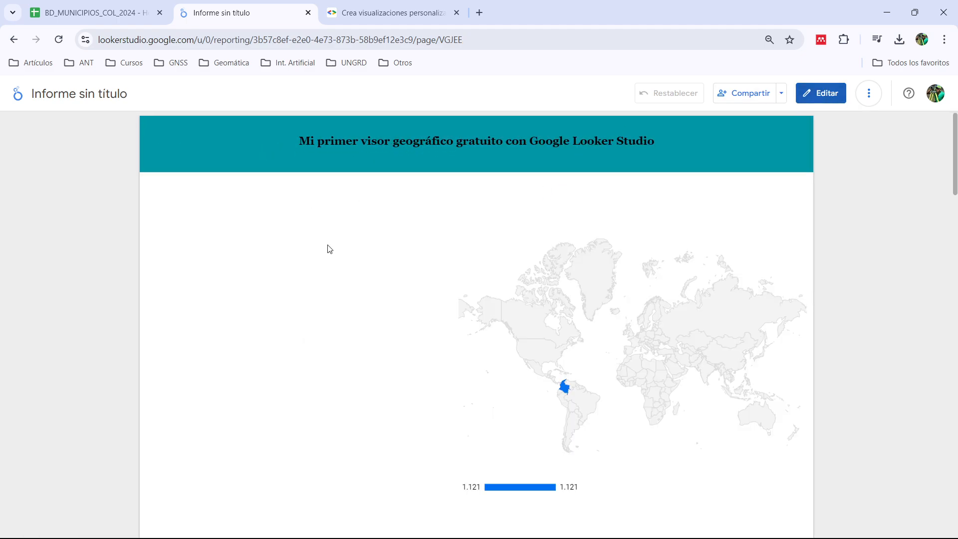
scroll(331, 248, up, 10)
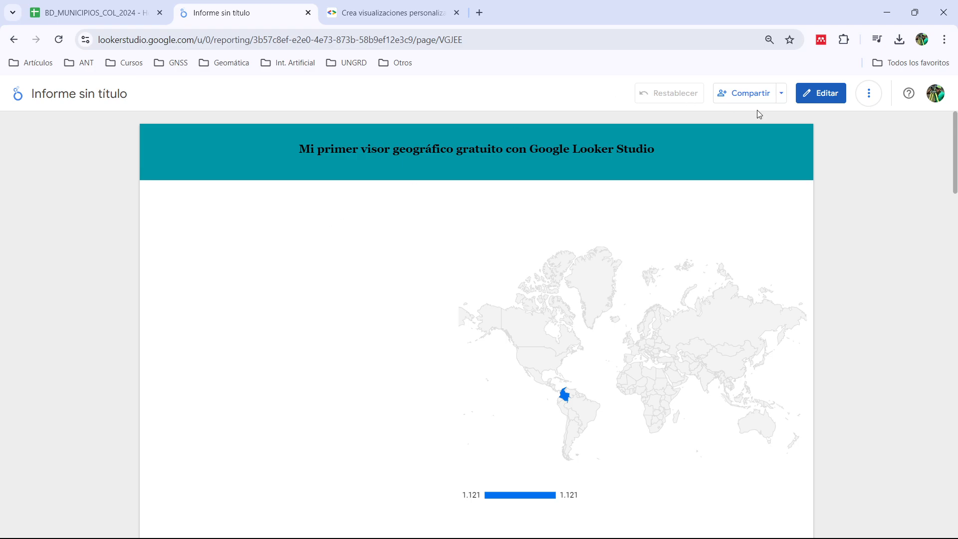
click(821, 97)
click(467, 327)
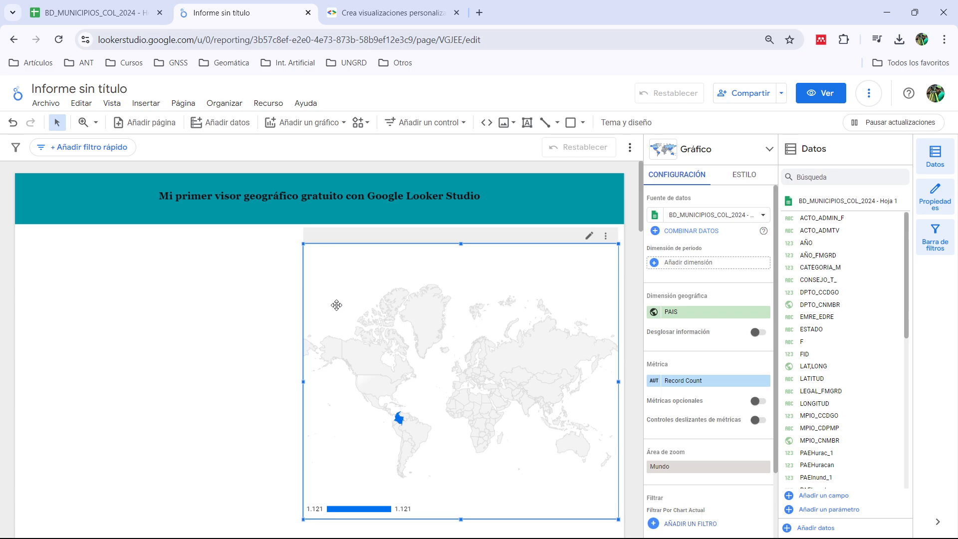
Step: Shrink the country map to a small inset at the page's right edge, keeping its upper-right corner just below the header
scroll(273, 319, down, 1)
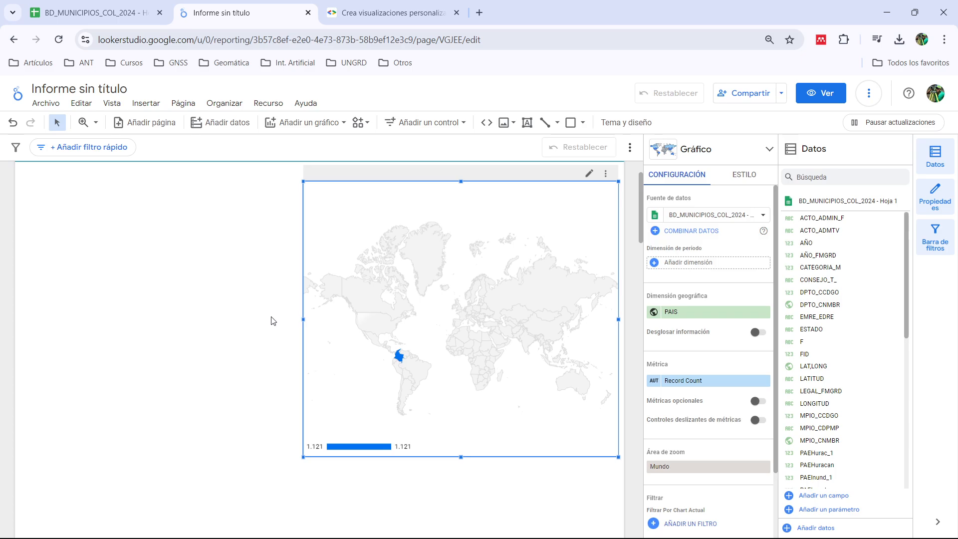
scroll(273, 320, down, 1)
drag(303, 457, 485, 255)
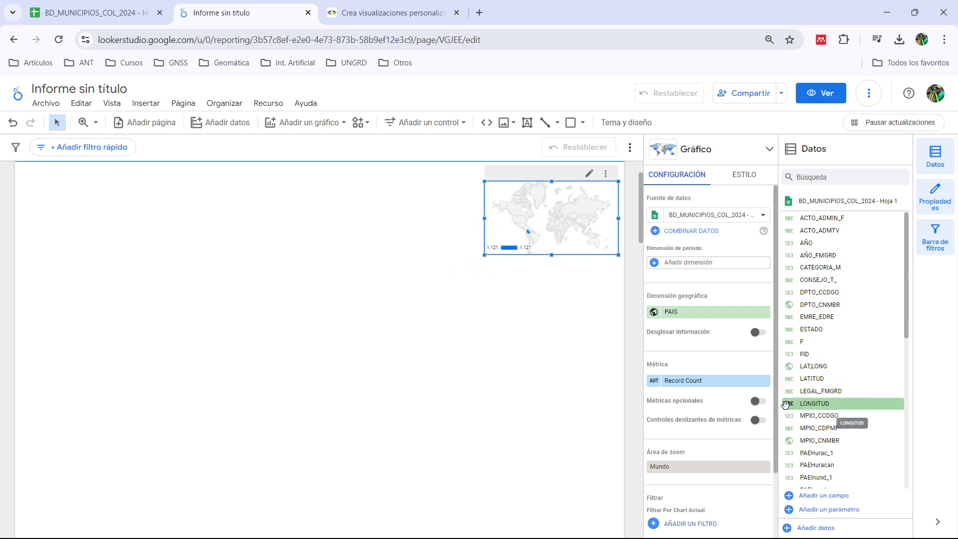
Step: Set the small country map's zoom area to Sudamérica and check it below the header
scroll(777, 421, down, 2)
scroll(776, 439, down, 3)
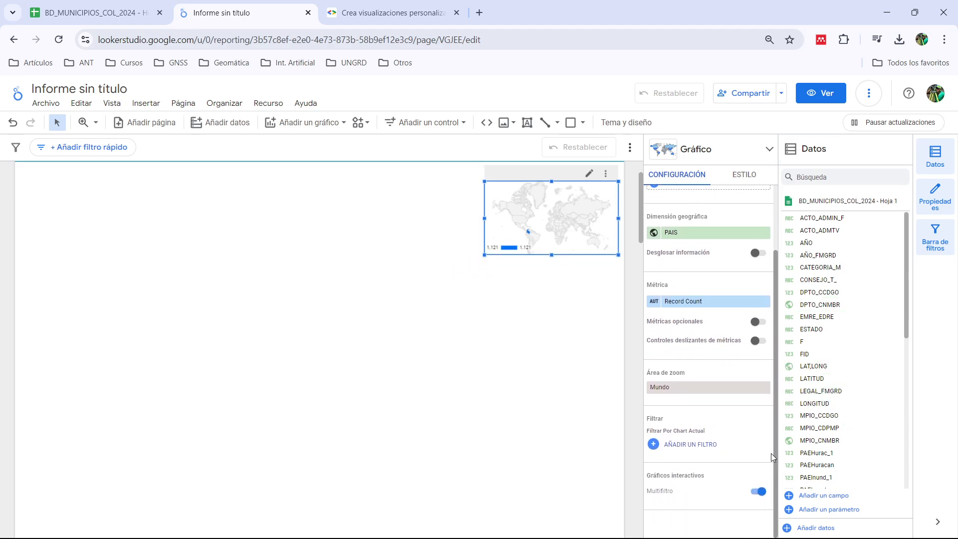
click(728, 388)
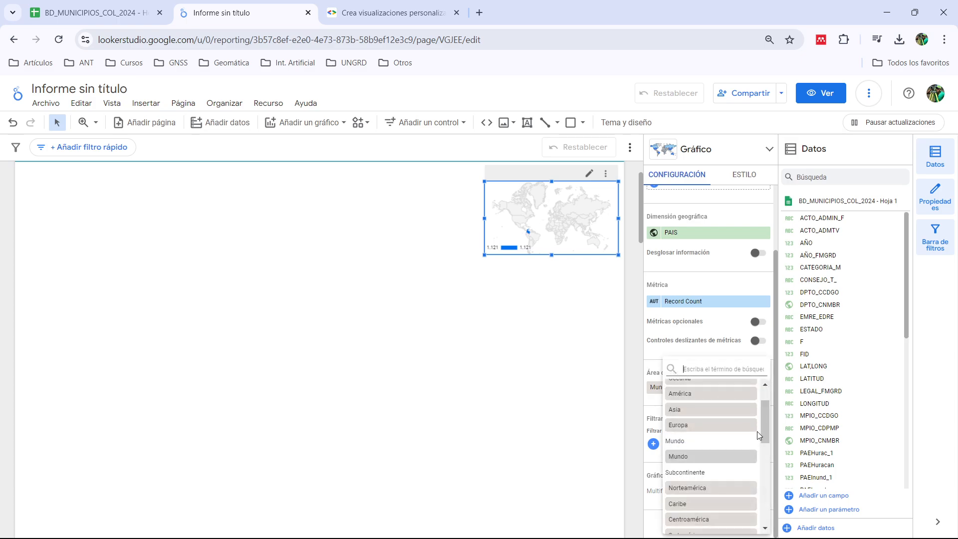
drag(765, 433, 766, 453)
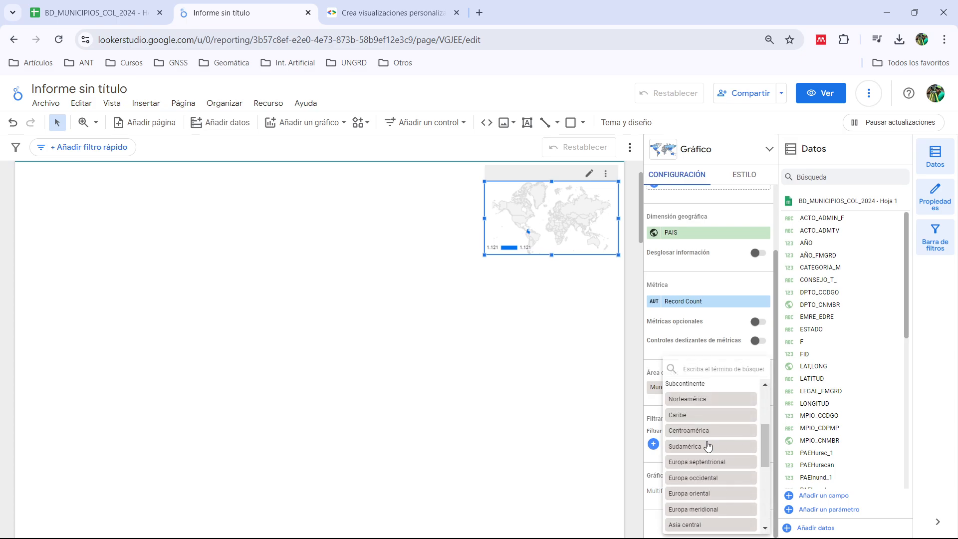
click(708, 447)
click(508, 328)
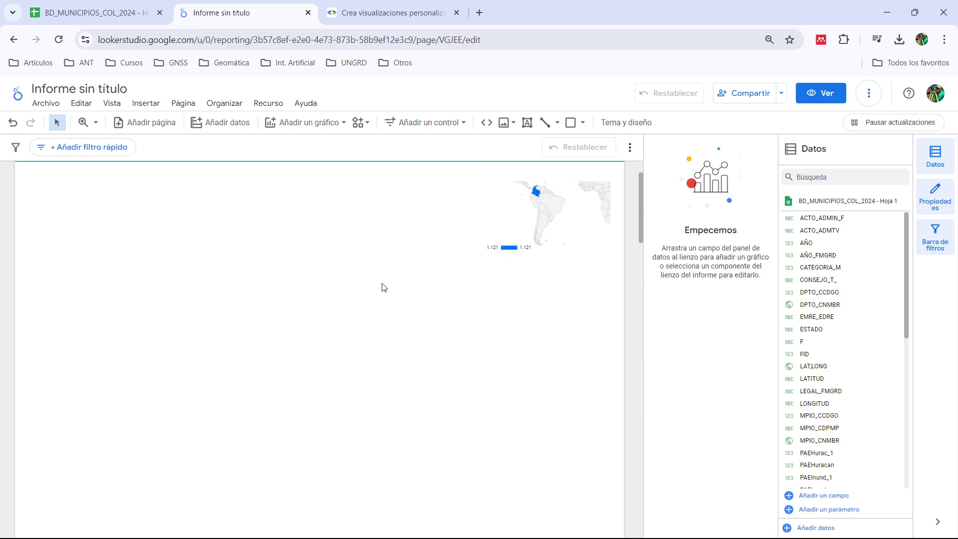
scroll(385, 288, up, 1)
scroll(394, 321, down, 1)
scroll(458, 278, up, 1)
click(534, 276)
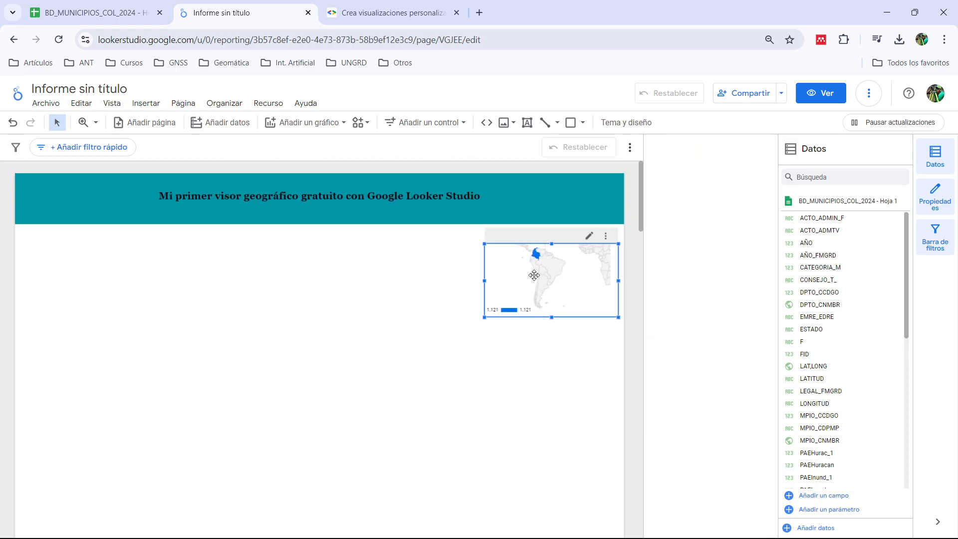
click(498, 374)
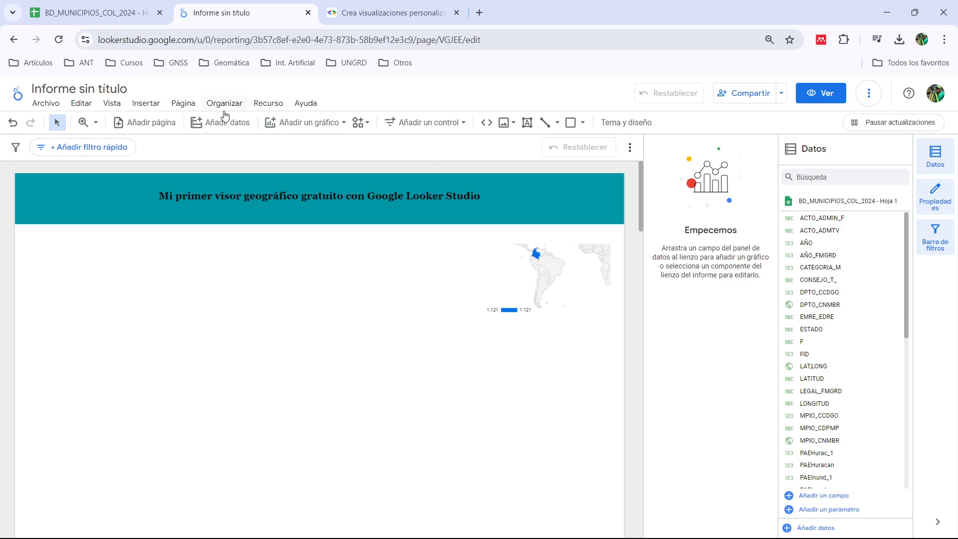
Step: Add a second geographic map below the small one, enlarge it to about half the page width, and align their right edges
click(306, 123)
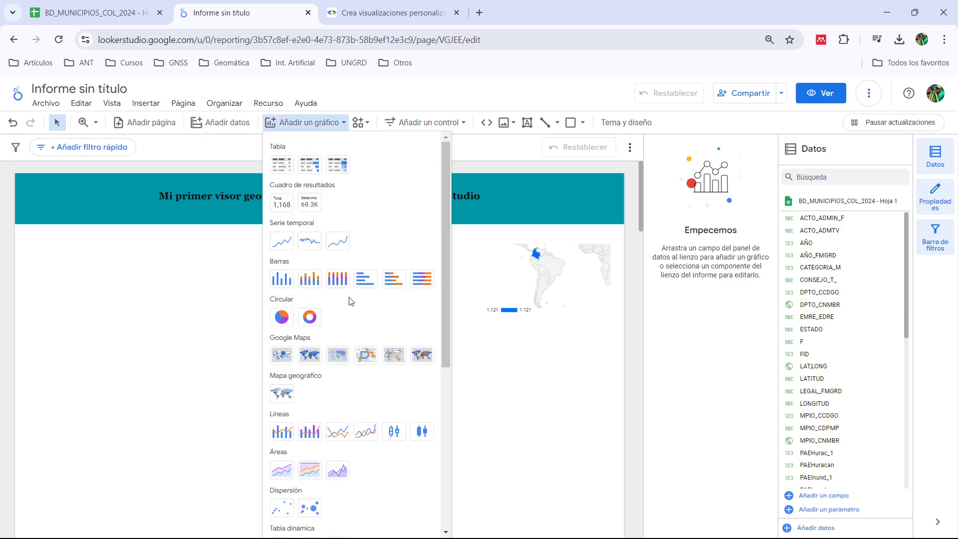
click(282, 394)
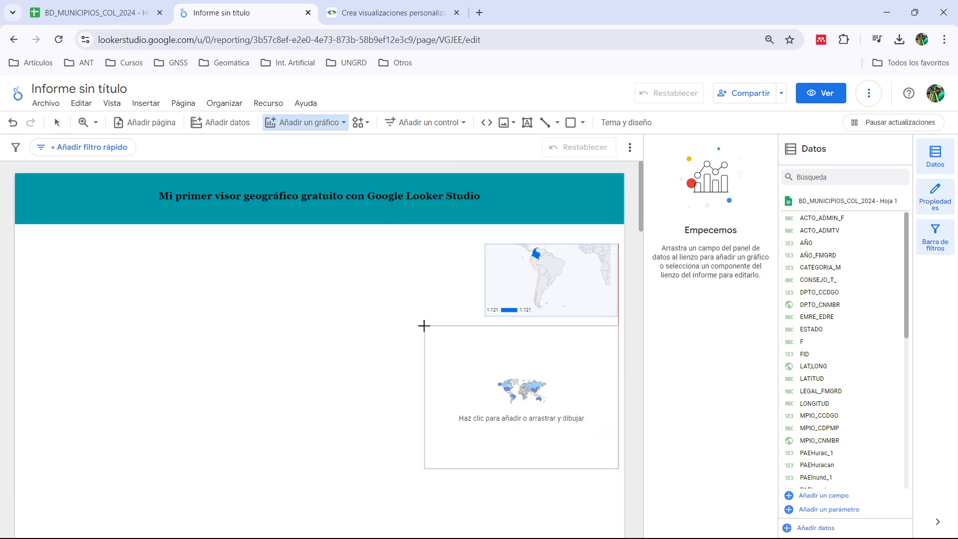
click(424, 326)
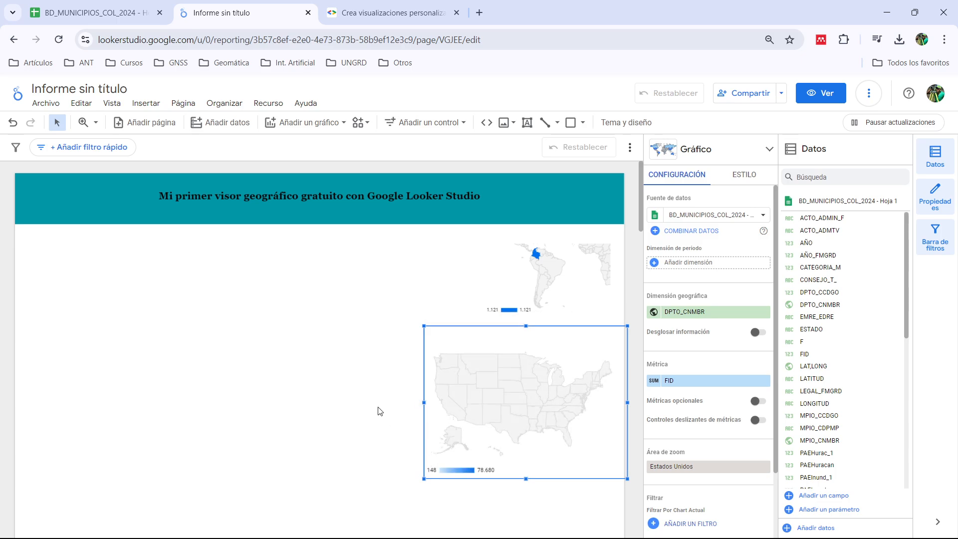
scroll(377, 399, down, 3)
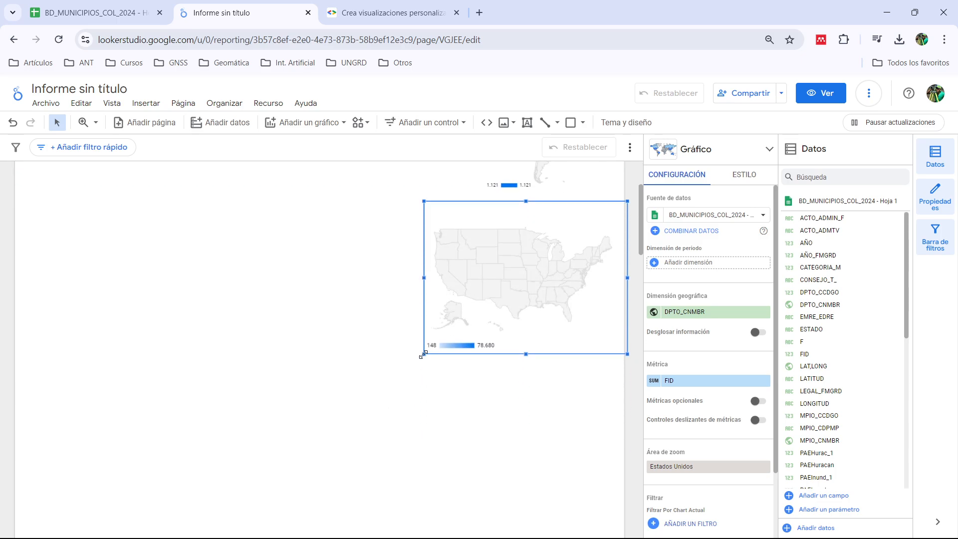
drag(424, 354, 338, 469)
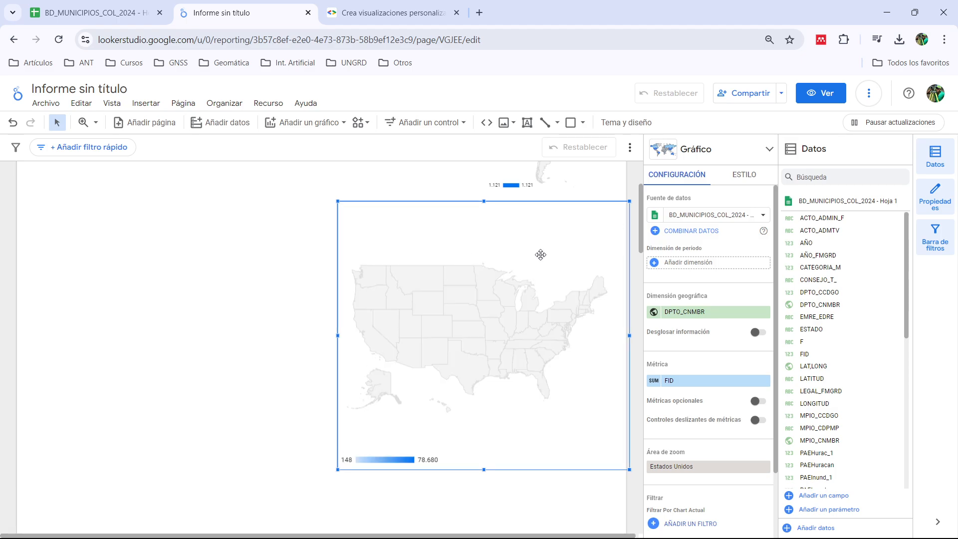
drag(541, 255, 535, 257)
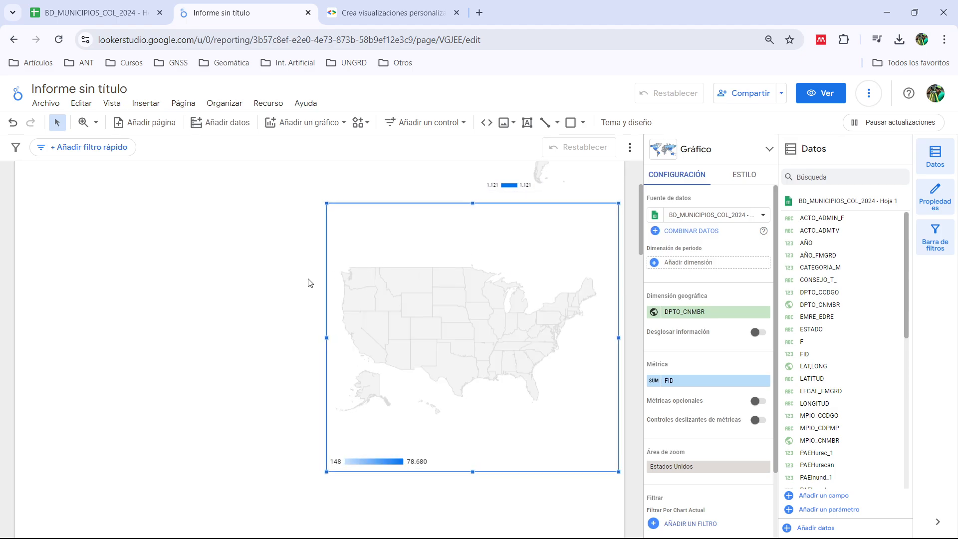
click(254, 273)
click(507, 279)
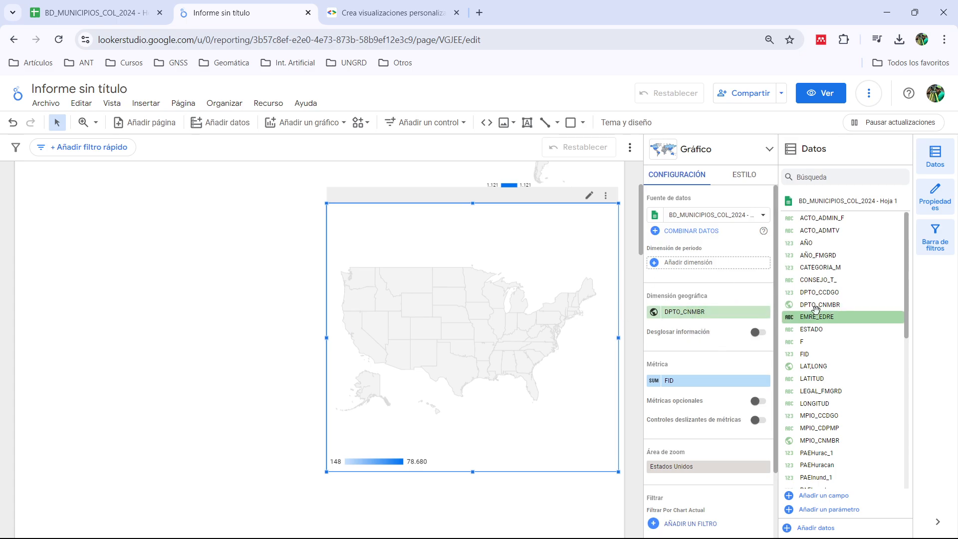
Step: Set the large map's geographic dimension to DPTO_CNMBR and its metric to Record Count
drag(815, 306, 728, 315)
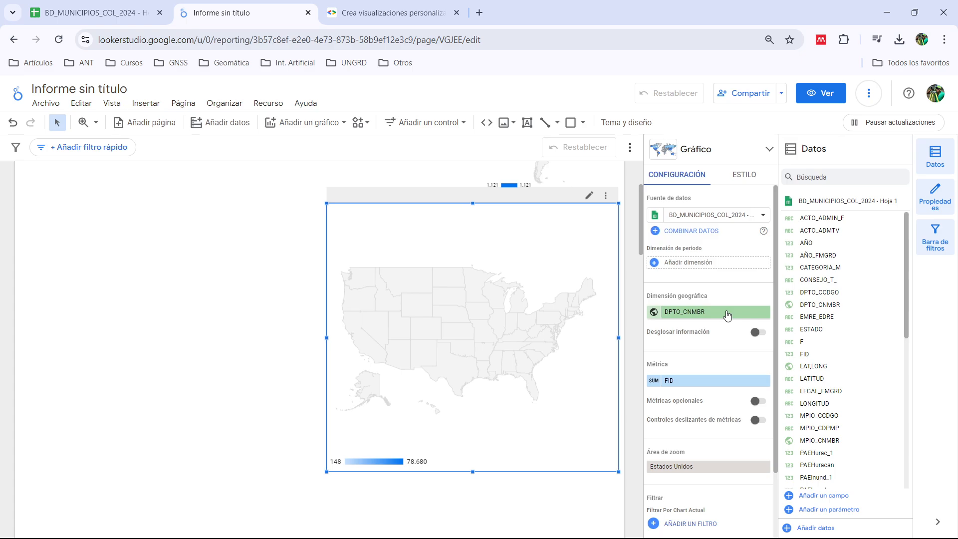
scroll(714, 320, down, 2)
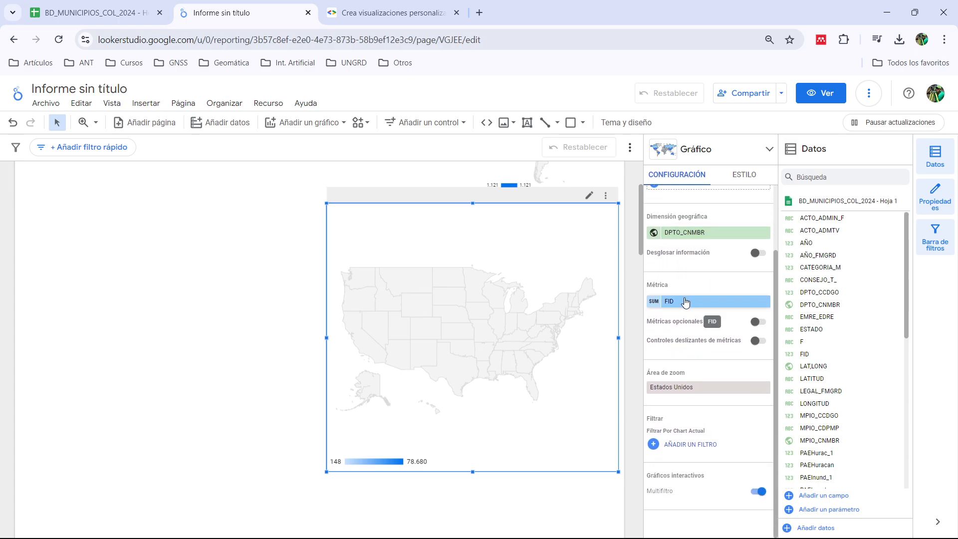
click(687, 302)
scroll(719, 386, down, 8)
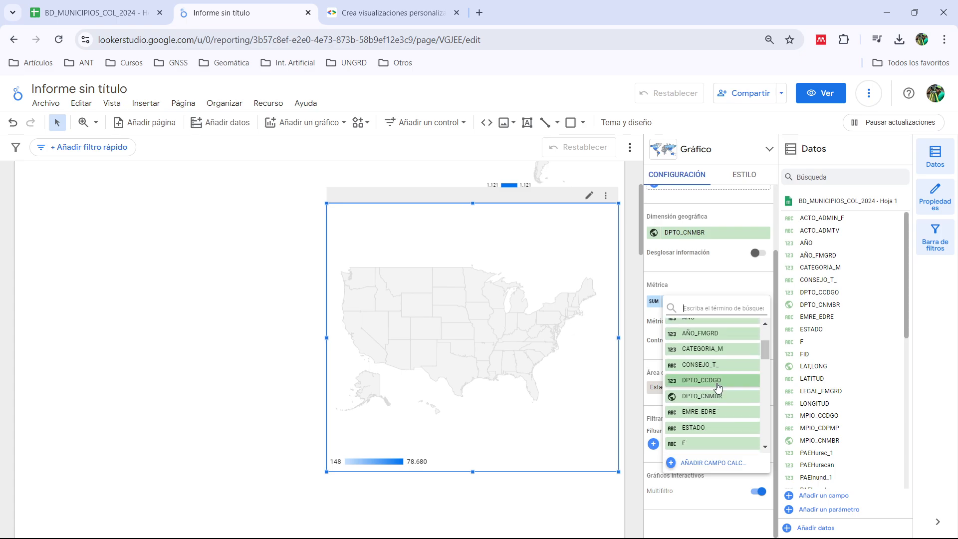
scroll(718, 386, down, 5)
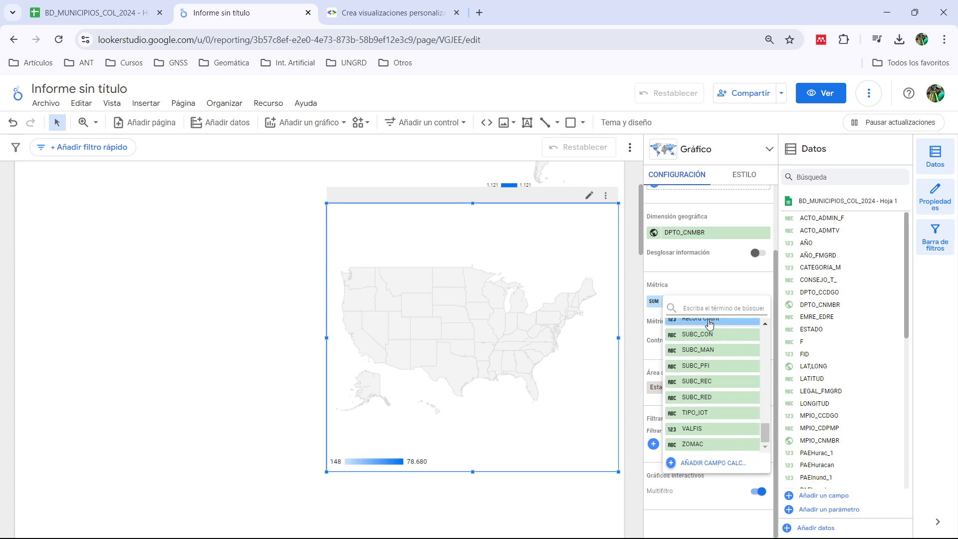
click(711, 324)
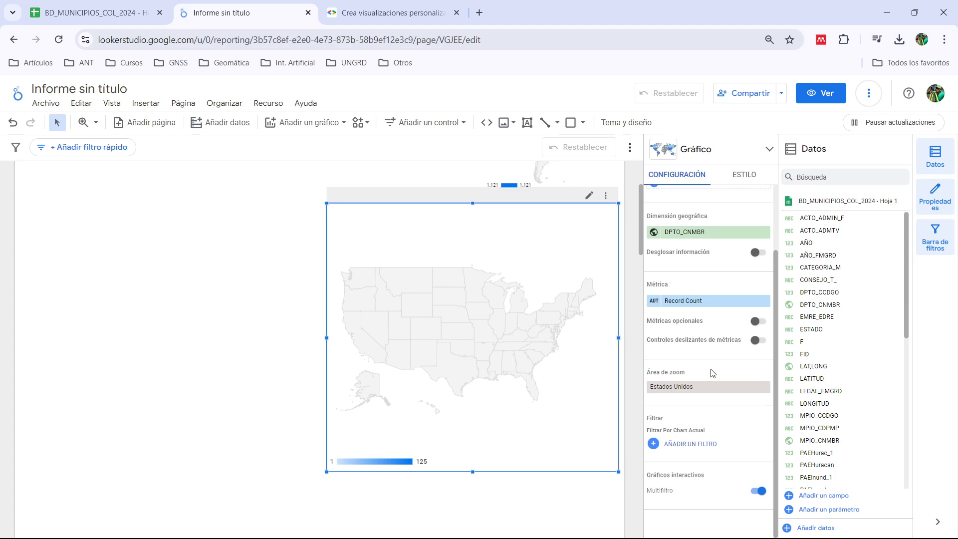
Step: Set the large department map's zoom area to Colombia and view it together with the small map
click(706, 393)
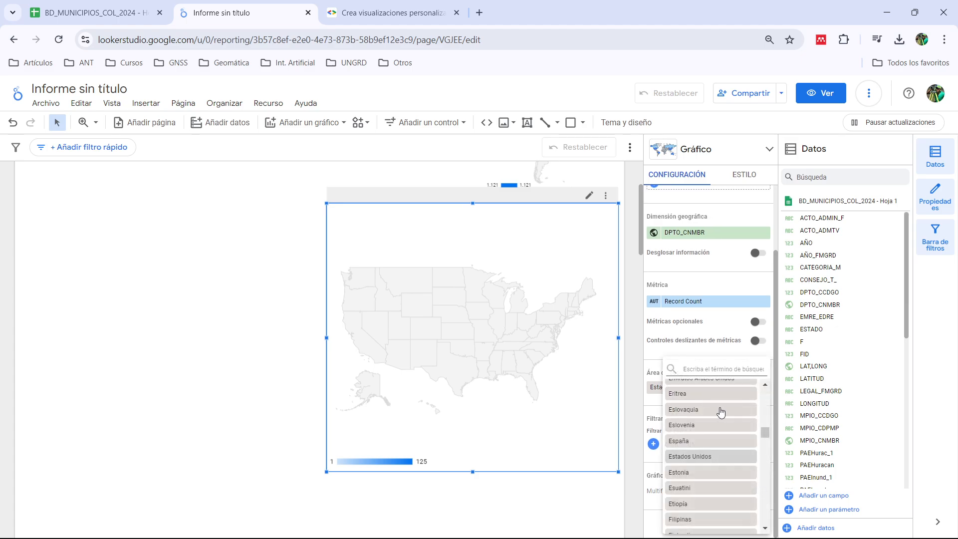
text(col)
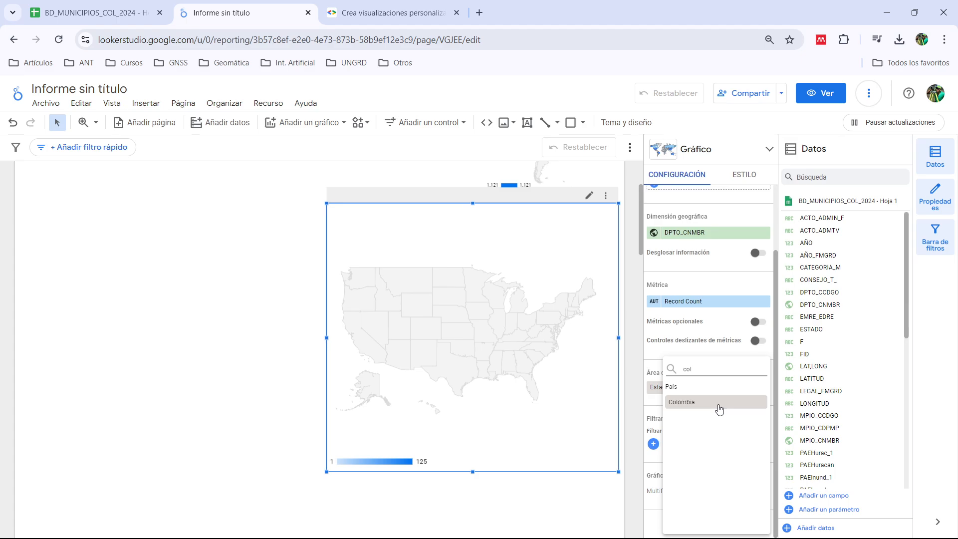
click(719, 407)
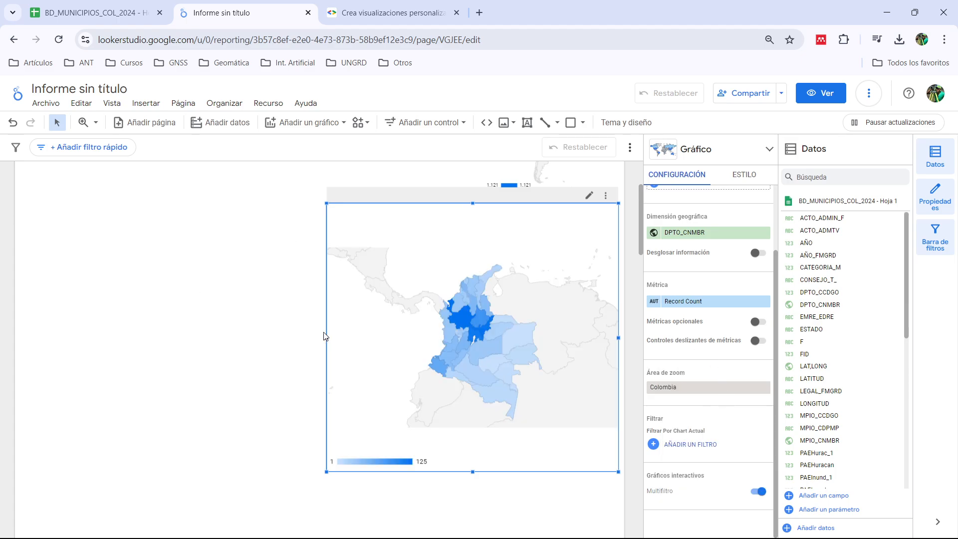
click(278, 312)
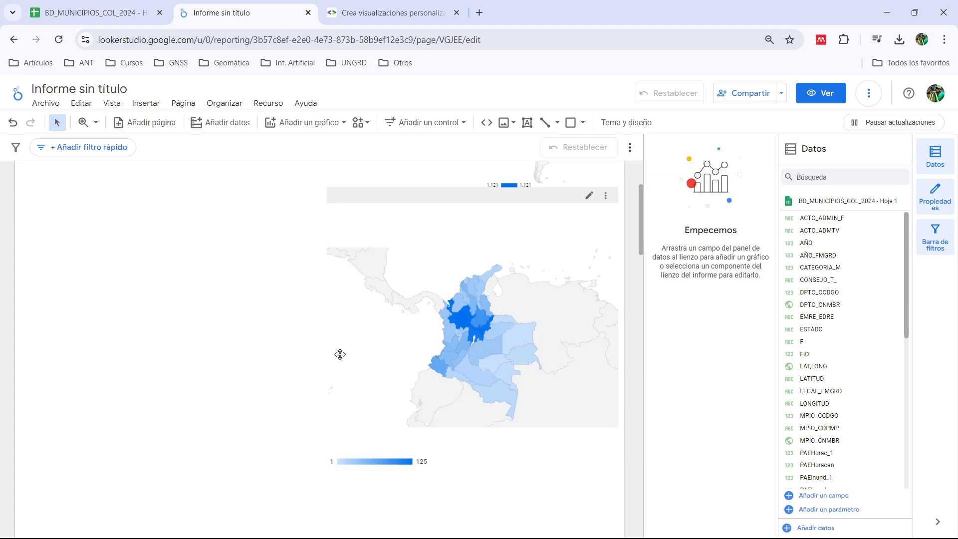
scroll(300, 364, up, 3)
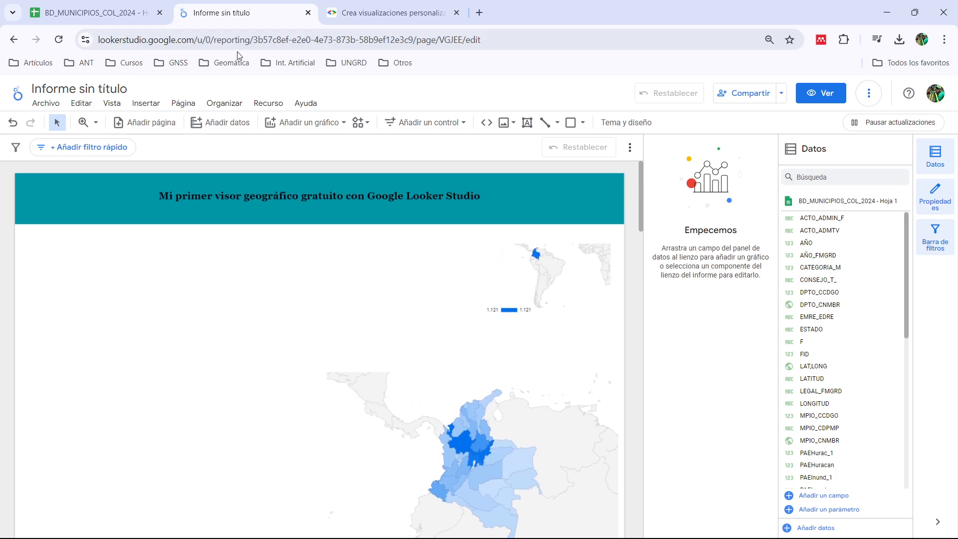
Step: Compare the DPTO_CNMBR column in the BD_MUNICIPIOS_COL_2024 spreadsheet with the department map in the Looker Studio report
click(100, 9)
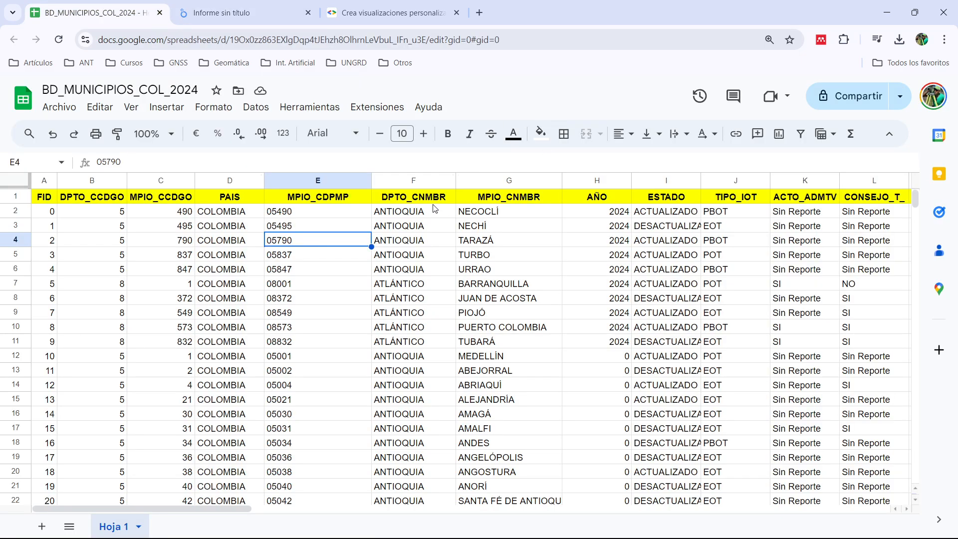
click(428, 182)
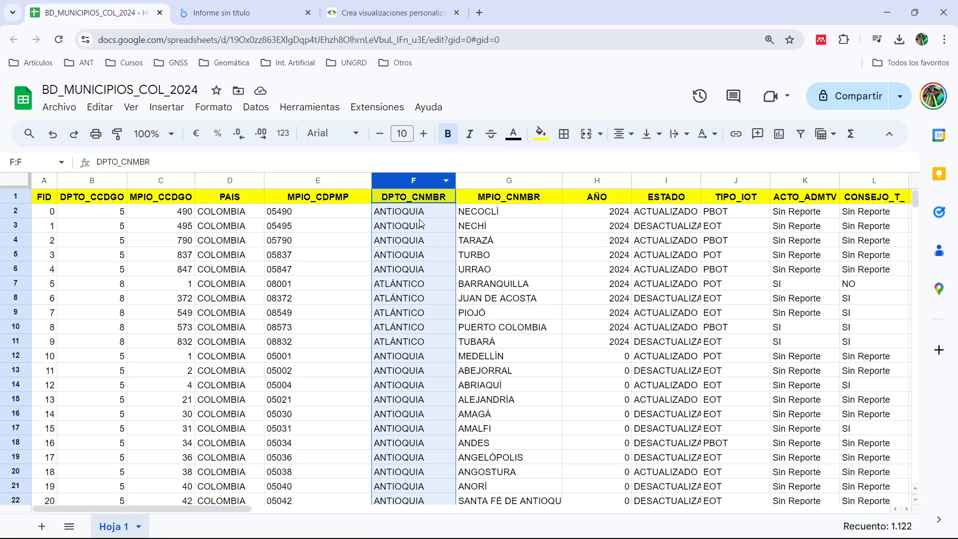
click(243, 15)
click(550, 398)
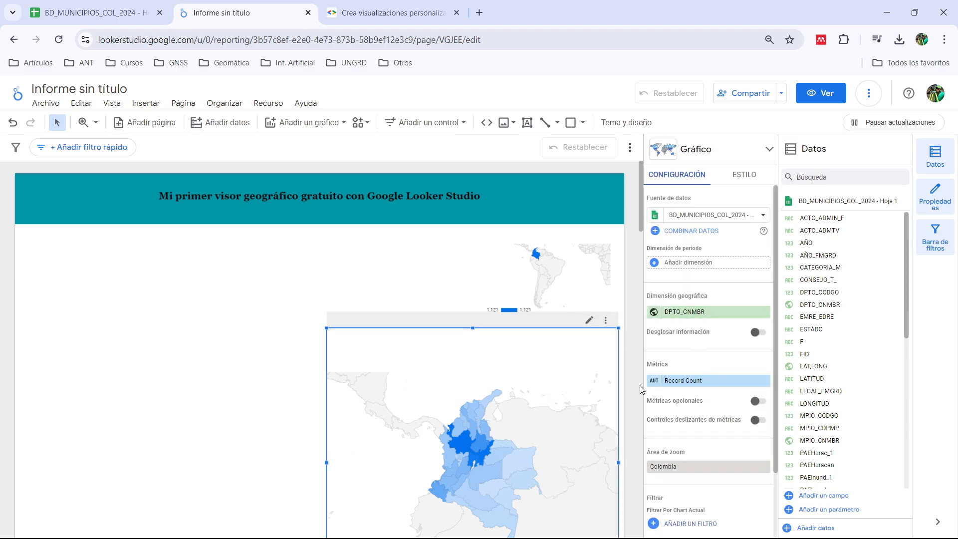
scroll(230, 362, down, 4)
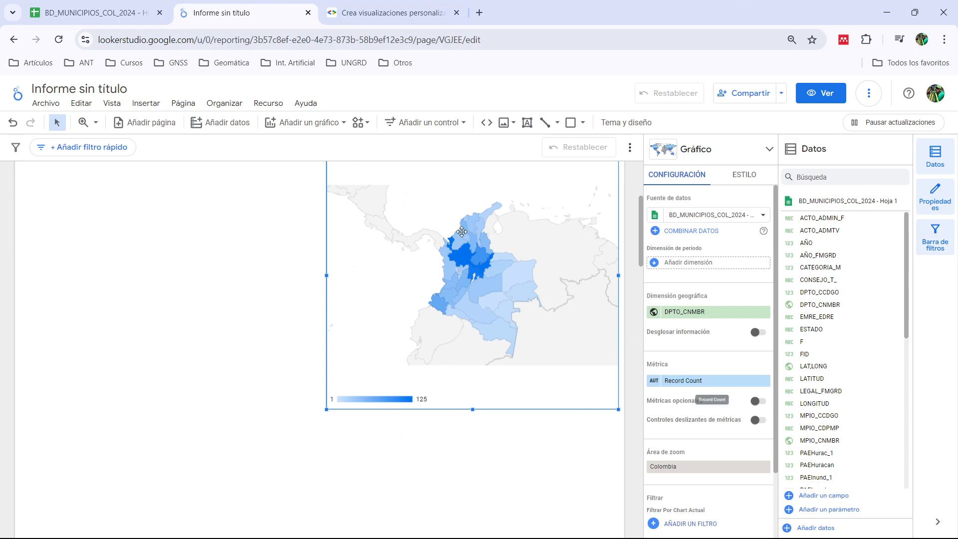
click(100, 14)
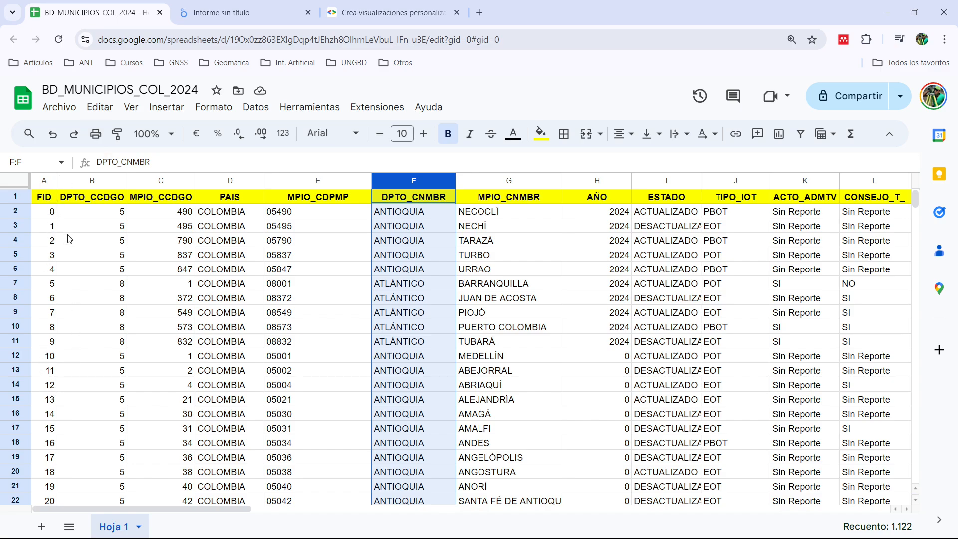
click(242, 12)
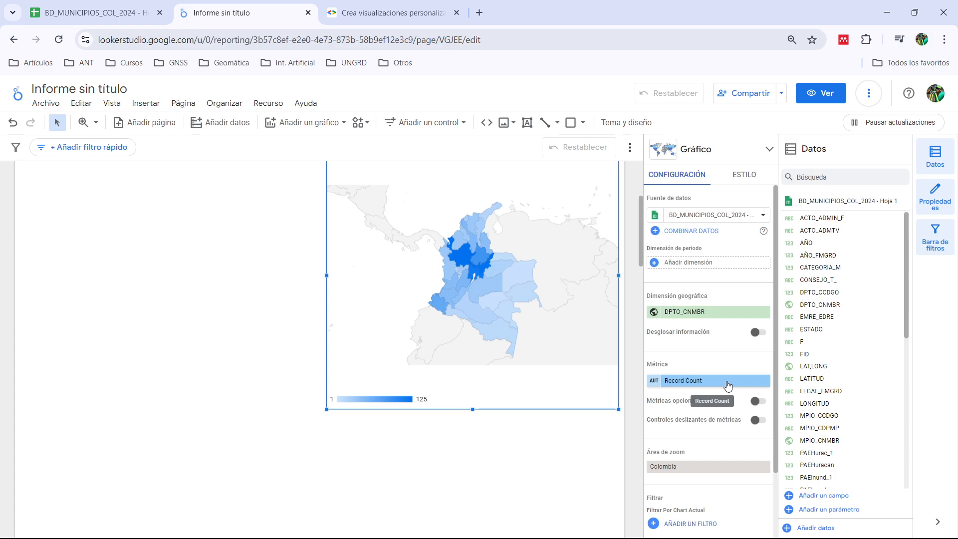
Step: Switch to the BD_MUNICIPIOS_COL_2024 spreadsheet and examine its columns from MPIO_CNMBR through RF for fields usable as map metrics
click(117, 13)
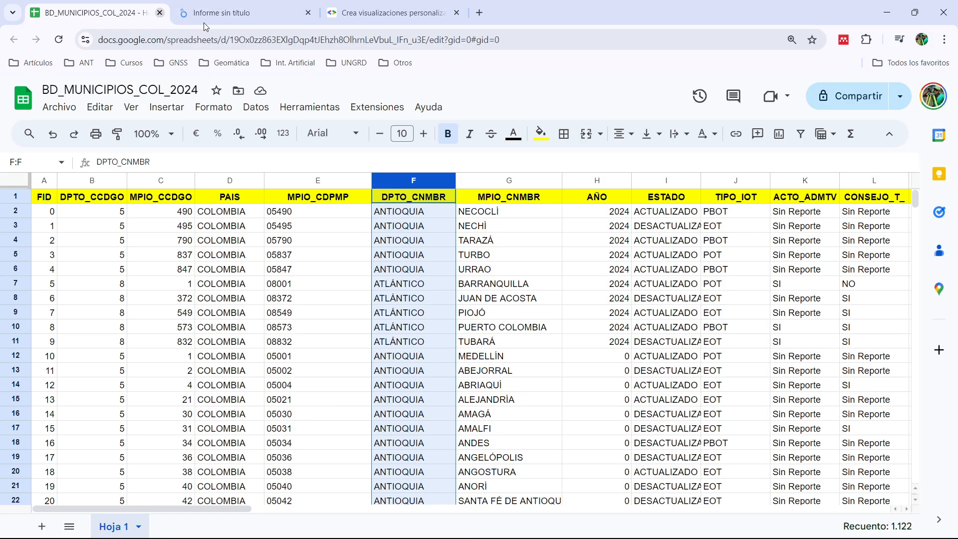
click(486, 227)
key(Right)
key(Right)
key(Right)
key(Right)
key(Right)
key(Right)
key(Right)
key(Right)
key(Right)
key(Right)
key(Right)
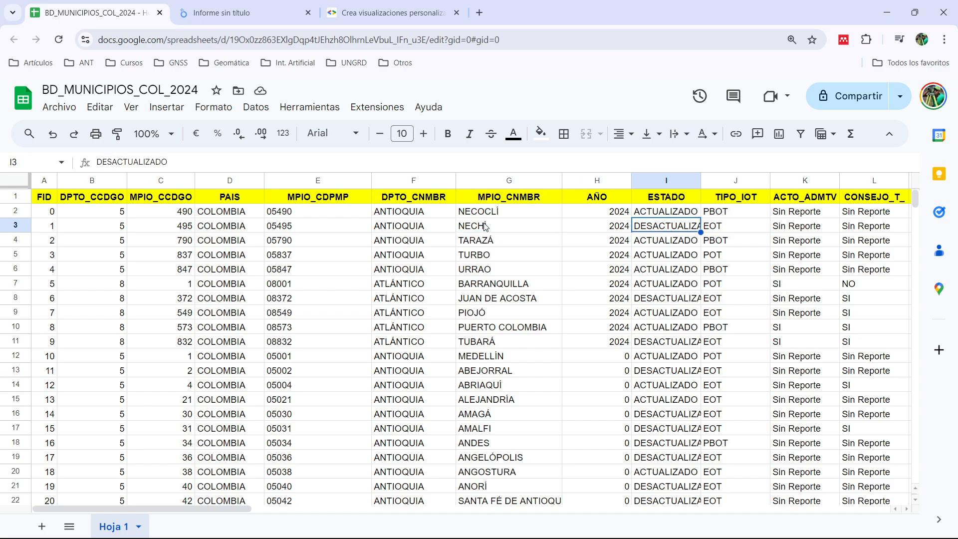
key(Right)
key(Right)
key(Right)
key(Right)
key(Right)
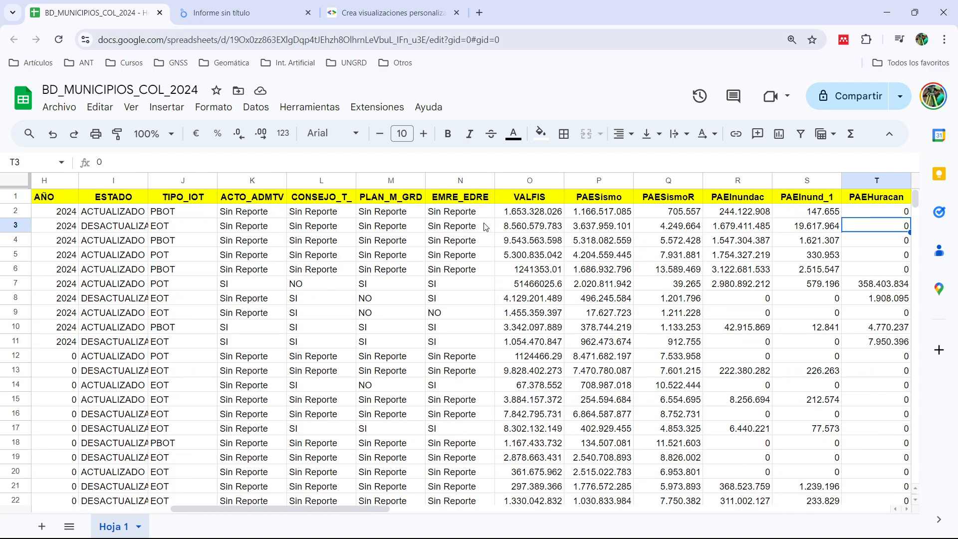
key(Right)
key(Right)
key(Right)
key(Right)
key(Right)
key(Right)
key(Right)
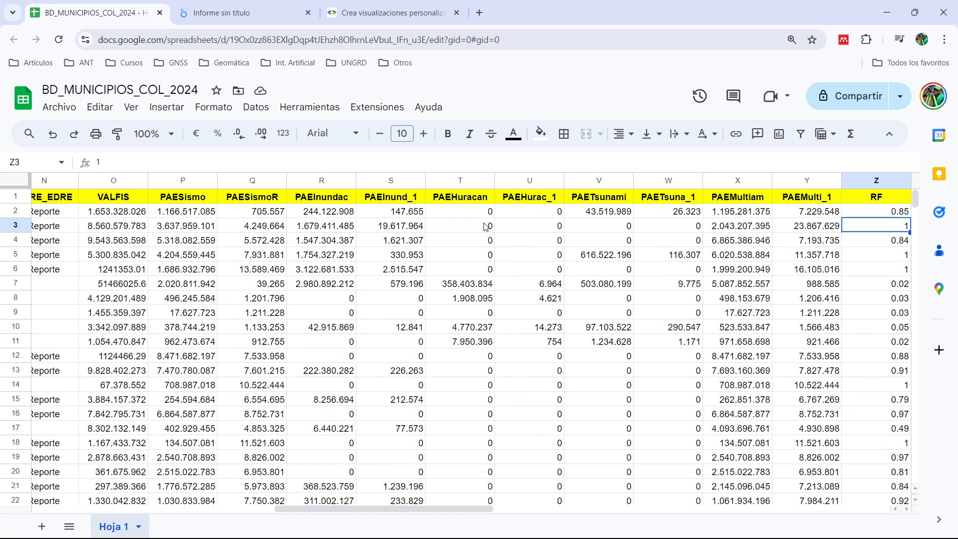
Step: Compare the RF, F and RI columns in the BD_MUNICIPIOS_COL_2024 spreadsheet with the field types listed in the Looker Studio report
key(Left)
key(Left)
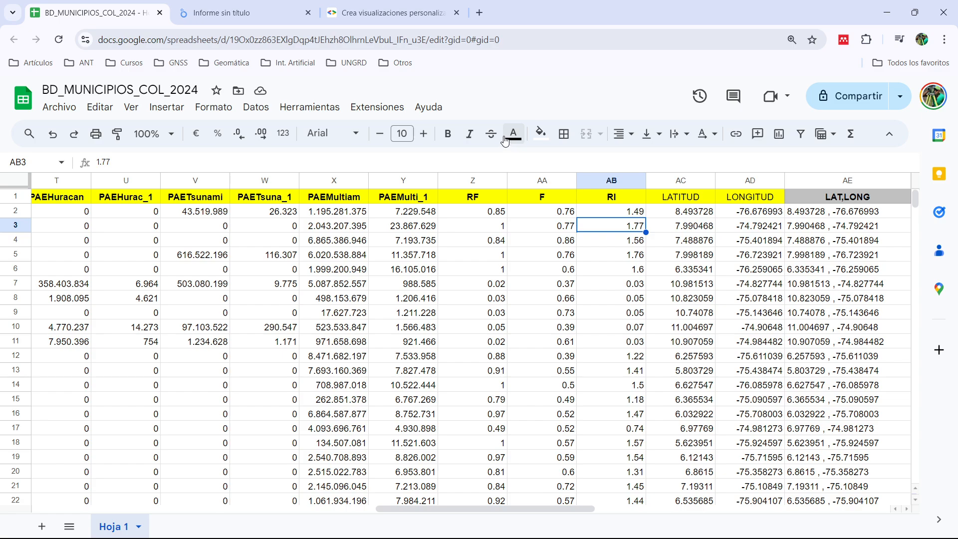
click(225, 4)
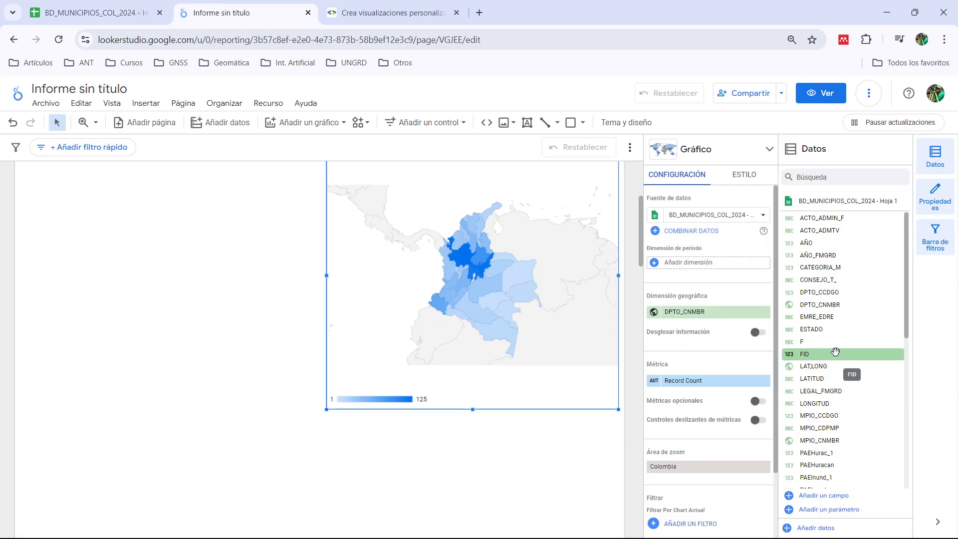
scroll(849, 334, down, 3)
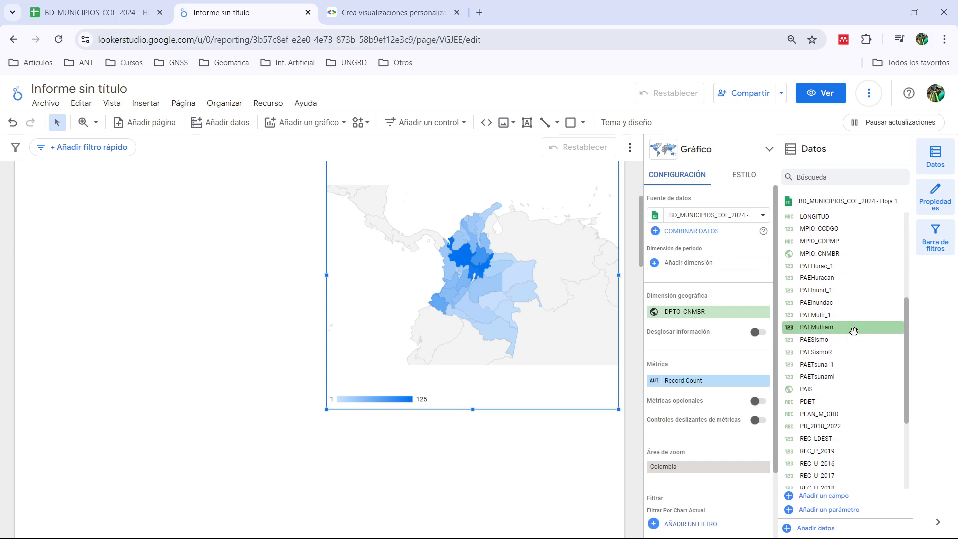
scroll(852, 332, down, 3)
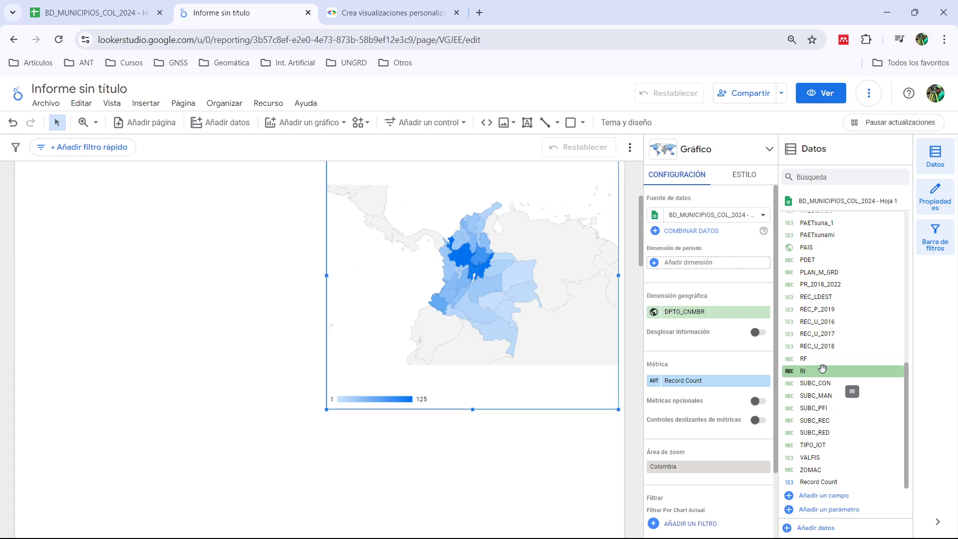
click(122, 18)
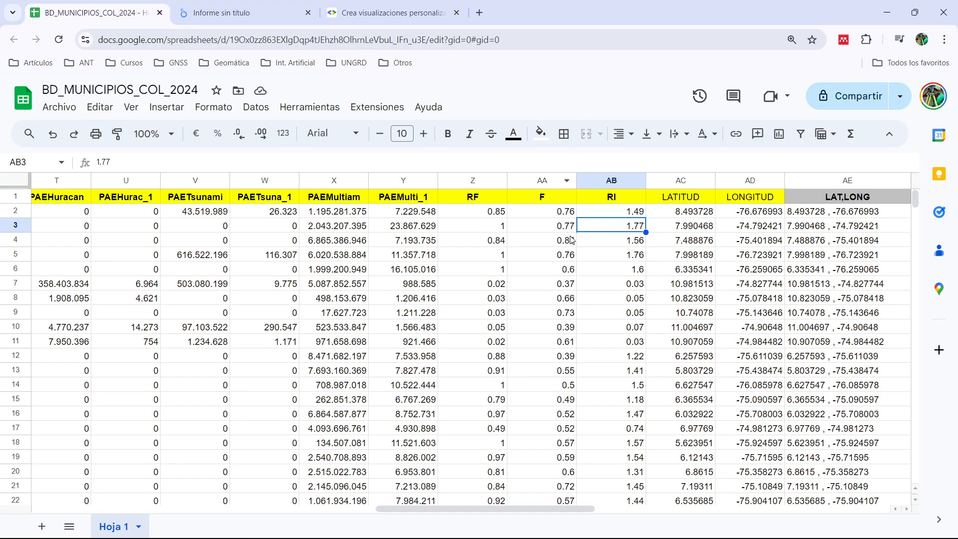
click(240, 13)
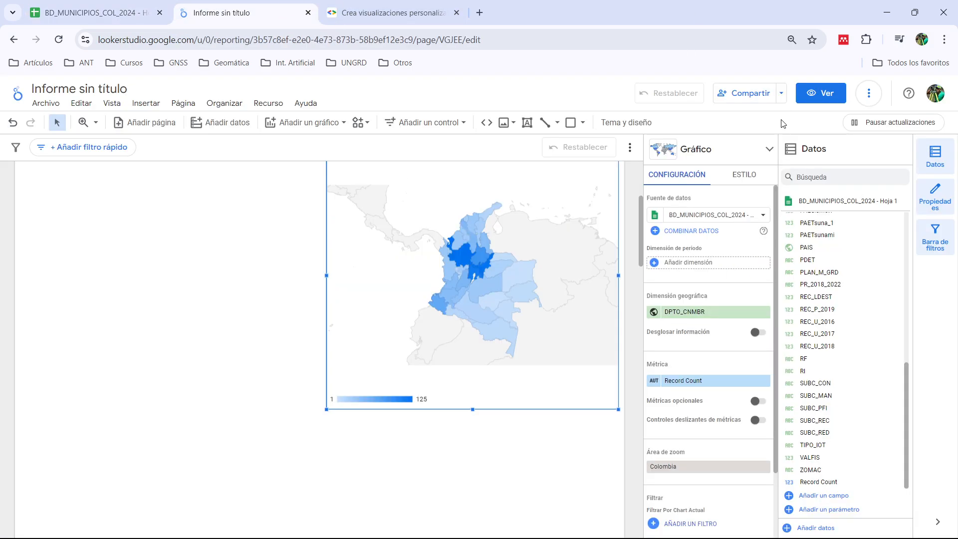
Step: Open the BD_MUNICIPIOS_COL_2024 - Hoja 1 data source for editing and set the RI field's type to Number
click(794, 202)
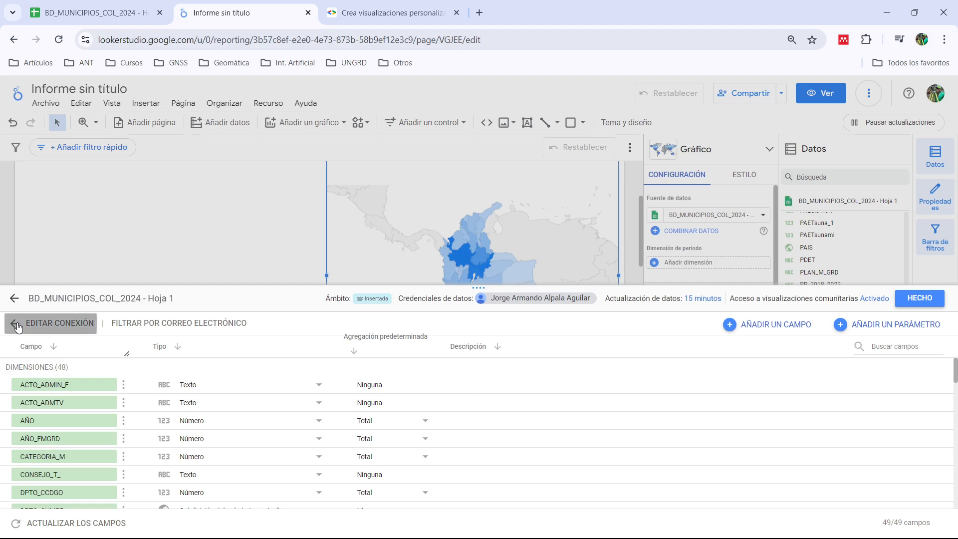
scroll(298, 395, down, 10)
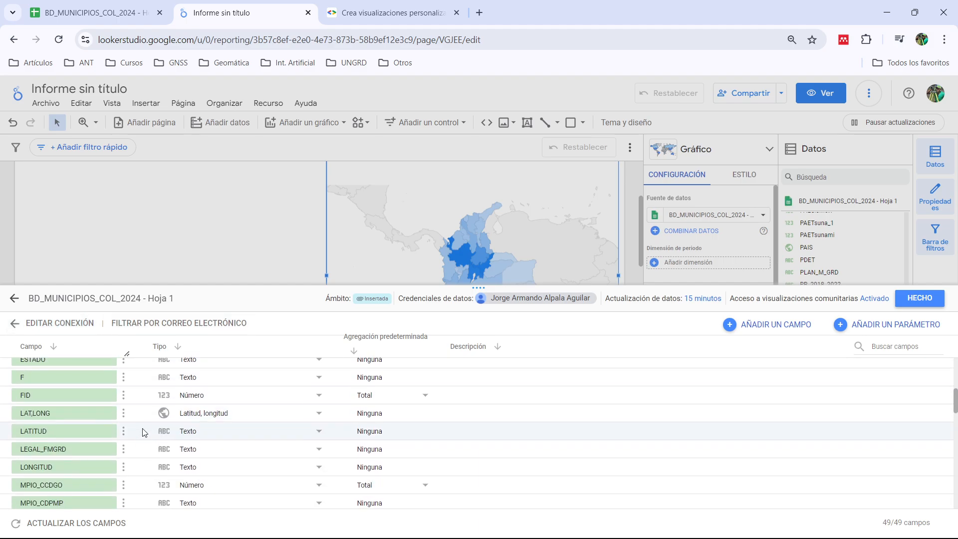
scroll(94, 407, down, 10)
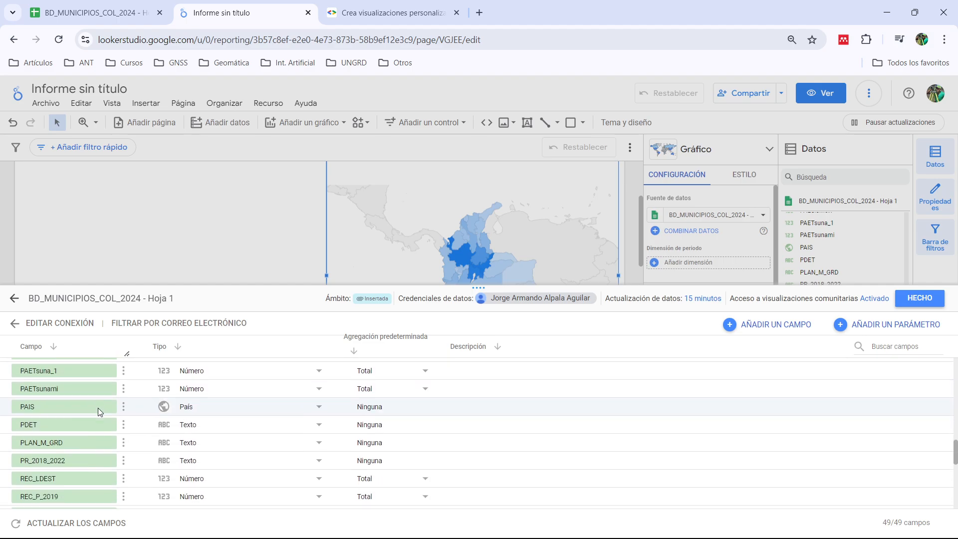
click(258, 406)
mouse_move(245, 417)
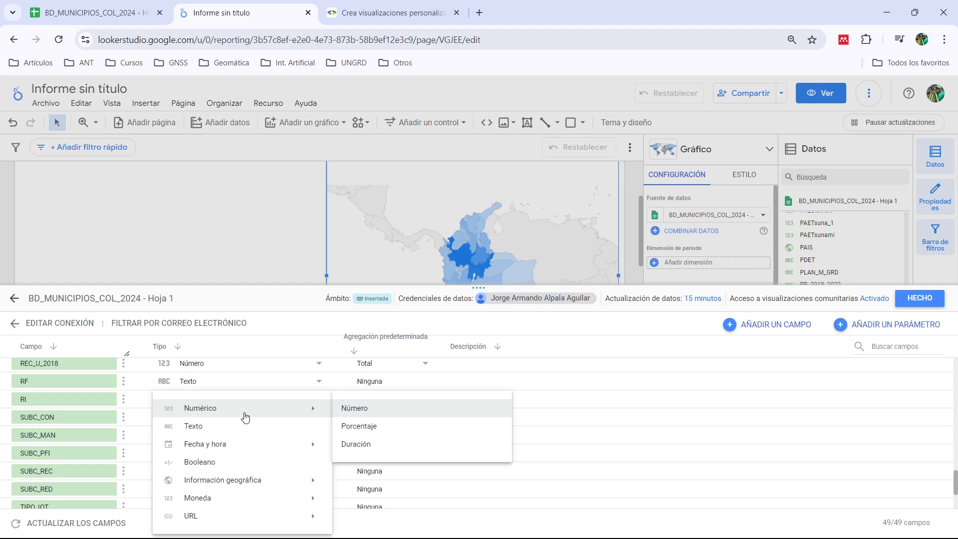
click(375, 412)
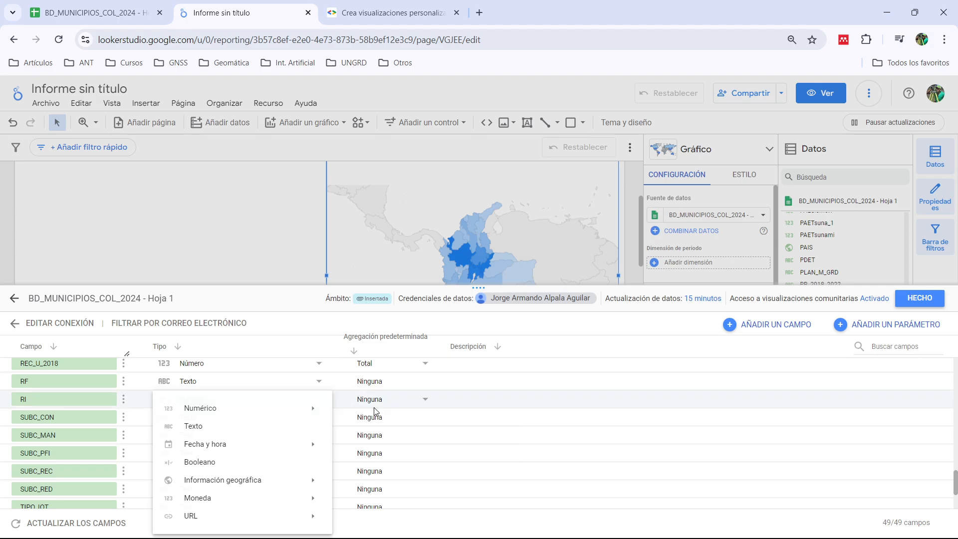
Step: Set the RF field's type to Number and finish editing the data source
click(270, 384)
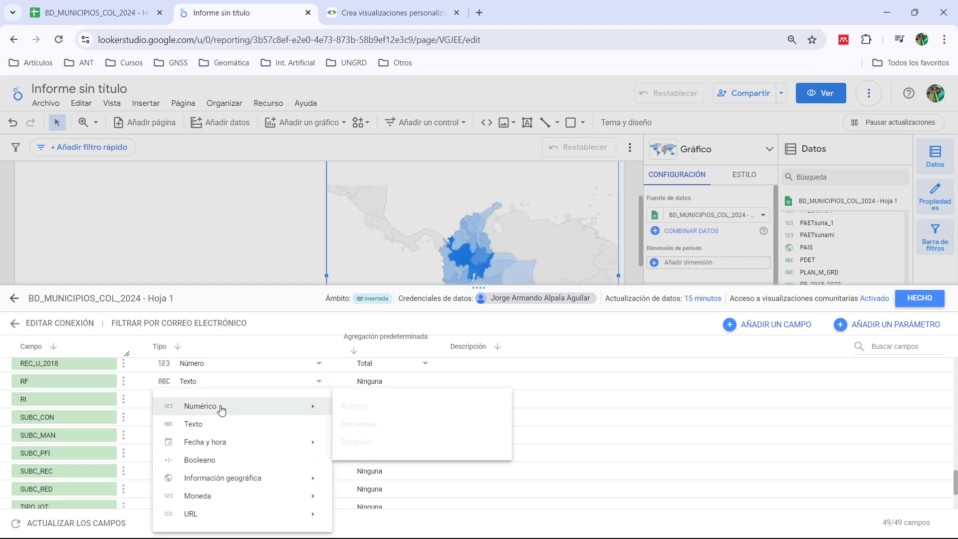
mouse_move(220, 406)
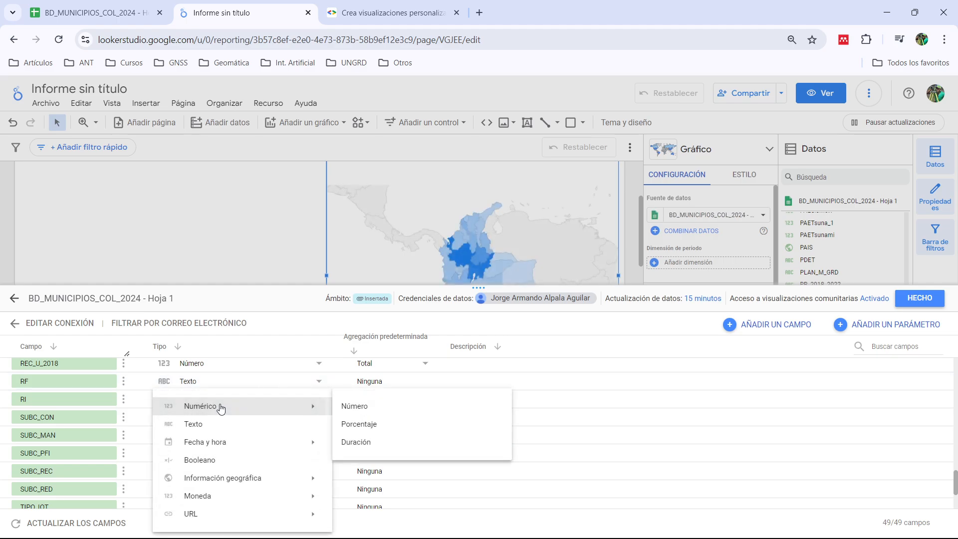
click(379, 407)
click(917, 300)
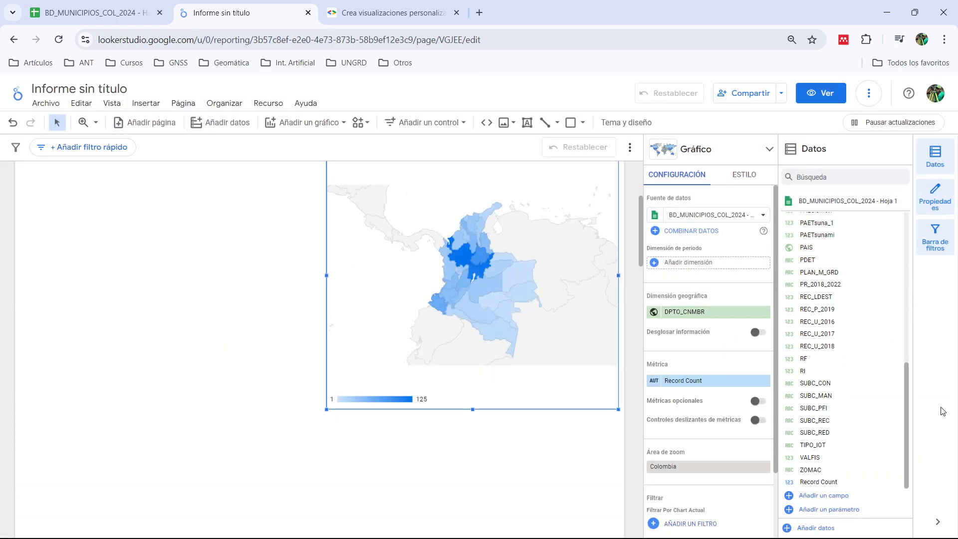
Step: Replace the large department map's Record Count metric with RI and view it together with the small map
drag(806, 372, 693, 385)
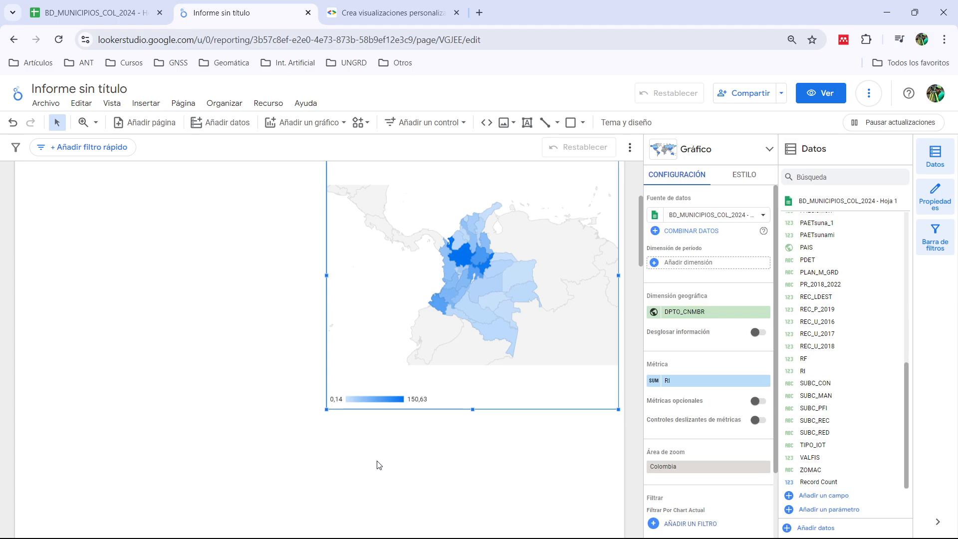
click(282, 288)
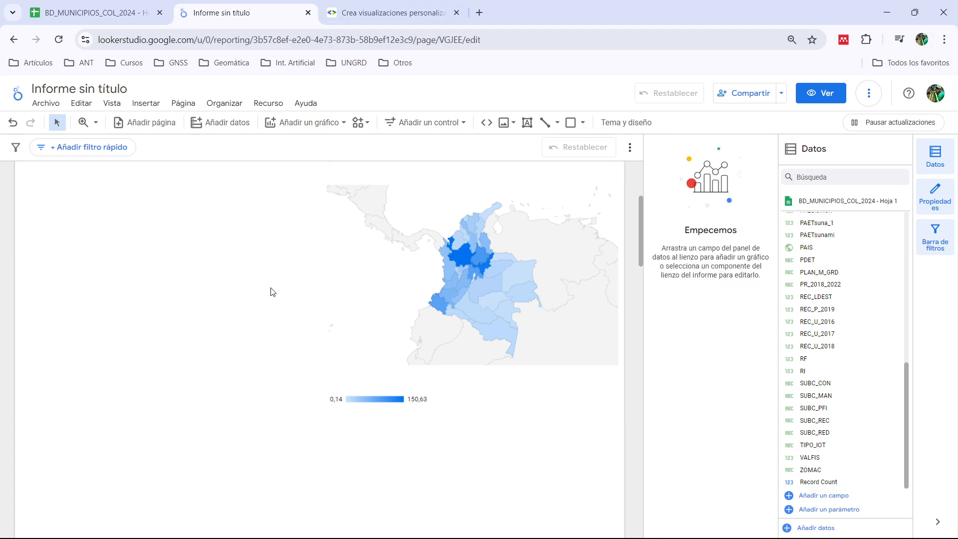
scroll(265, 325, up, 4)
click(457, 364)
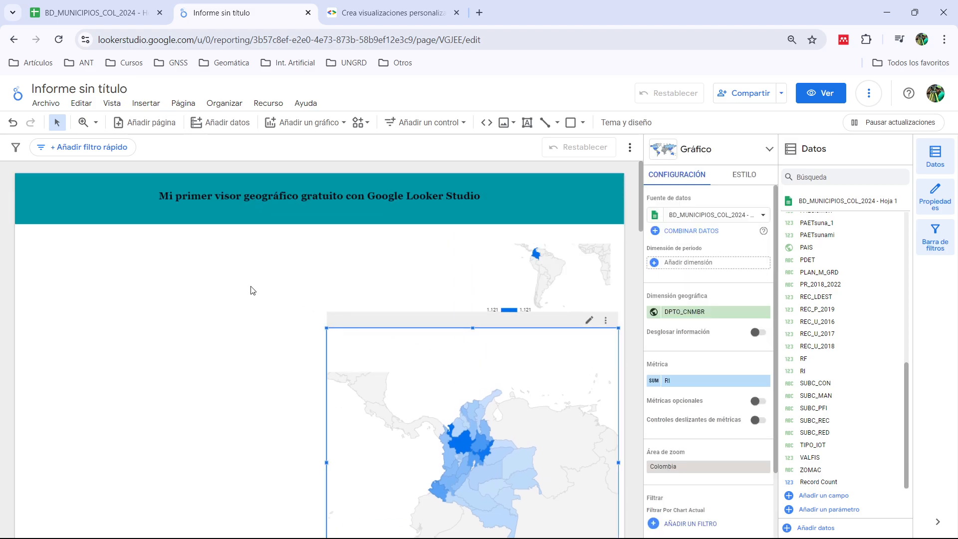
click(252, 289)
scroll(304, 272, down, 1)
click(467, 311)
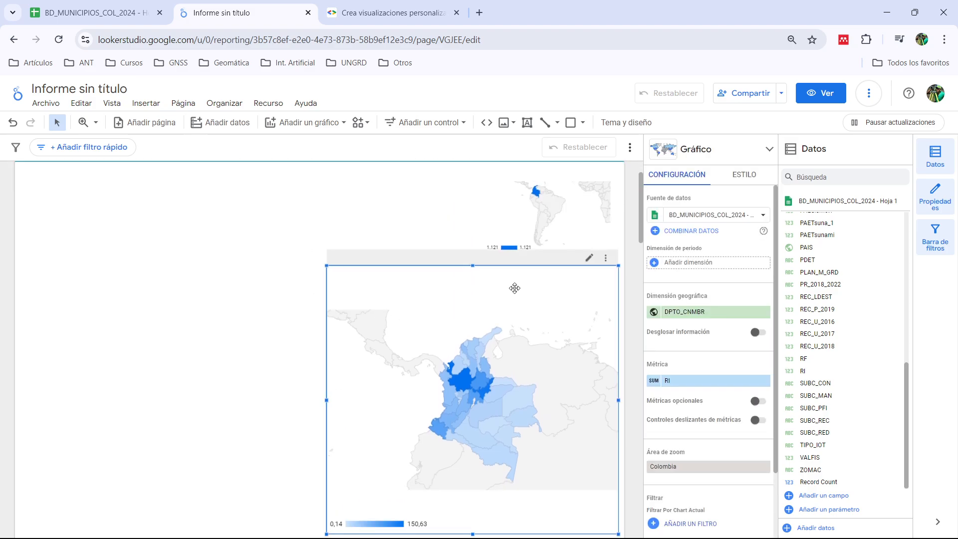
scroll(515, 290, up, 1)
Step: Shift the department map toward the page's left side and move the small locator map beneath the left end of the header
click(543, 271)
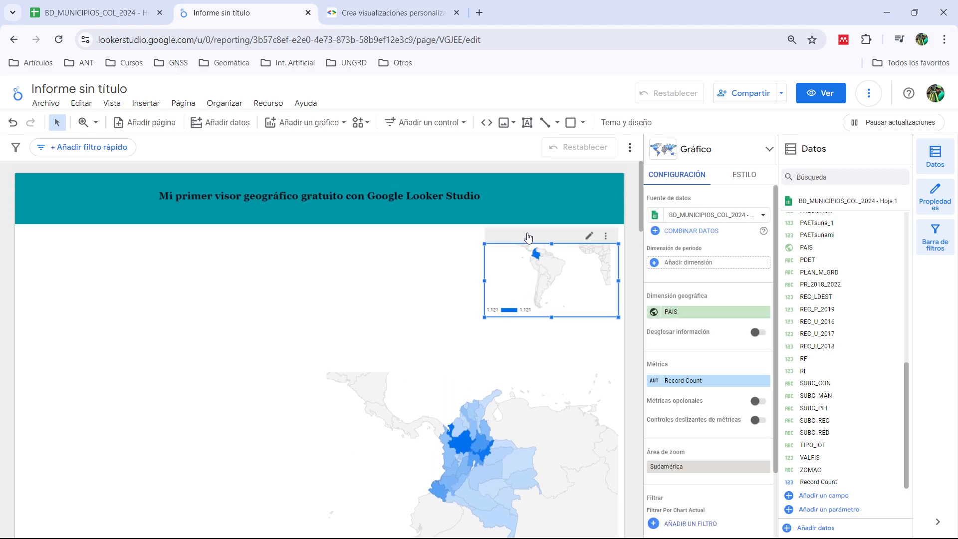
drag(530, 241, 454, 360)
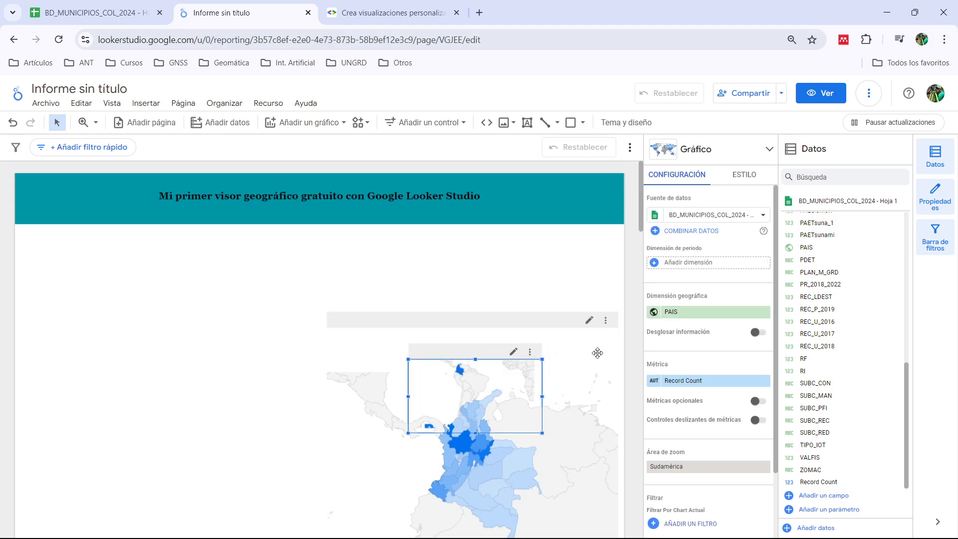
click(330, 327)
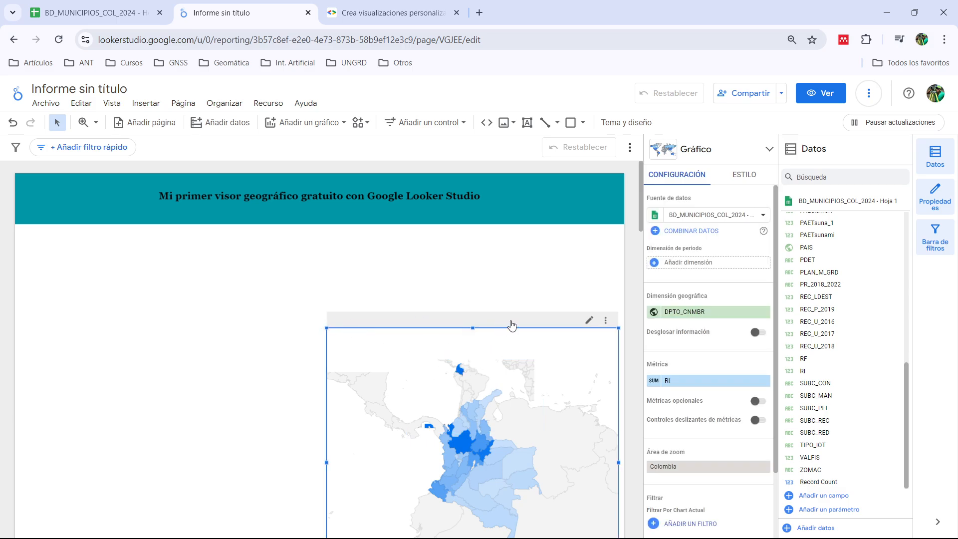
drag(511, 325, 291, 319)
drag(469, 372, 188, 241)
Step: Move the department map up under the header on the page's right side and enlarge it from its lower-left corner
click(231, 358)
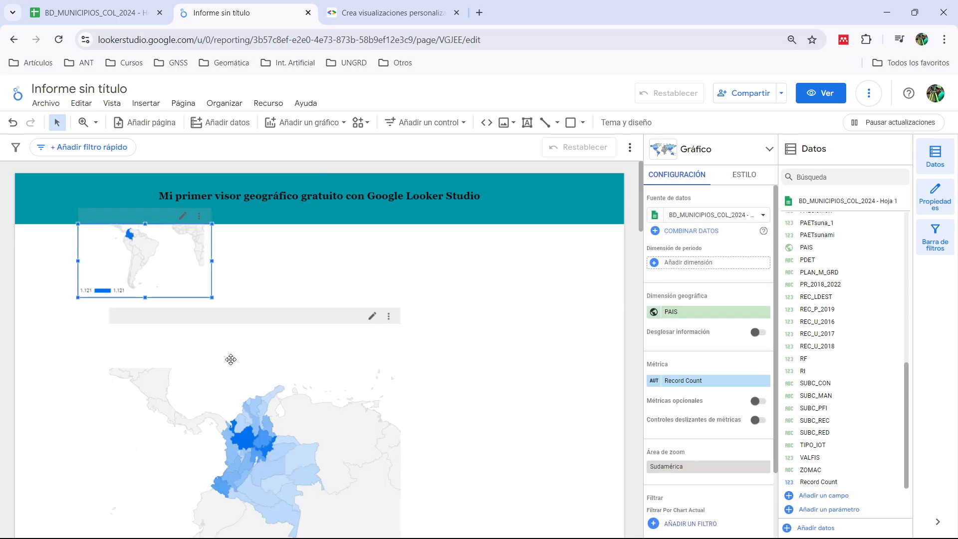
drag(264, 349, 446, 268)
scroll(280, 369, down, 2)
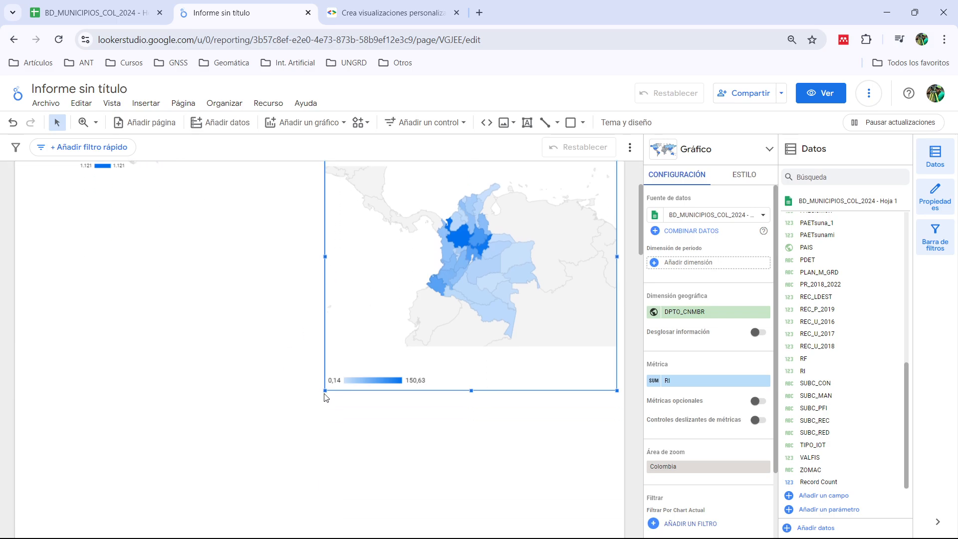
drag(325, 390, 278, 461)
click(242, 378)
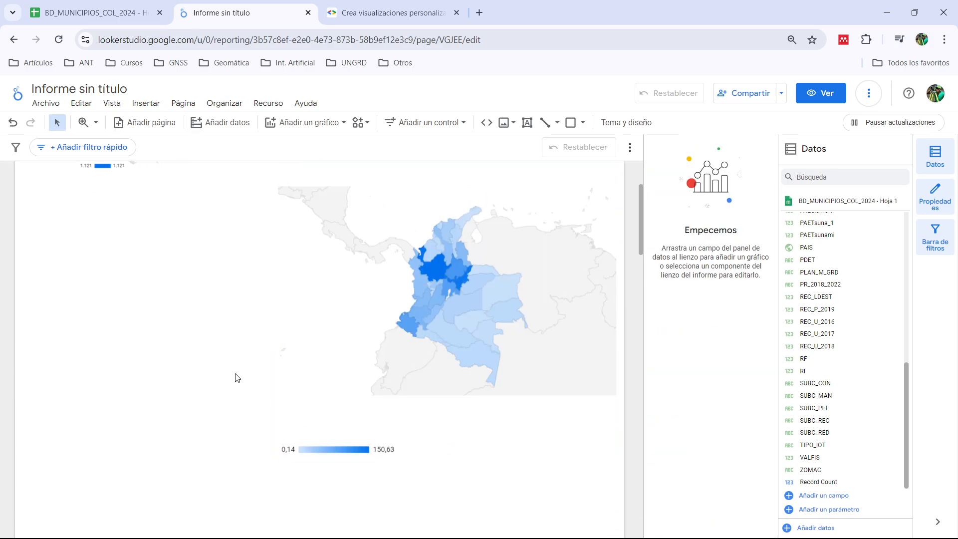
Step: Place the small South America map over the department map's upper-left corner and bring it to the front
scroll(236, 374, up, 1)
scroll(153, 244, up, 1)
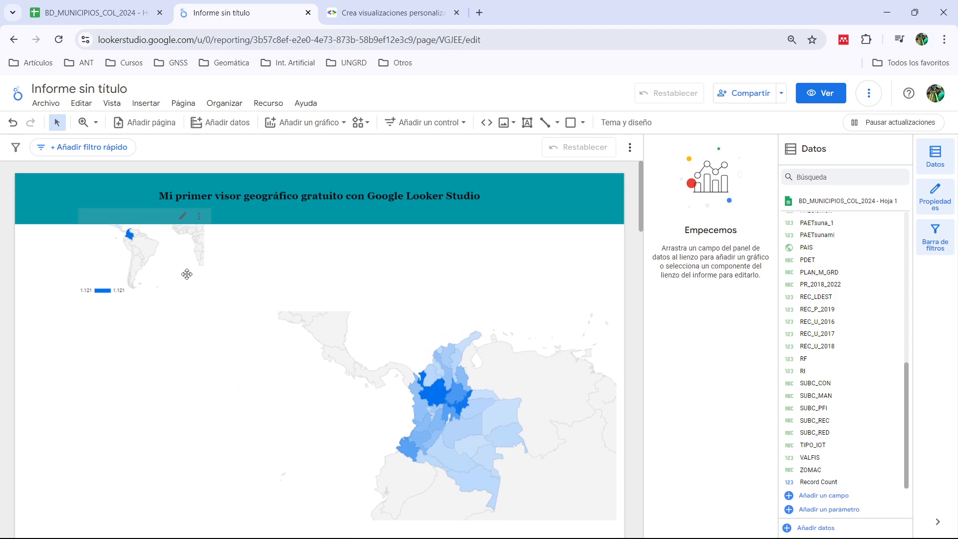
click(127, 242)
drag(132, 239, 329, 274)
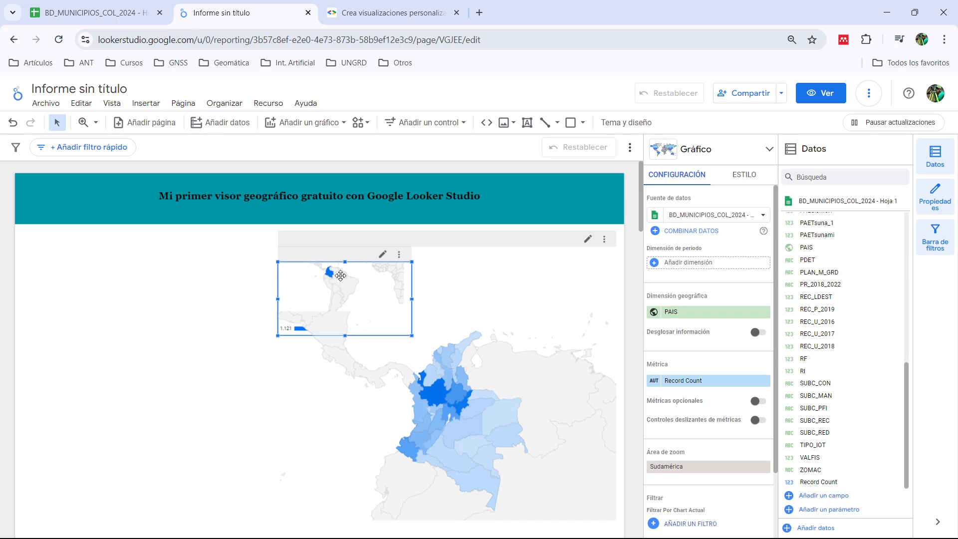
click(226, 102)
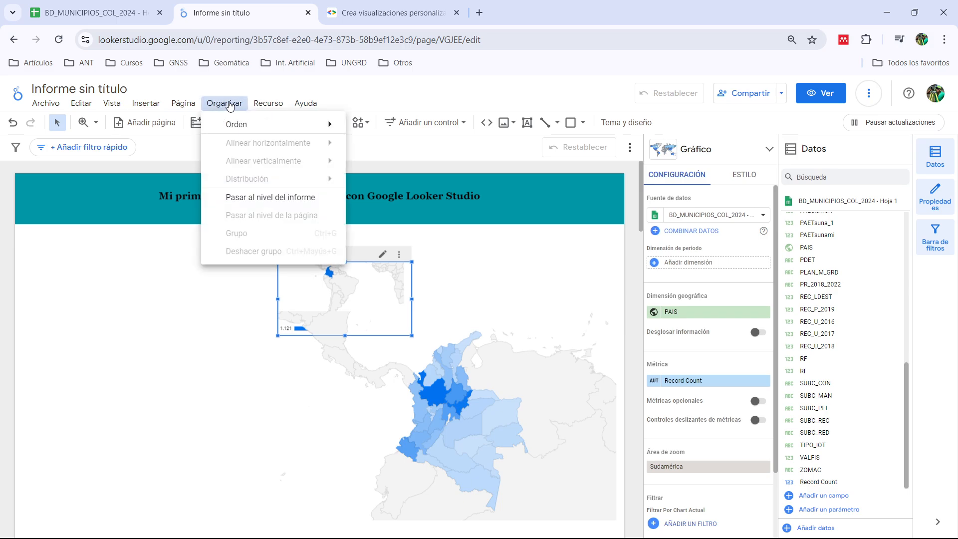
mouse_move(252, 128)
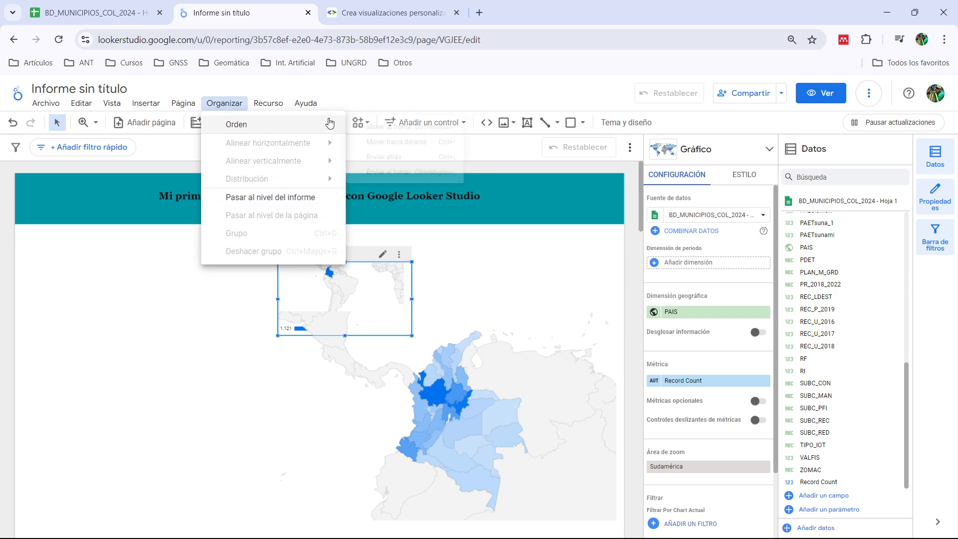
click(403, 130)
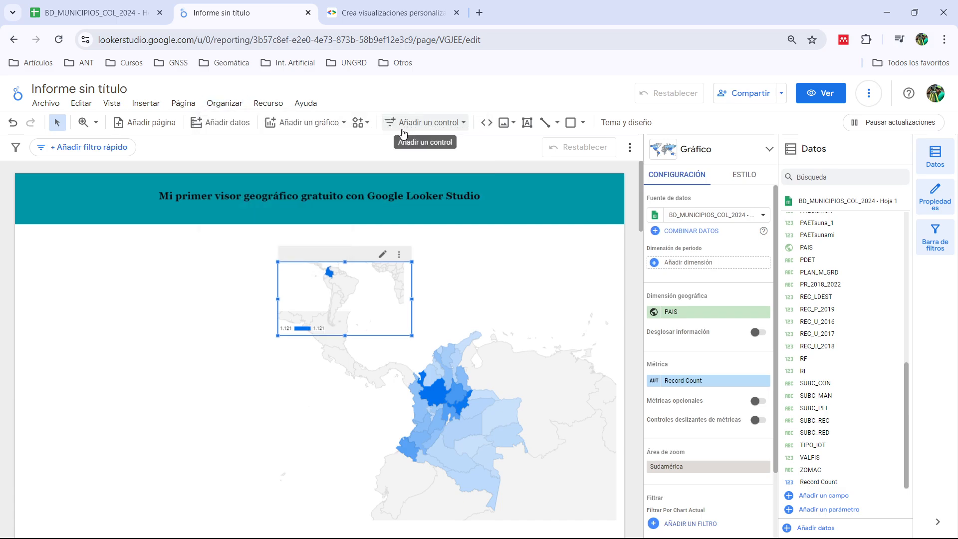
click(169, 314)
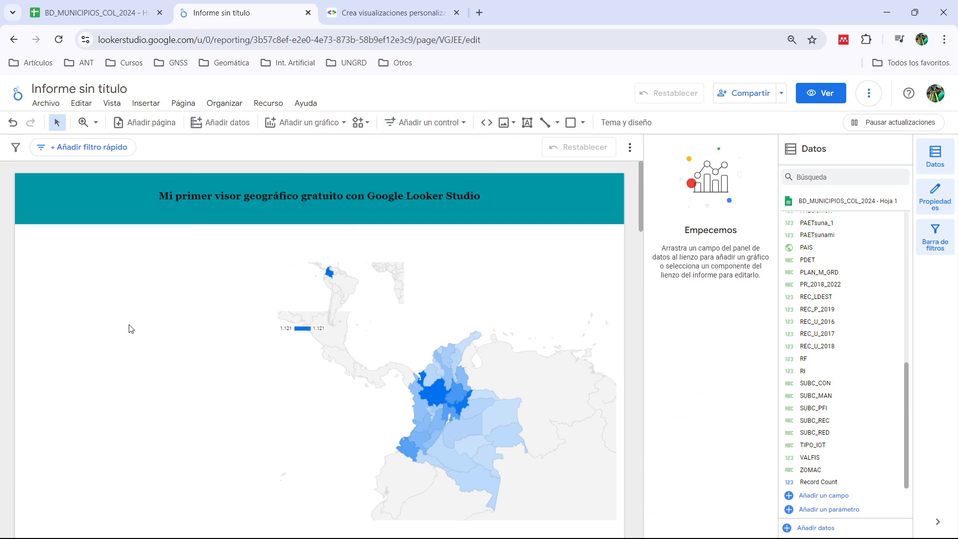
Step: Try pink and light blue as the department map's background, and finally set it to pale yellow-green
scroll(188, 318, down, 2)
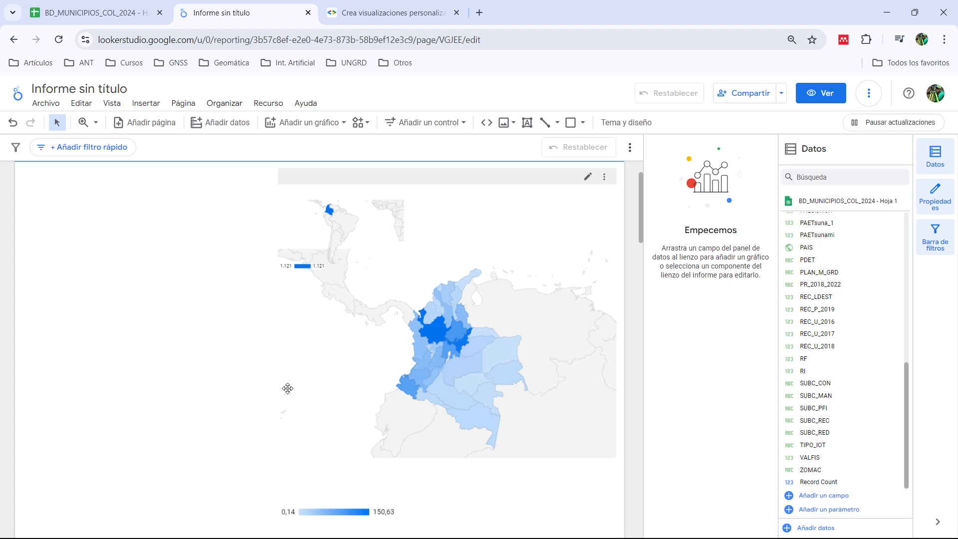
click(479, 252)
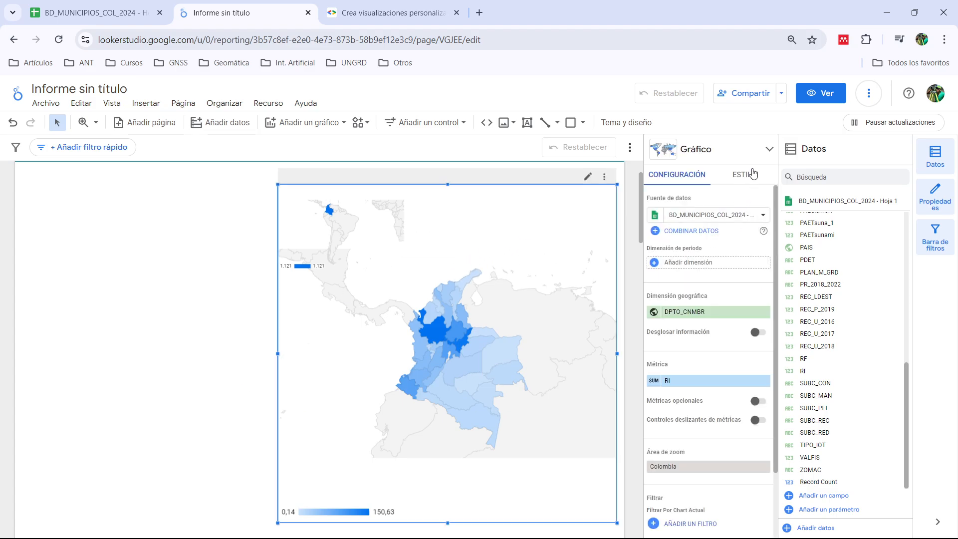
click(744, 176)
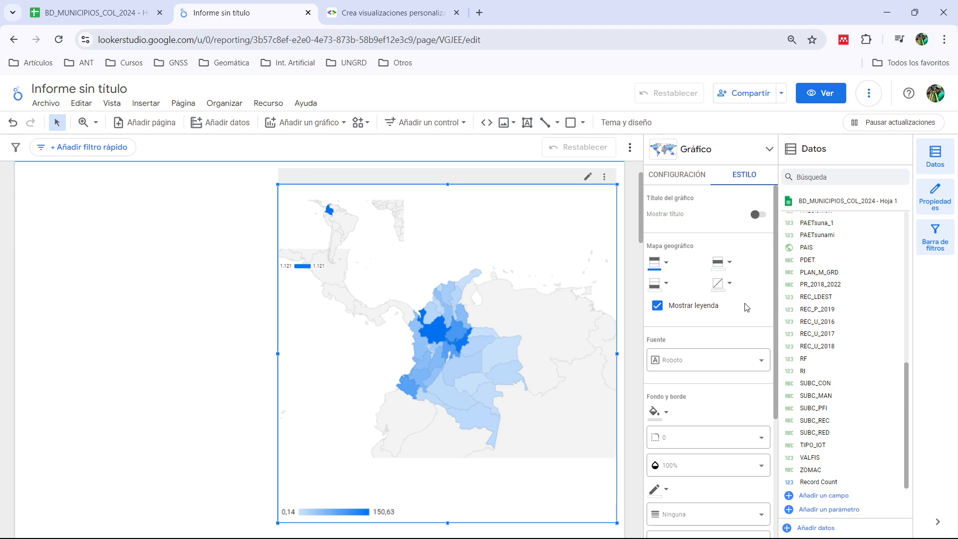
scroll(747, 307, down, 3)
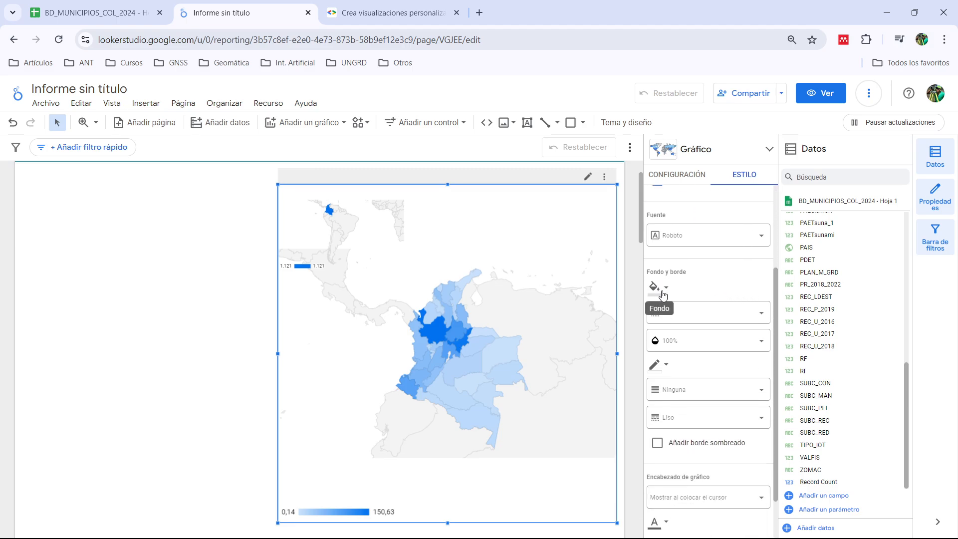
click(663, 295)
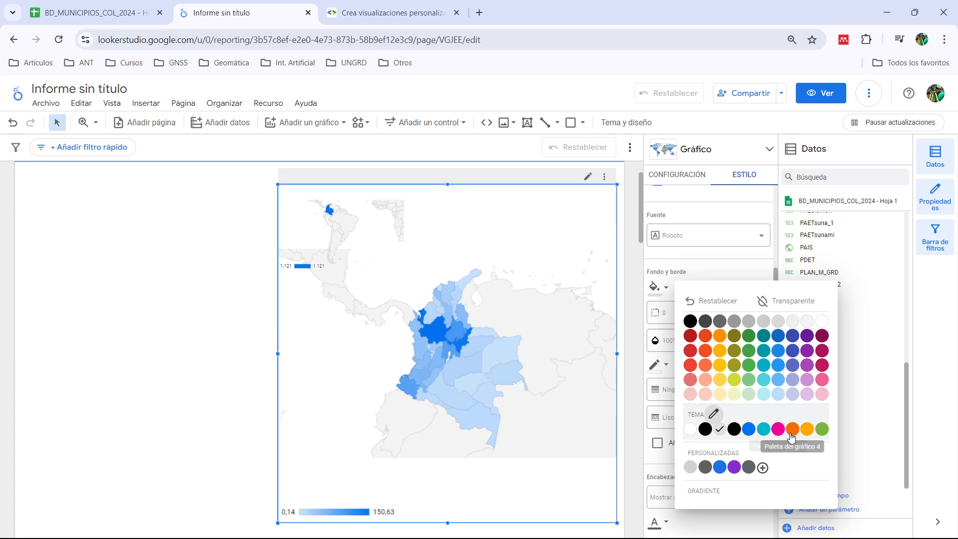
click(821, 397)
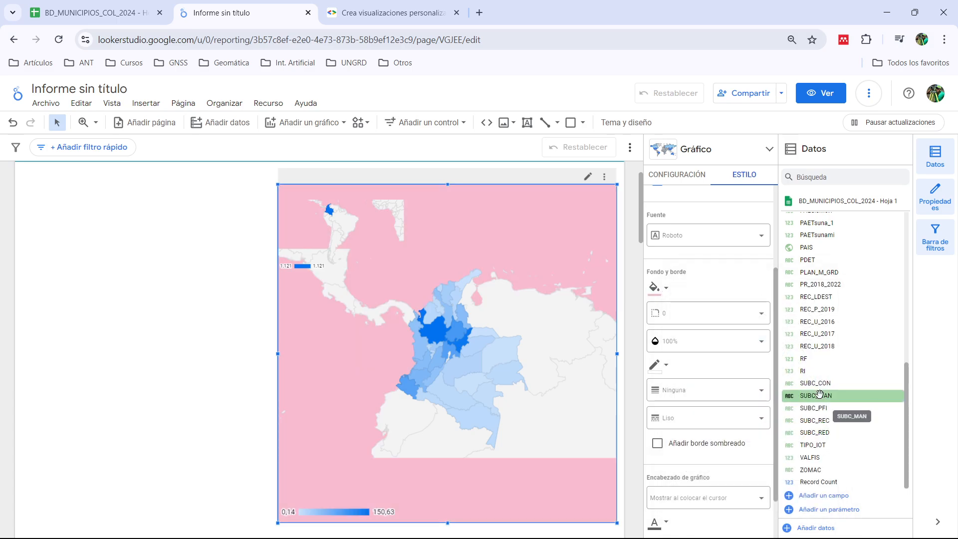
click(660, 288)
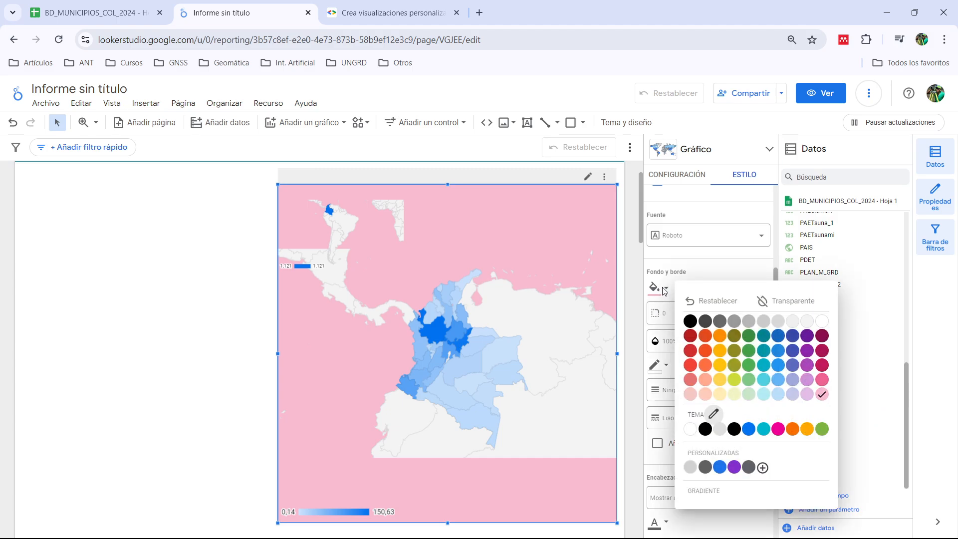
click(777, 395)
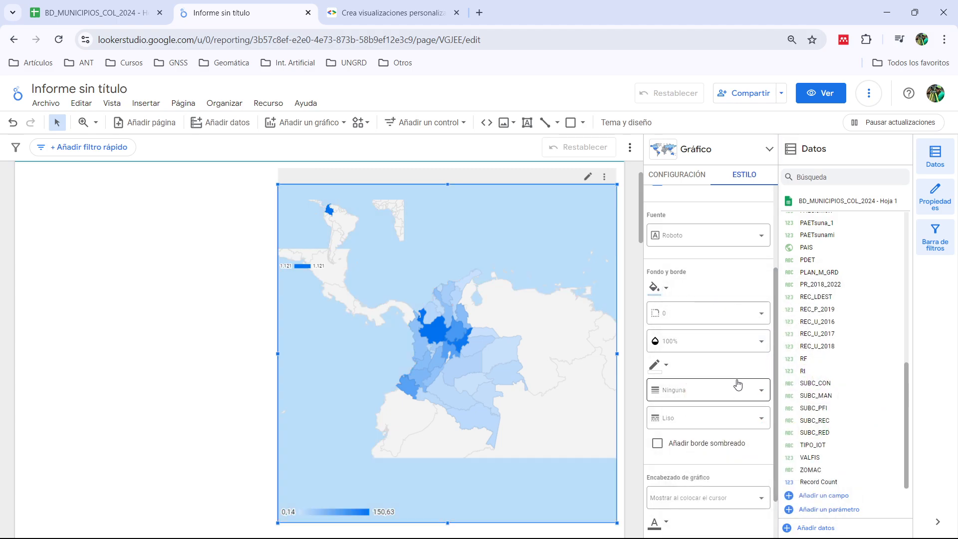
click(660, 289)
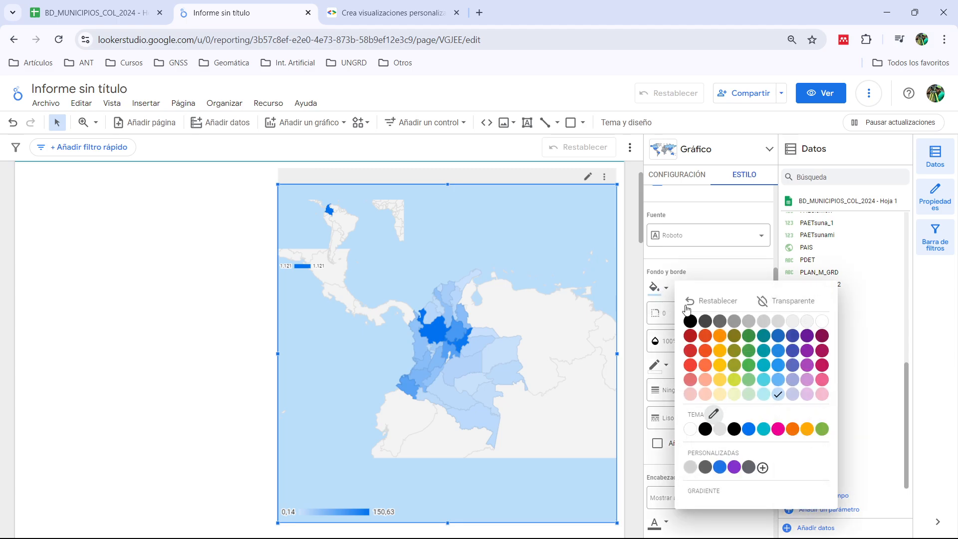
click(735, 396)
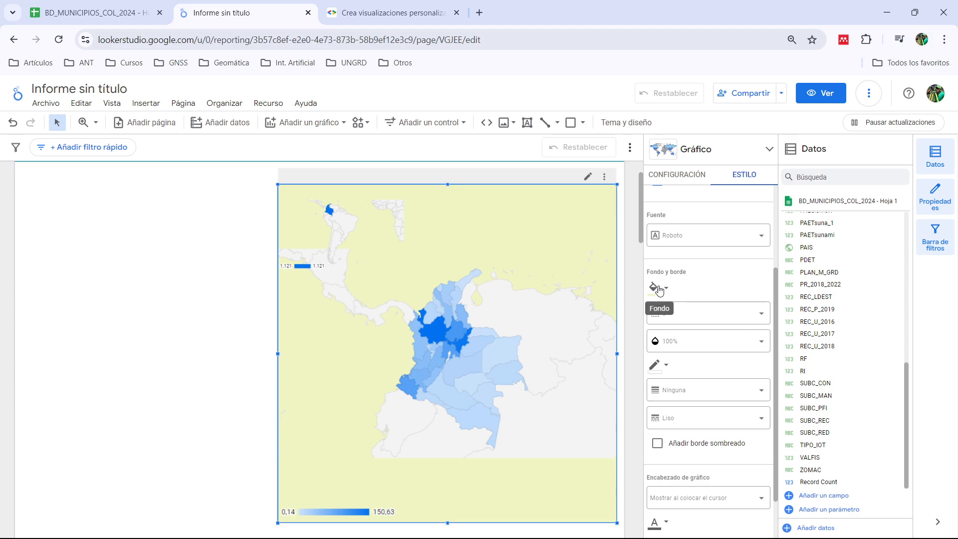
Step: Give the small South America map a pale red background and align it flush with the department map's upper-left corner
click(335, 206)
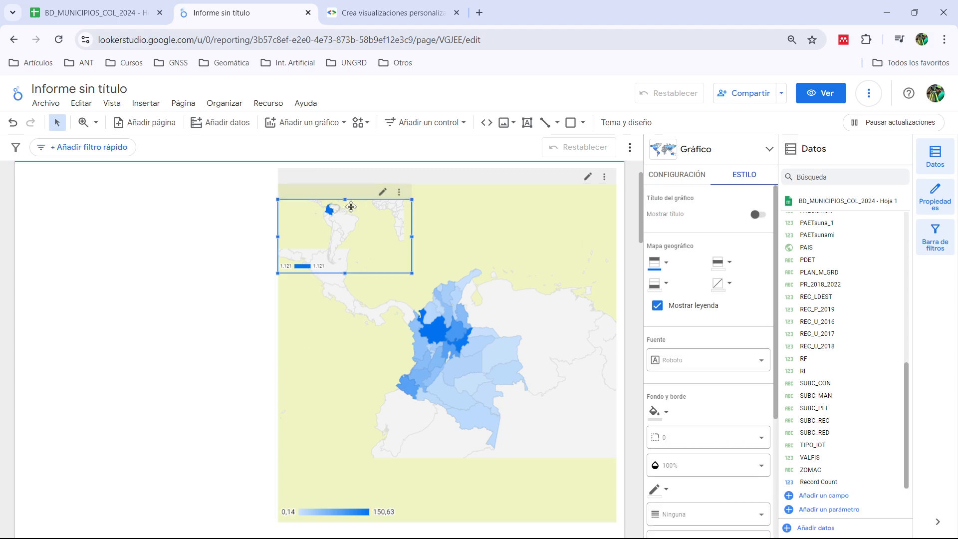
click(658, 412)
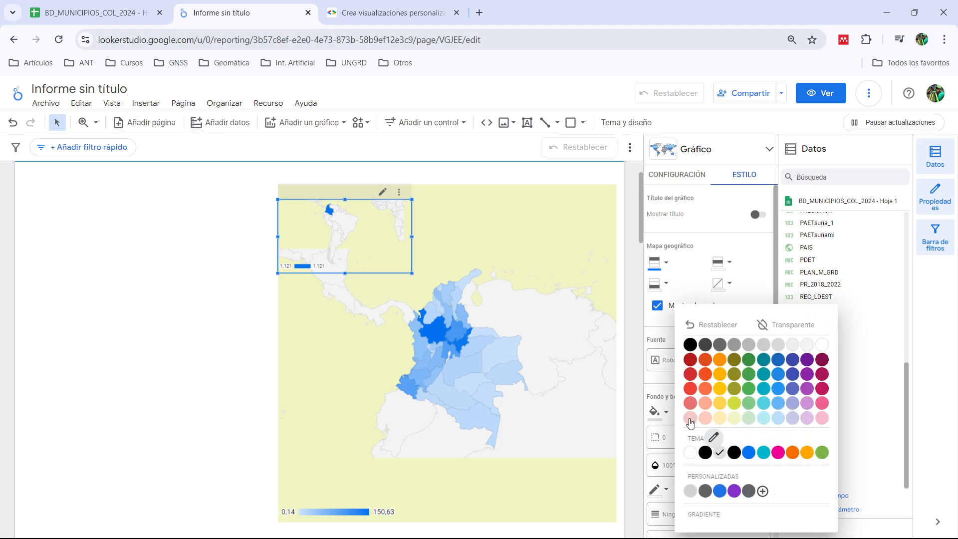
click(690, 420)
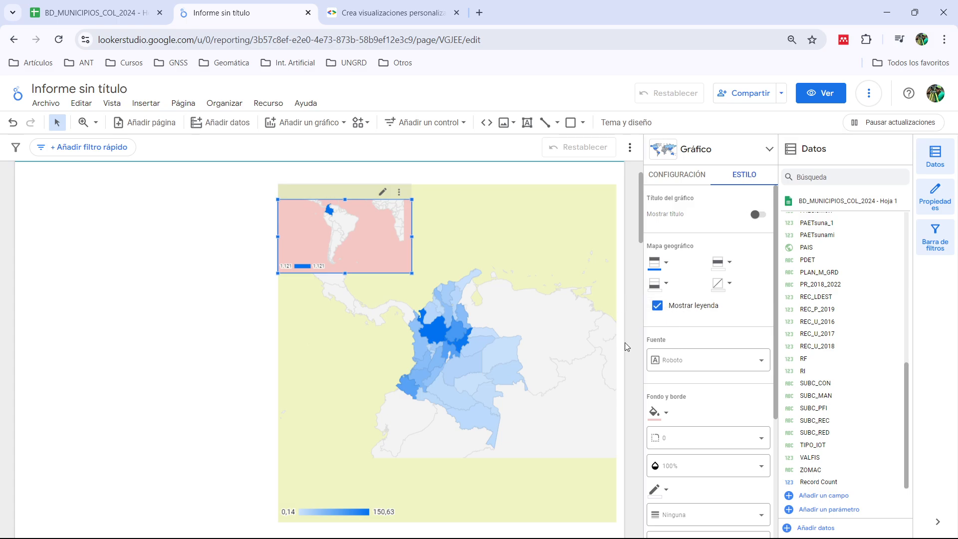
click(233, 298)
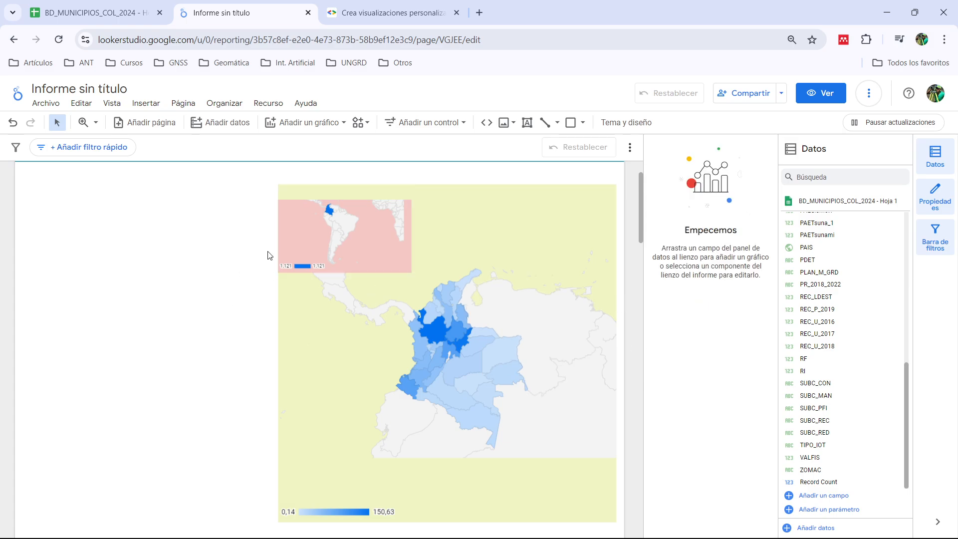
drag(298, 239, 299, 222)
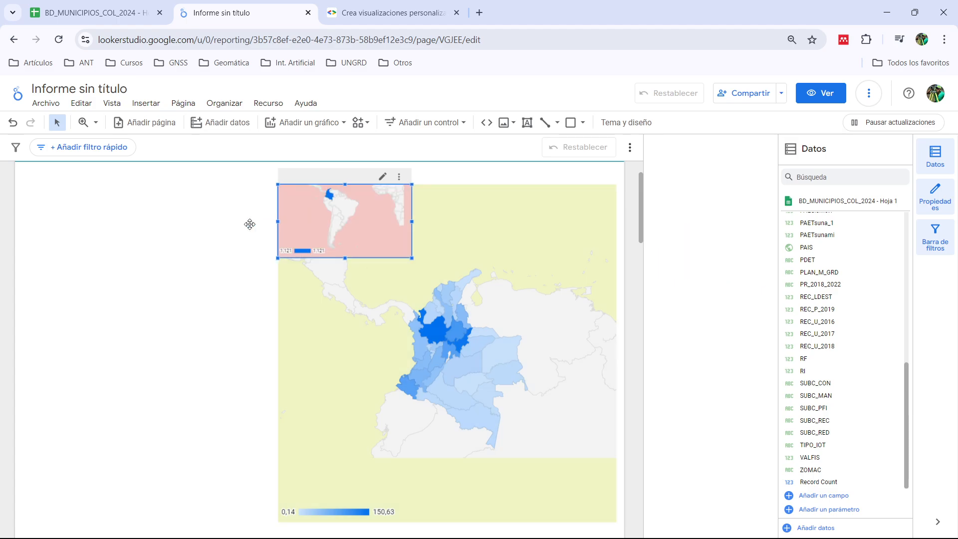
click(113, 239)
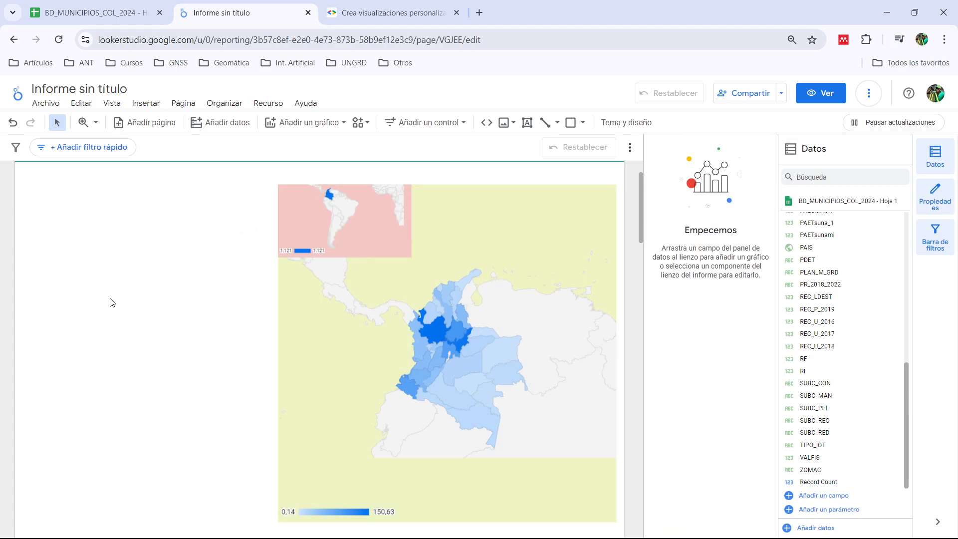
mouse_move(436, 333)
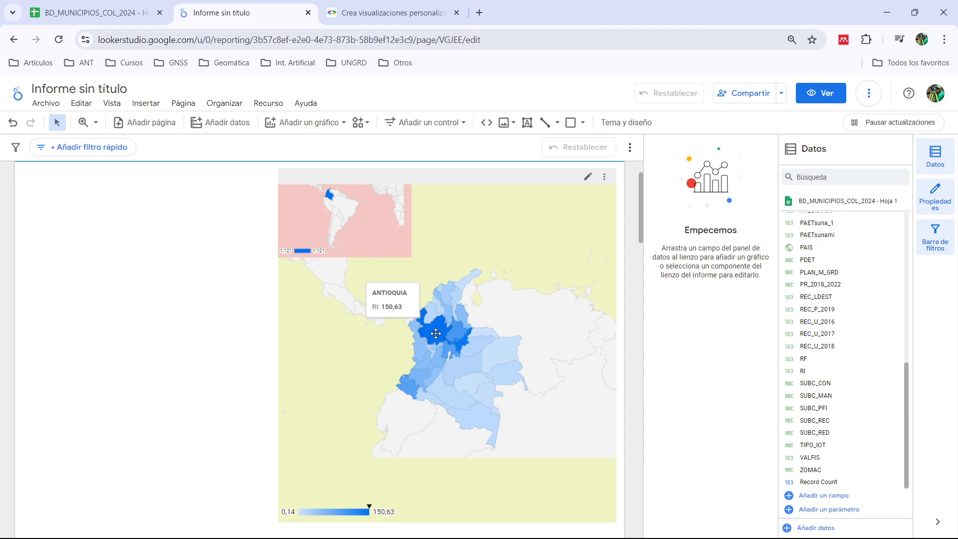
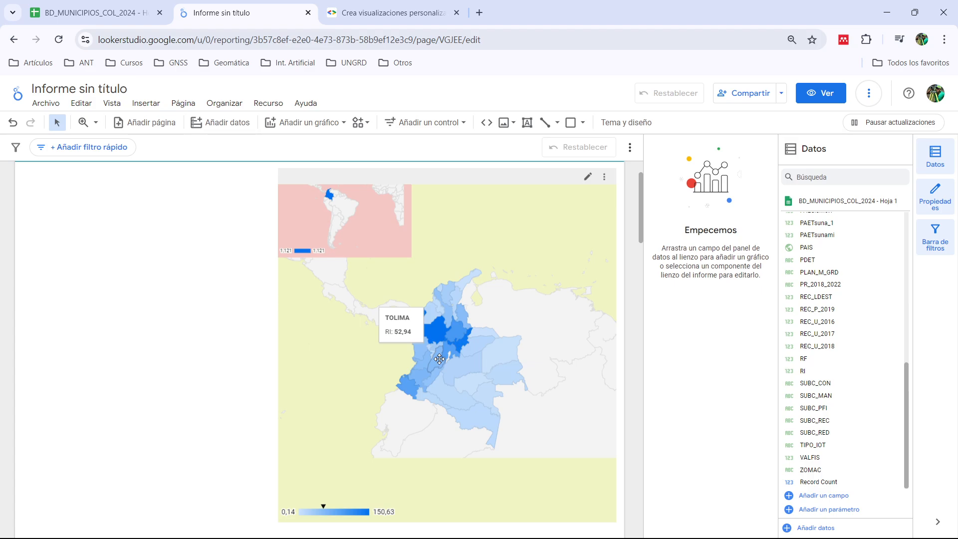
Step: Add a drop-down list control in the empty area beneath the left end of the header
scroll(434, 249, up, 1)
click(426, 122)
click(462, 149)
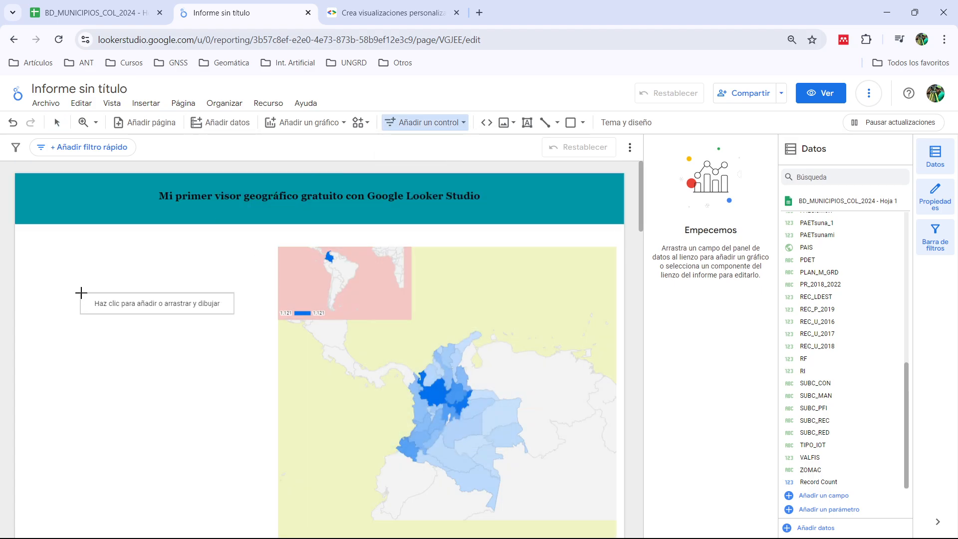
drag(23, 233, 225, 268)
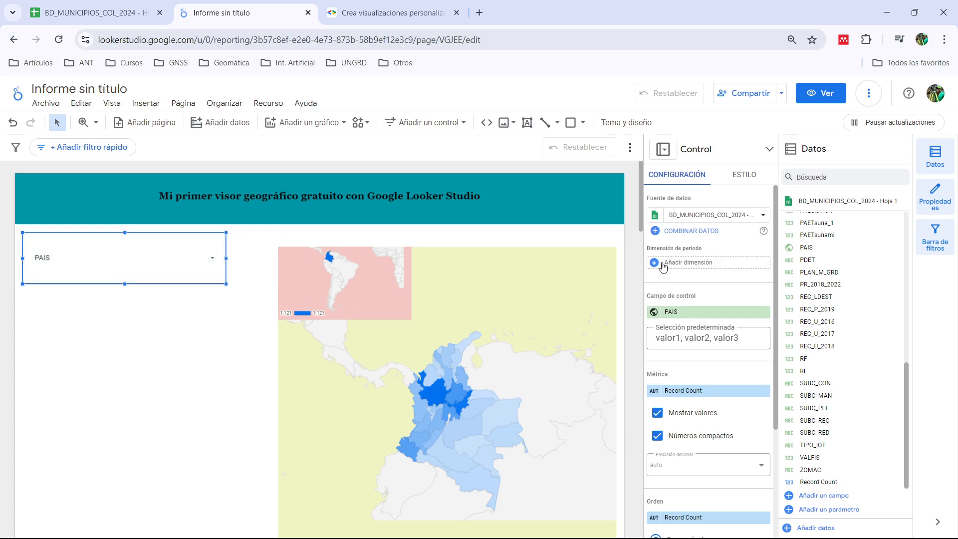
Step: Replace the drop-down control's PAIS field with DPTO_CNMBR and open its list of departments
scroll(847, 306, up, 3)
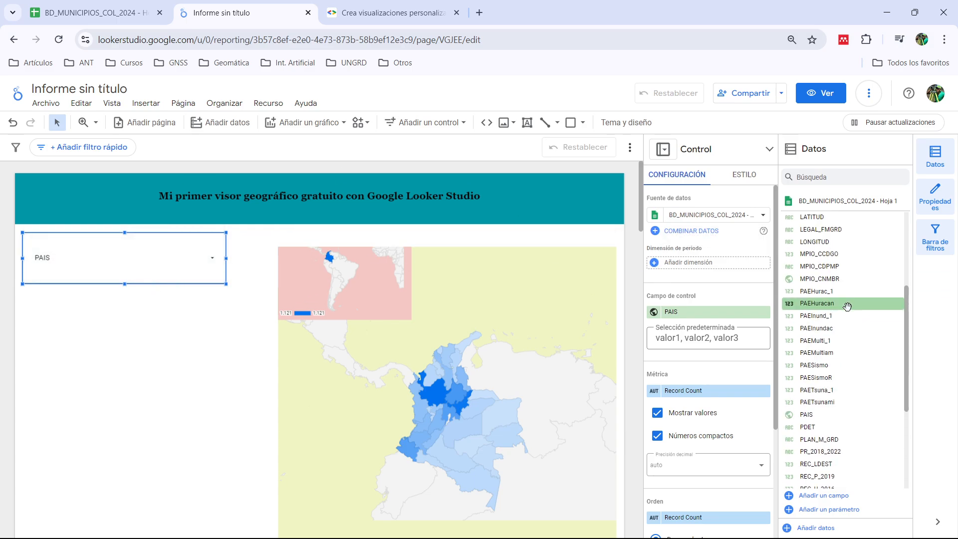
scroll(847, 307, up, 3)
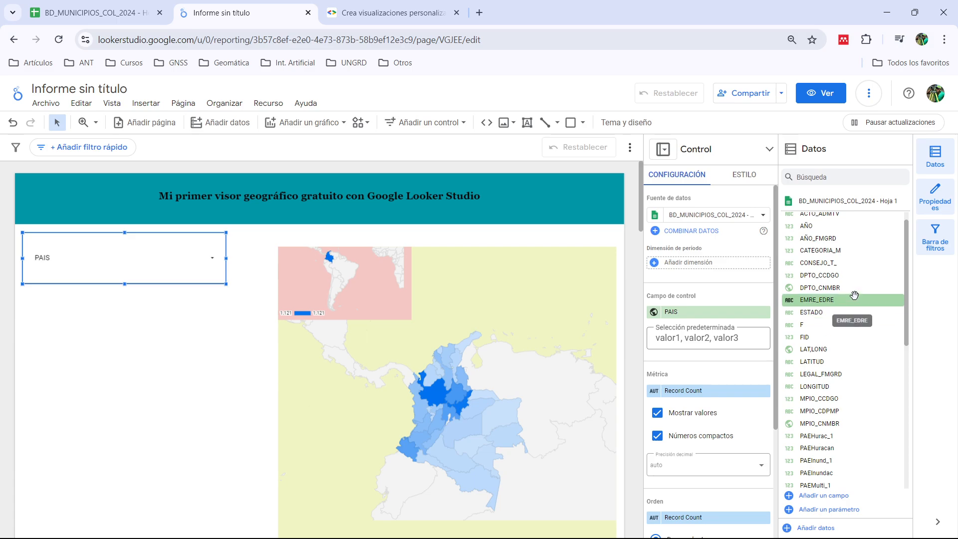
drag(849, 289, 732, 318)
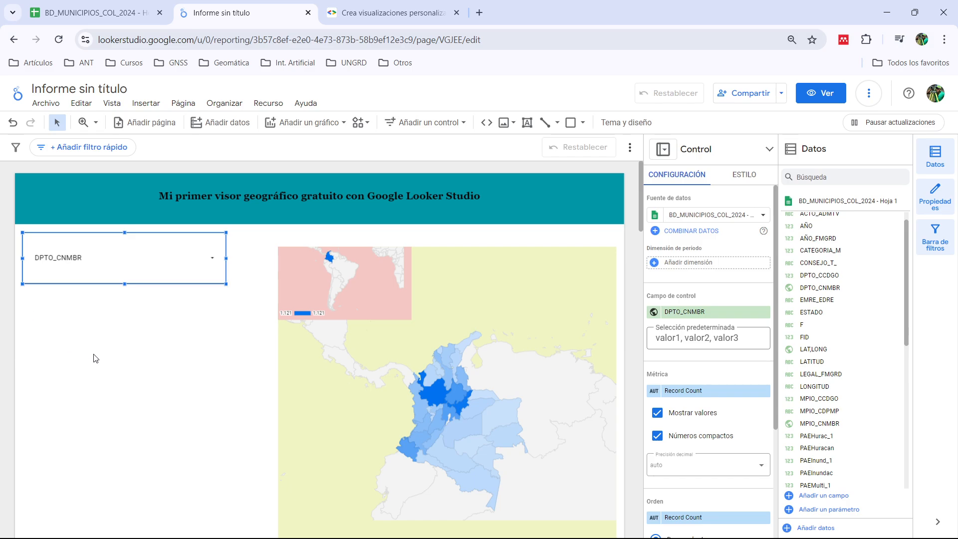
click(116, 362)
click(110, 268)
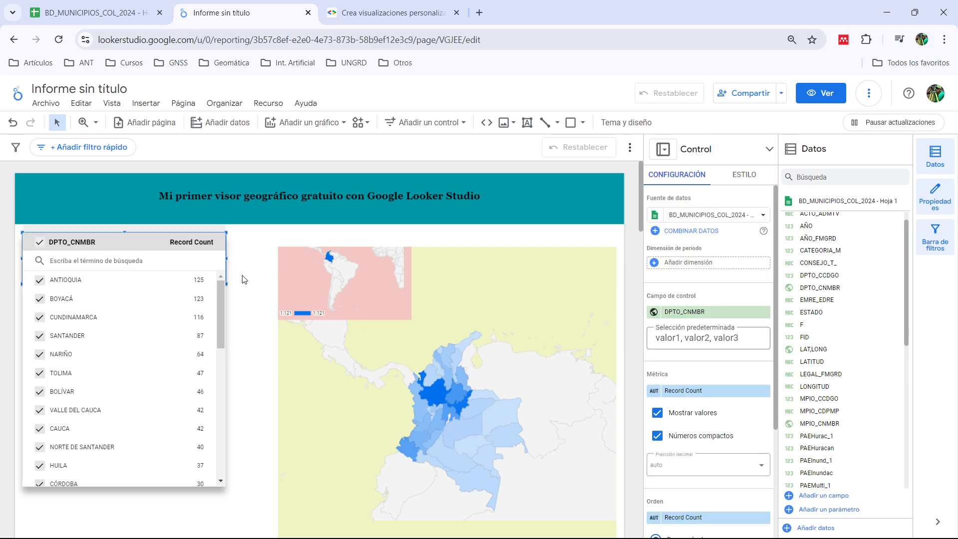
click(225, 270)
click(211, 261)
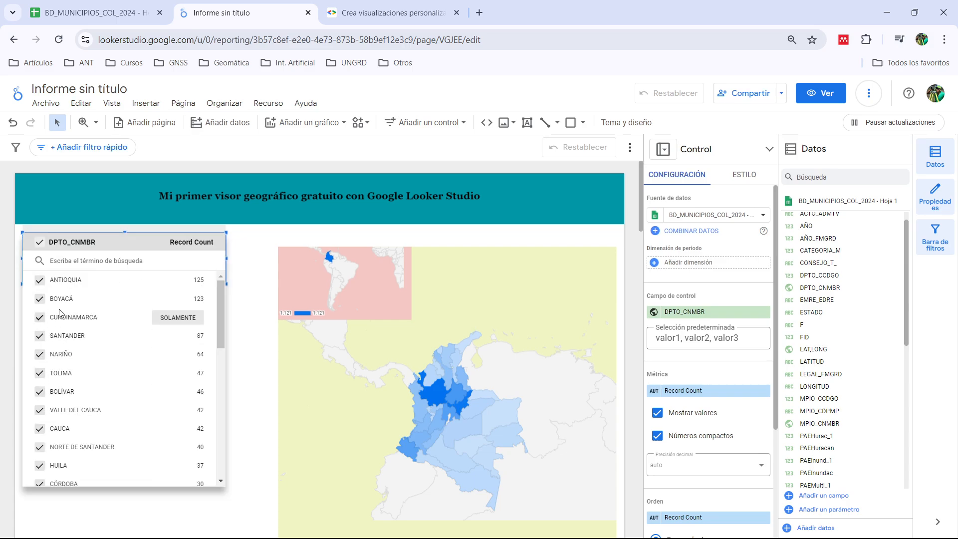
Step: Preview the report in view mode, filter DPTO_CNMBR to NARIÑO only, and check how both maps respond
click(831, 104)
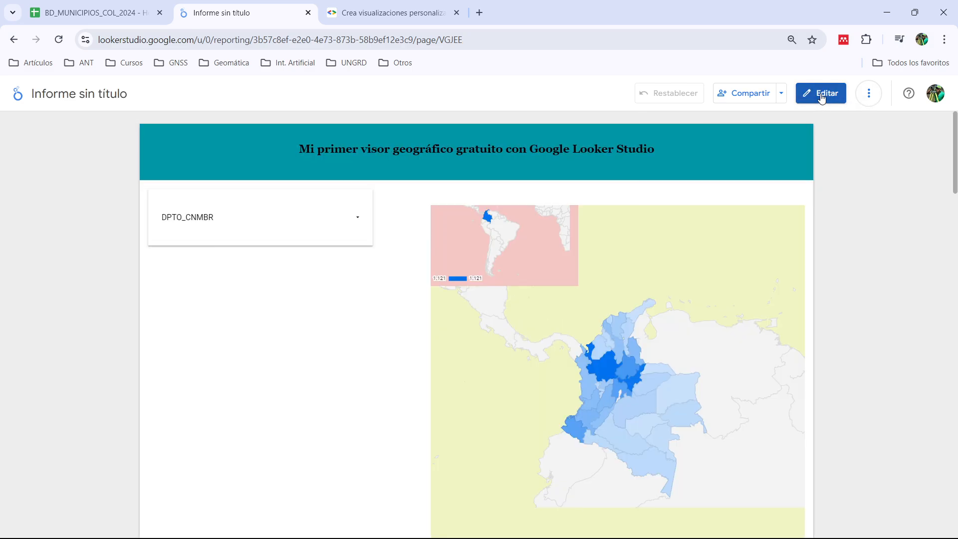
click(361, 219)
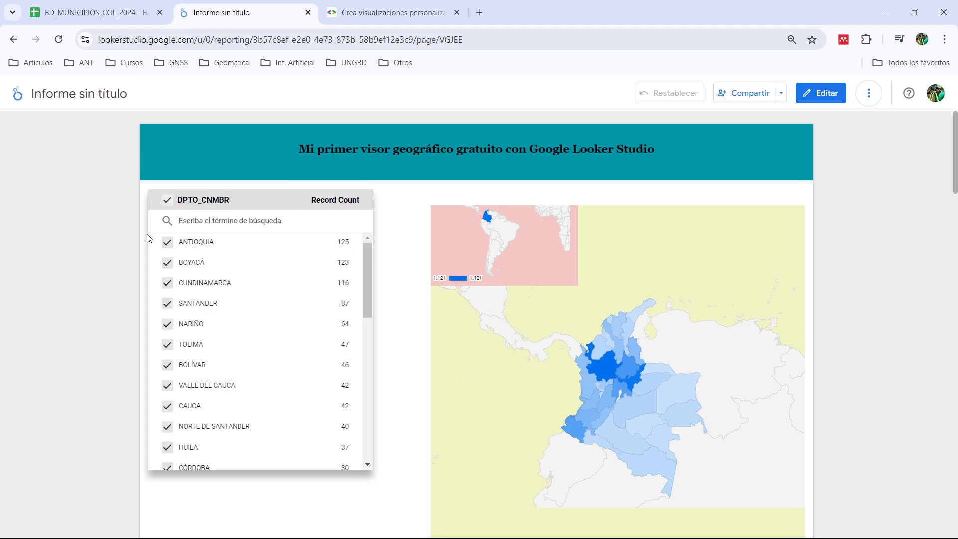
click(168, 201)
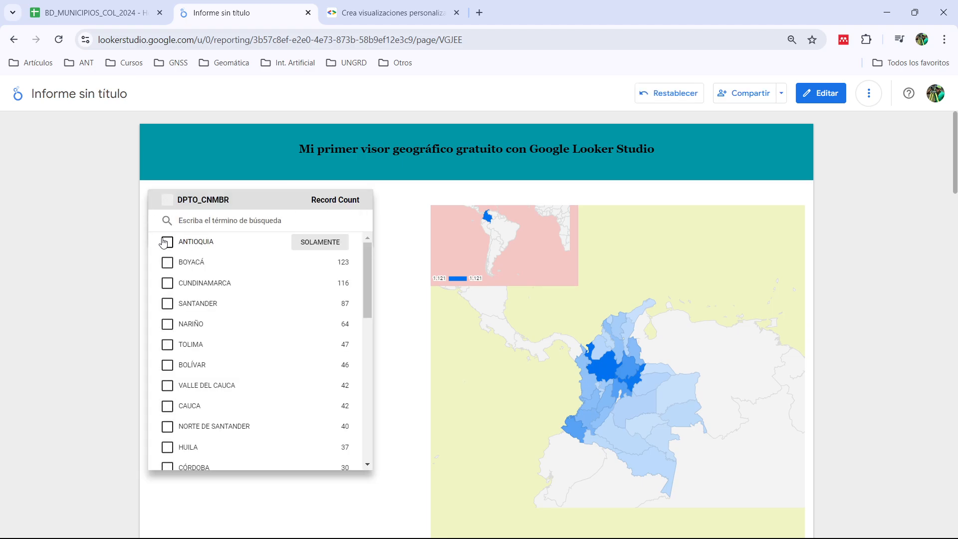
click(167, 325)
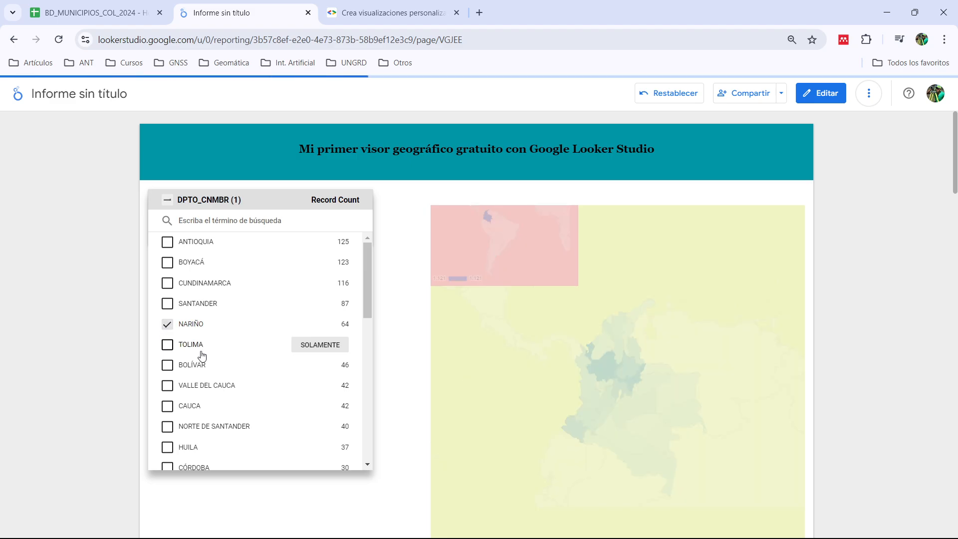
click(286, 493)
scroll(743, 335, down, 1)
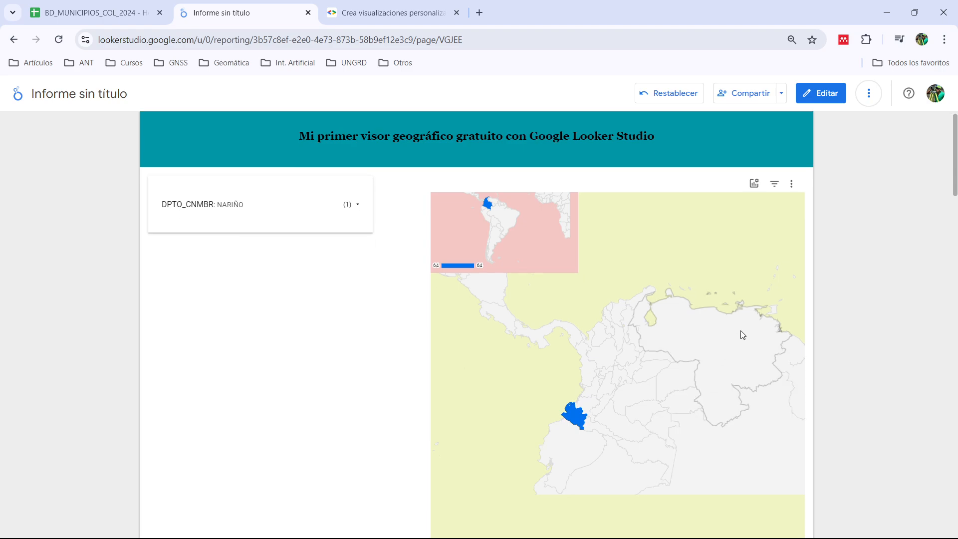
scroll(743, 335, down, 2)
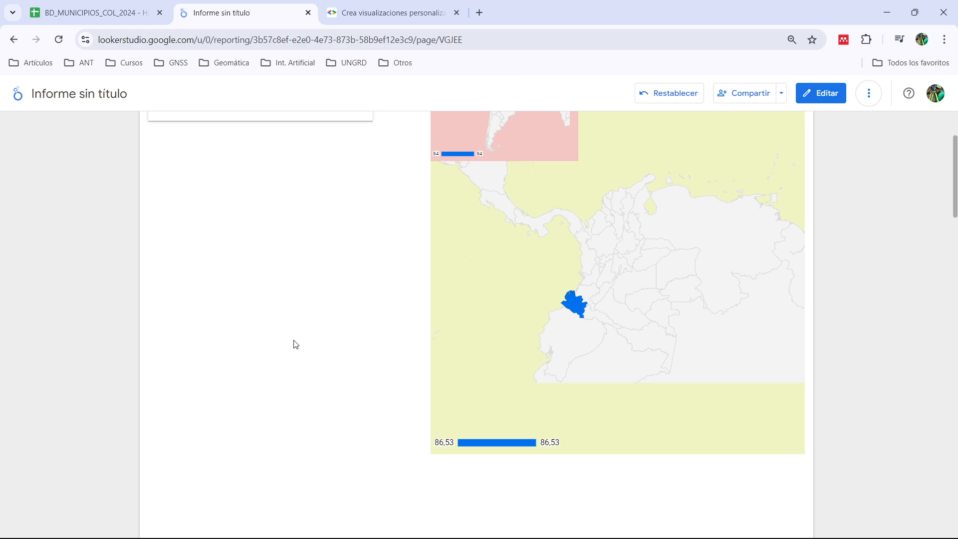
Step: Return the report to edit mode, remove the NARIÑO filter, and widen the canvas area
click(821, 93)
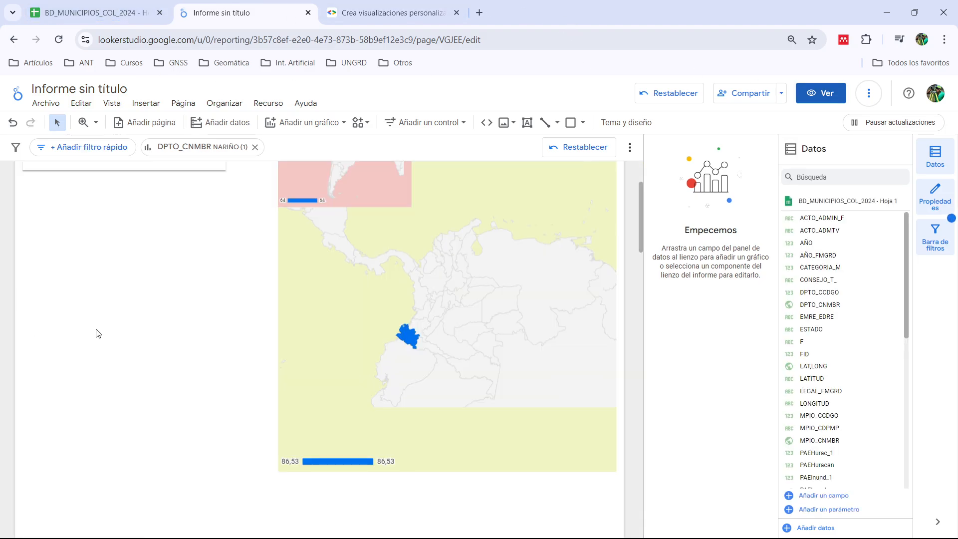
click(255, 146)
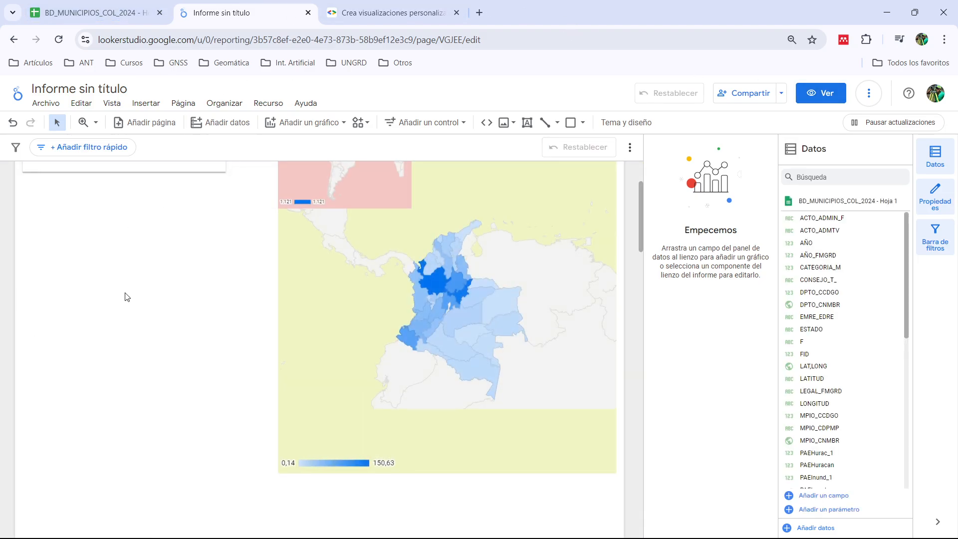
scroll(125, 297, up, 2)
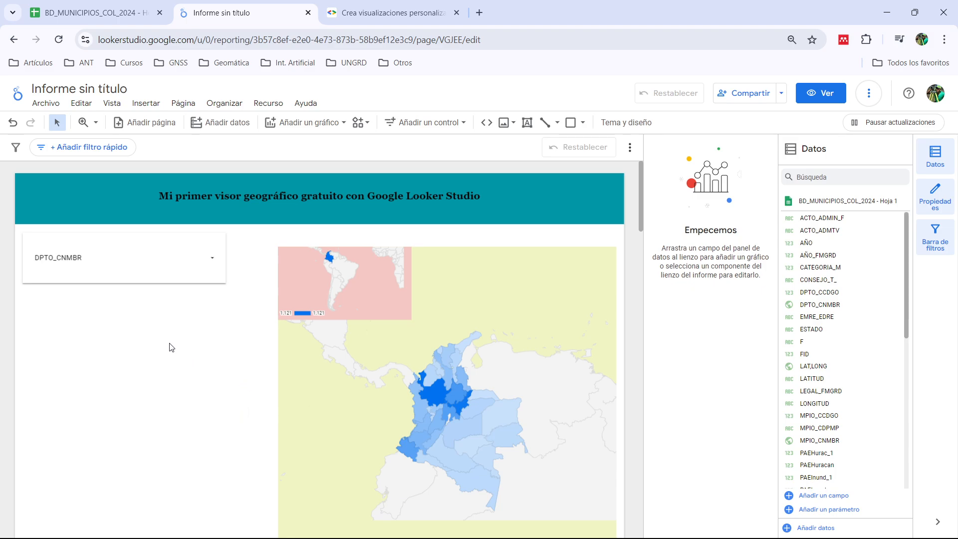
drag(643, 208, 687, 208)
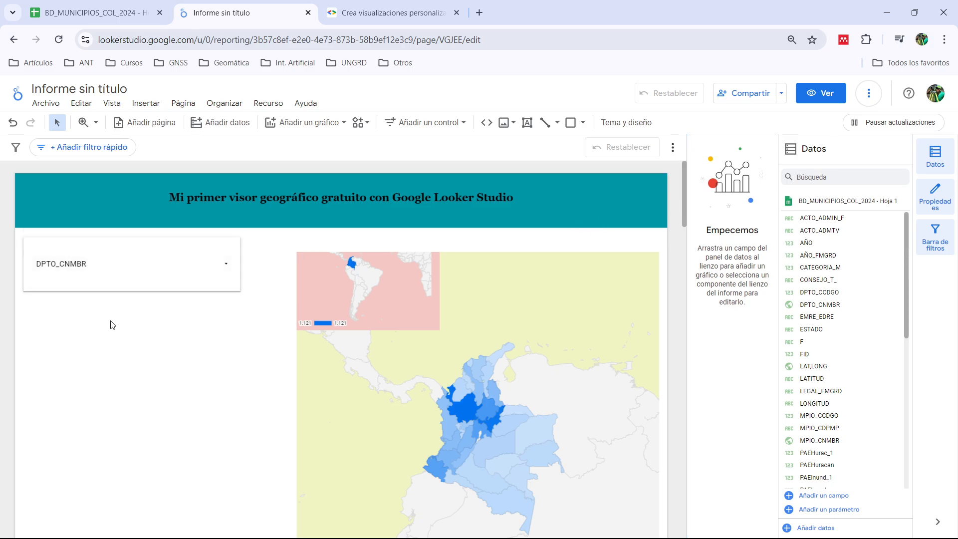
Step: Add a second drop-down list control of matching width directly beneath the DPTO_CNMBR control
scroll(112, 325, down, 1)
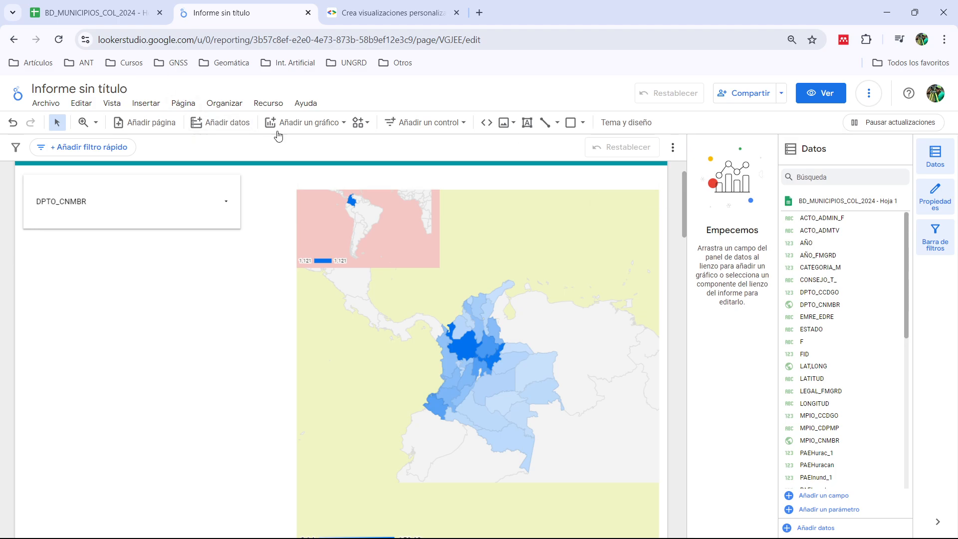
click(312, 125)
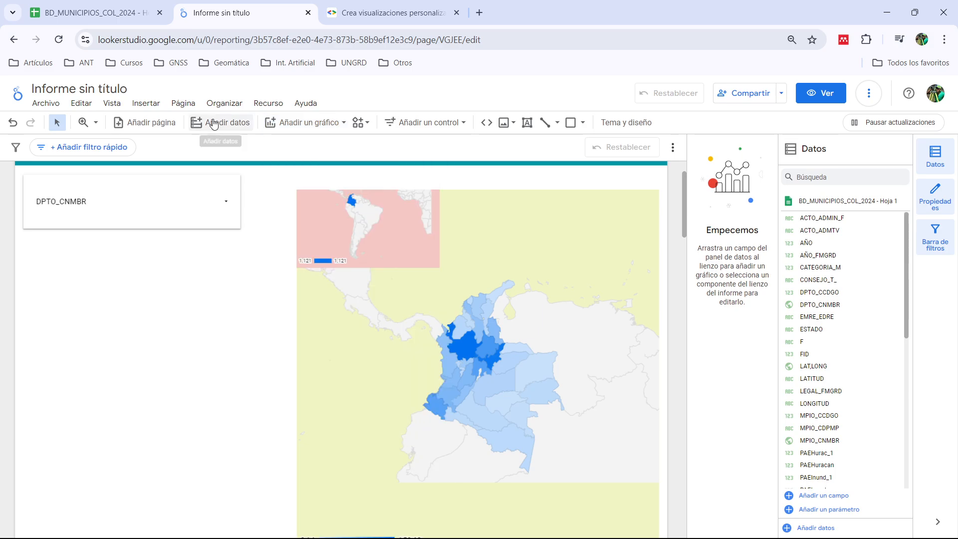
click(446, 125)
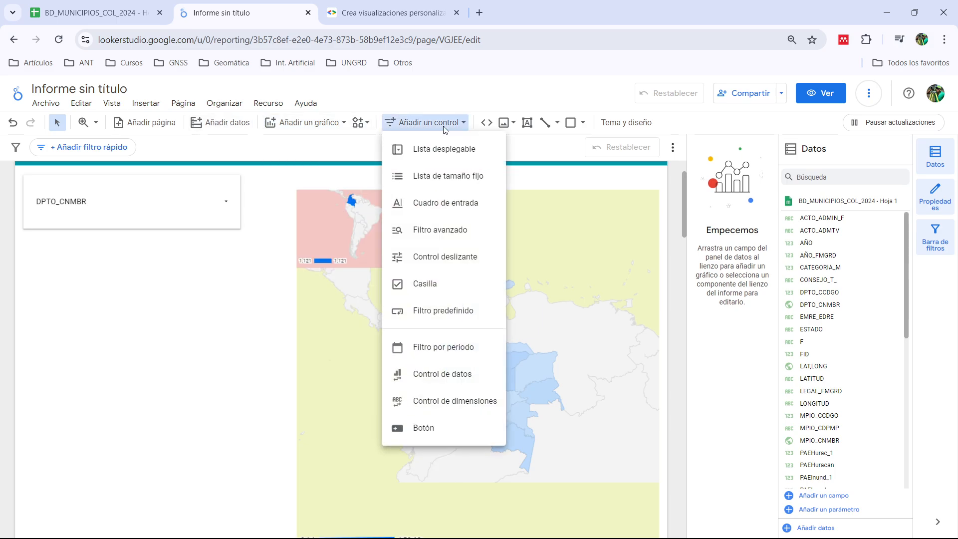
click(455, 150)
mouse_move(23, 238)
mouse_down()
mouse_move(40, 265)
mouse_move(236, 265)
mouse_move(240, 278)
mouse_up()
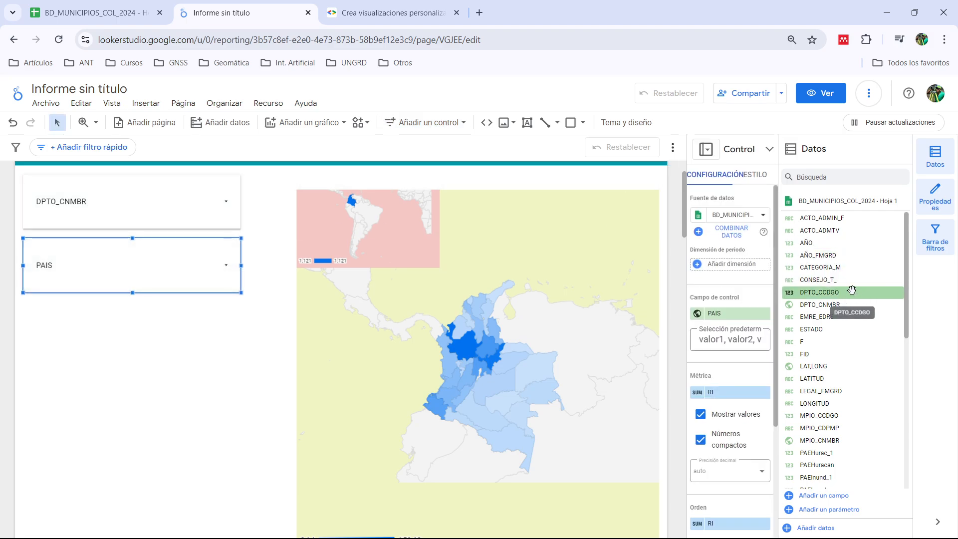
Step: Replace the new drop-down control's PAIS field with MPIO_CNMBR and check its list of municipalities
scroll(871, 390, down, 1)
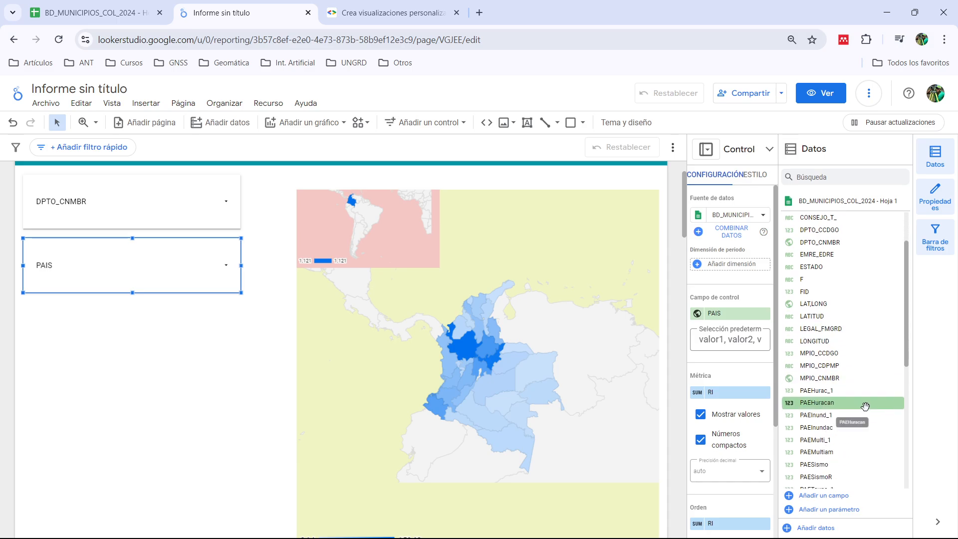
drag(845, 380, 744, 319)
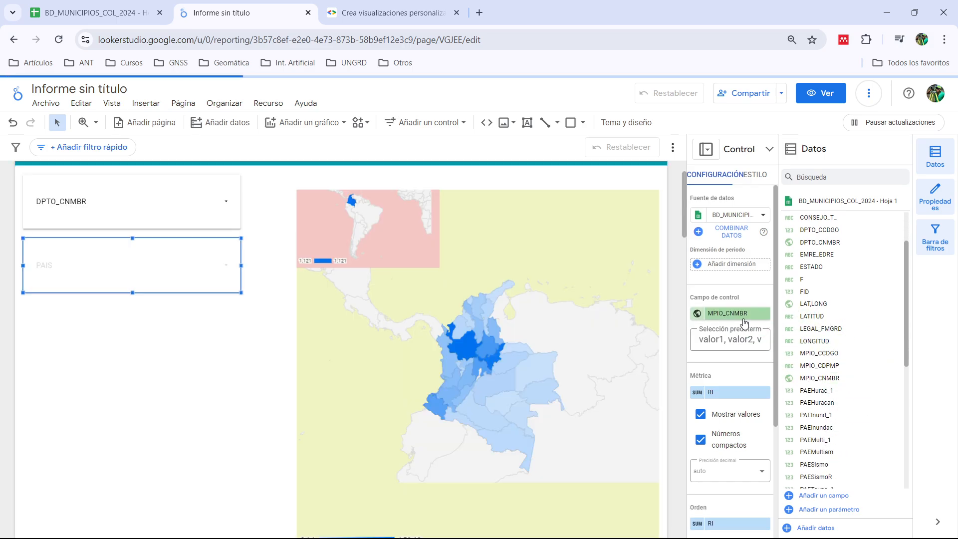
click(55, 359)
click(77, 266)
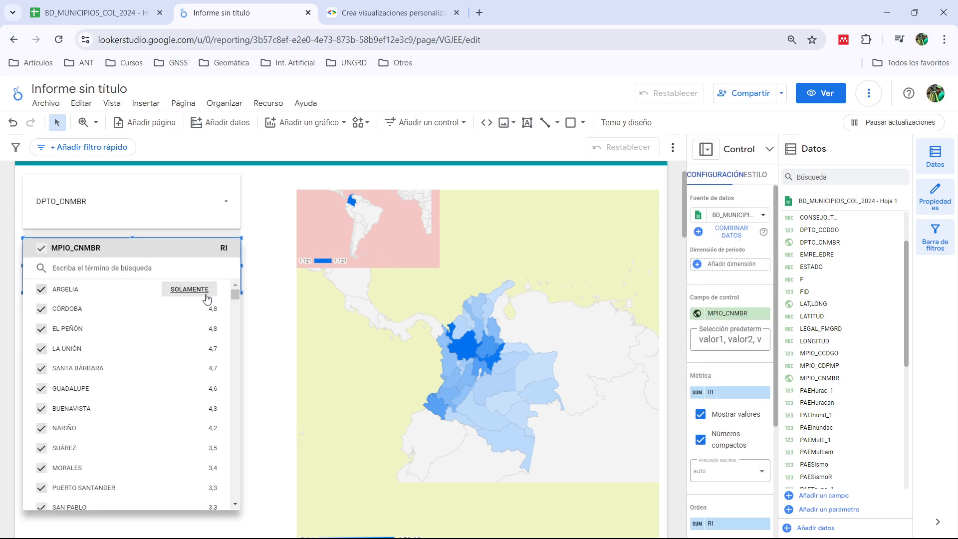
click(265, 277)
click(195, 369)
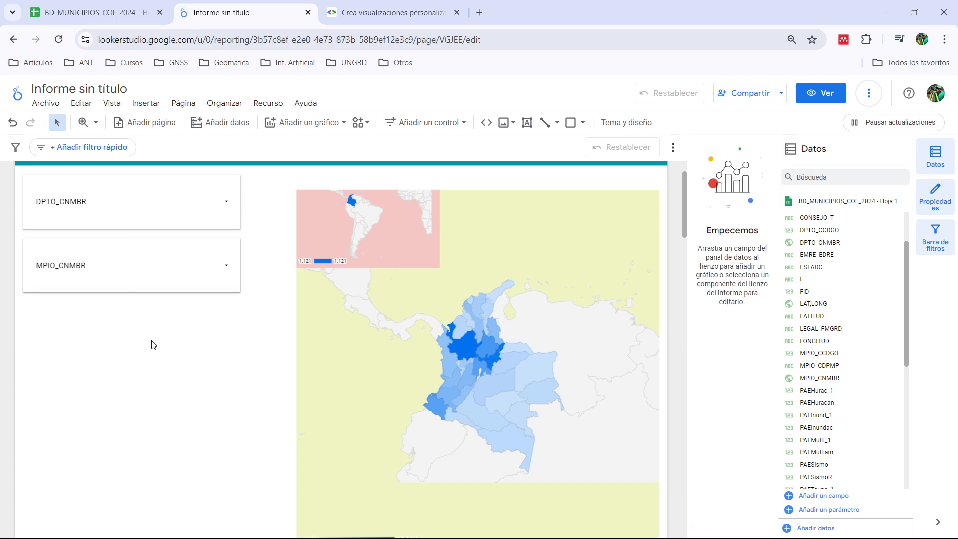
Step: Insert a Google Maps bubble map beneath the MPIO_CNMBR control and enlarge it to fill the space beside the department map
scroll(153, 345, down, 1)
scroll(153, 344, up, 1)
scroll(154, 345, down, 1)
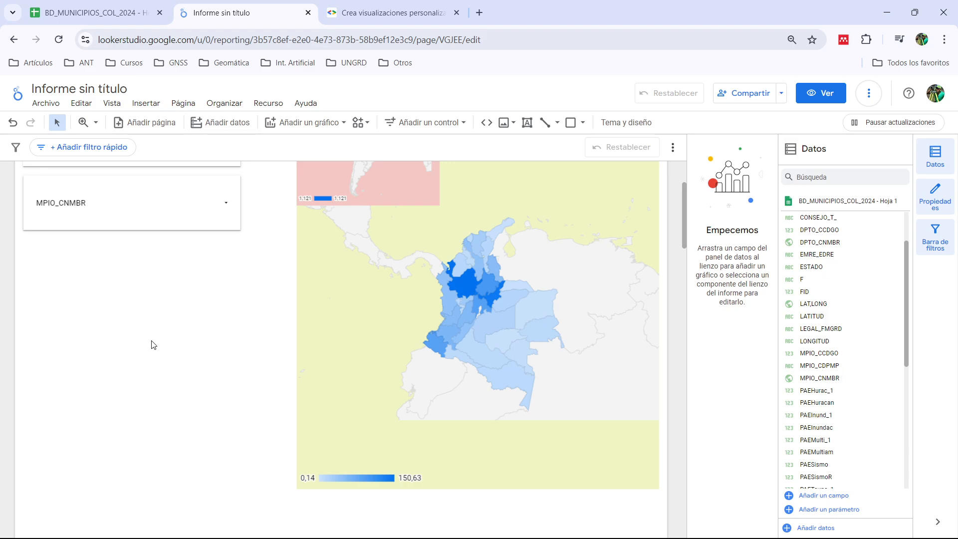
scroll(155, 349, up, 1)
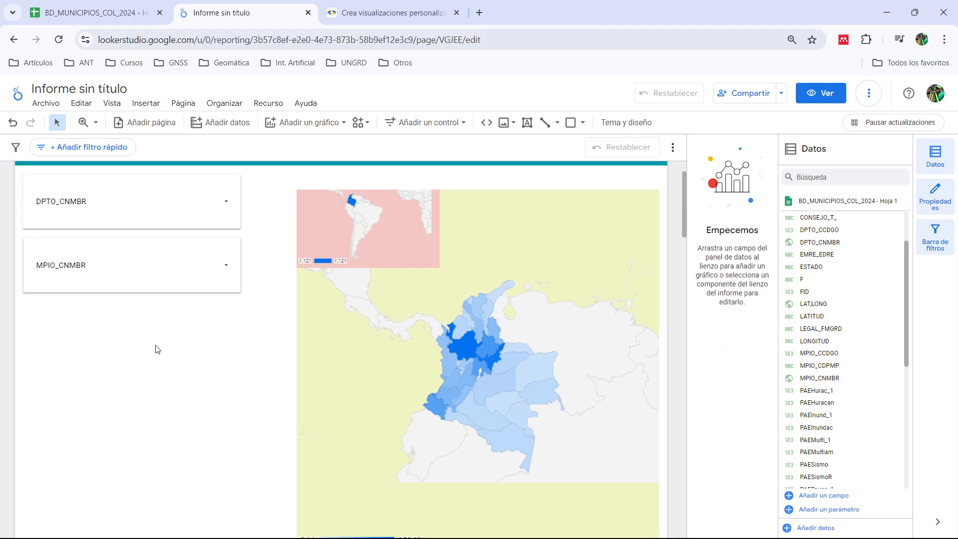
scroll(156, 357, down, 1)
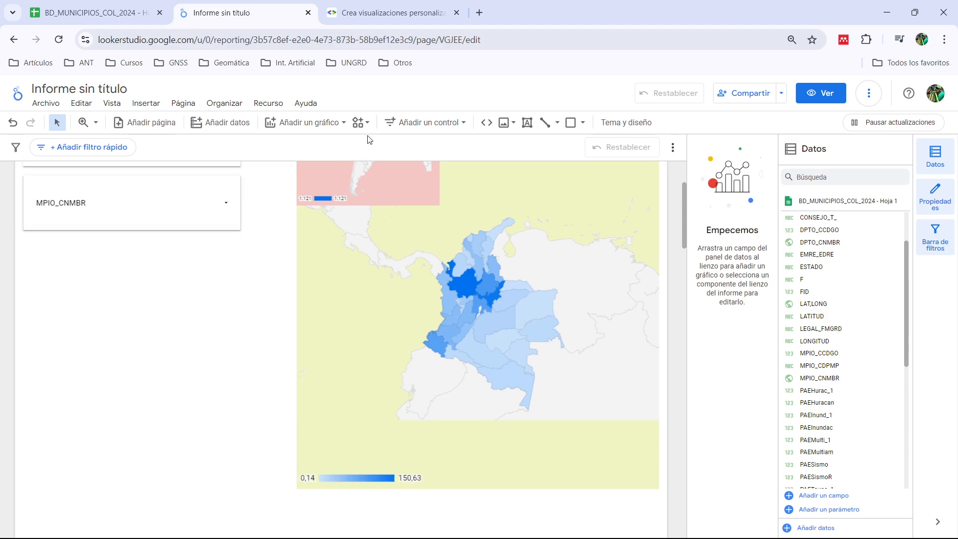
click(325, 124)
click(280, 356)
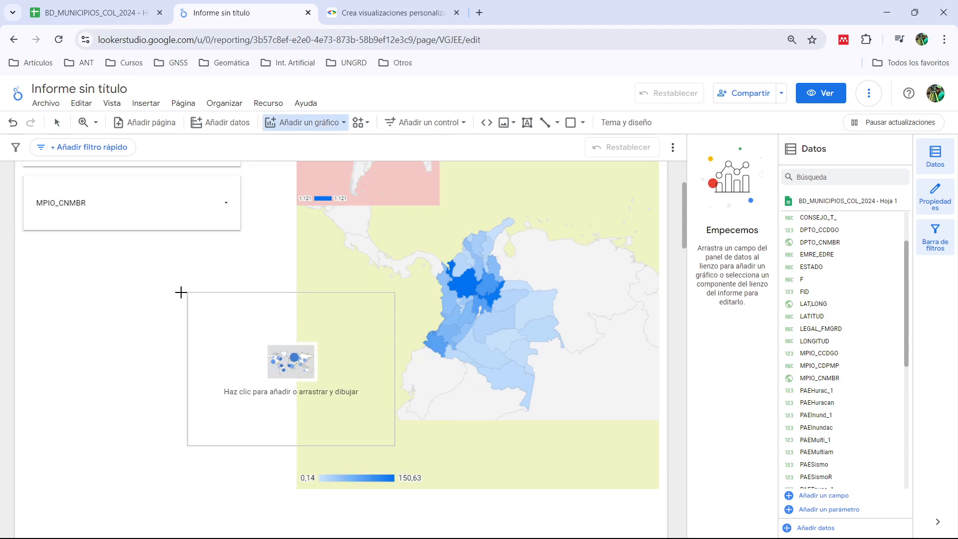
click(331, 123)
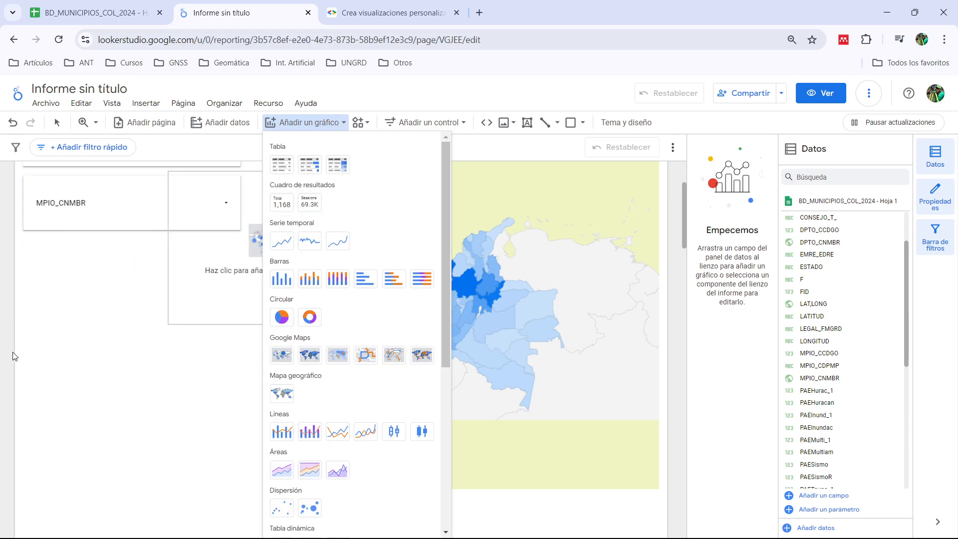
click(315, 123)
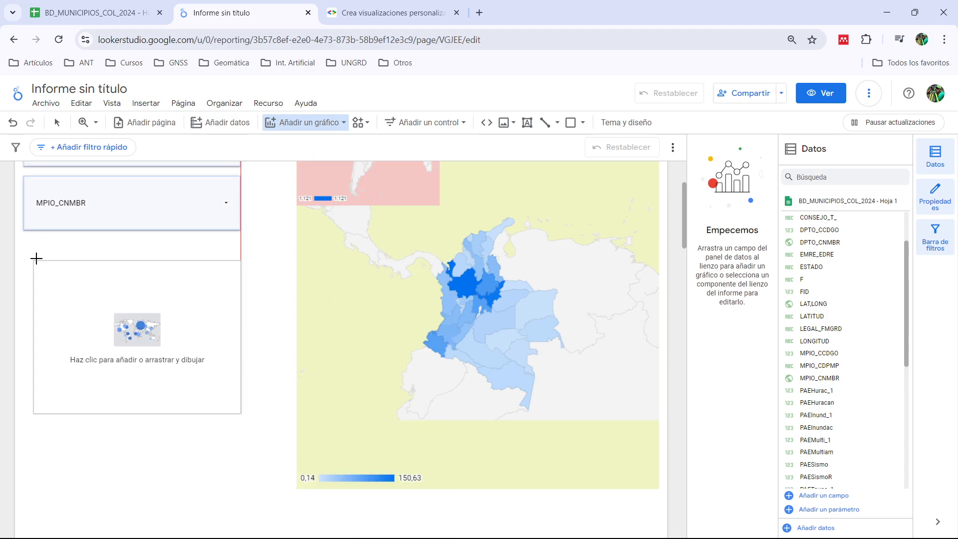
click(25, 243)
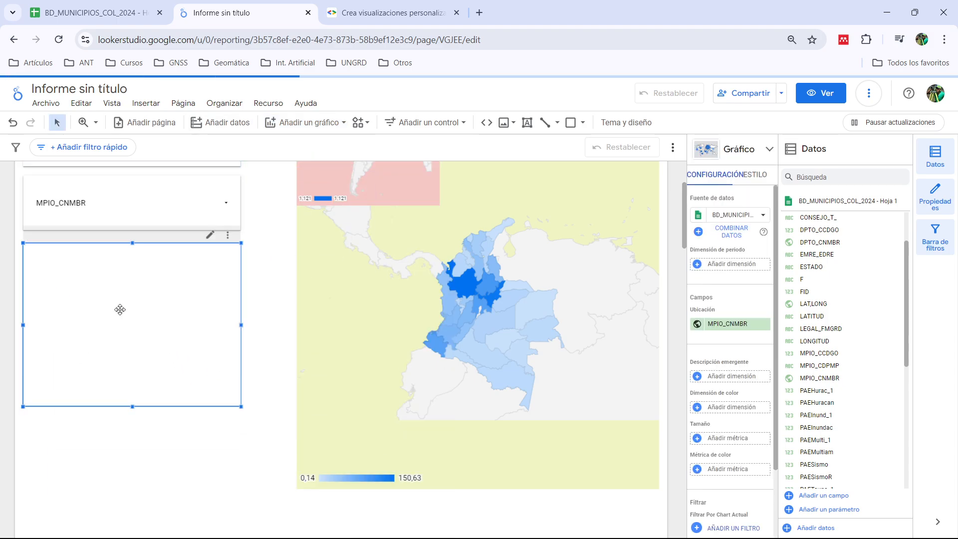
drag(237, 403, 291, 486)
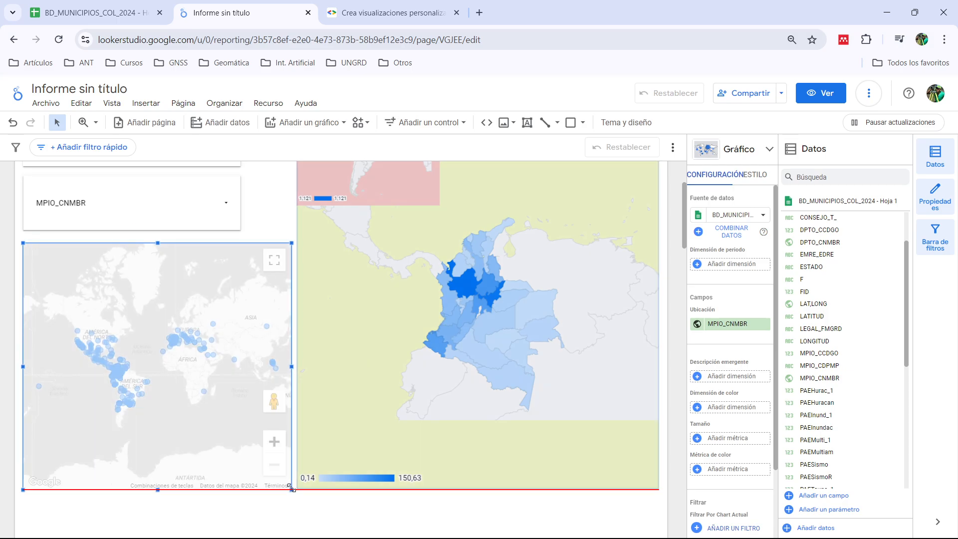
click(189, 508)
Step: Set the bubble map's location field to LAT,LONG and its background layer type to Satellite
click(145, 289)
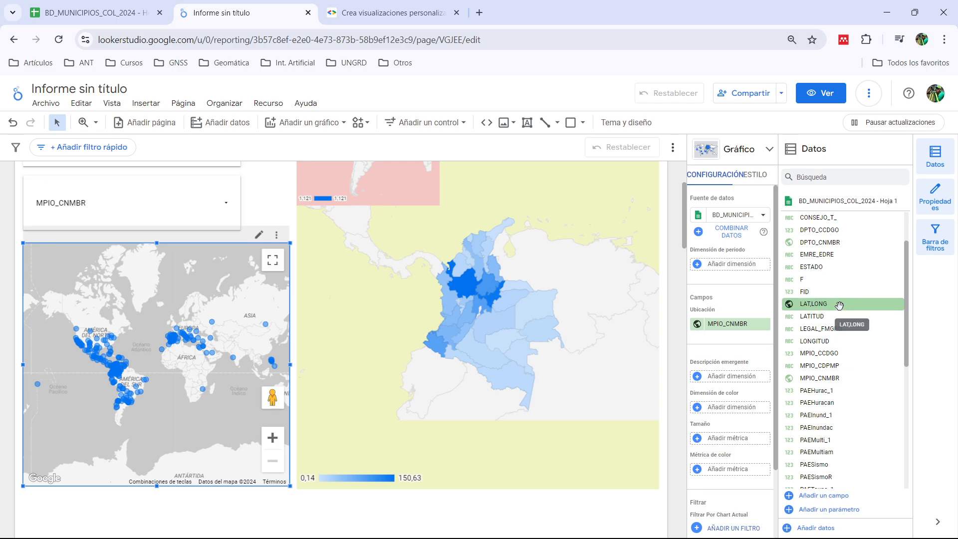
drag(838, 306, 760, 329)
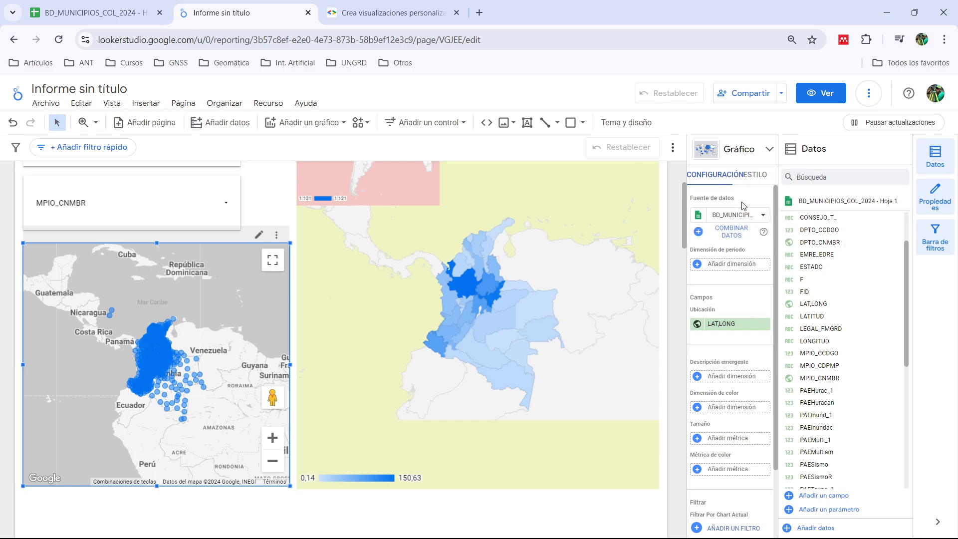
drag(688, 203, 659, 203)
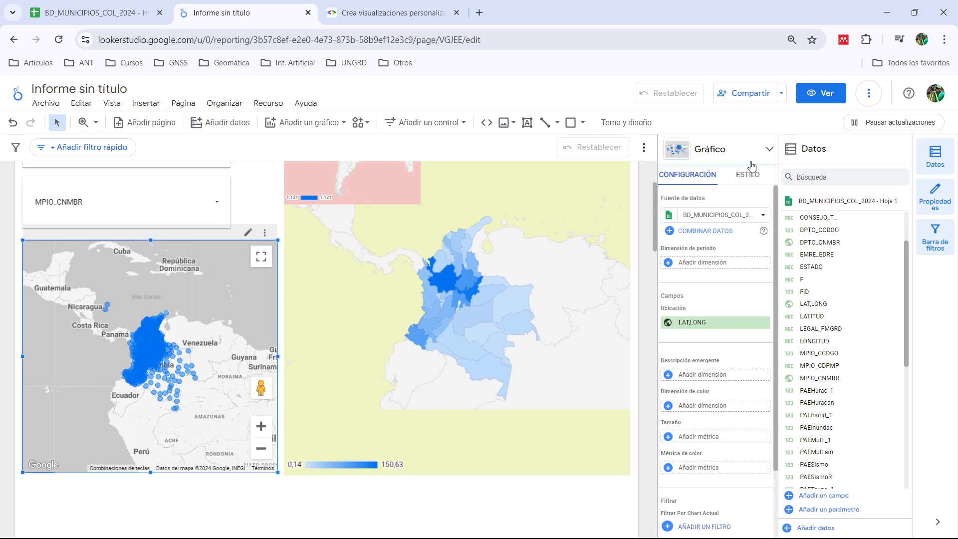
click(753, 175)
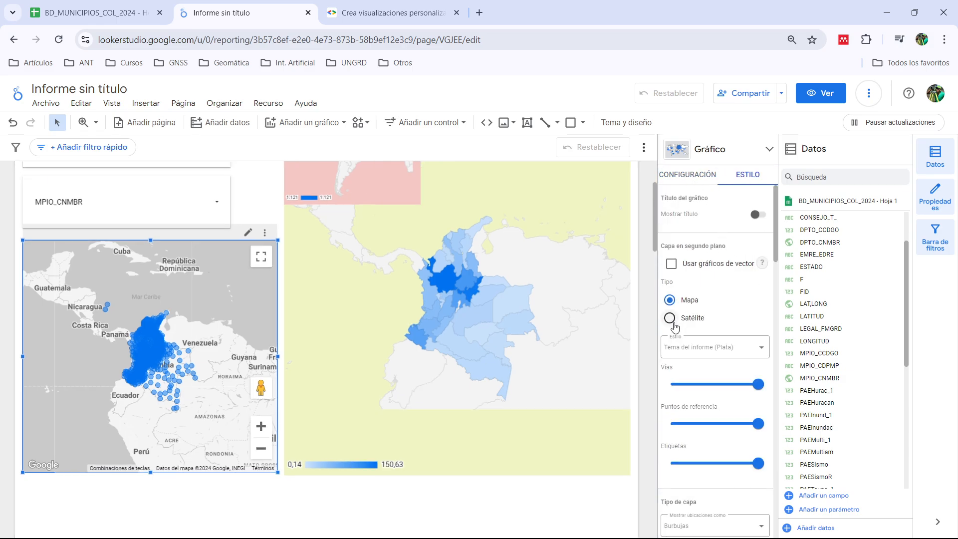
click(670, 318)
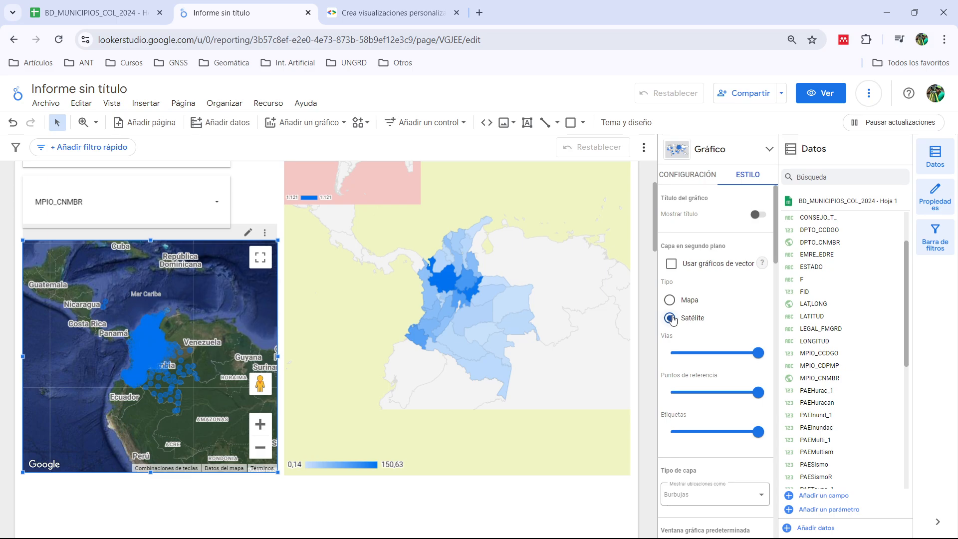
click(360, 300)
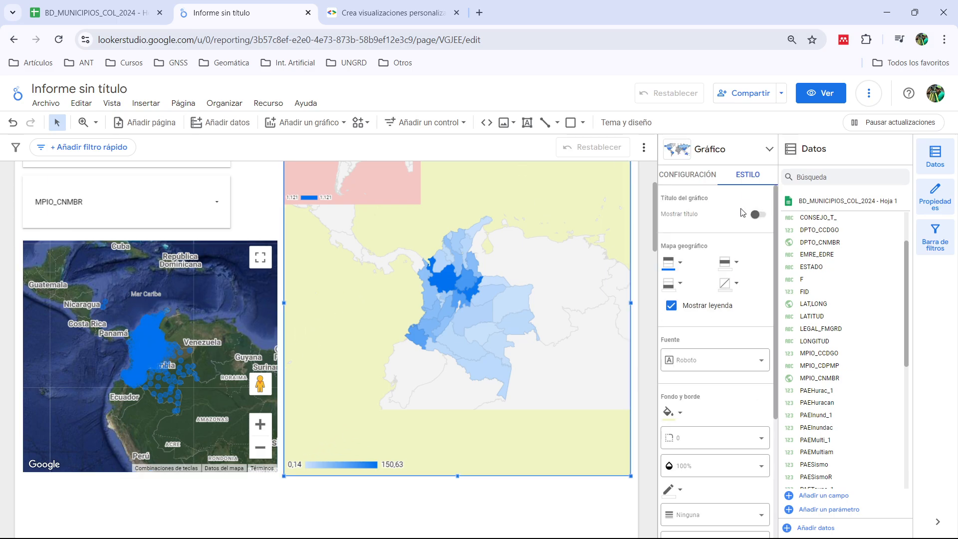
click(197, 271)
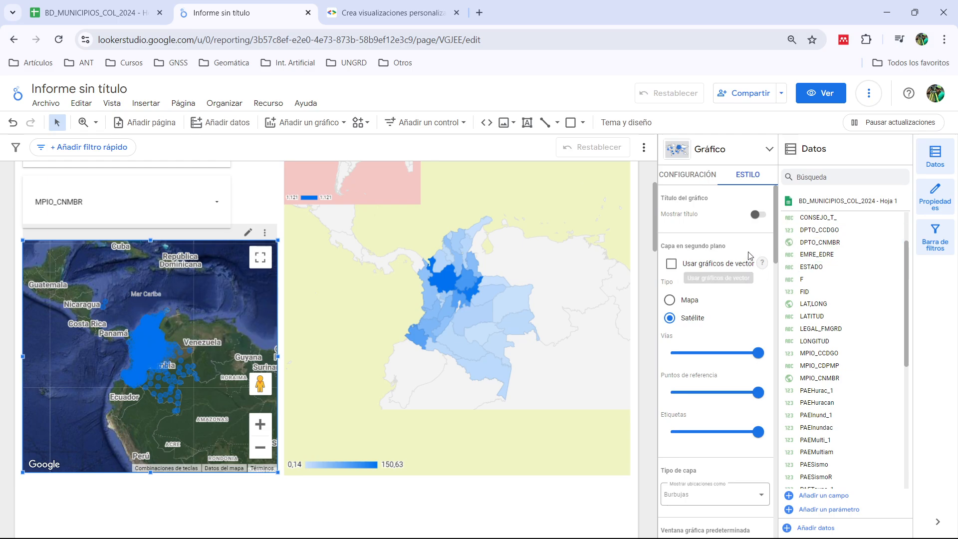
Step: Change the bubble map's bubble colour to the theme orange
drag(777, 244, 775, 316)
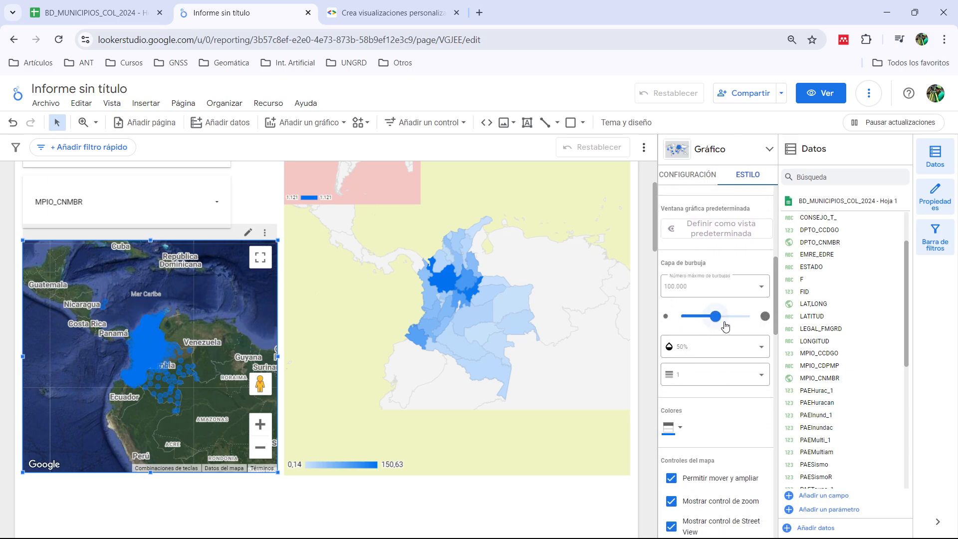
drag(715, 316, 706, 344)
click(680, 290)
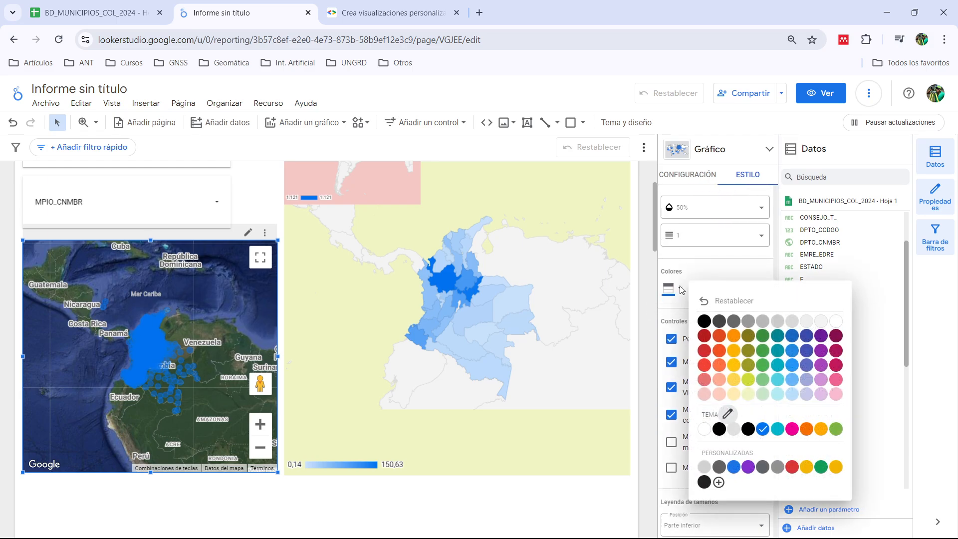
click(807, 429)
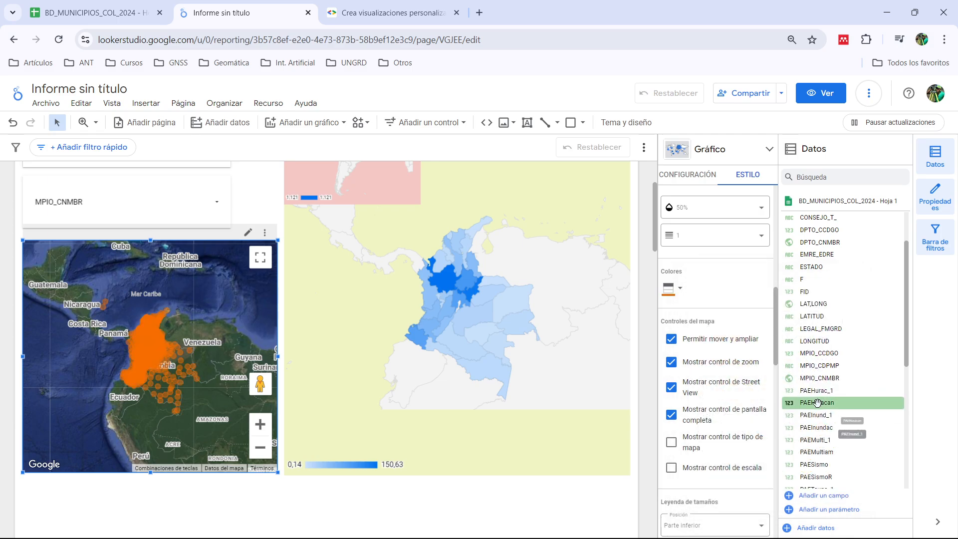
click(649, 430)
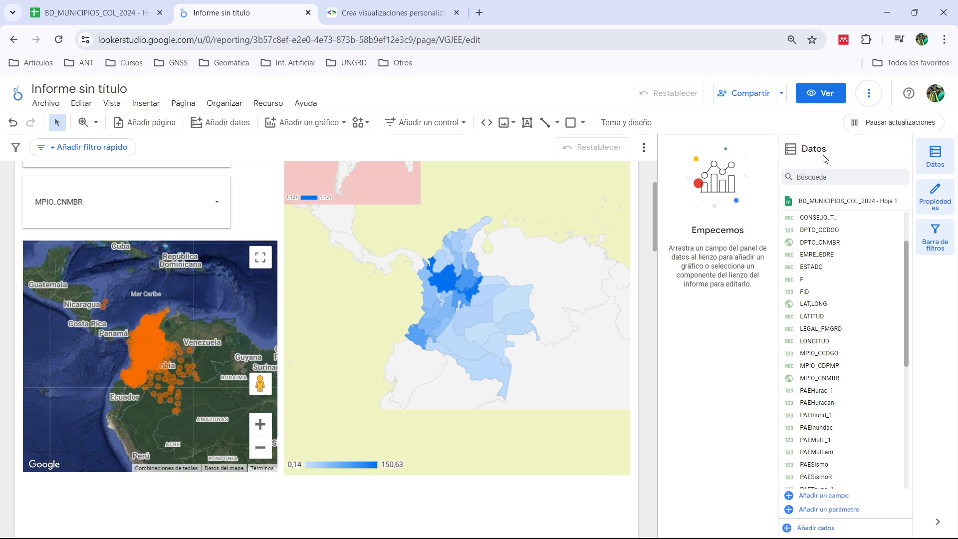
Step: Preview the report in view mode, starting from its header and filter controls
click(822, 93)
scroll(48, 194, up, 3)
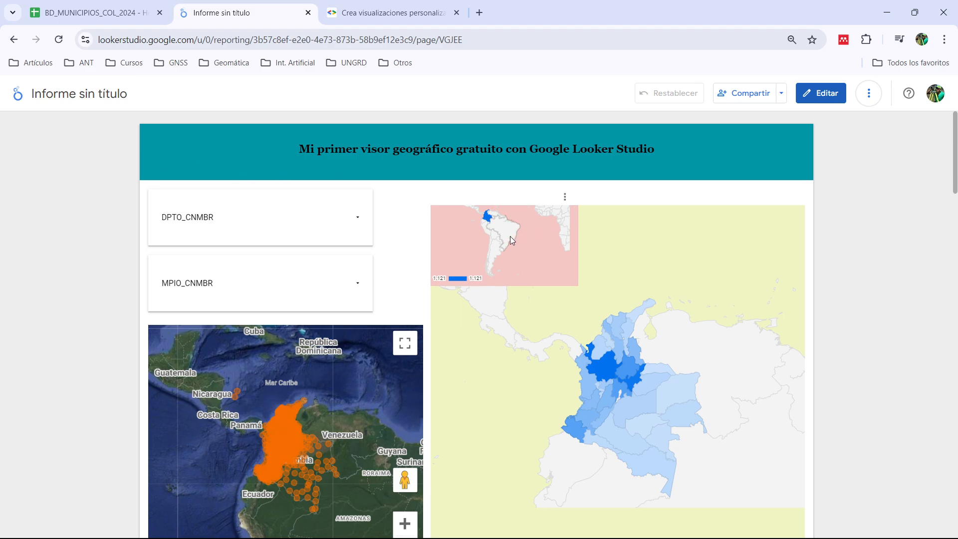
Step: Filter the report by department to show only ANTIOQUIA and BOYACÁ
mouse_move(488, 219)
scroll(675, 248, down, 1)
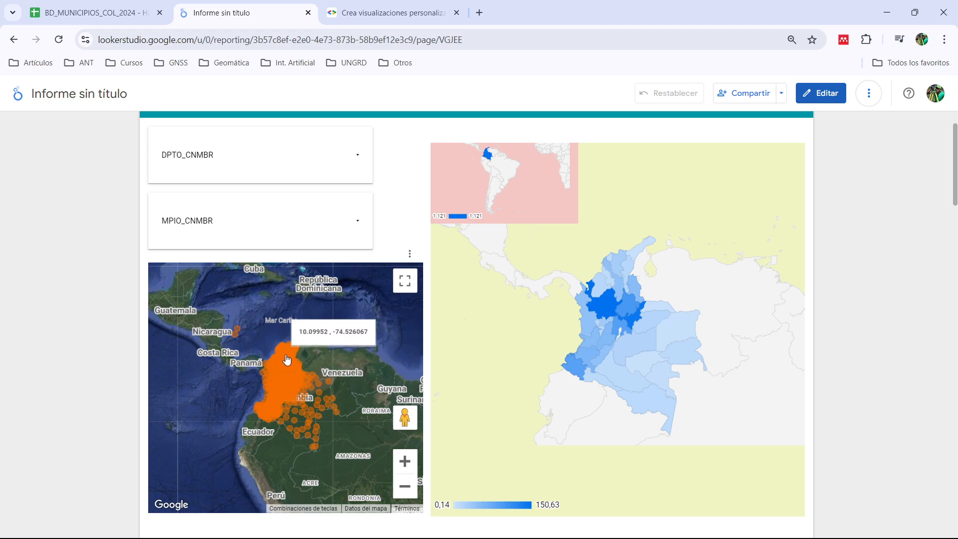
scroll(286, 387, up, 1)
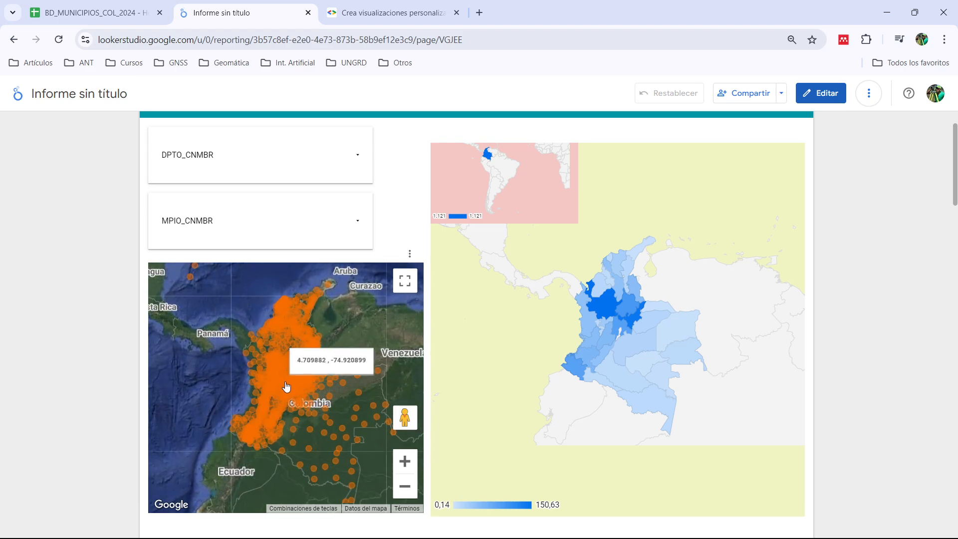
scroll(286, 387, up, 2)
scroll(292, 372, down, 3)
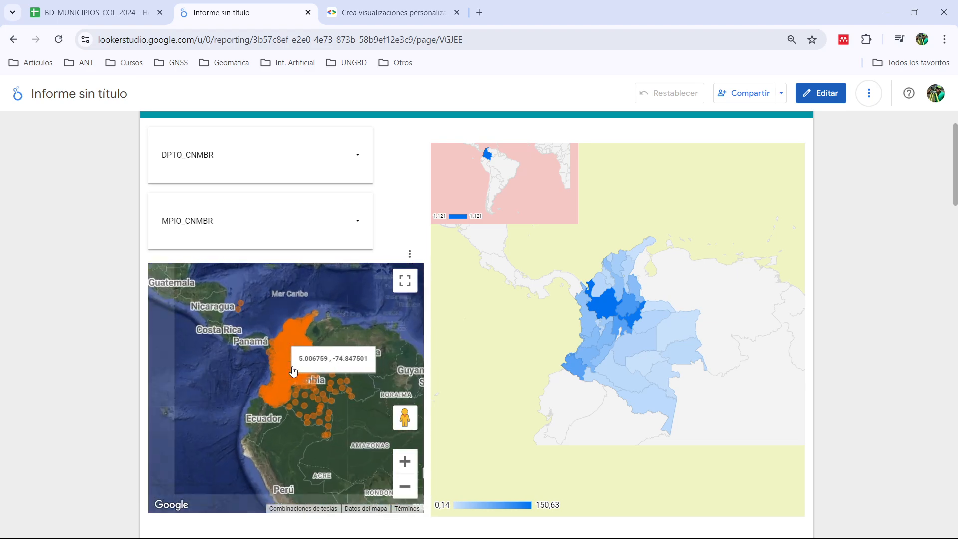
scroll(291, 371, up, 2)
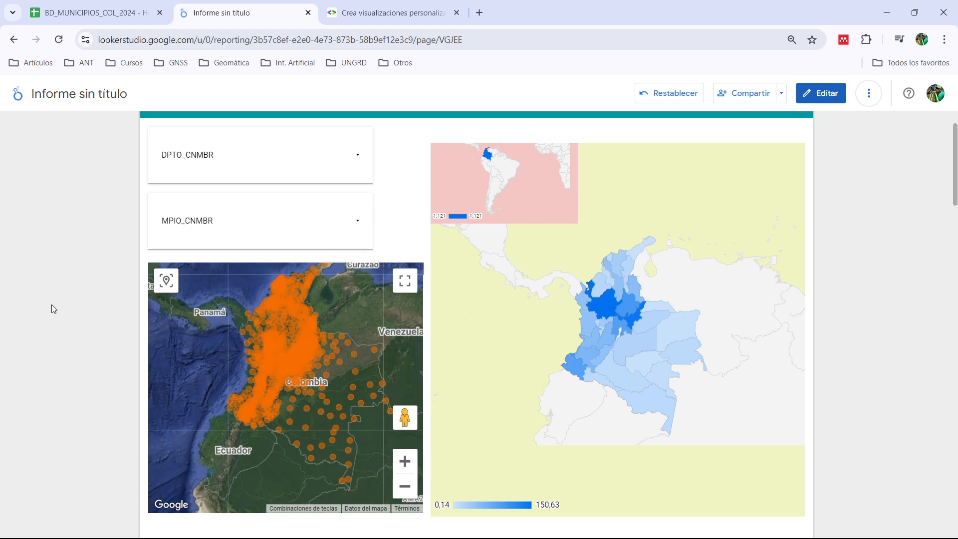
click(322, 153)
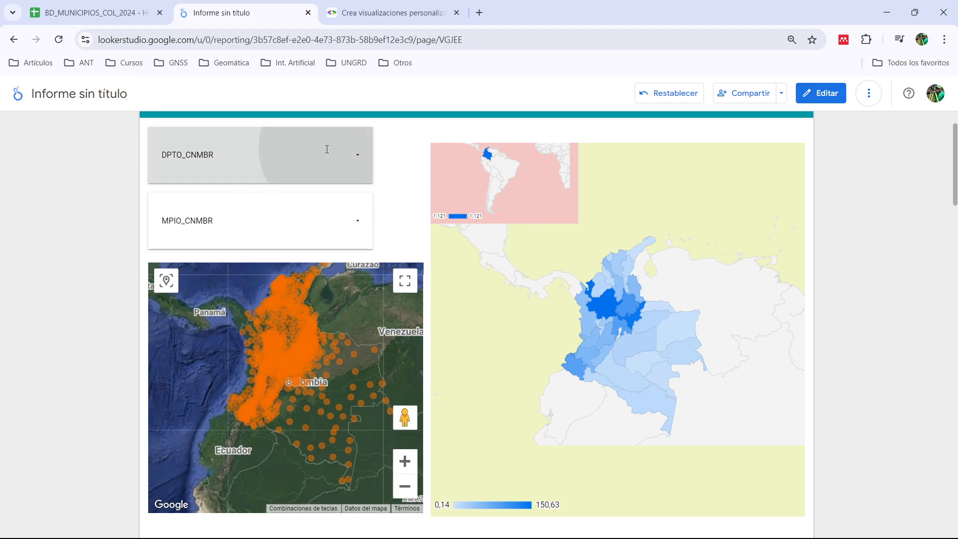
click(167, 137)
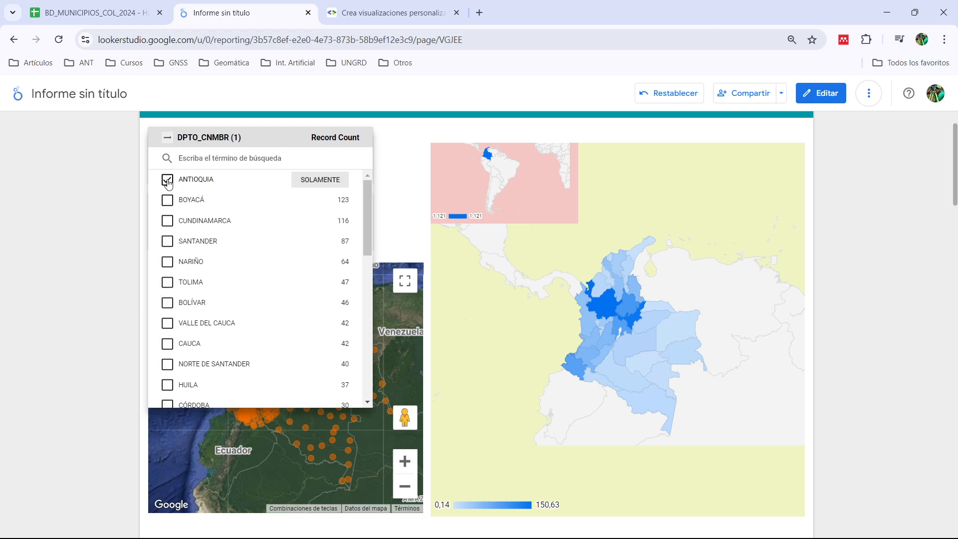
click(168, 200)
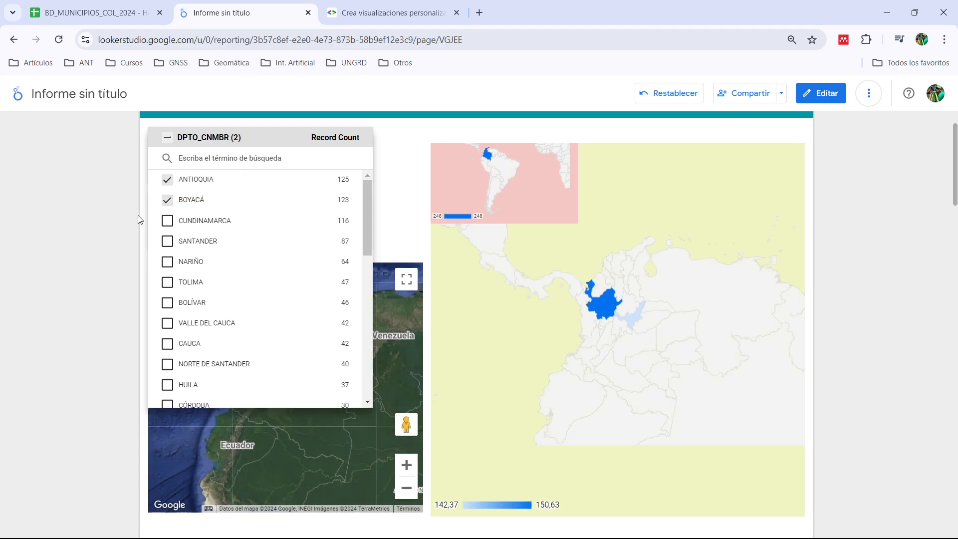
click(144, 218)
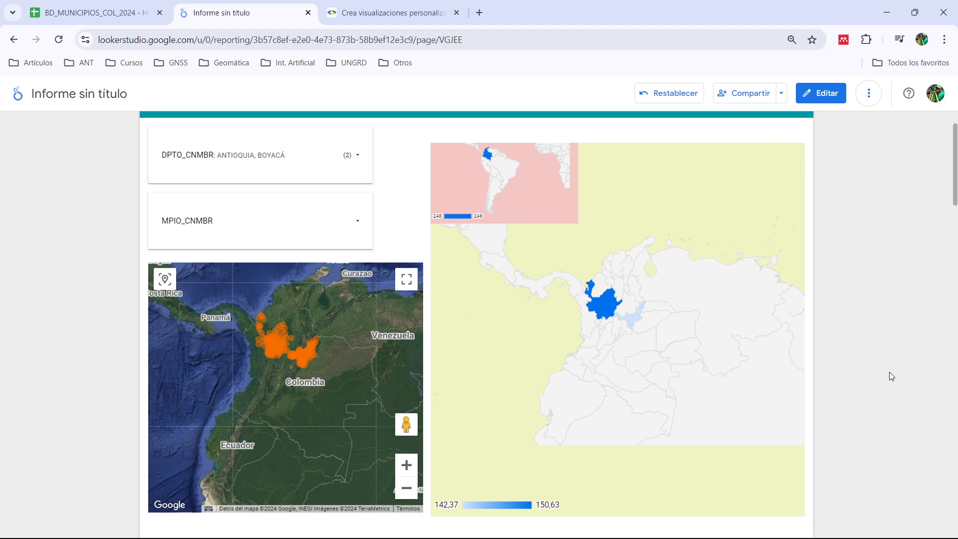
Step: Examine the filtered departments on both maps, looking closely at their municipality points on the satellite map
scroll(874, 449, down, 3)
scroll(845, 443, up, 3)
mouse_move(615, 302)
mouse_move(278, 344)
scroll(280, 346, up, 2)
scroll(280, 346, up, 1)
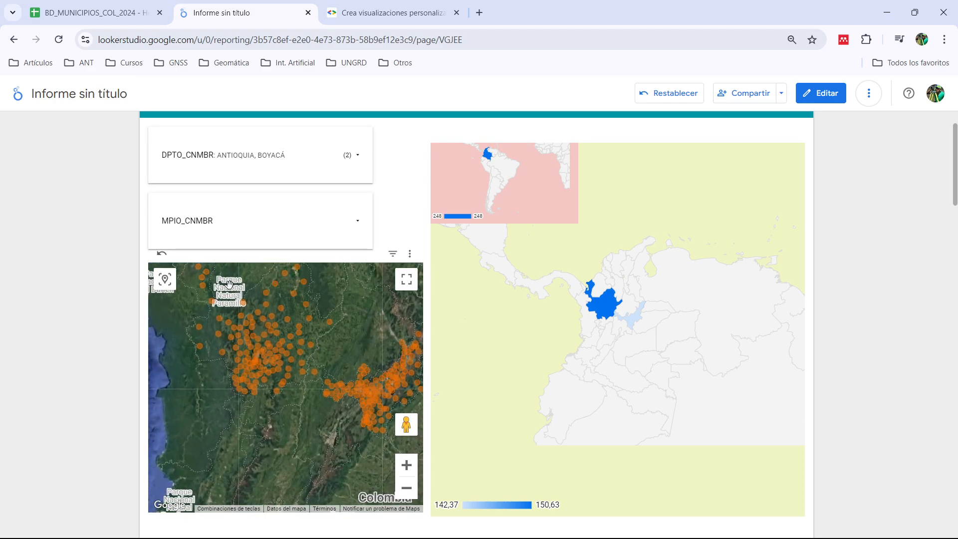
drag(346, 375, 297, 387)
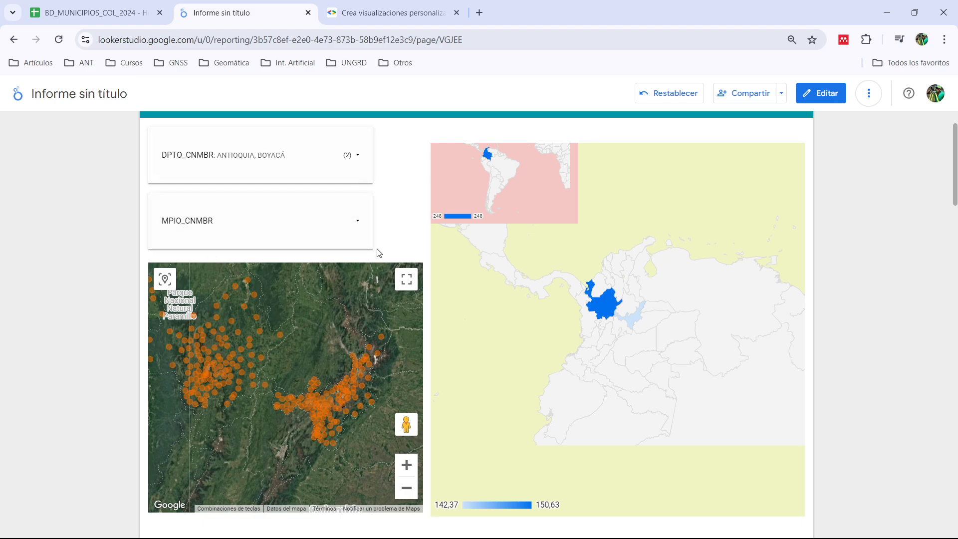
Step: Filter the report by municipality to show only MEDELLÍN and TUNJA
click(355, 226)
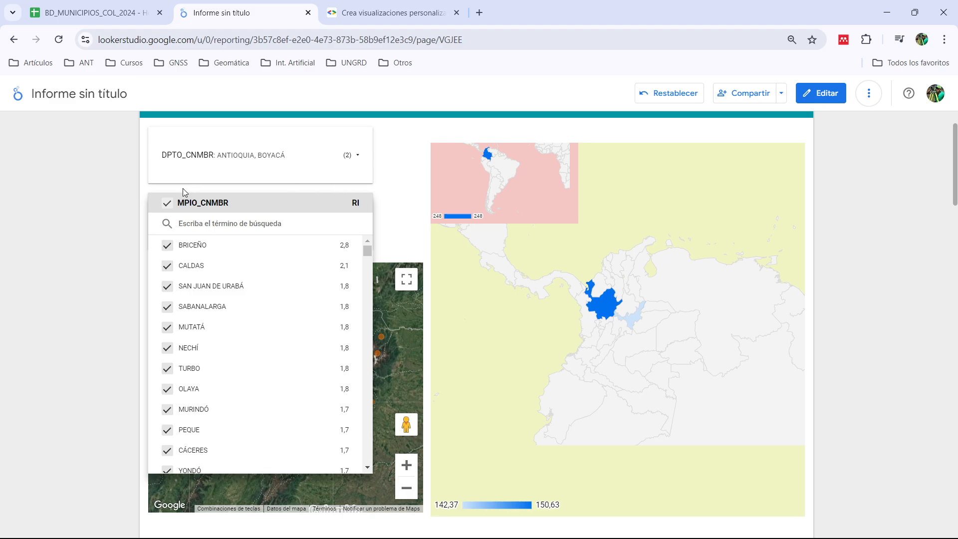
click(399, 199)
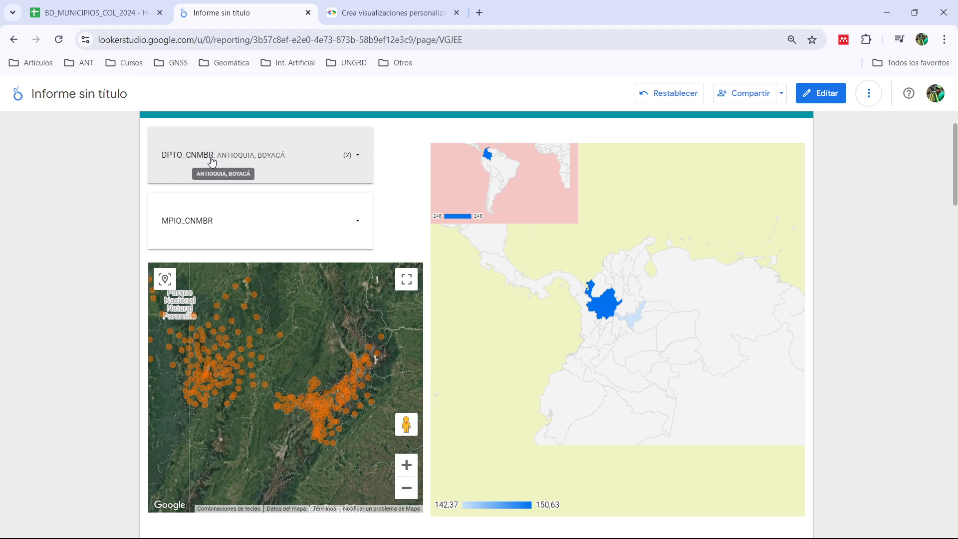
click(342, 220)
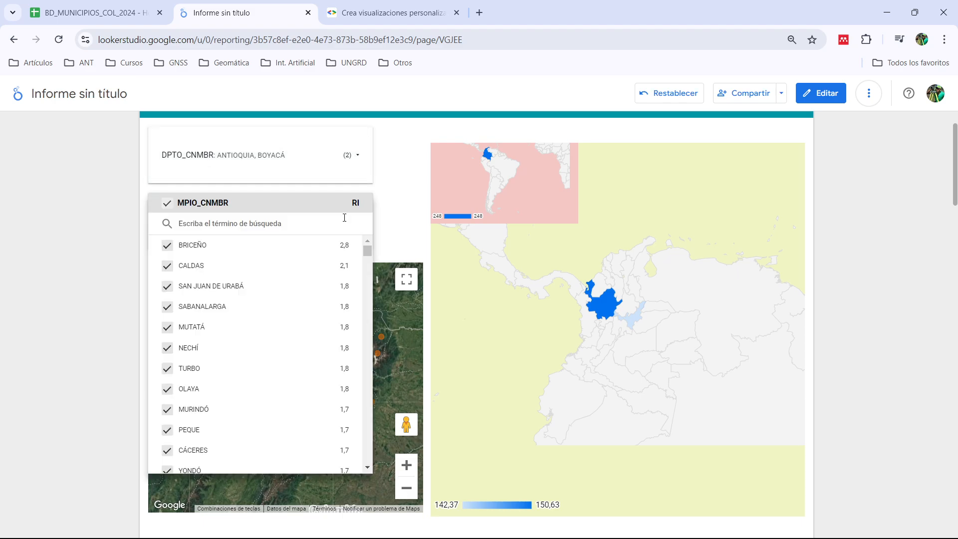
click(172, 209)
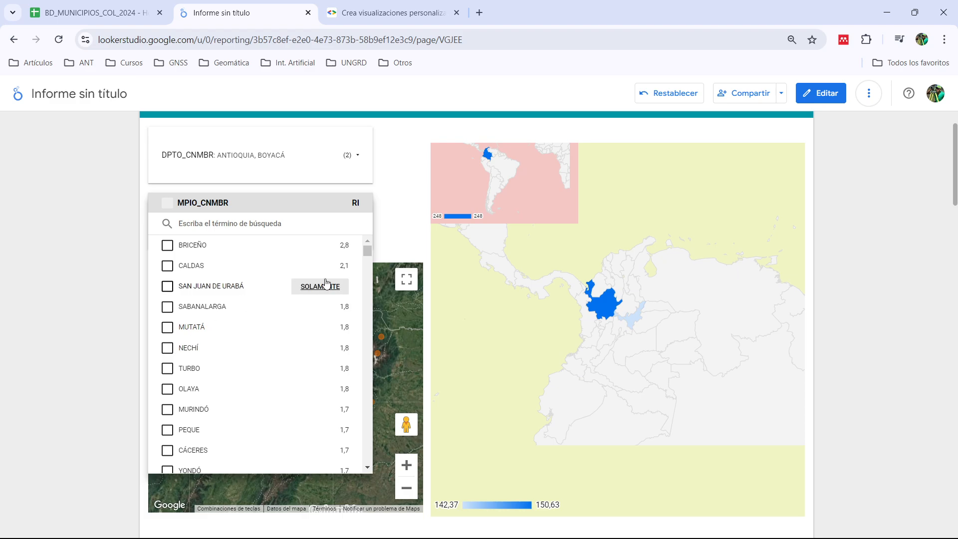
text(med)
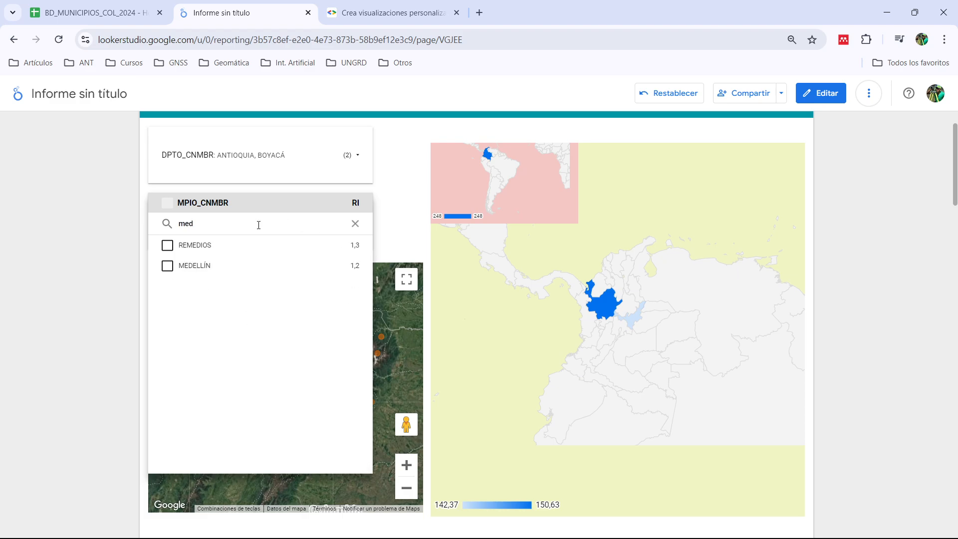
click(167, 266)
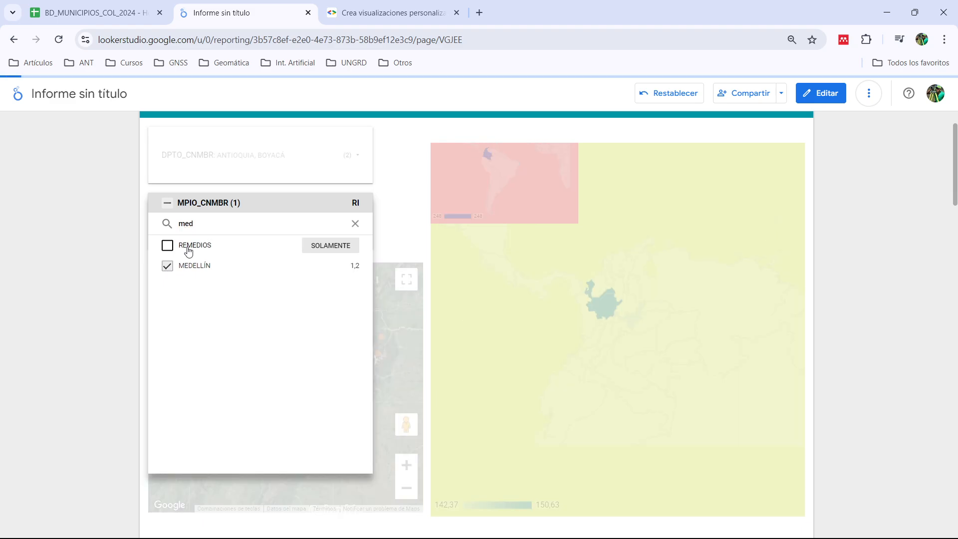
drag(195, 223, 175, 223)
text(tun)
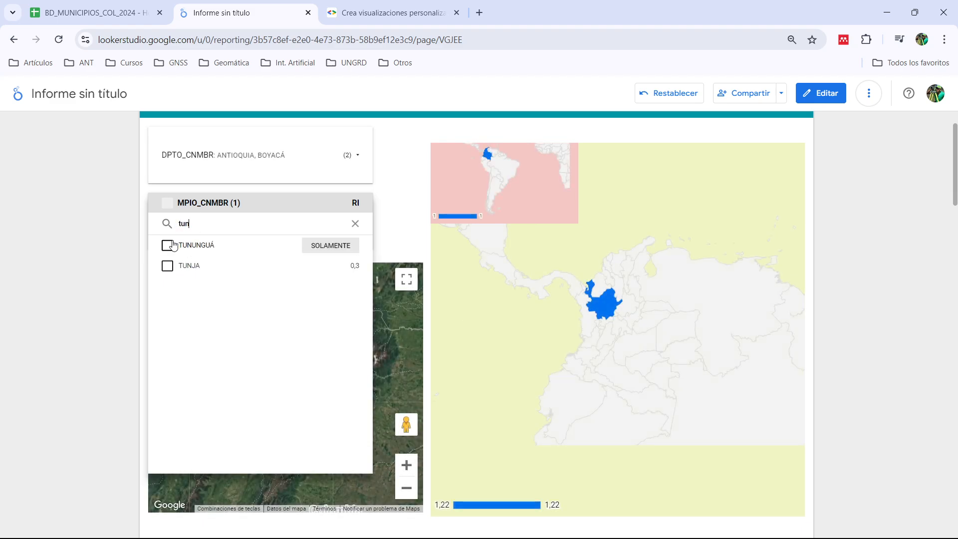
click(167, 265)
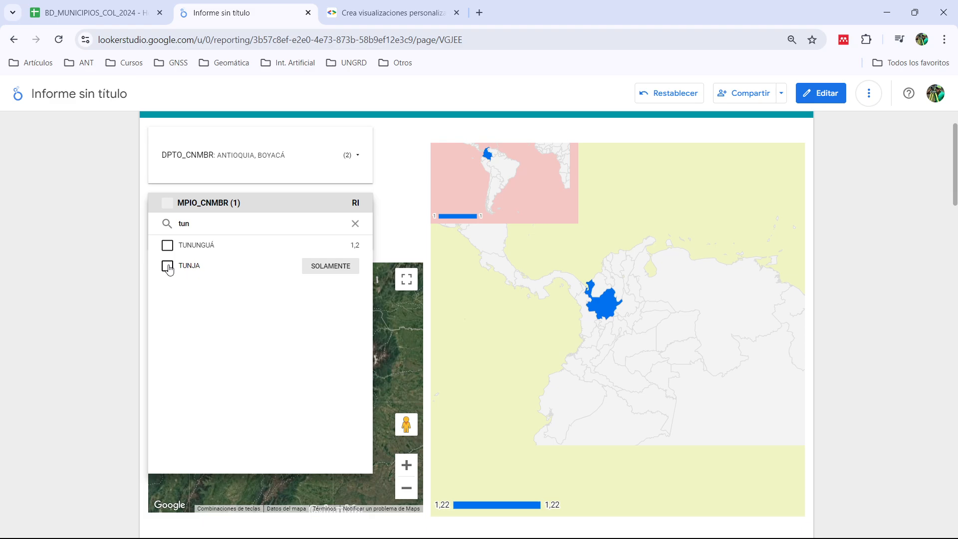
click(391, 225)
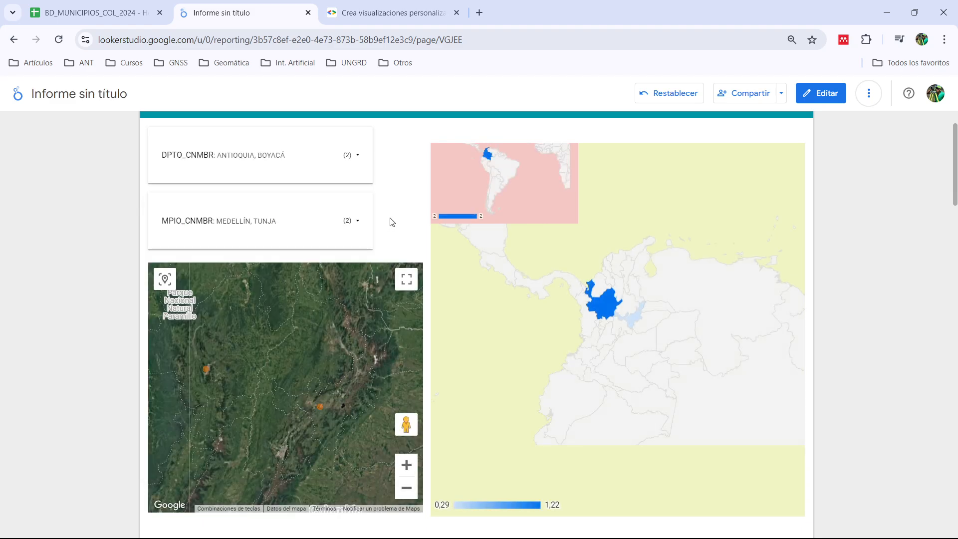
Step: Check the filtered points on the satellite map, and put the report in edit mode with the DPTO_CNMBR and MPIO_CNMBR filters cleared
scroll(242, 375, down, 1)
scroll(226, 386, up, 1)
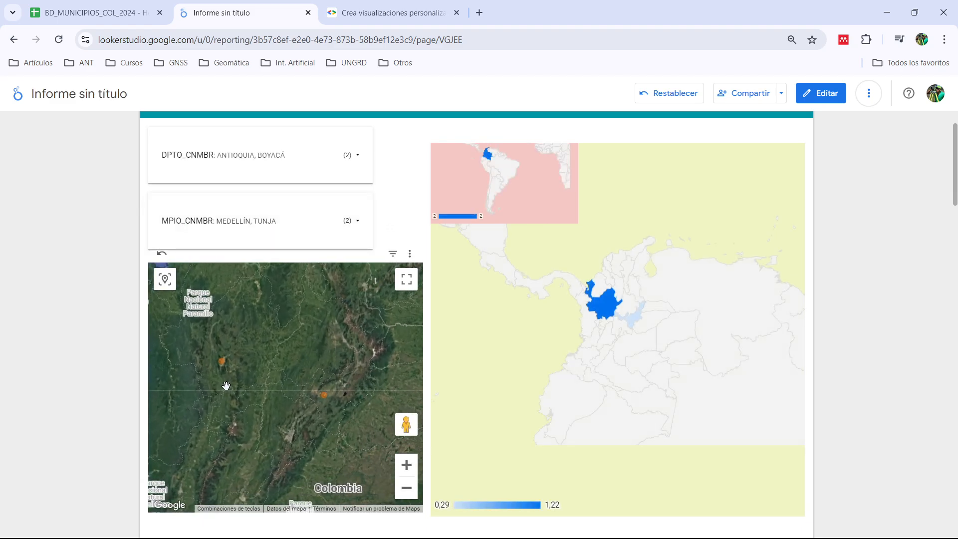
scroll(226, 386, up, 1)
scroll(244, 355, down, 3)
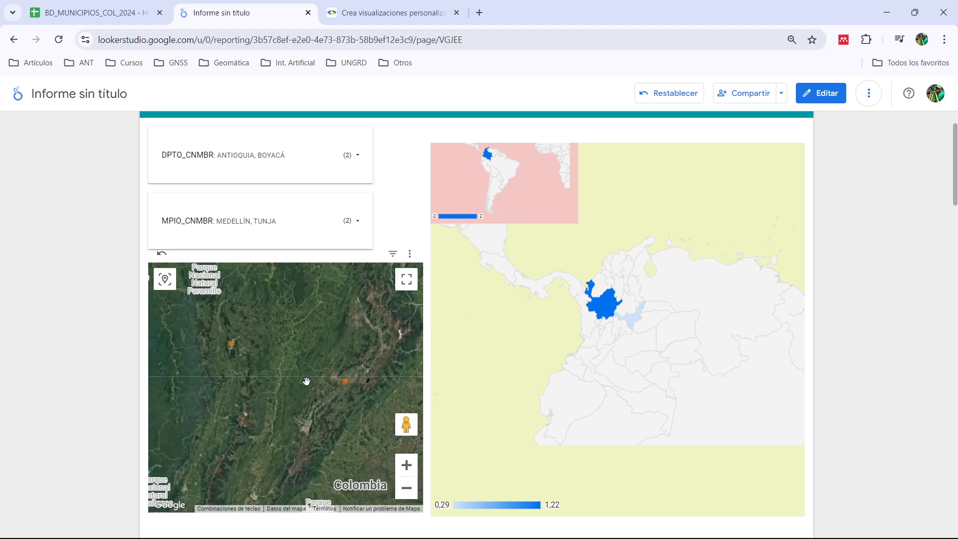
scroll(243, 356, up, 1)
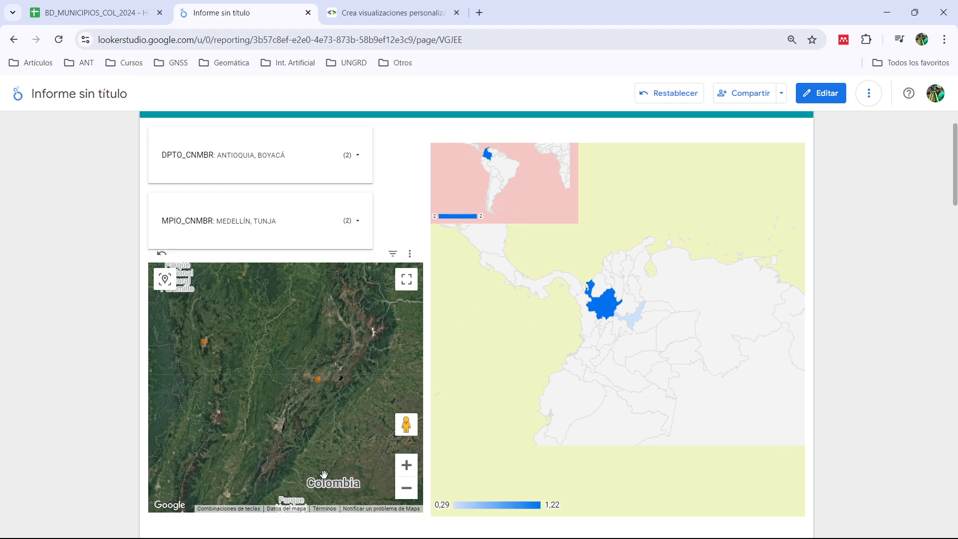
scroll(849, 397, down, 3)
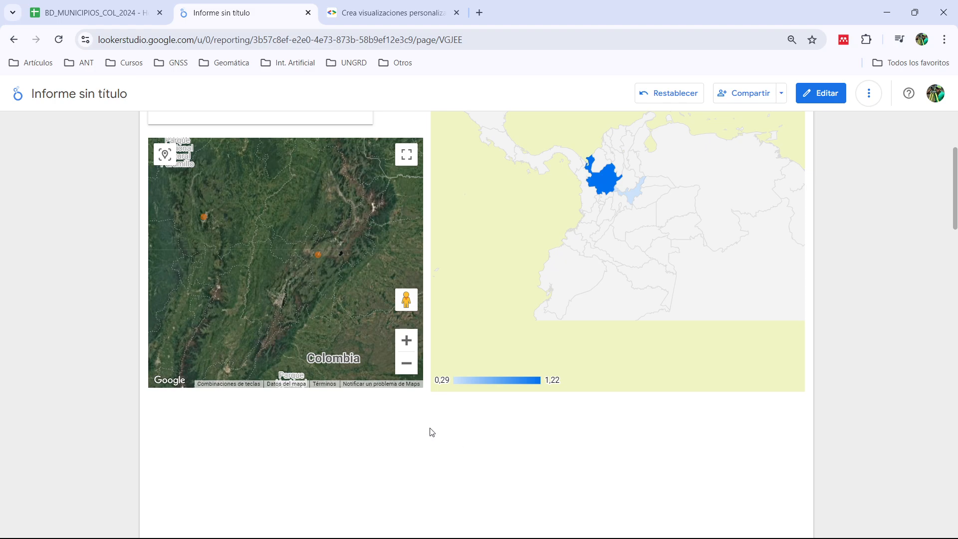
click(823, 93)
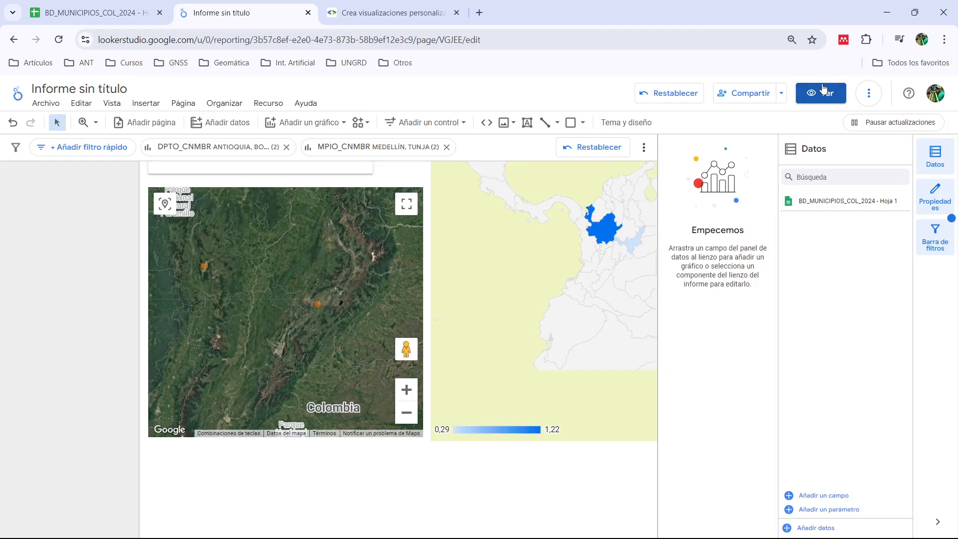
click(155, 241)
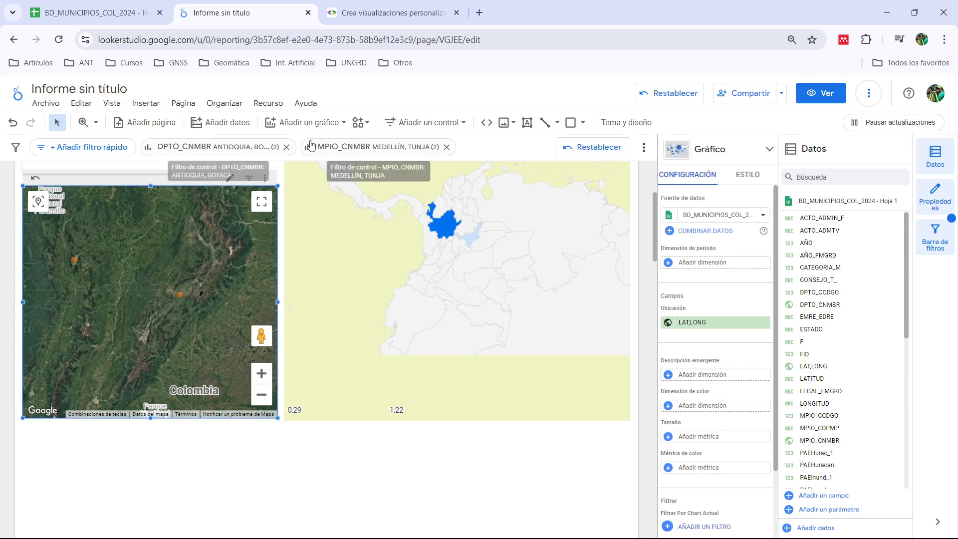
click(287, 147)
click(287, 148)
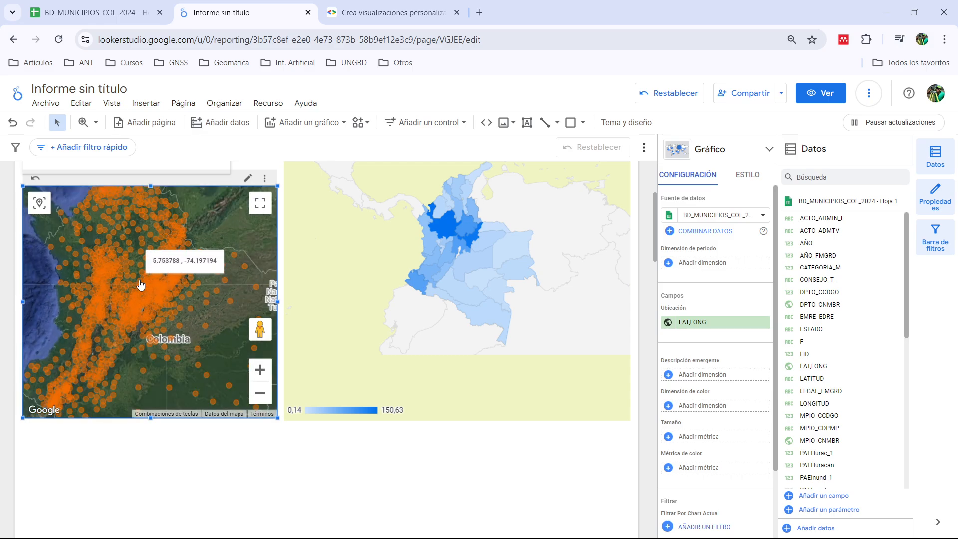
scroll(167, 458, up, 1)
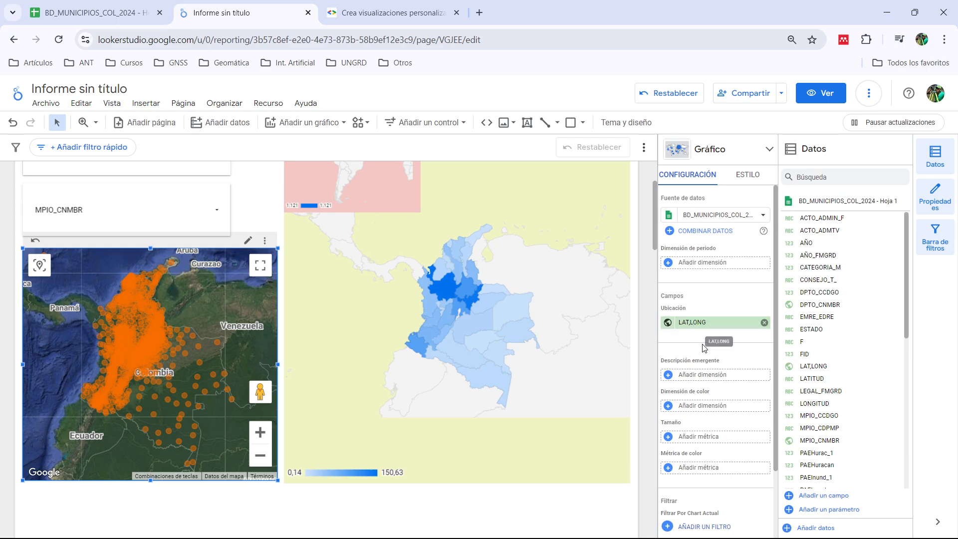
scroll(729, 350, down, 1)
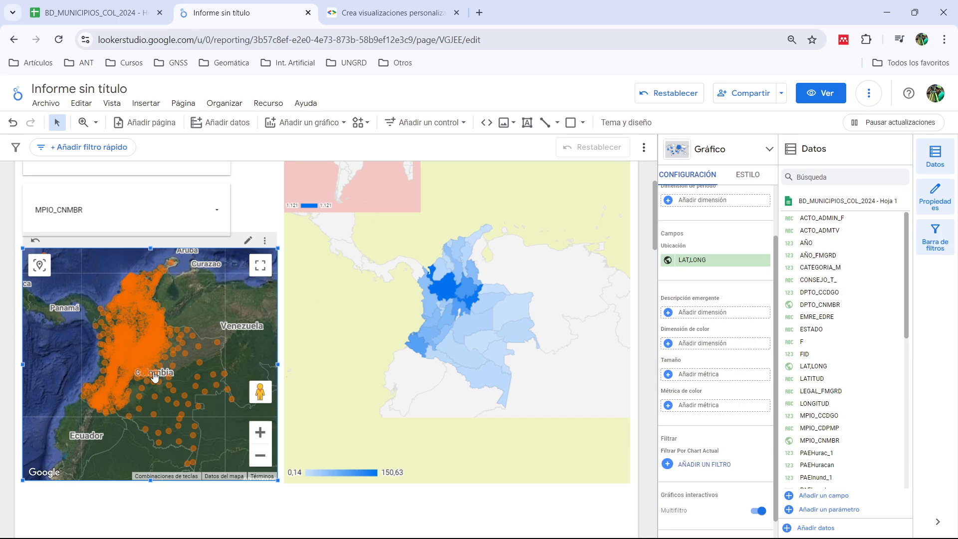
click(188, 515)
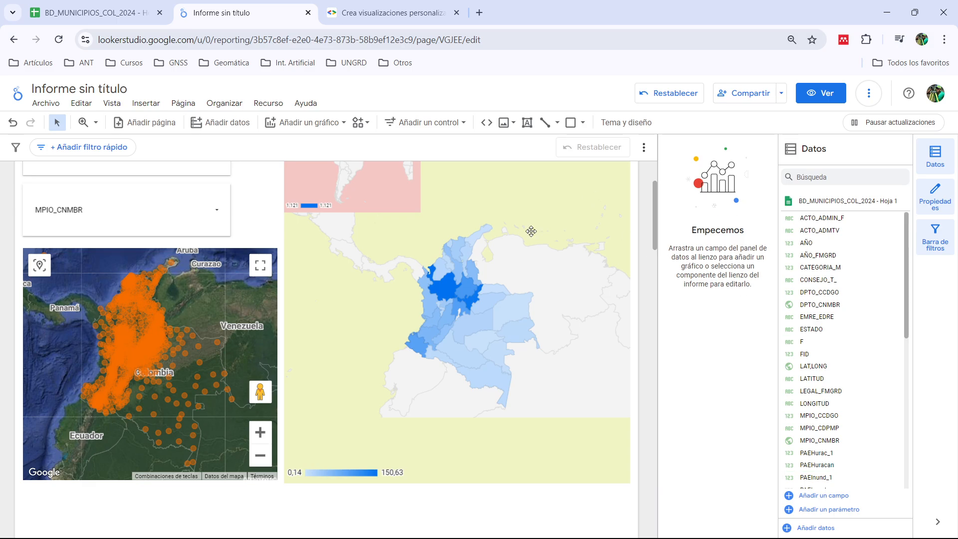
click(148, 334)
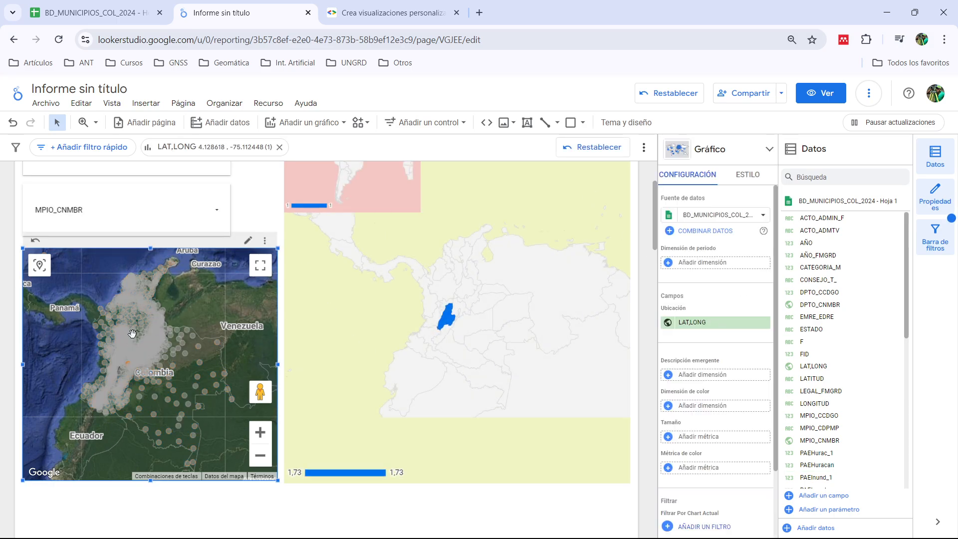
click(280, 147)
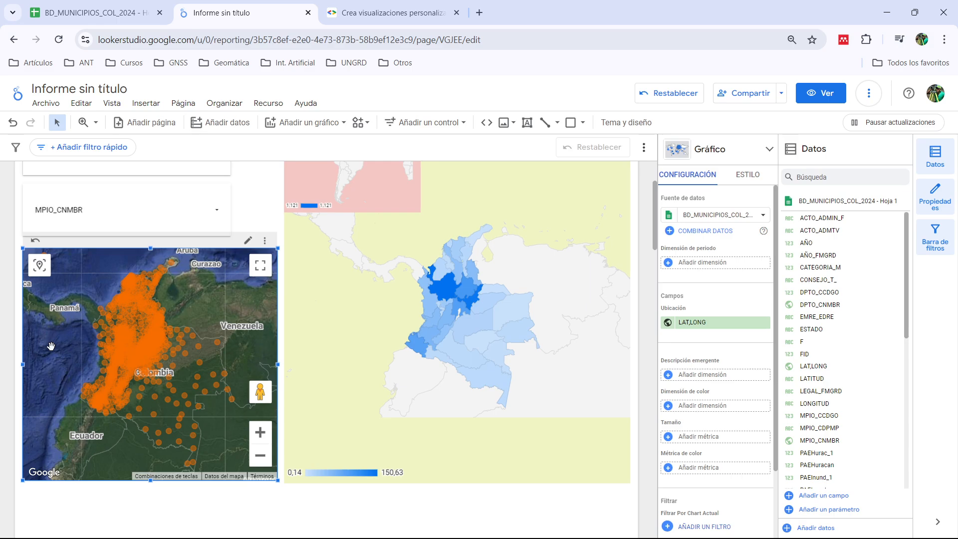
Step: Assign the RI field as the size metric of the satellite point map
click(82, 499)
click(62, 386)
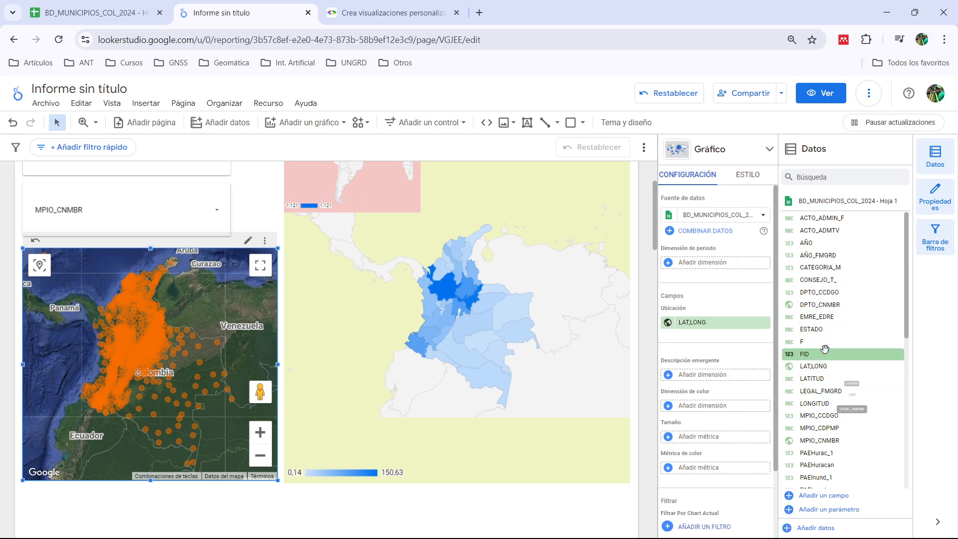
scroll(828, 352, down, 6)
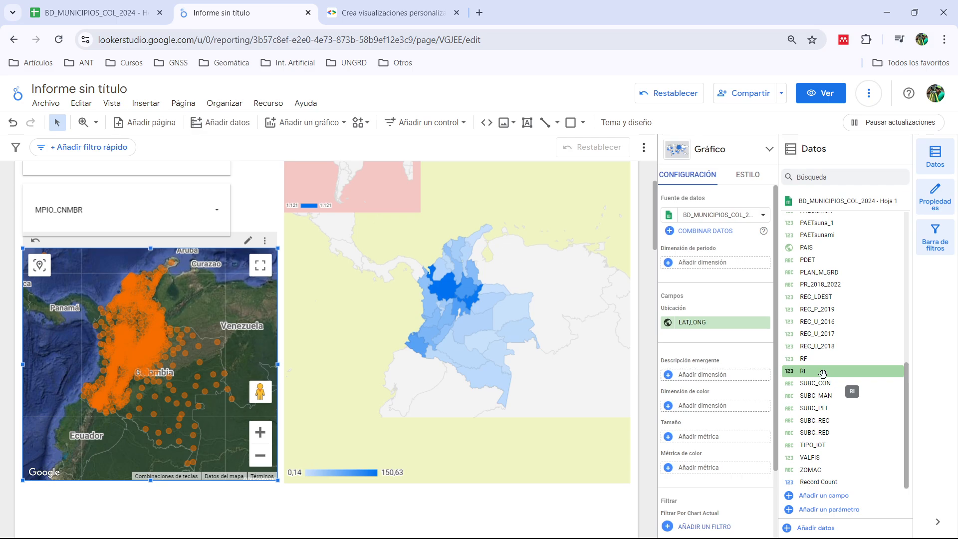
drag(823, 373, 721, 444)
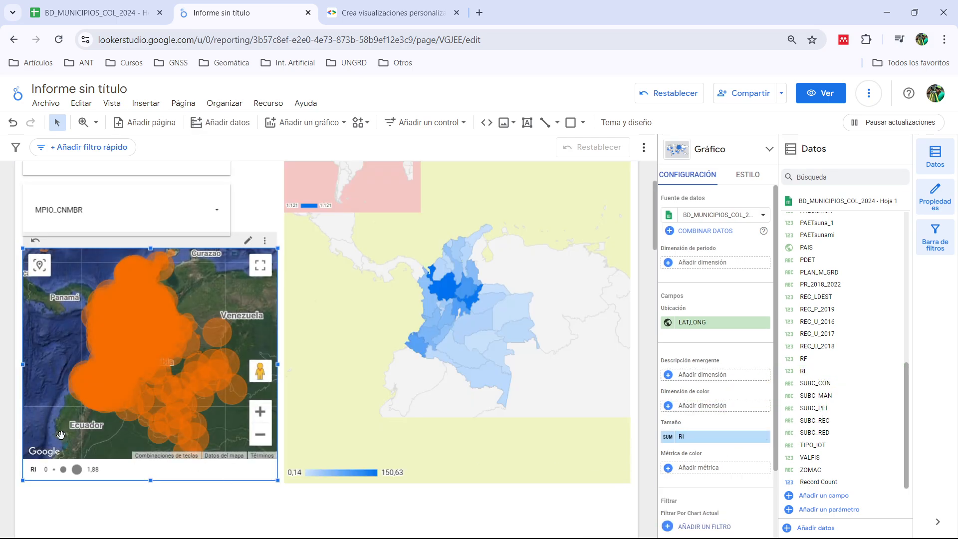
scroll(138, 353, down, 1)
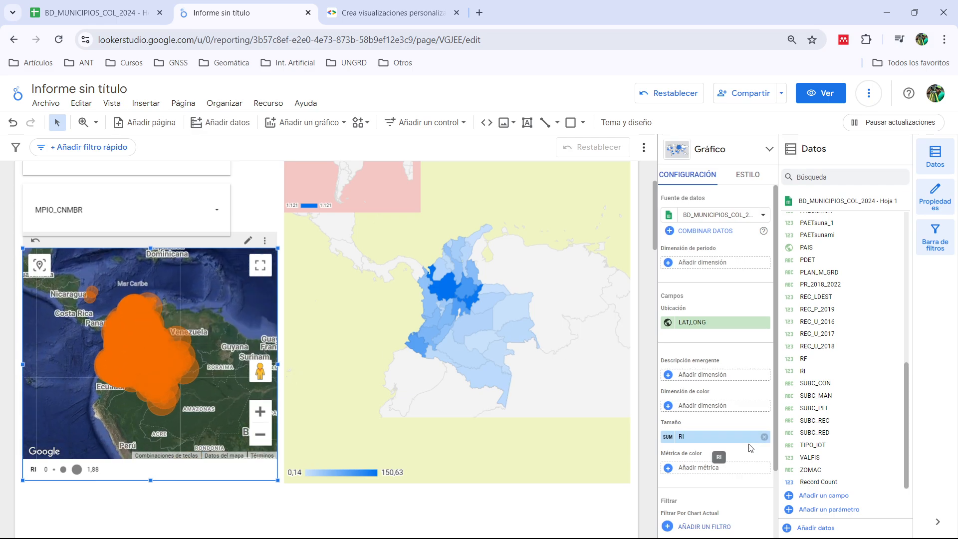
Step: Reduce the bubble size in the satellite map's bubble layer style
click(748, 176)
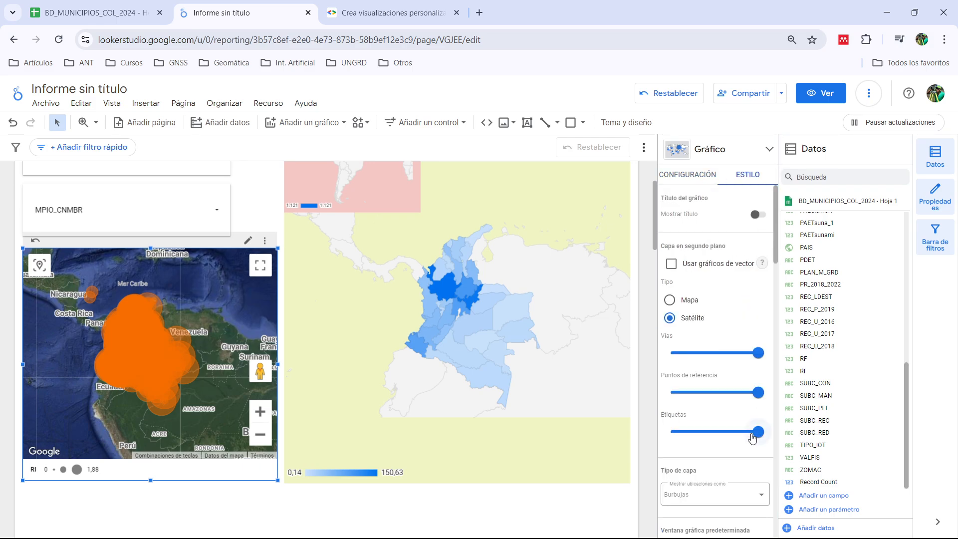
scroll(747, 418, down, 5)
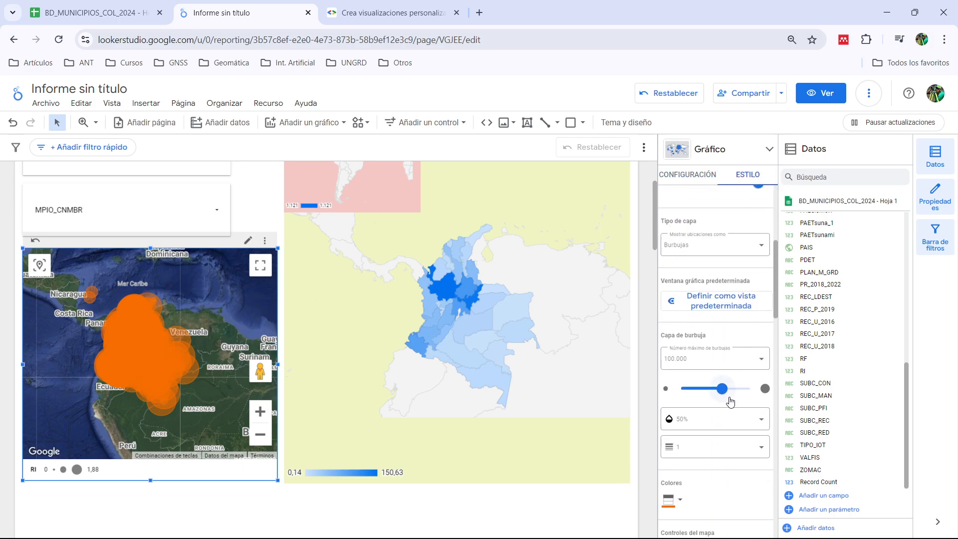
drag(723, 394, 701, 396)
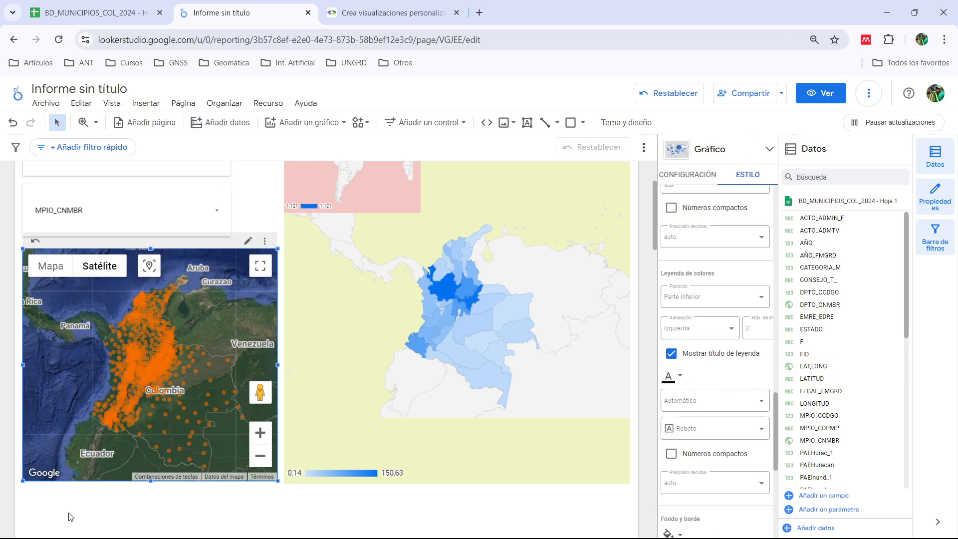
Step: Select the satellite map and set the RI field as the metric that sizes its points
click(260, 199)
click(127, 307)
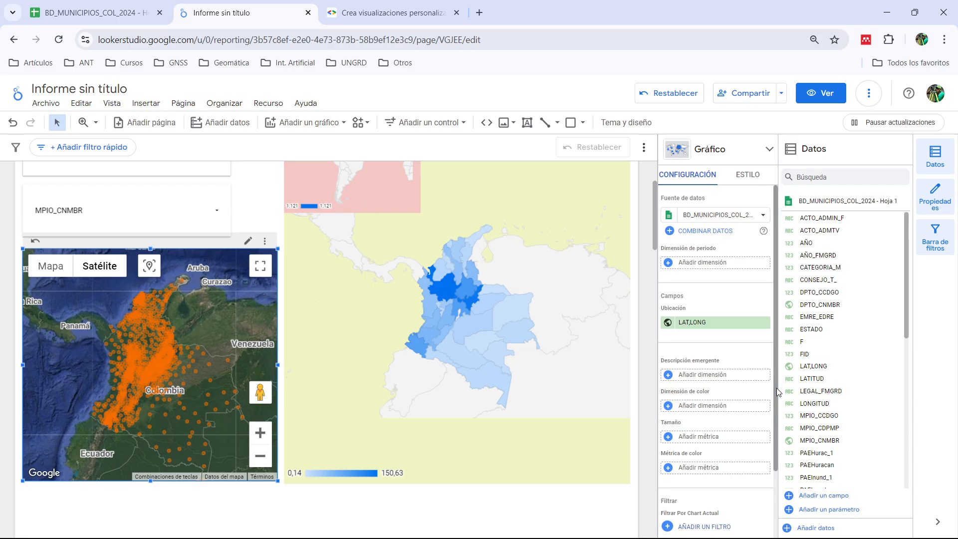
scroll(708, 395, down, 1)
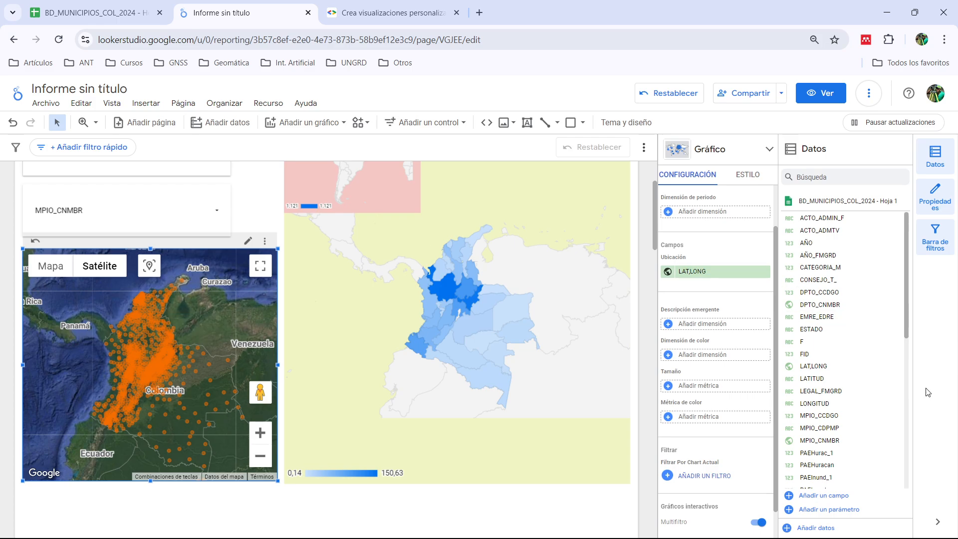
scroll(852, 382, down, 5)
scroll(852, 382, down, 2)
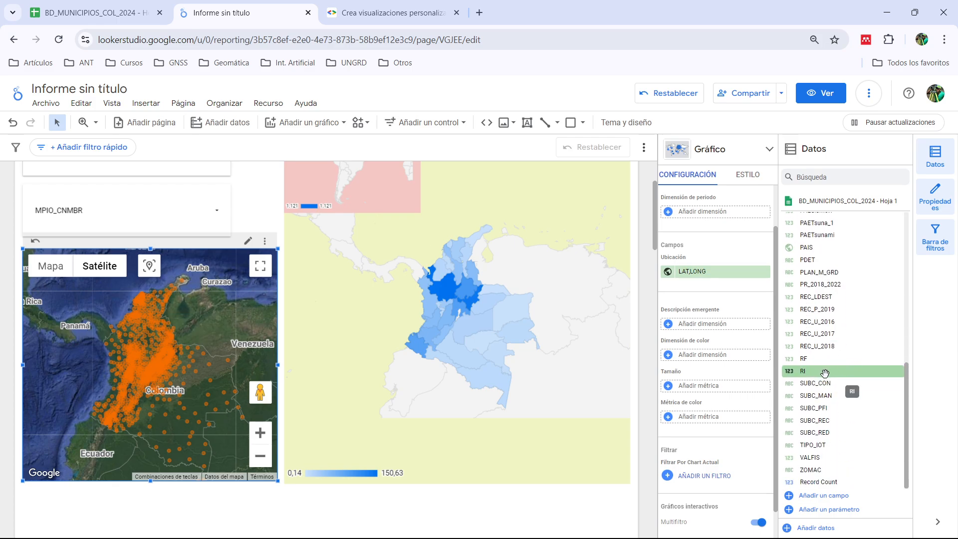
drag(825, 373, 726, 394)
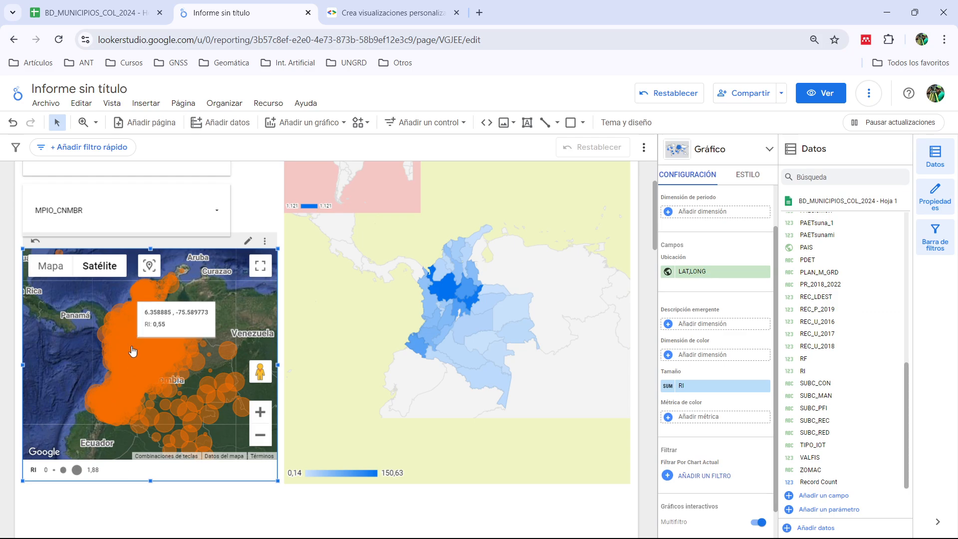
Step: Try RI as the satellite map's color dimension instead of its size metric, and return it to the size metric
scroll(135, 359, up, 3)
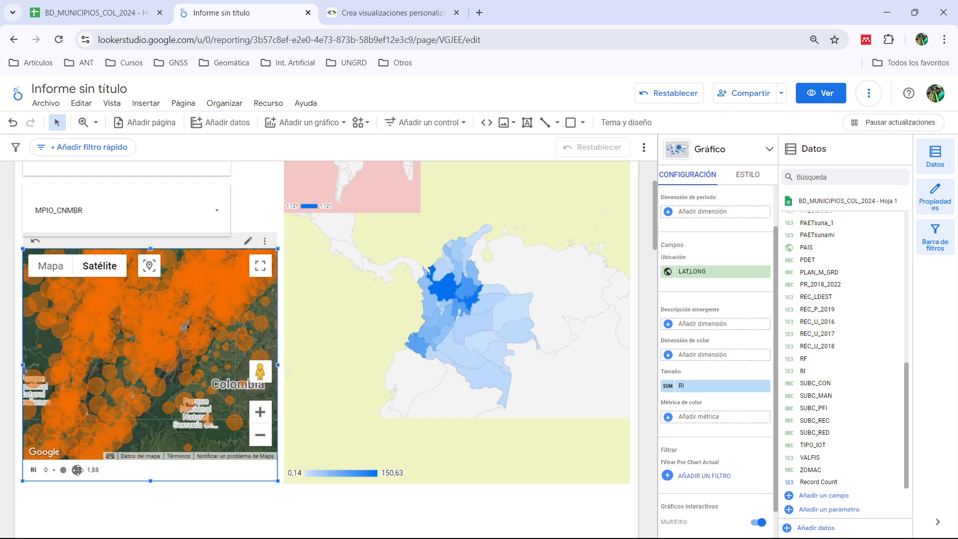
scroll(131, 354, up, 3)
scroll(128, 335, down, 5)
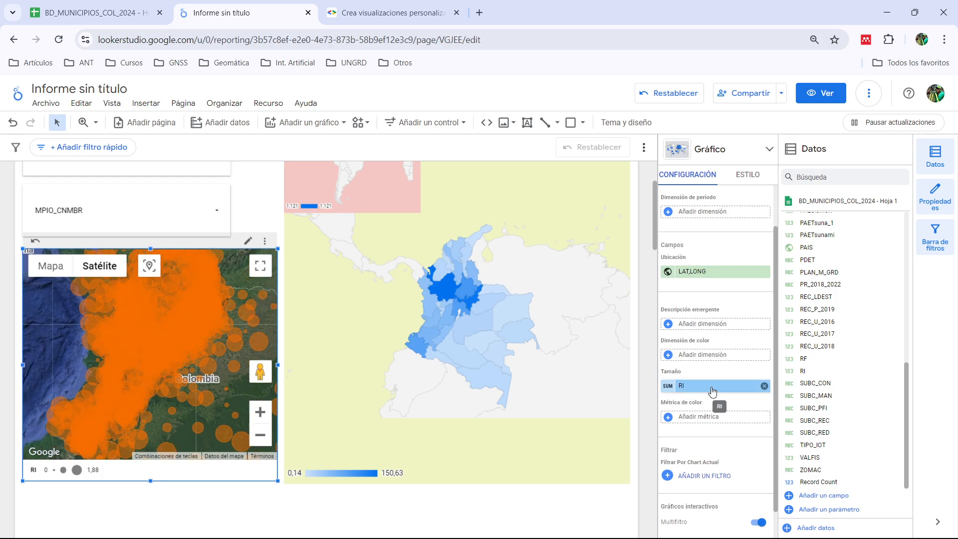
click(765, 387)
drag(803, 371, 707, 365)
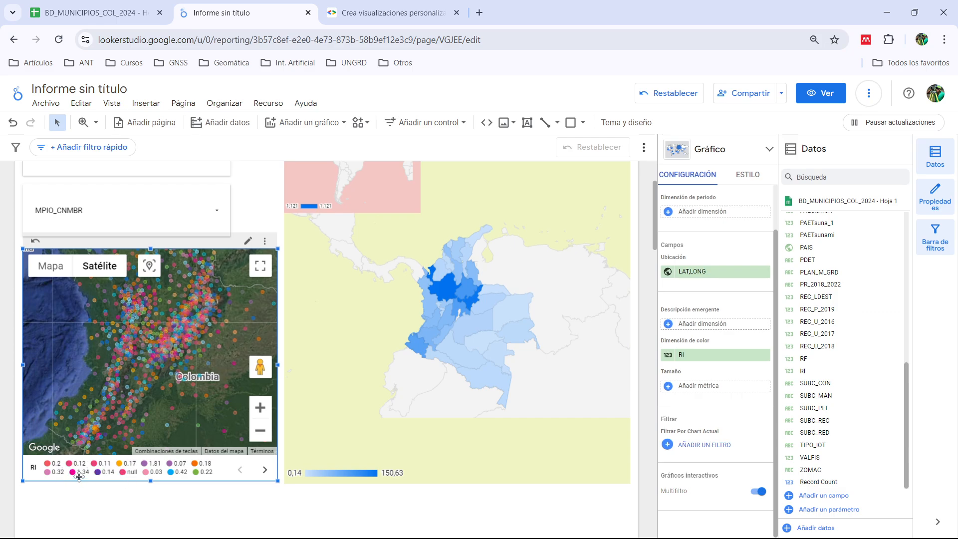
click(765, 355)
drag(799, 371, 718, 388)
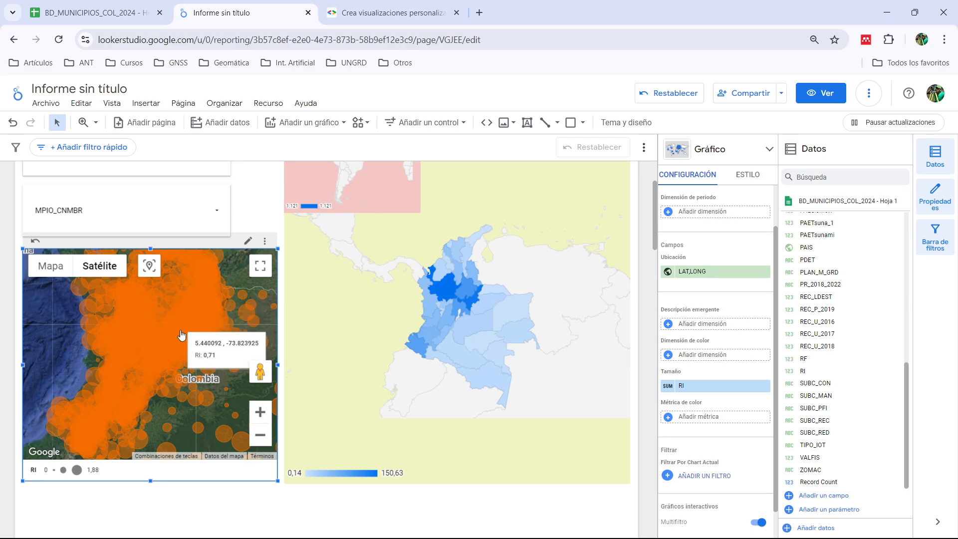
Step: Set MPIO_CNMBR as the satellite map's tooltip dimension and check the tooltips on several bubbles
scroll(892, 330, up, 5)
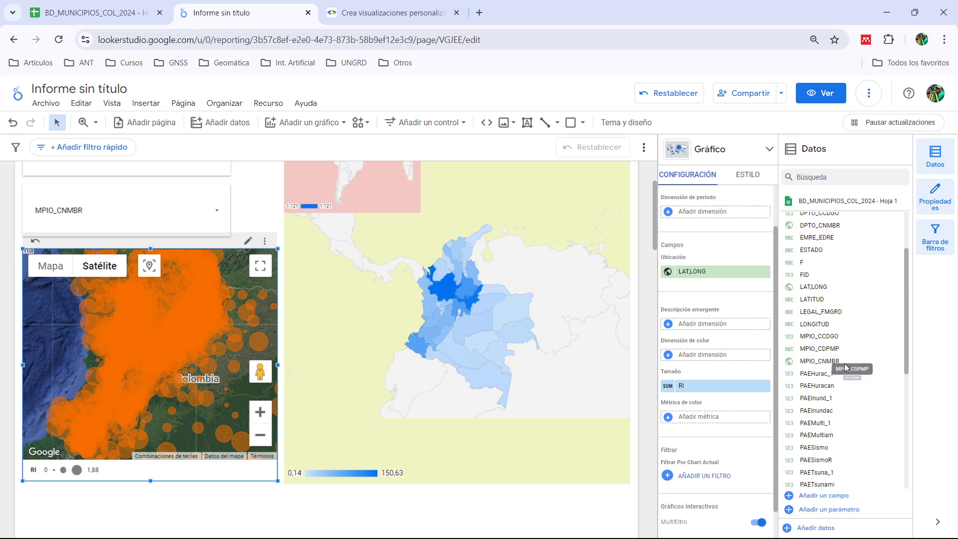
drag(844, 361, 727, 334)
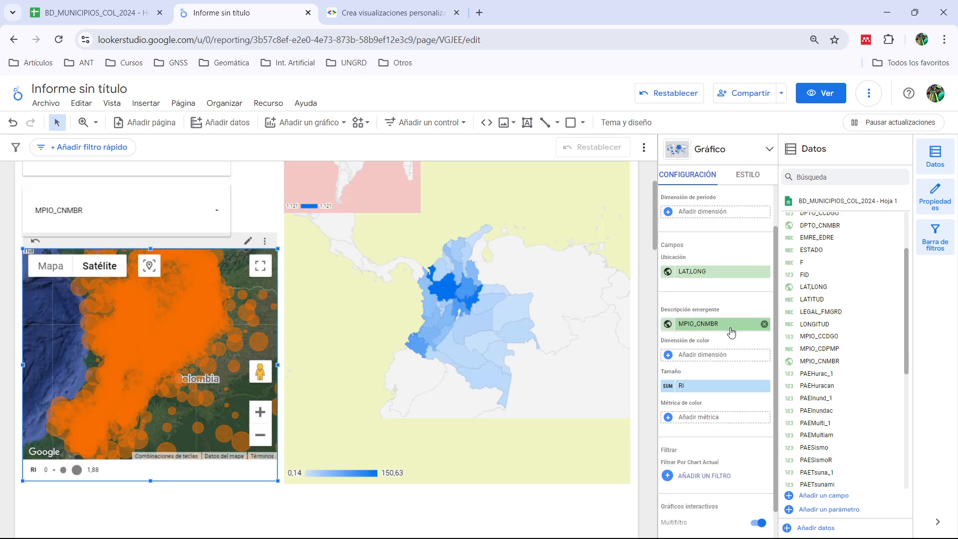
mouse_move(172, 347)
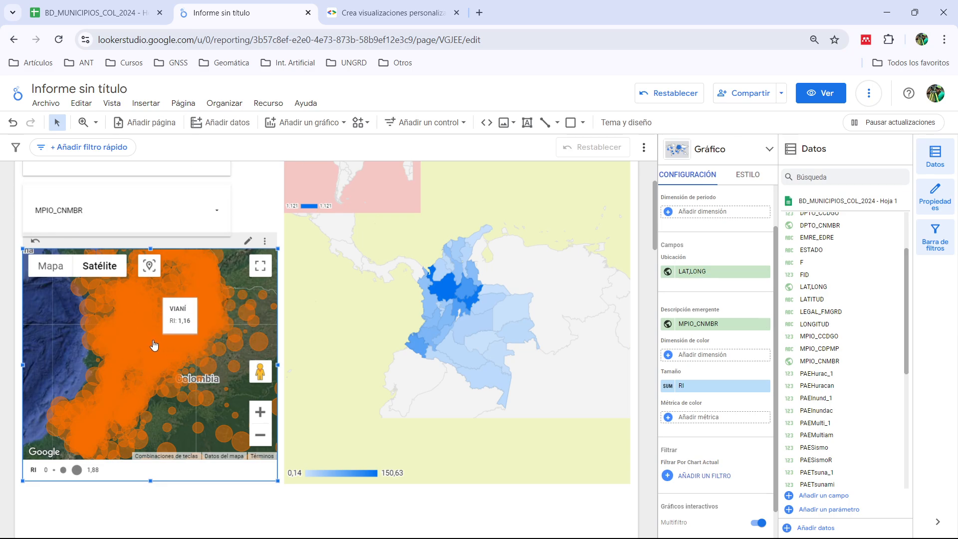
mouse_move(156, 372)
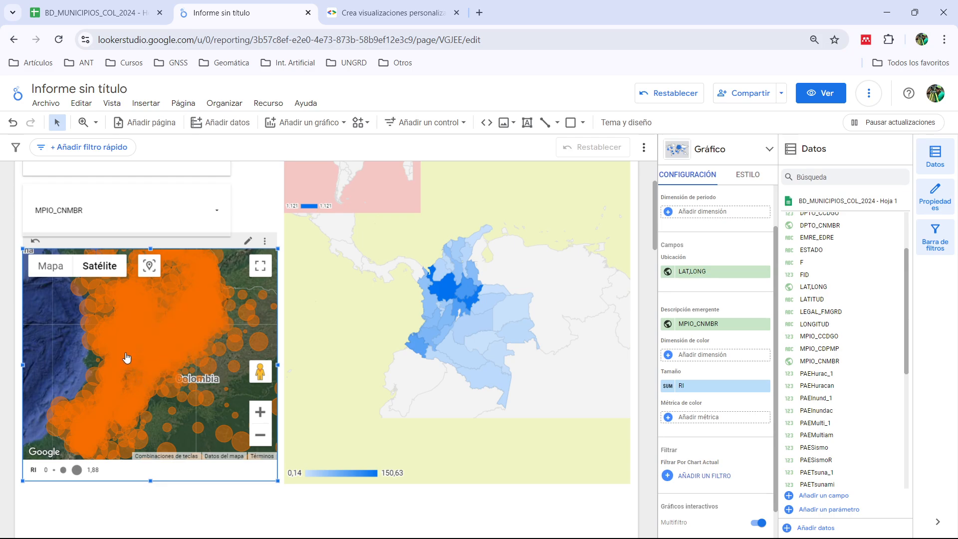
mouse_move(115, 361)
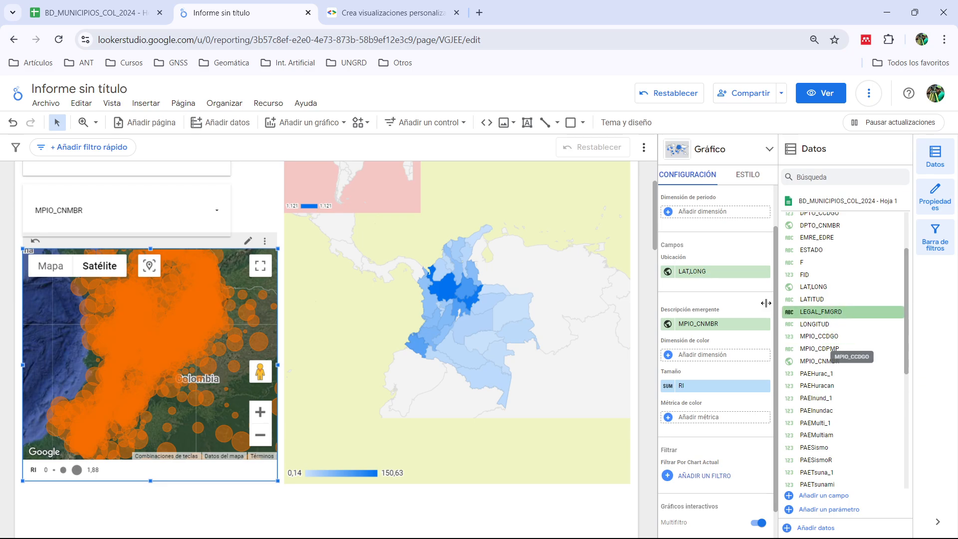
Step: Hide and restore the satellite map's full-screen and map type controls, and turn on its scale control
scroll(738, 438, up, 3)
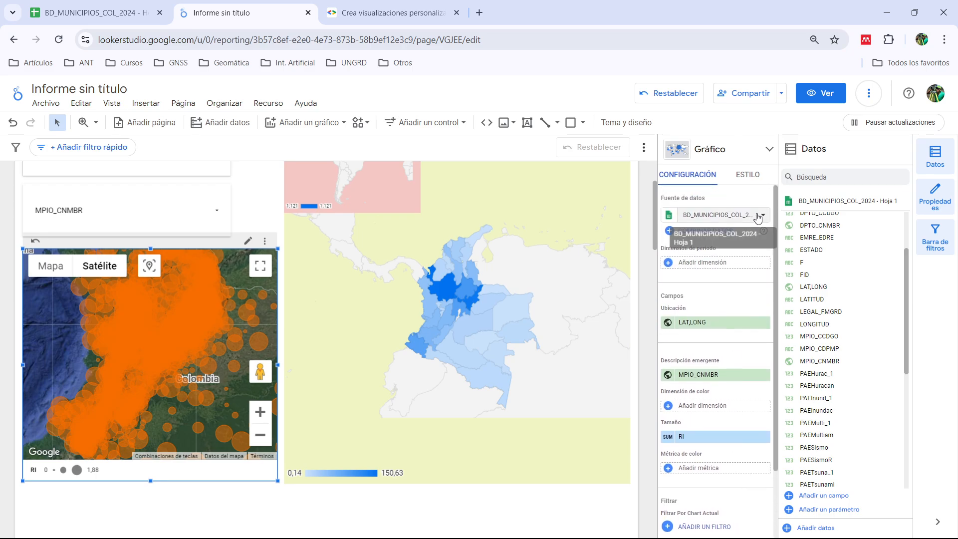
click(745, 179)
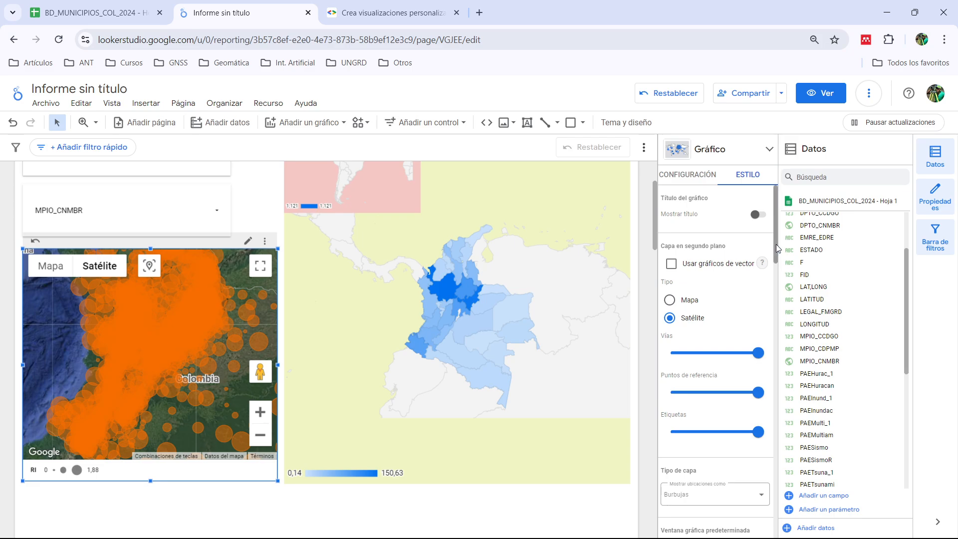
drag(778, 248, 775, 263)
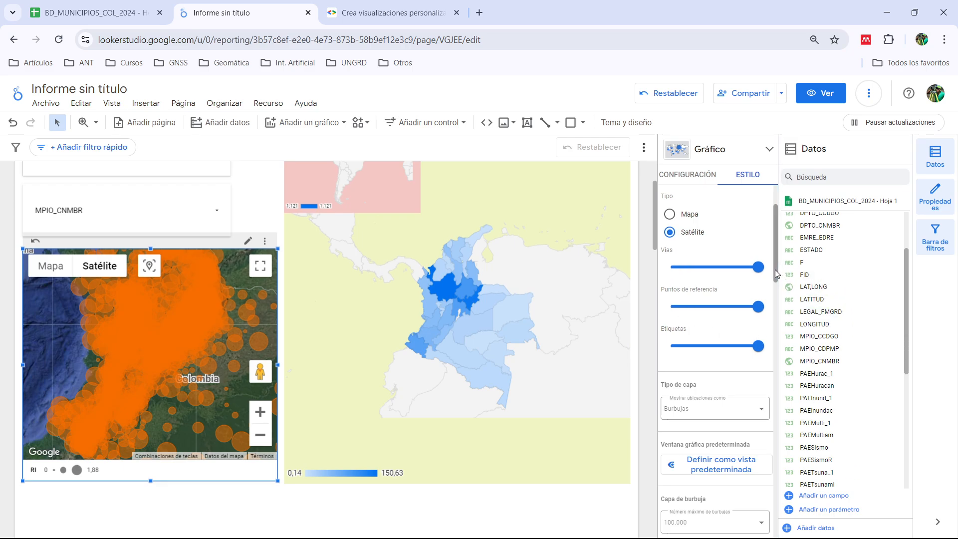
drag(774, 269, 764, 381)
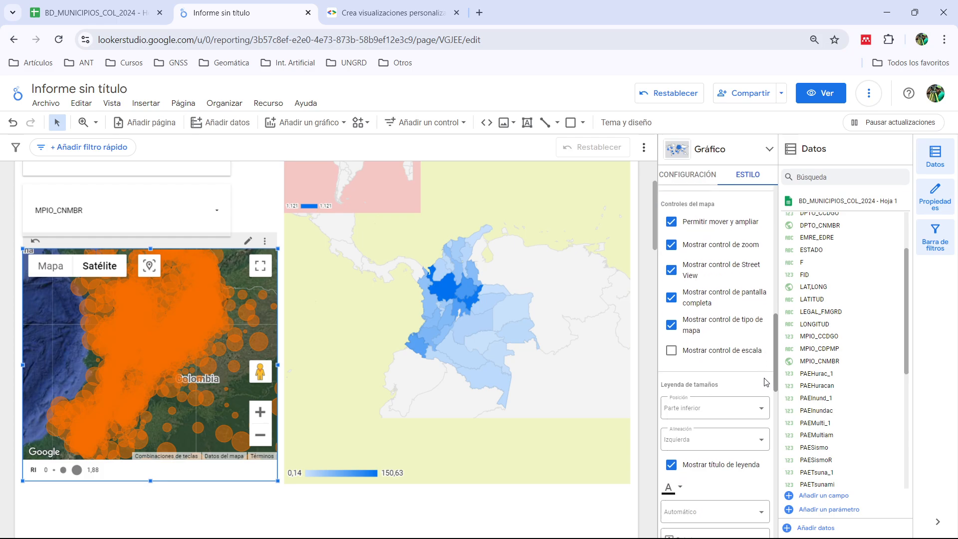
click(672, 326)
click(673, 298)
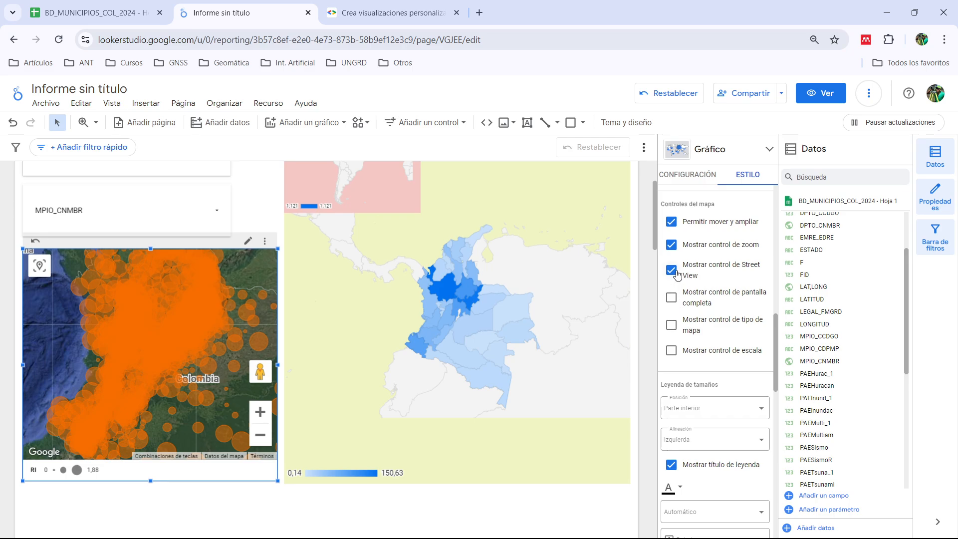
click(672, 298)
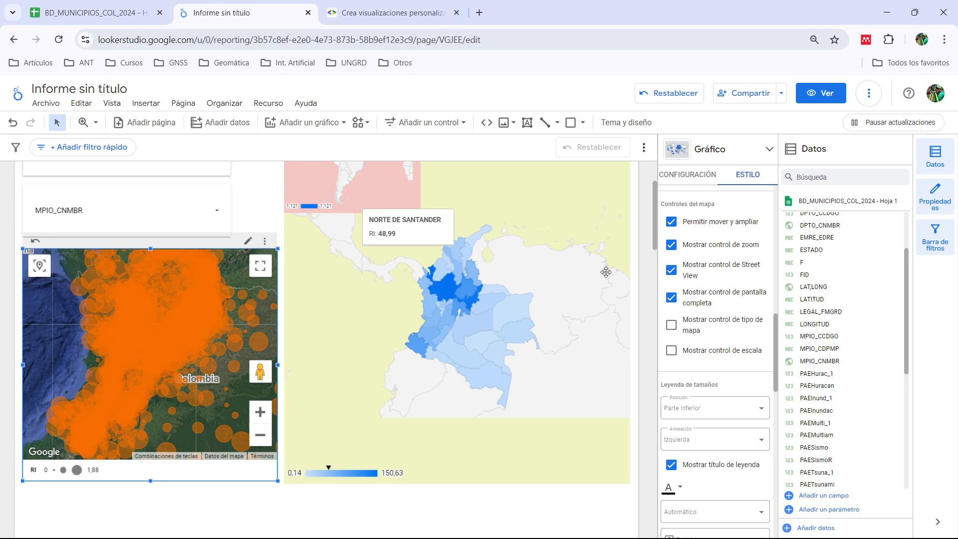
click(672, 325)
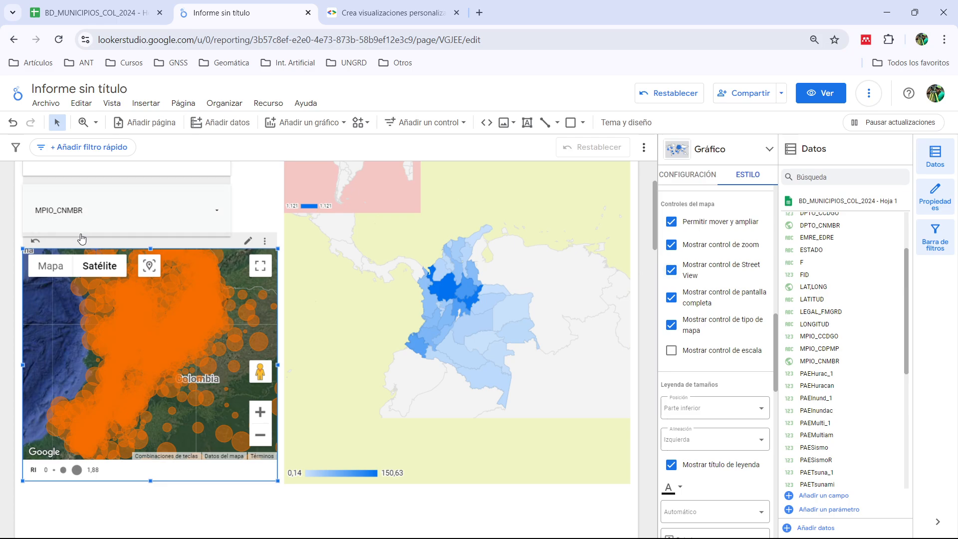
mouse_move(85, 263)
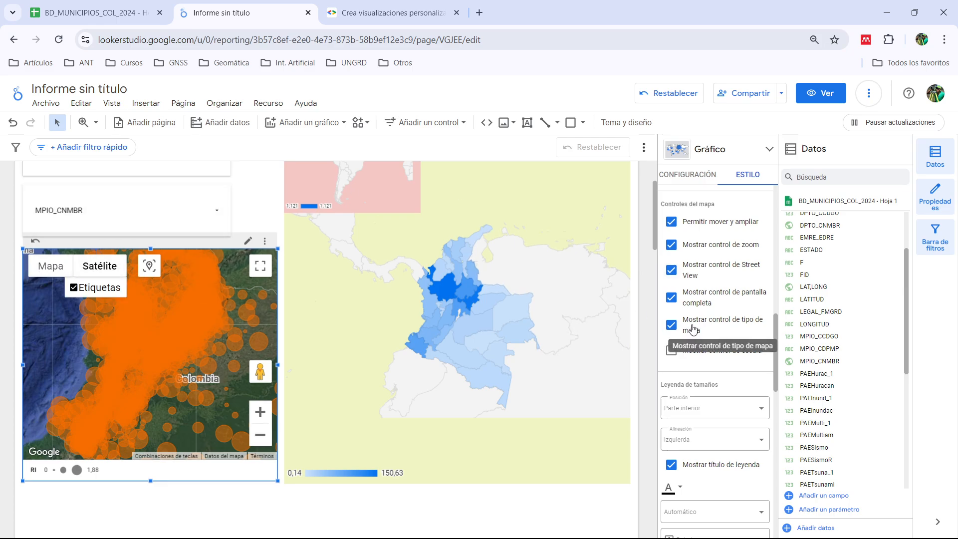
click(677, 351)
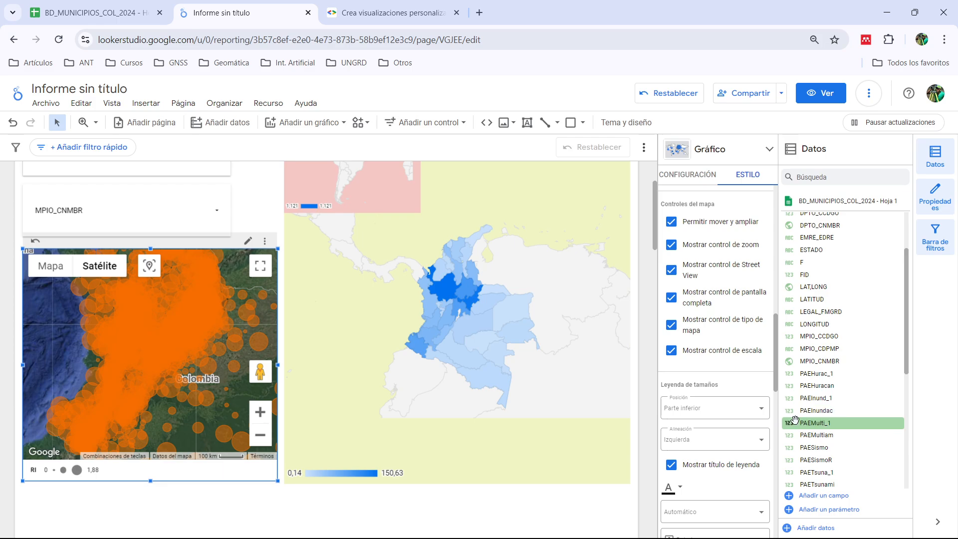
drag(776, 363, 774, 457)
click(625, 227)
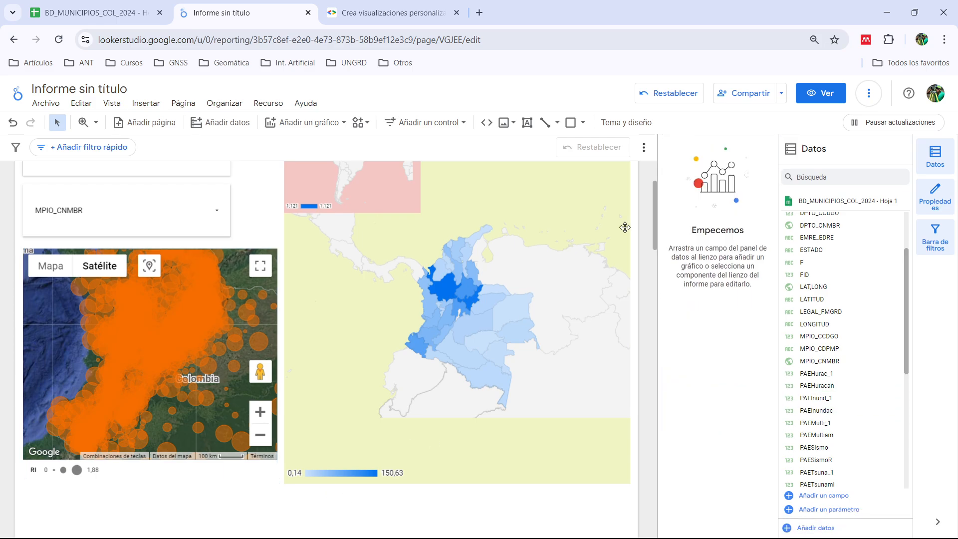
Step: Put the report in view mode and filter DPTO_CNMBR to show only ANTIOQUIA
click(819, 93)
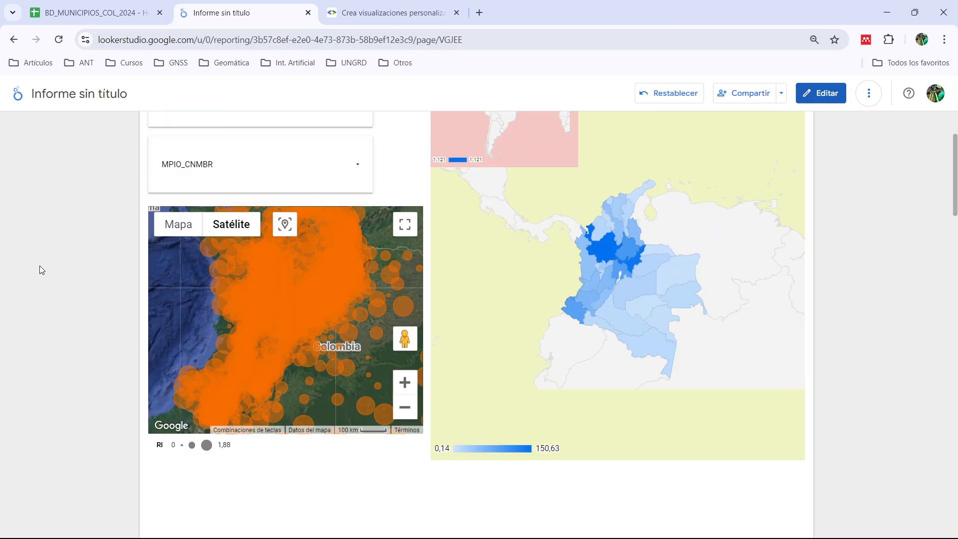
scroll(40, 269, up, 3)
click(344, 218)
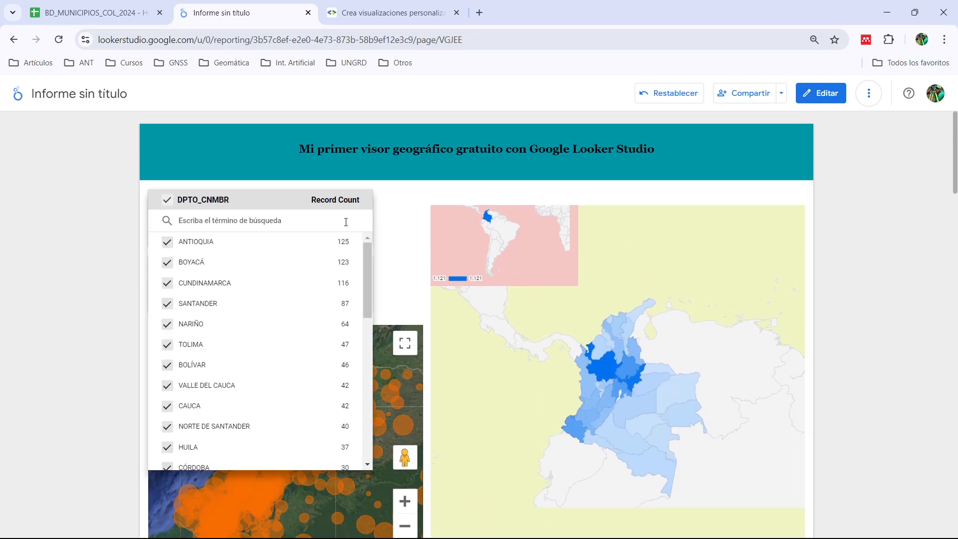
click(167, 200)
click(167, 241)
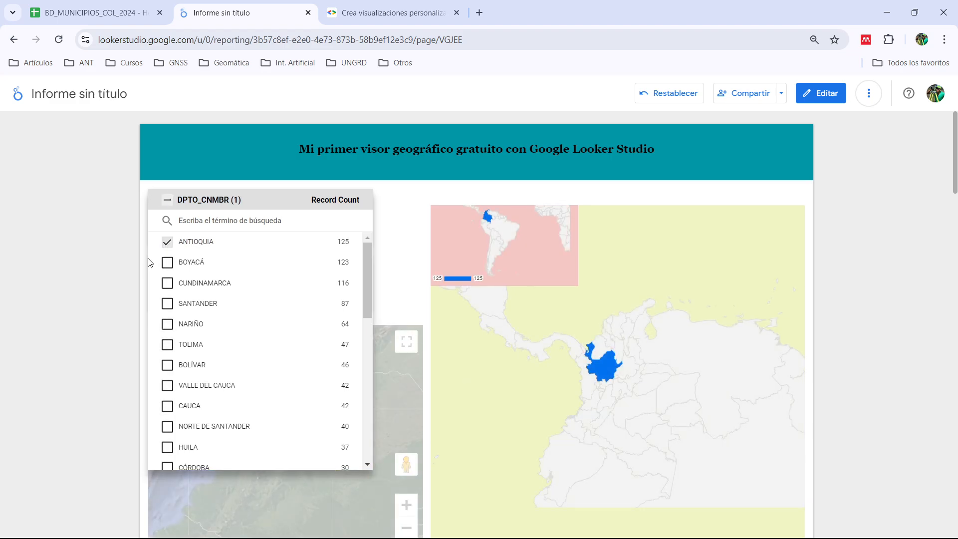
click(142, 258)
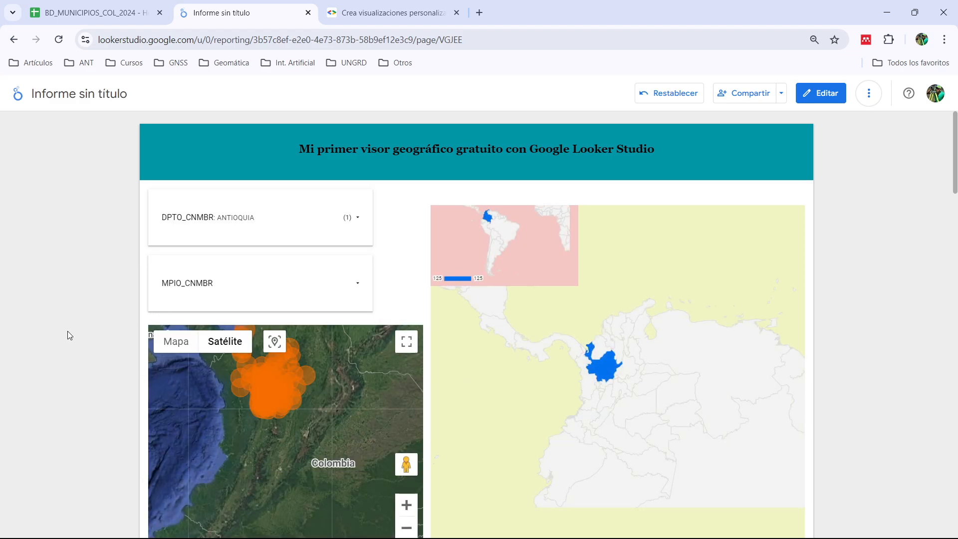
Step: Examine Antioquia's RI-sized bubbles on the satellite map up close, reading the municipality names and RI values in their tooltips
scroll(88, 301, down, 4)
scroll(259, 219, up, 5)
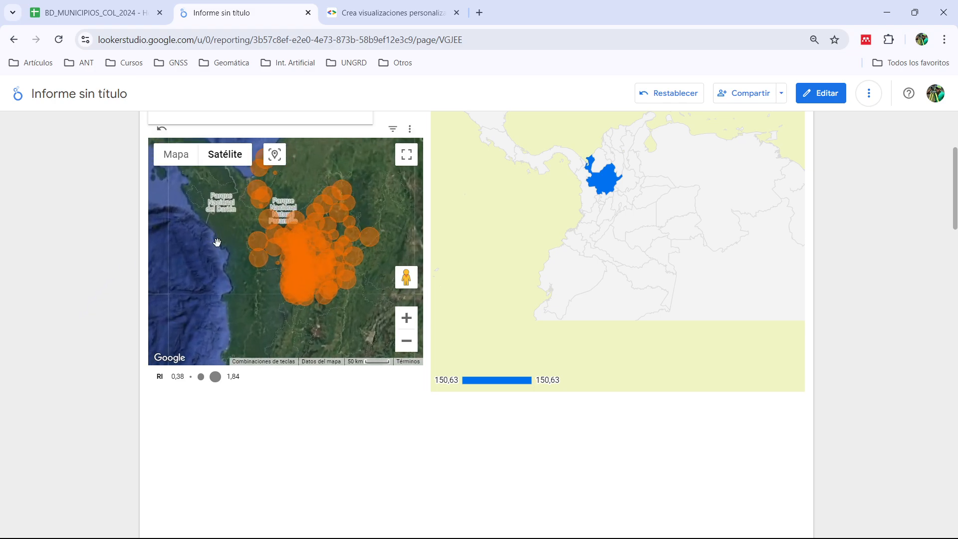
scroll(248, 263, down, 2)
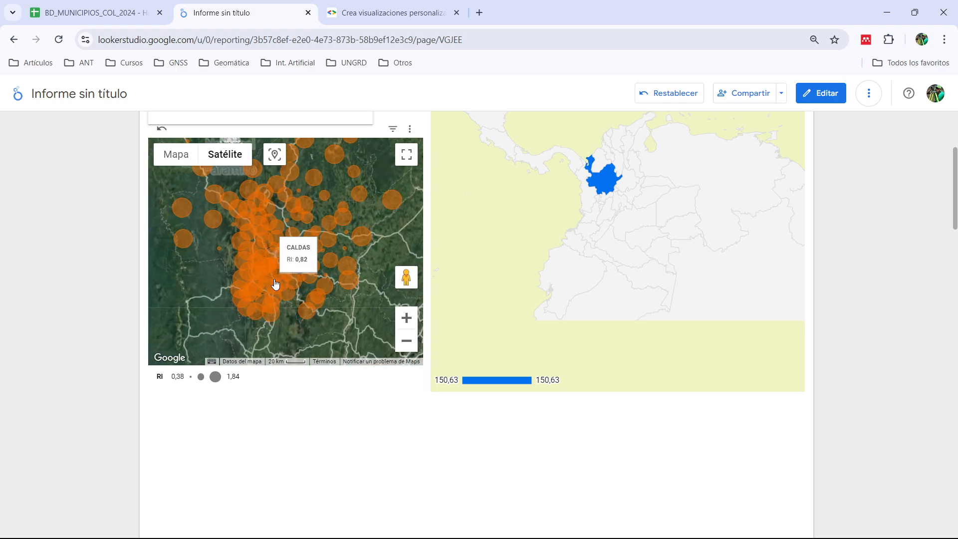
scroll(272, 283, up, 3)
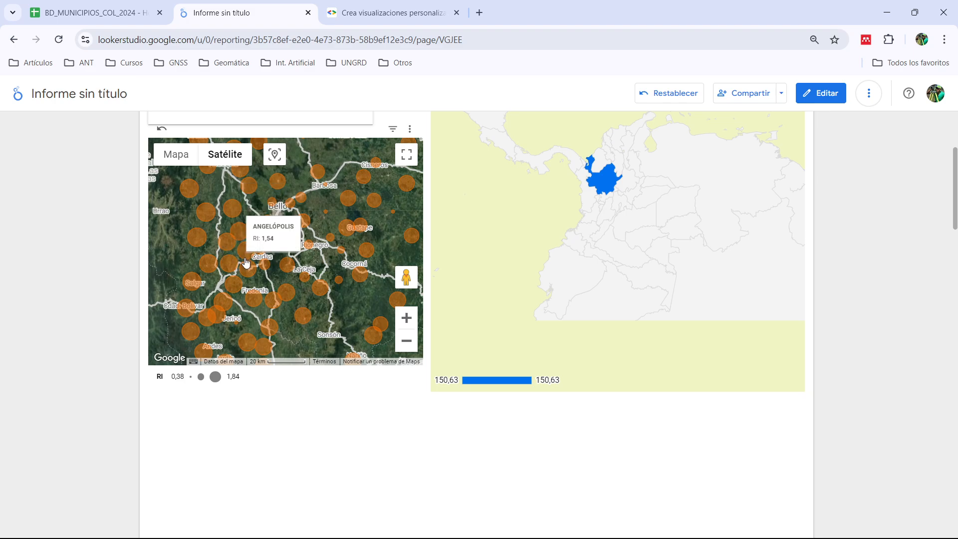
mouse_move(286, 272)
mouse_move(347, 232)
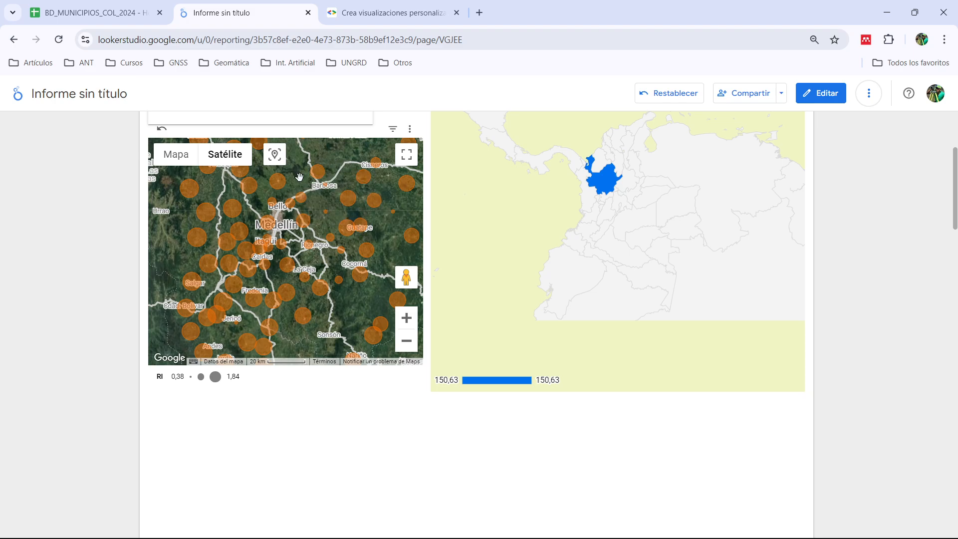
scroll(241, 271, down, 1)
scroll(281, 195, up, 2)
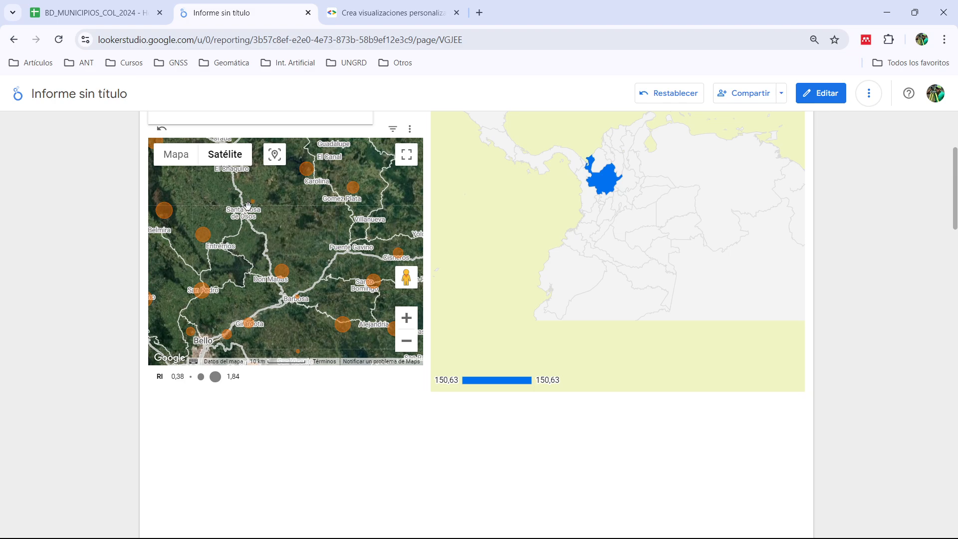
Step: Switch the bubble map to the Mapa base layer and examine Antioquia's bubbles and tooltips at several scales
scroll(190, 287, down, 2)
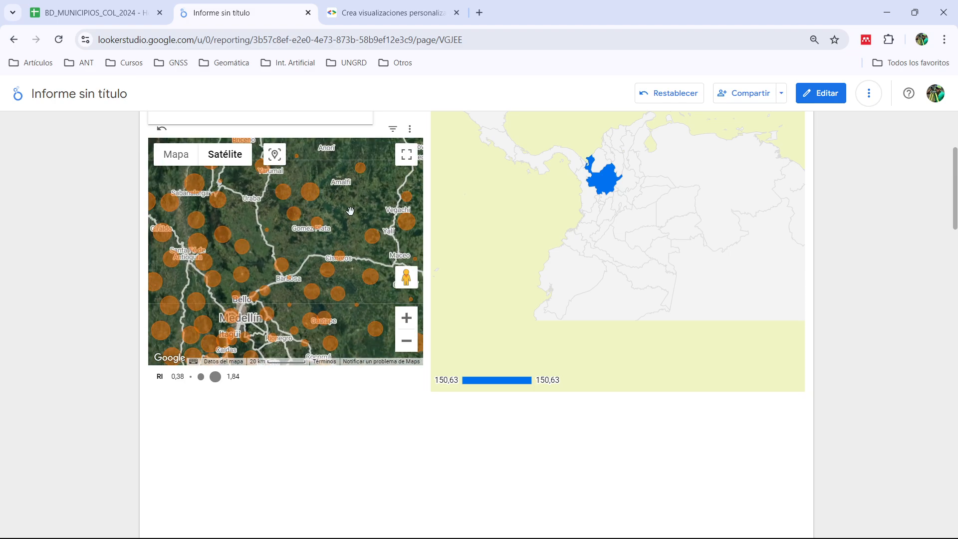
scroll(224, 209, up, 1)
scroll(224, 209, down, 3)
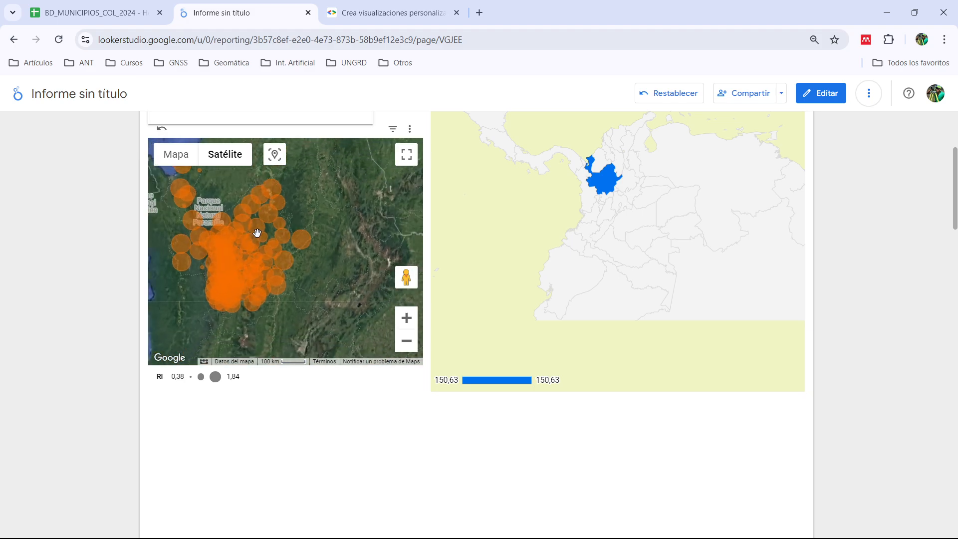
click(181, 157)
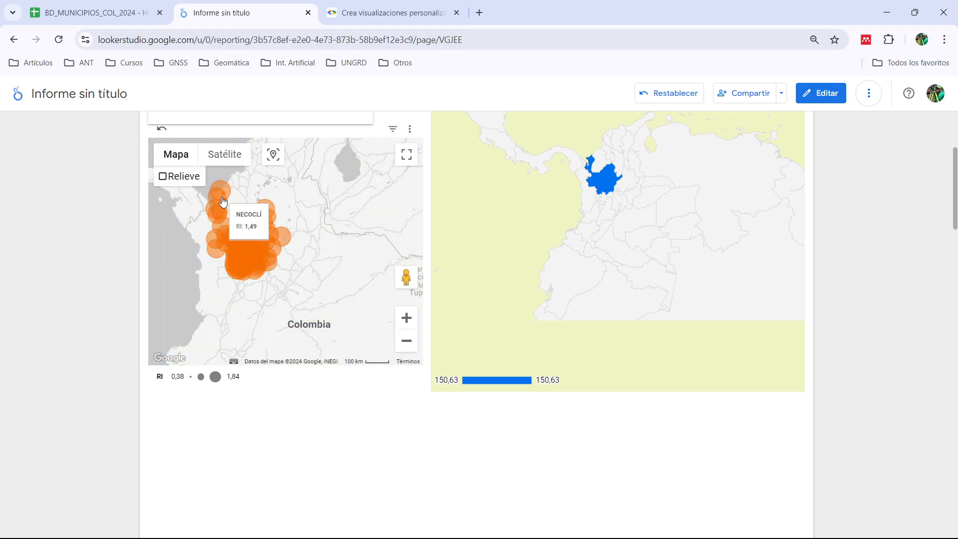
scroll(260, 258, up, 3)
scroll(260, 258, down, 2)
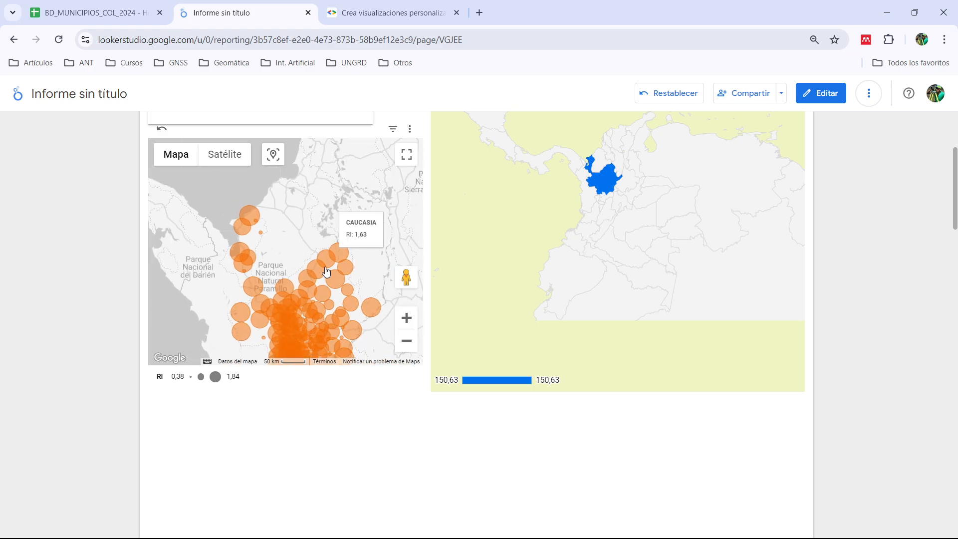
scroll(319, 262, up, 2)
scroll(294, 215, down, 4)
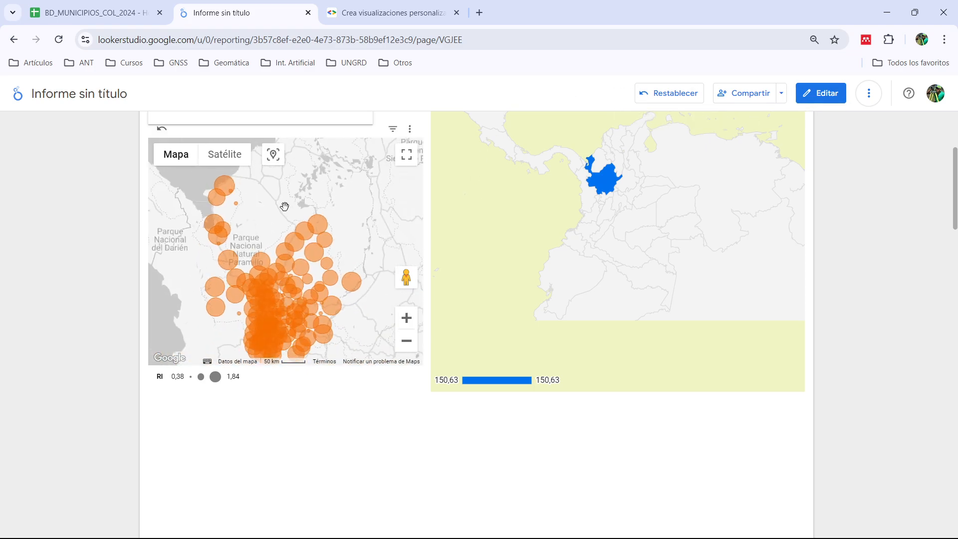
scroll(295, 376, up, 4)
scroll(304, 405, down, 2)
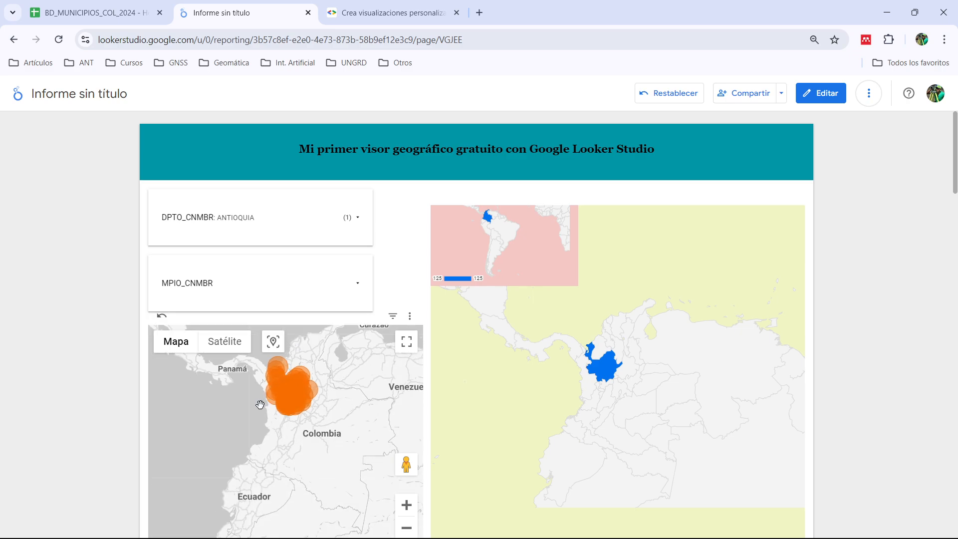
scroll(285, 391, up, 3)
scroll(87, 279, down, 2)
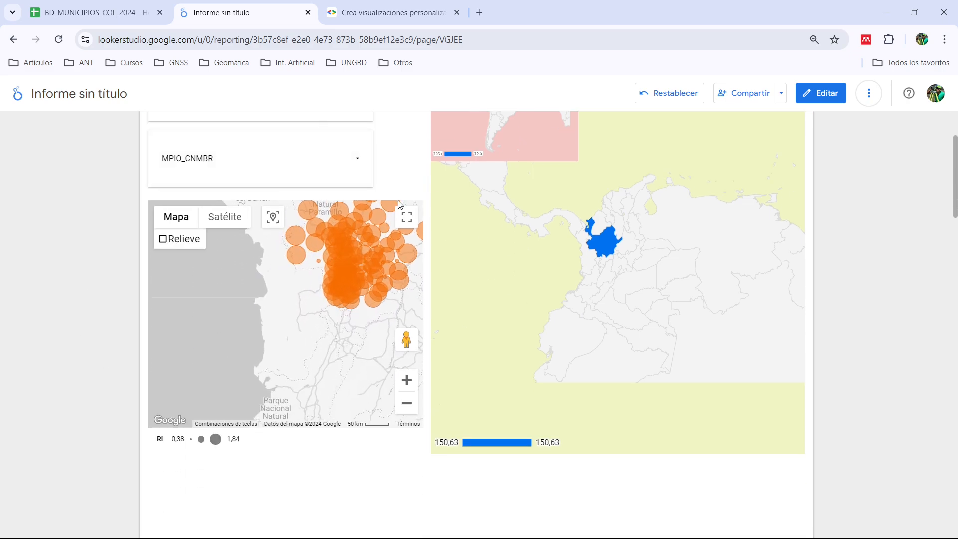
Step: View the bubble map in full screen, inspect the municipalities around Medellín up close, and return to the report
click(407, 218)
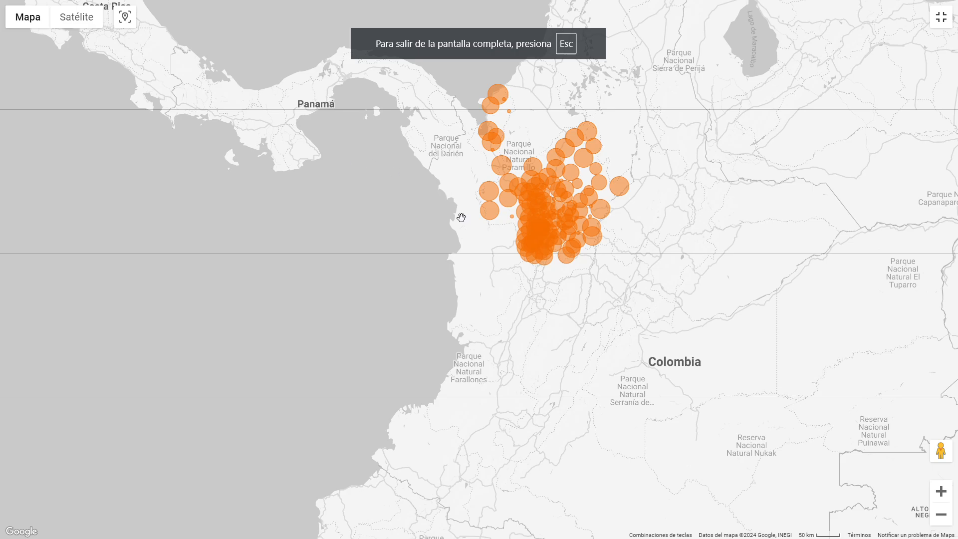
scroll(462, 217, up, 5)
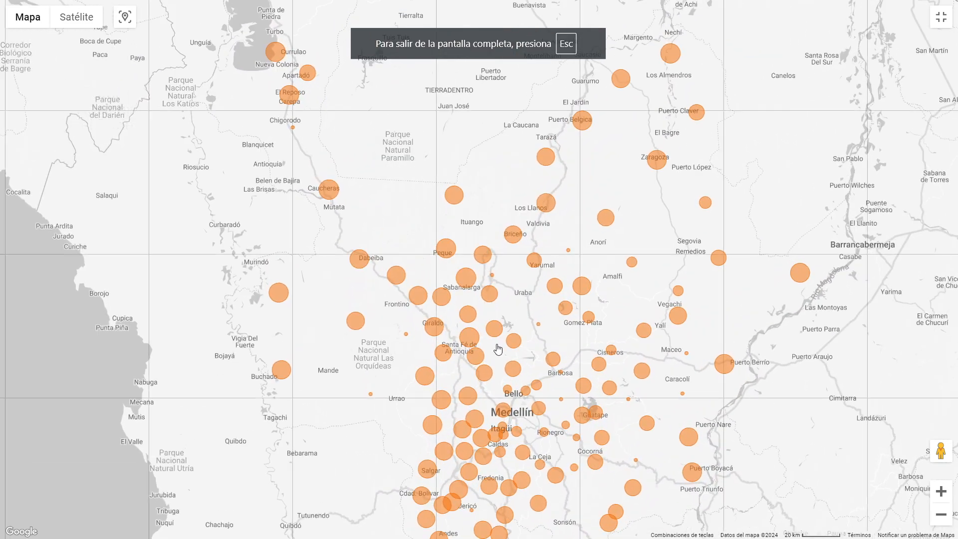
drag(413, 351, 354, 199)
scroll(436, 228, up, 1)
mouse_move(455, 301)
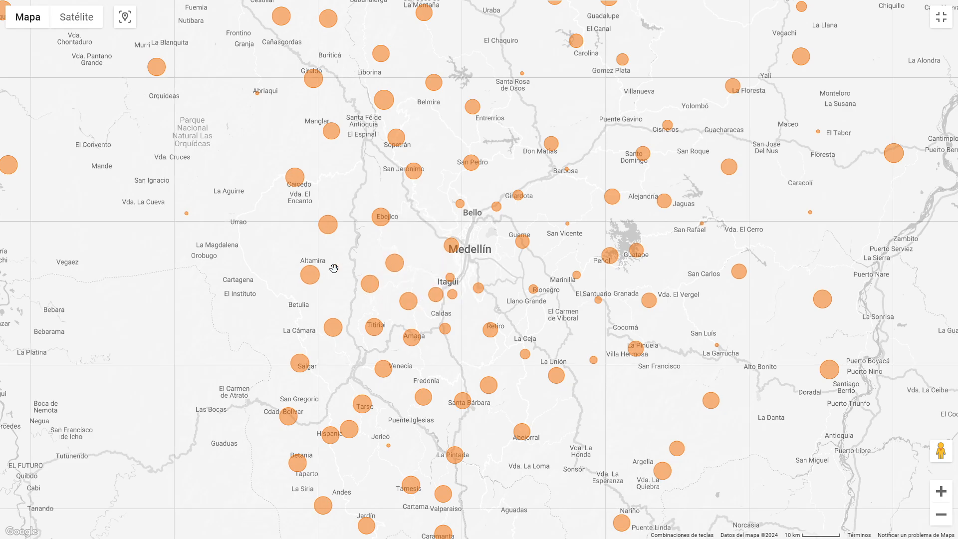
key(Escape)
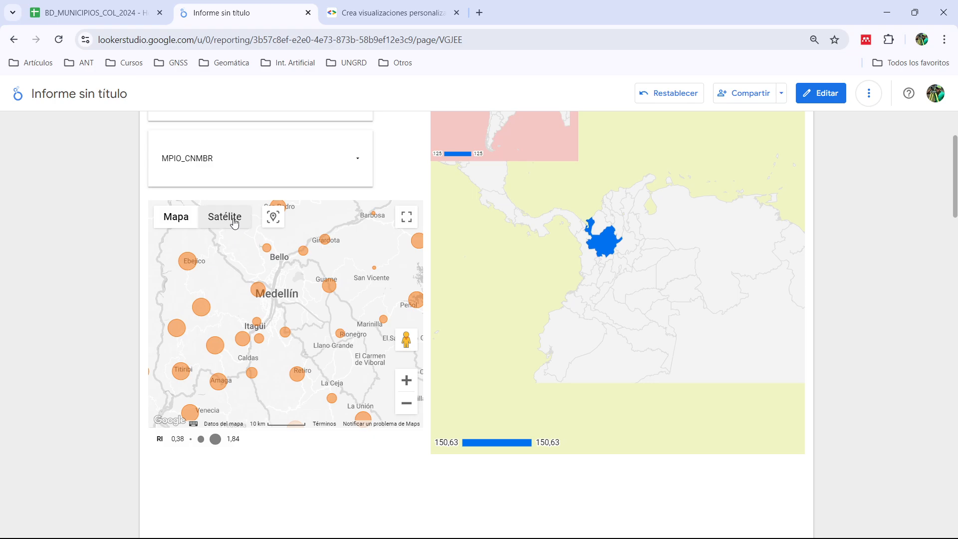
Step: Open Street View at Guarne on the bubble map, look around the panorama in full screen, and return to the map
scroll(355, 325, up, 1)
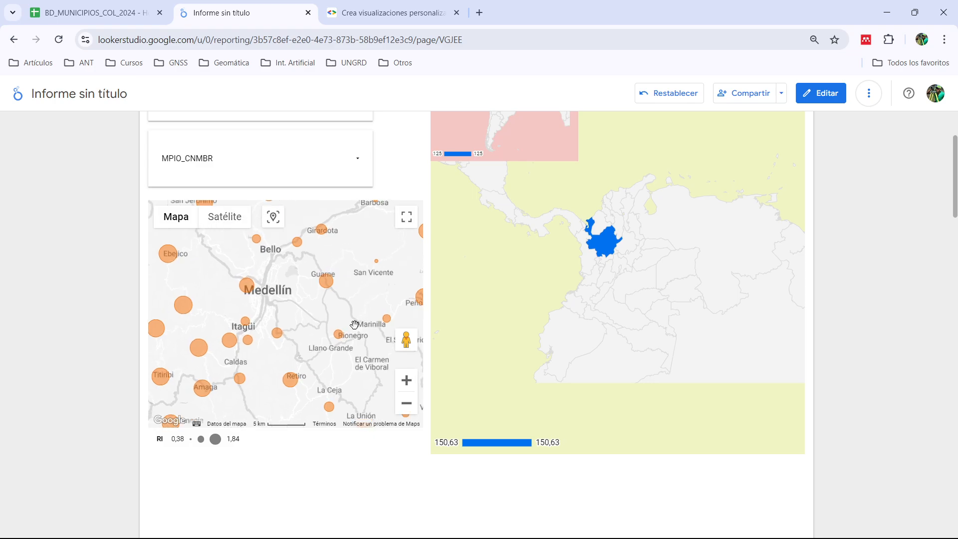
scroll(340, 317, down, 1)
drag(405, 345, 316, 280)
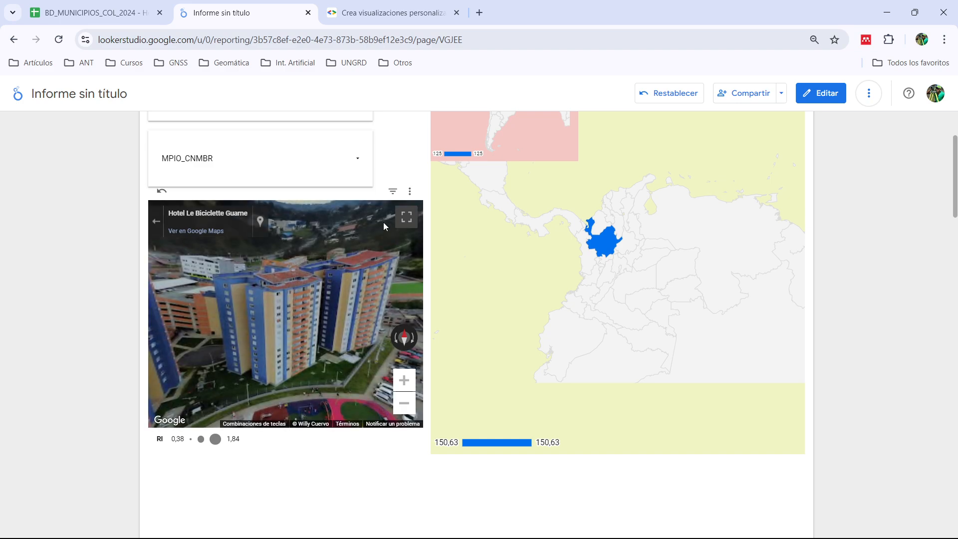
click(402, 219)
drag(511, 289, 401, 282)
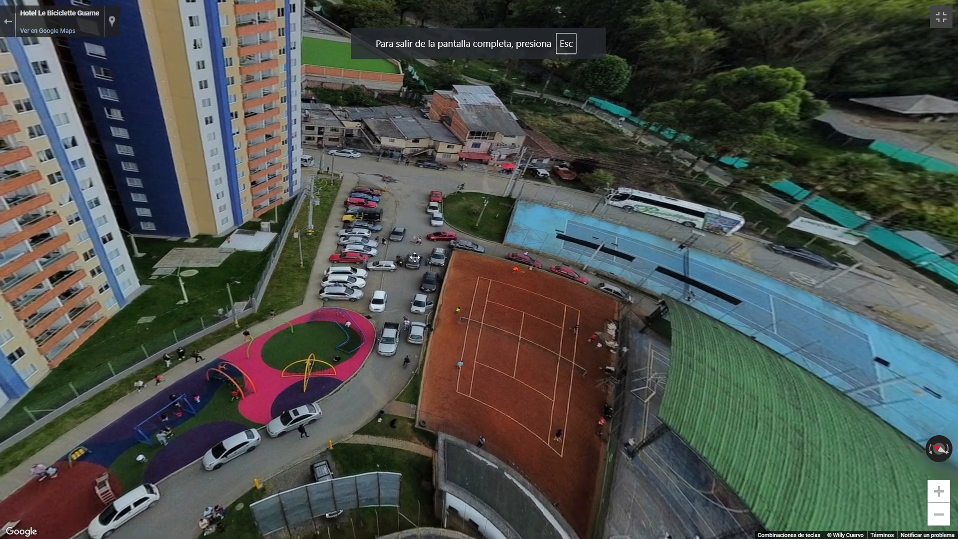
drag(514, 253, 359, 239)
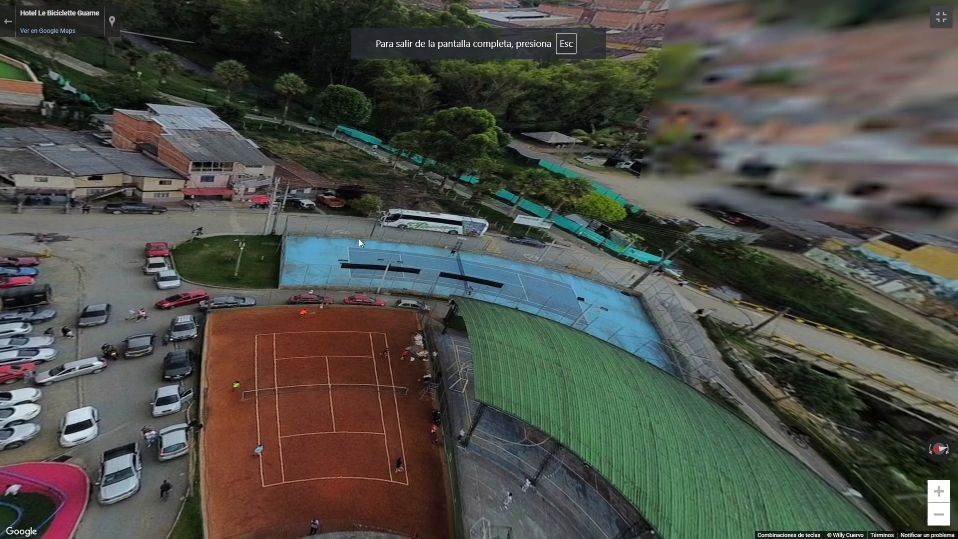
key(Escape)
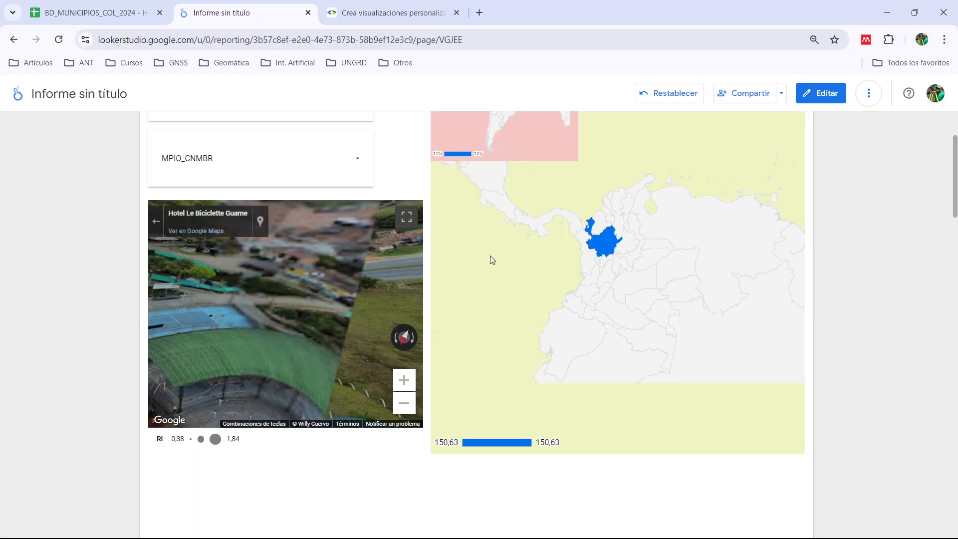
click(156, 222)
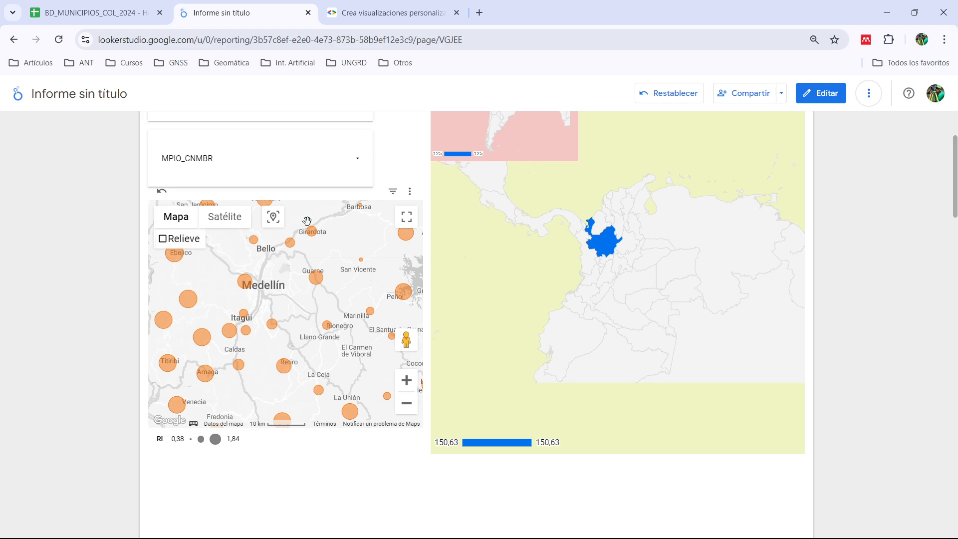
Step: Return the bubble map to satellite imagery and remove the DPTO_CNMBR ANTIOQUIA filter with the report in edit mode
click(221, 219)
scroll(263, 291, down, 4)
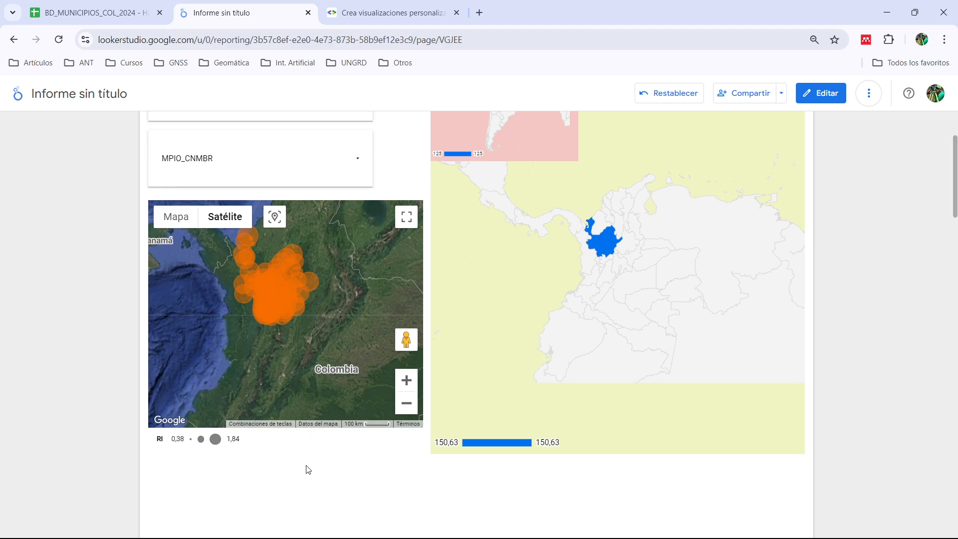
click(818, 95)
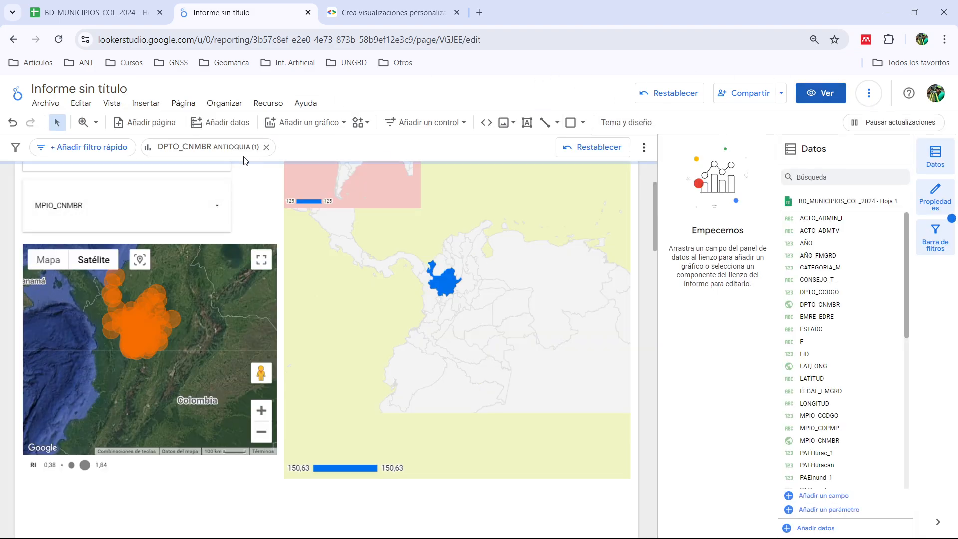
click(267, 147)
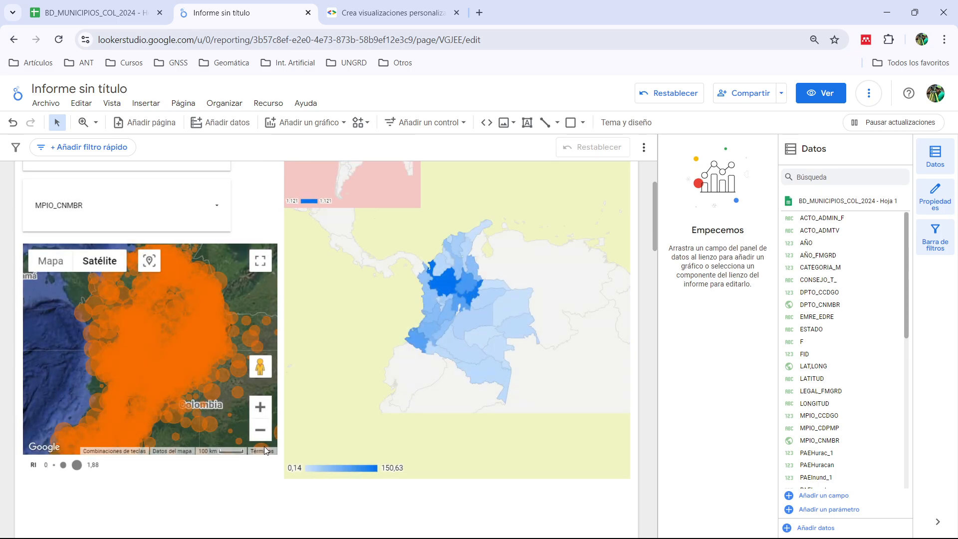
Step: Extend the satellite map's lower edge to line up with the bottom of the department map, clearing the accidental LAT,LONG filter
scroll(216, 484, down, 3)
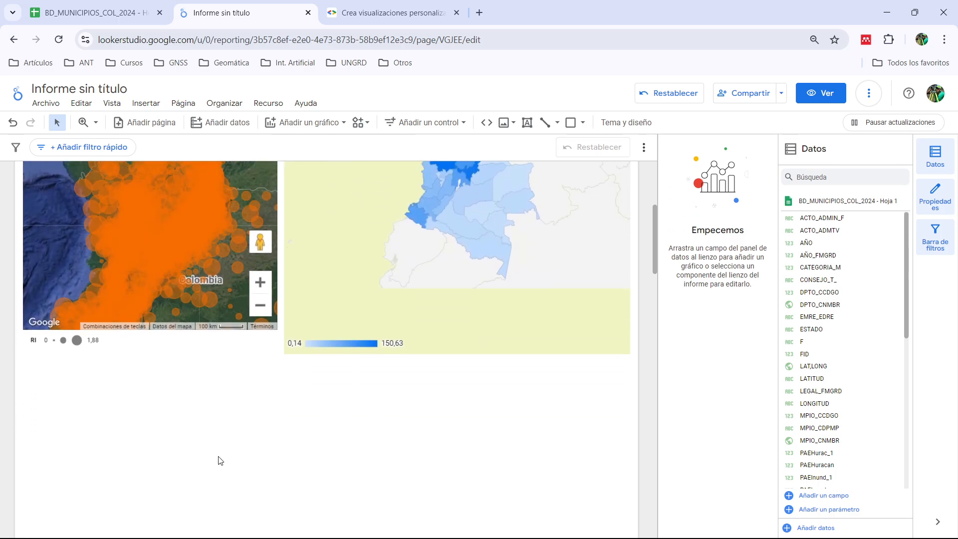
scroll(200, 450, up, 3)
click(162, 352)
click(161, 352)
scroll(154, 372, down, 3)
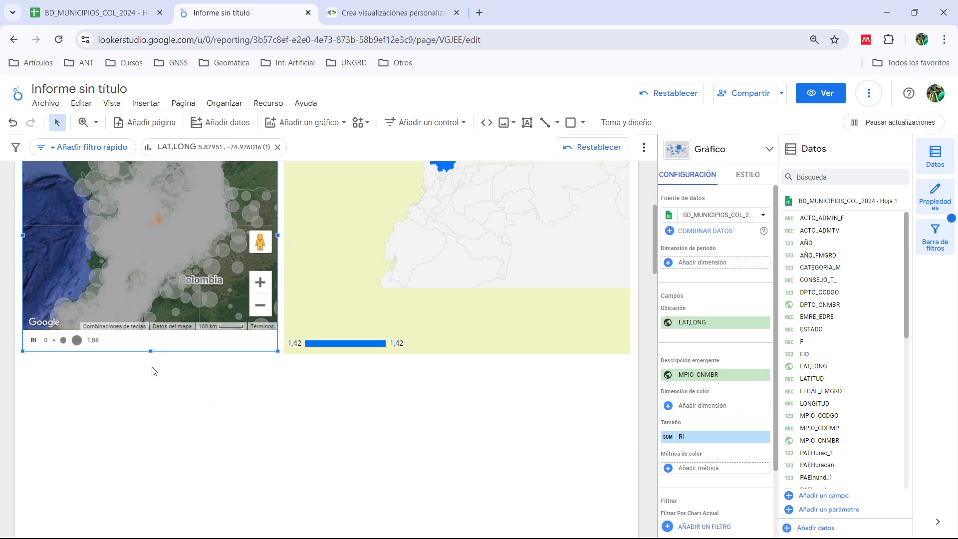
drag(150, 351, 152, 355)
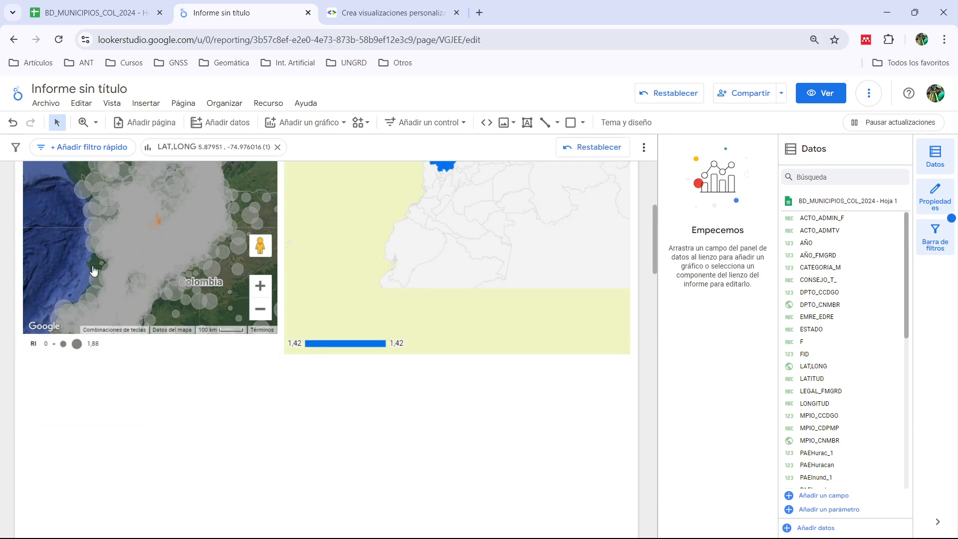
click(277, 147)
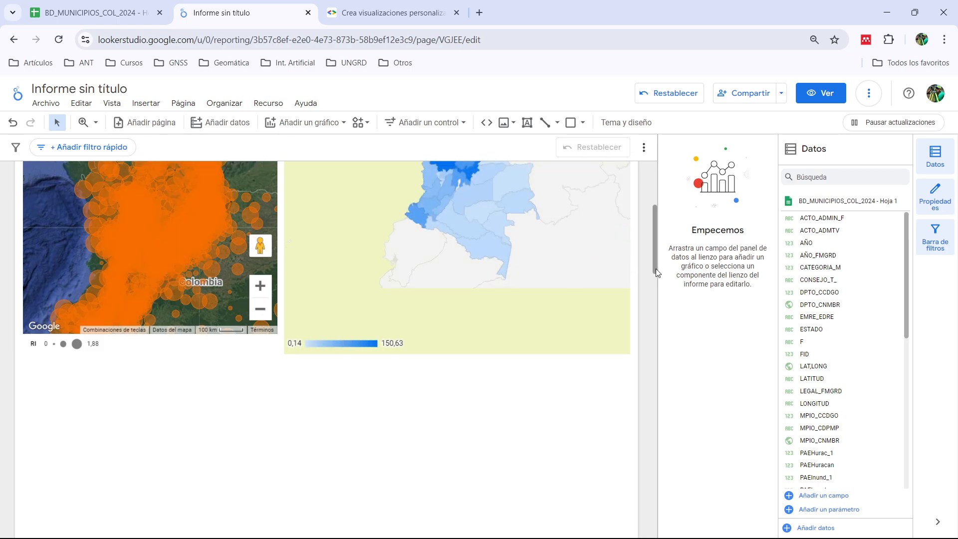
Step: Insert a plain table below the satellite map and stretch it across the combined width of both maps
drag(658, 262, 716, 257)
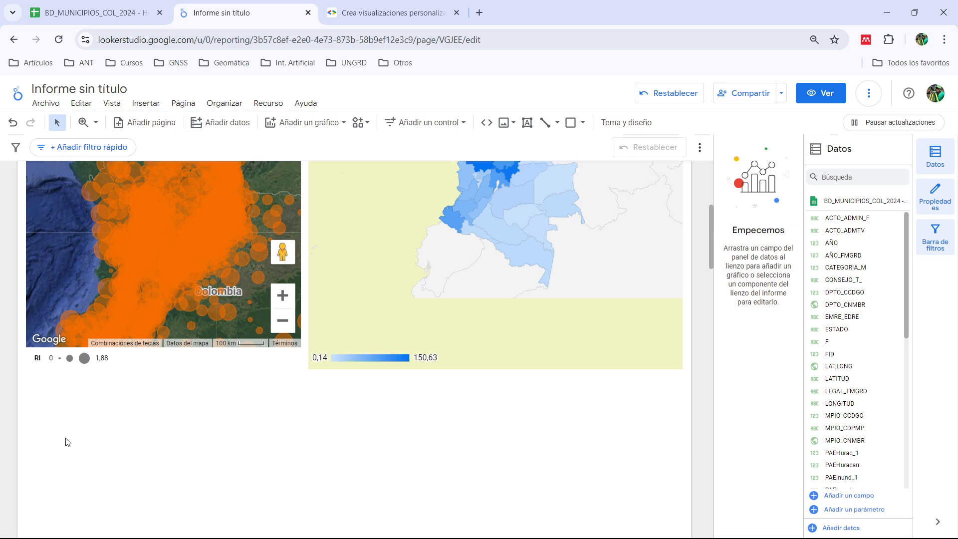
scroll(98, 395, down, 1)
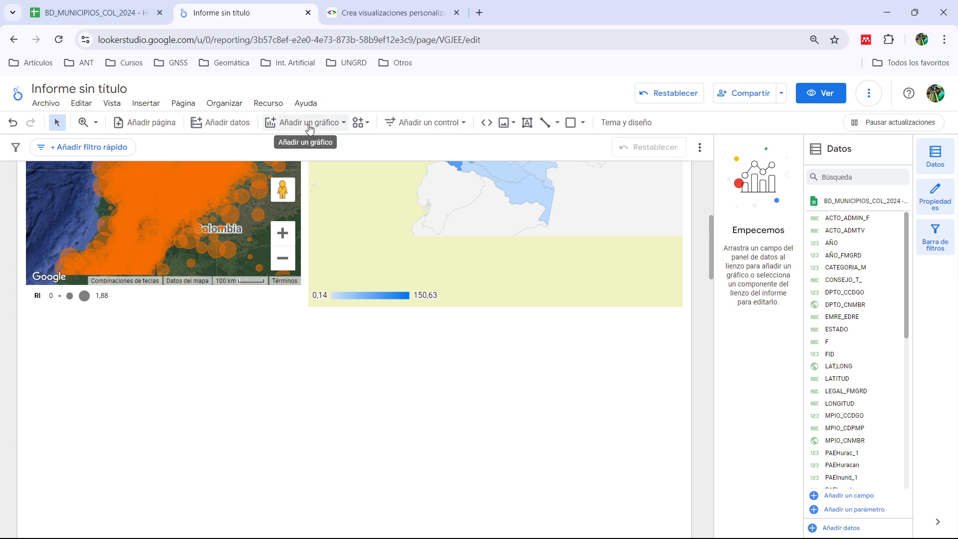
click(344, 124)
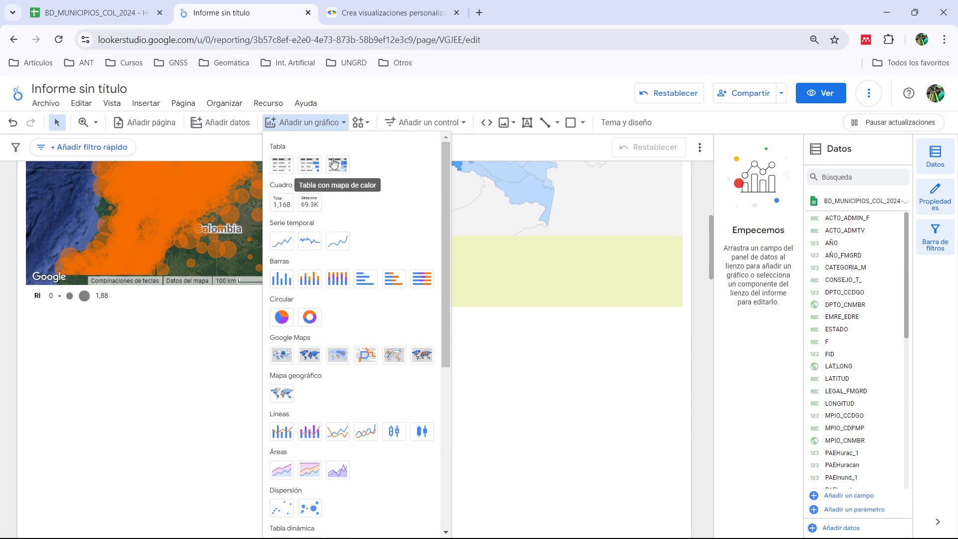
click(281, 164)
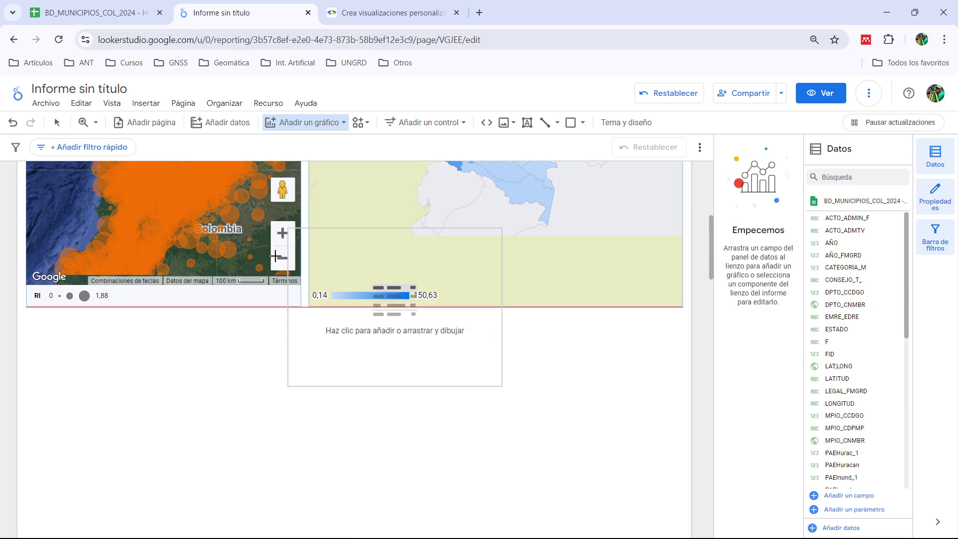
click(25, 325)
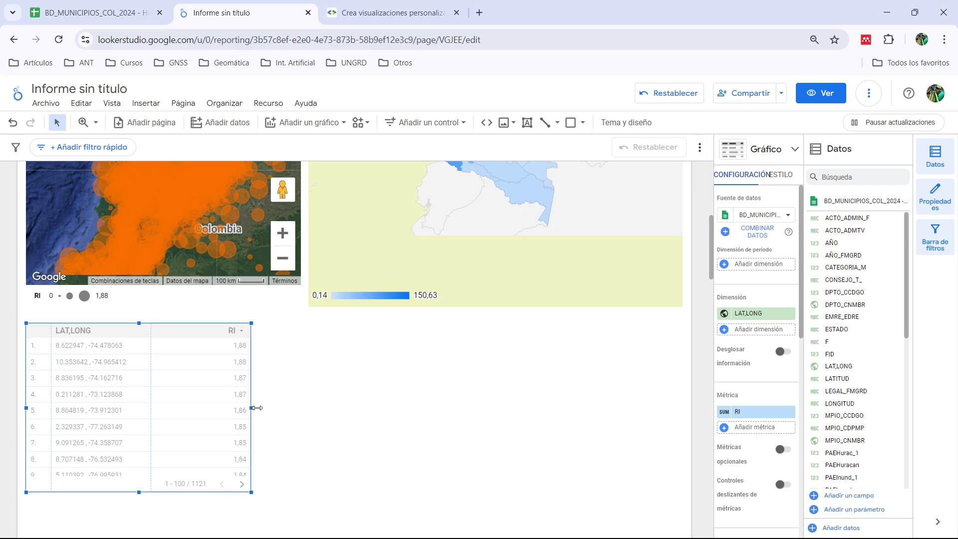
drag(251, 391, 683, 391)
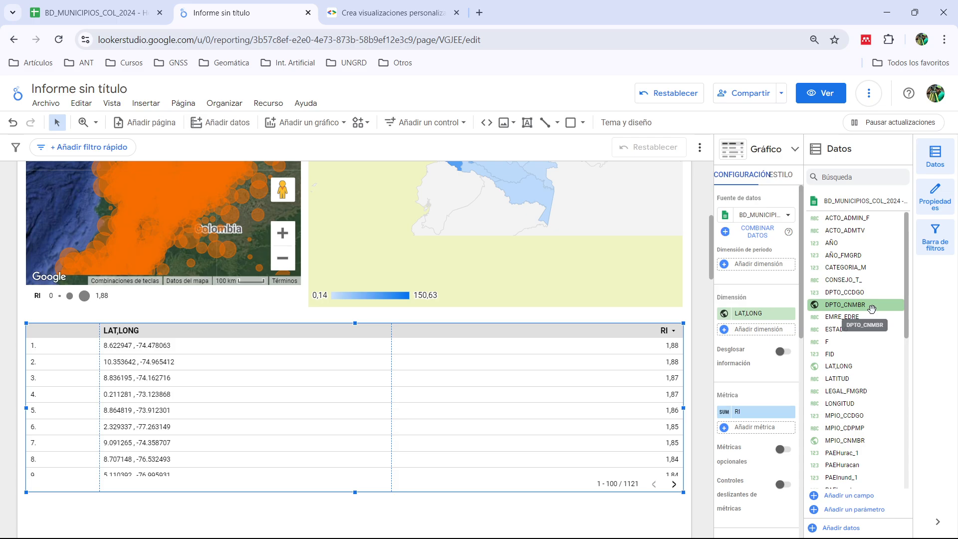
Step: Replace the table's LAT,LONG dimension with MPIO_CNMBR, placing DPTO_CNMBR before it and RI after it
drag(863, 440, 784, 319)
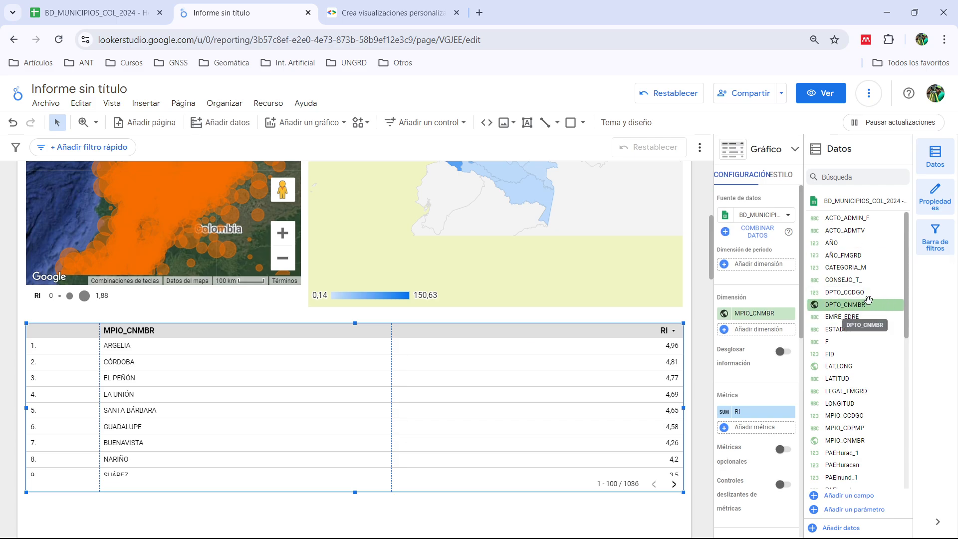
drag(864, 304, 755, 334)
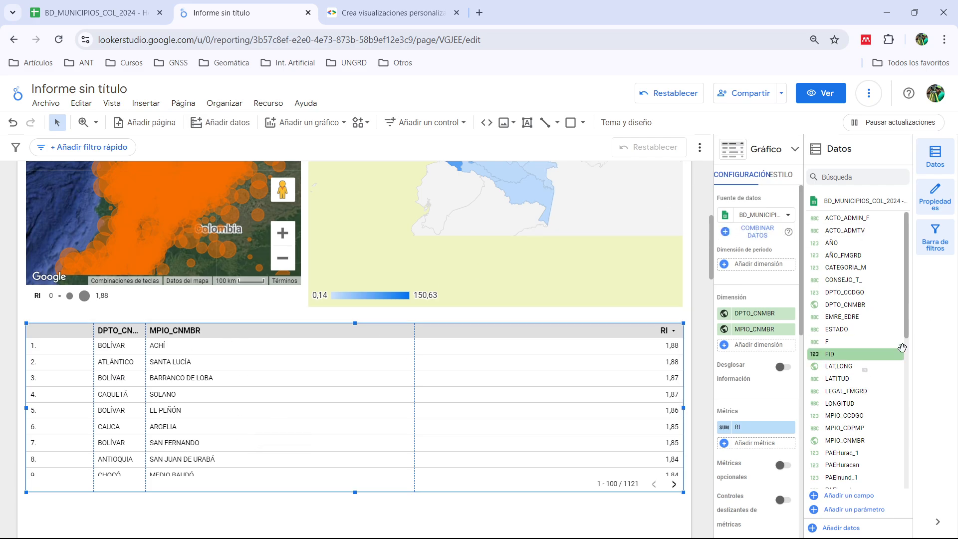
scroll(898, 332, down, 3)
scroll(900, 329, down, 3)
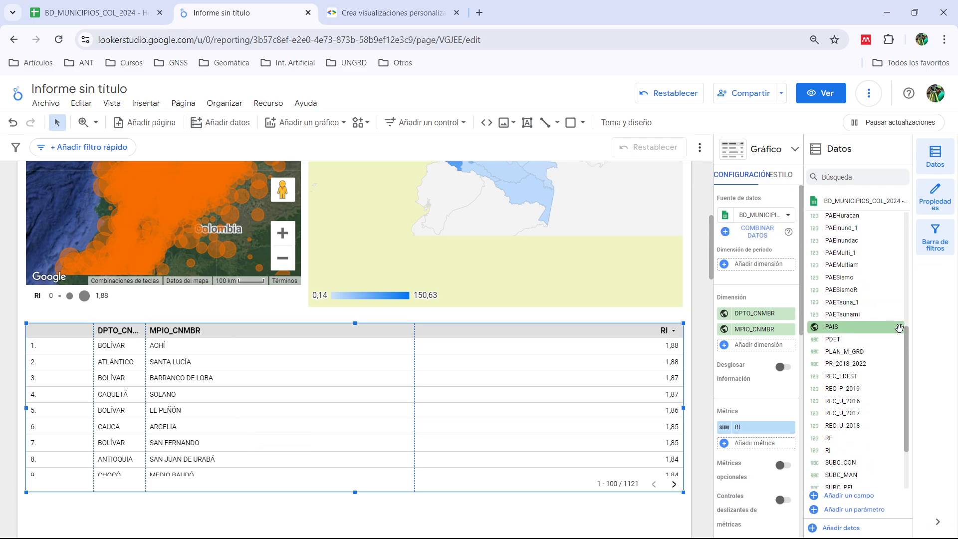
drag(844, 450, 759, 345)
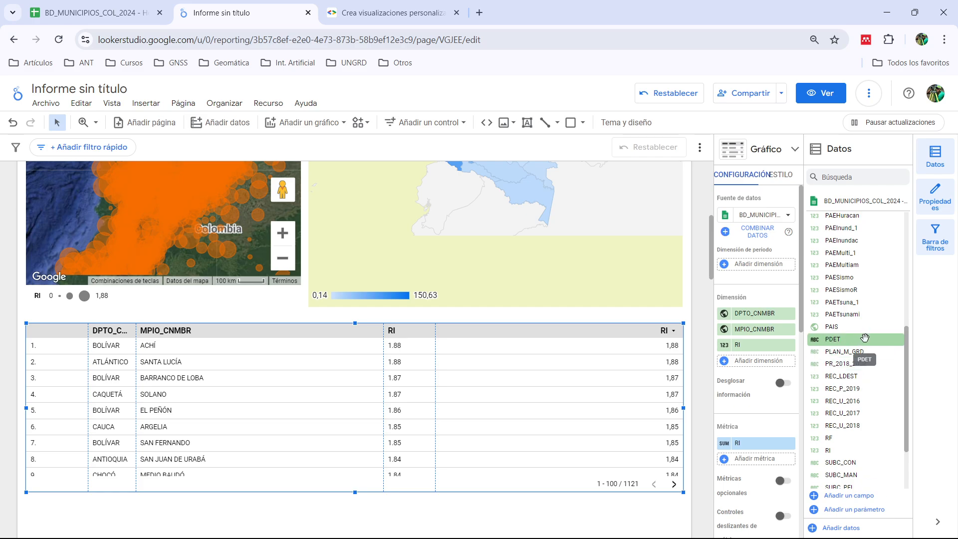
Step: Add TIPO_IOT as the table's fourth dimension and remove the RI metric
scroll(866, 333, down, 3)
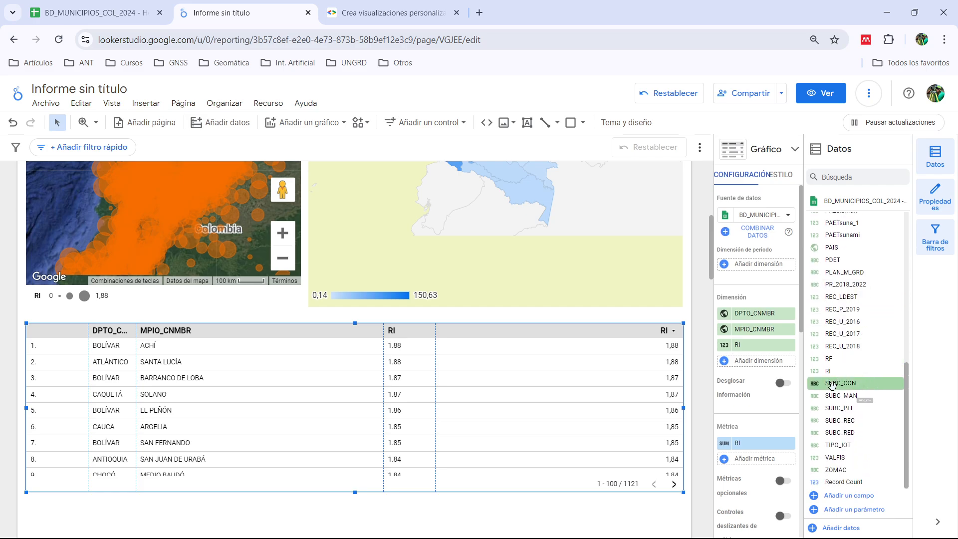
drag(843, 445, 759, 361)
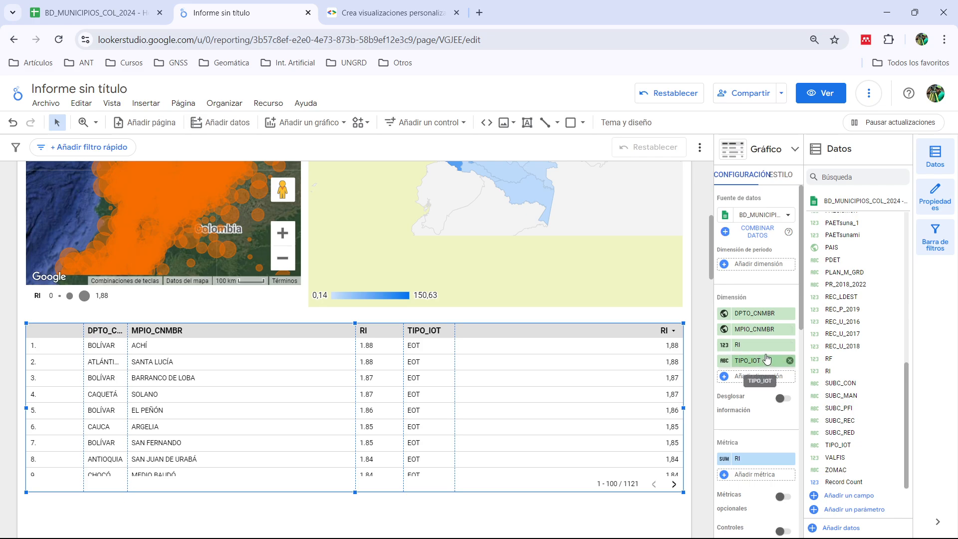
click(790, 458)
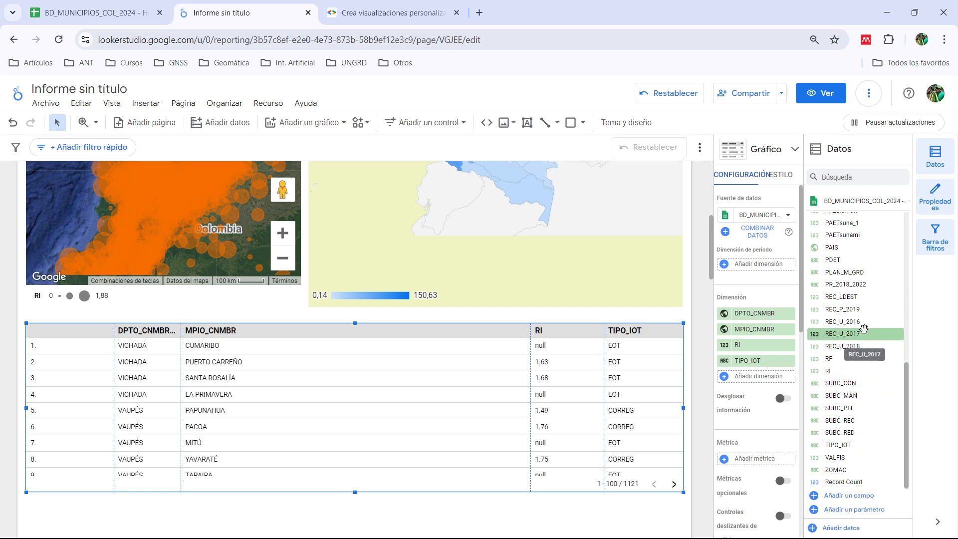
Step: Add PLAN_M_GRD and EMRE_EDRE to the table as dimensions after TIPO_IOT
scroll(864, 333, up, 1)
drag(864, 335, 772, 382)
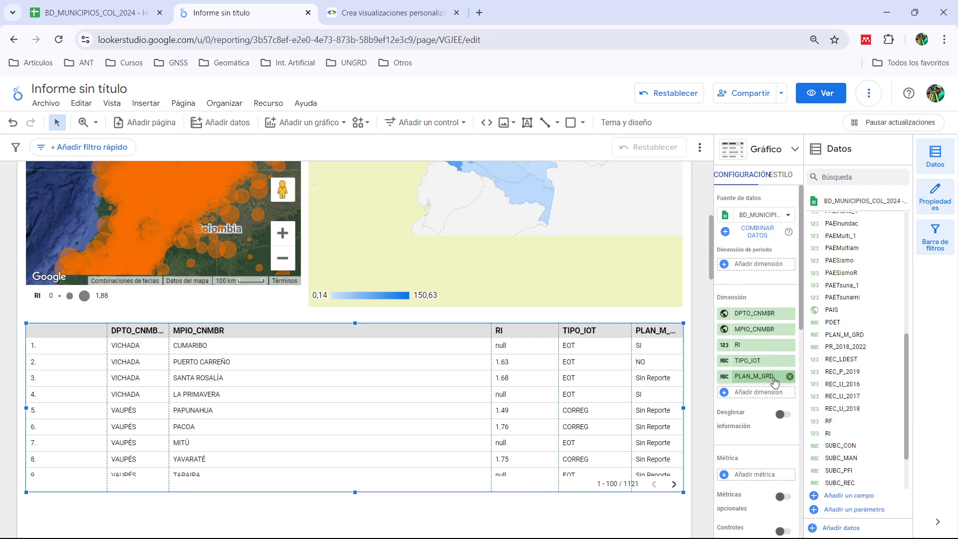
scroll(863, 318, up, 1)
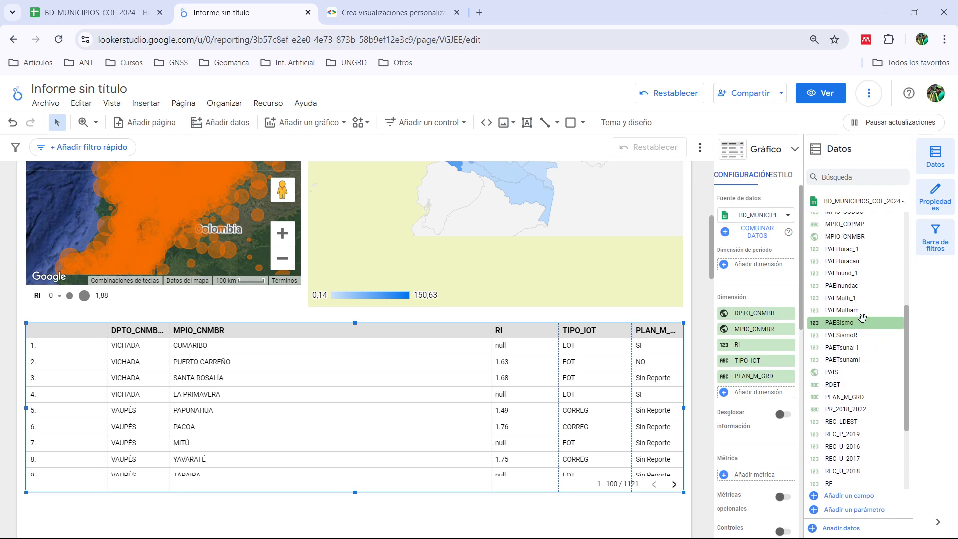
scroll(863, 315, up, 3)
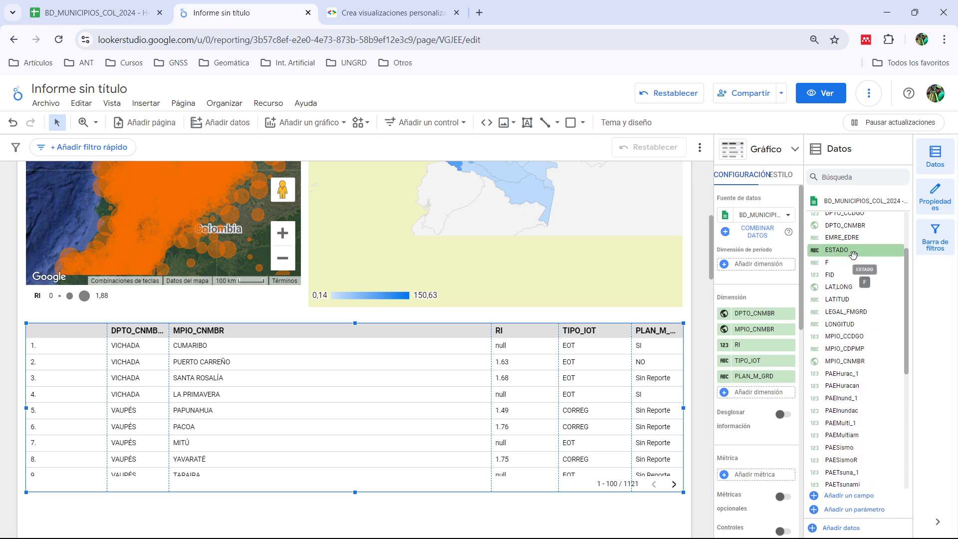
scroll(853, 255, up, 2)
drag(849, 301, 760, 405)
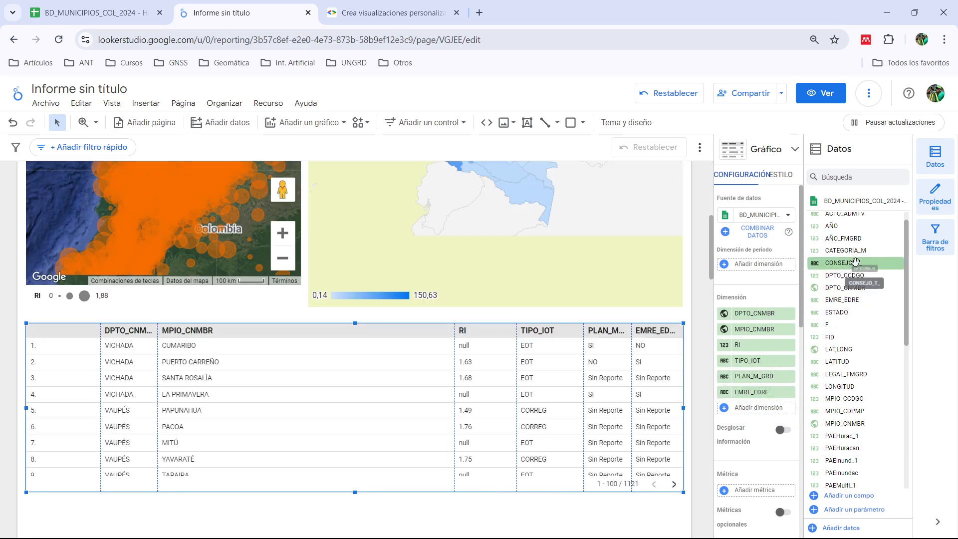
Step: Add ESTADO and CATEGORIA_M as the table's last dimensions, with ESTADO taking the place of CONSEJO_T_
drag(856, 262, 764, 411)
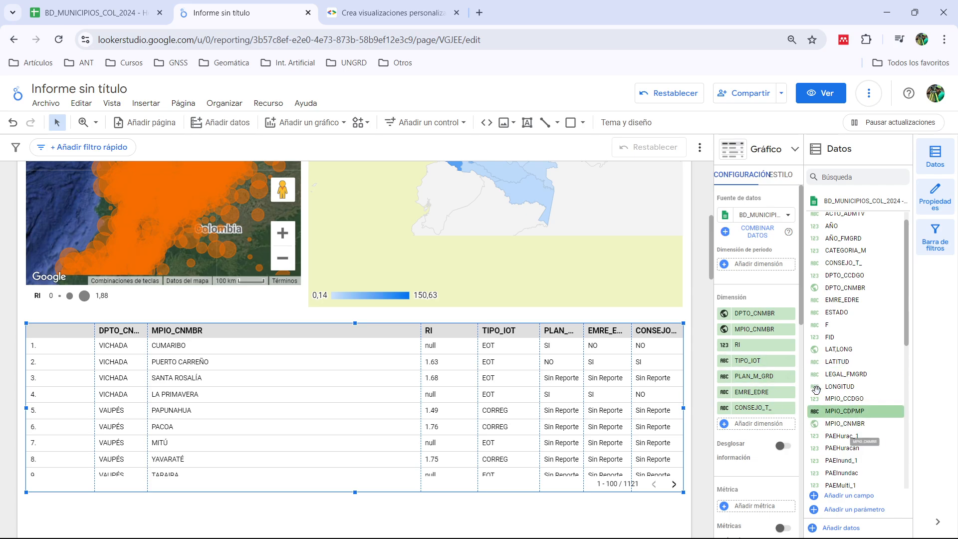
drag(856, 314, 776, 430)
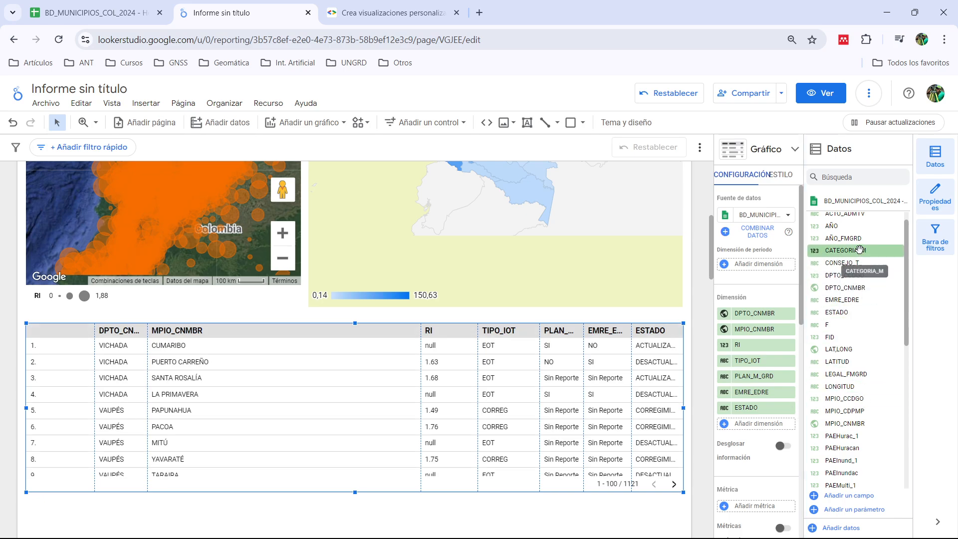
drag(859, 251, 768, 428)
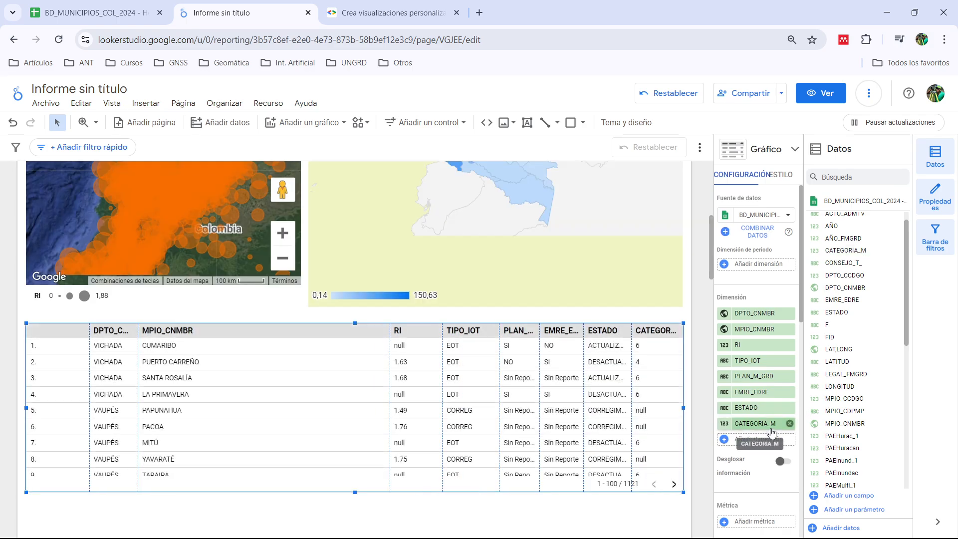
click(639, 516)
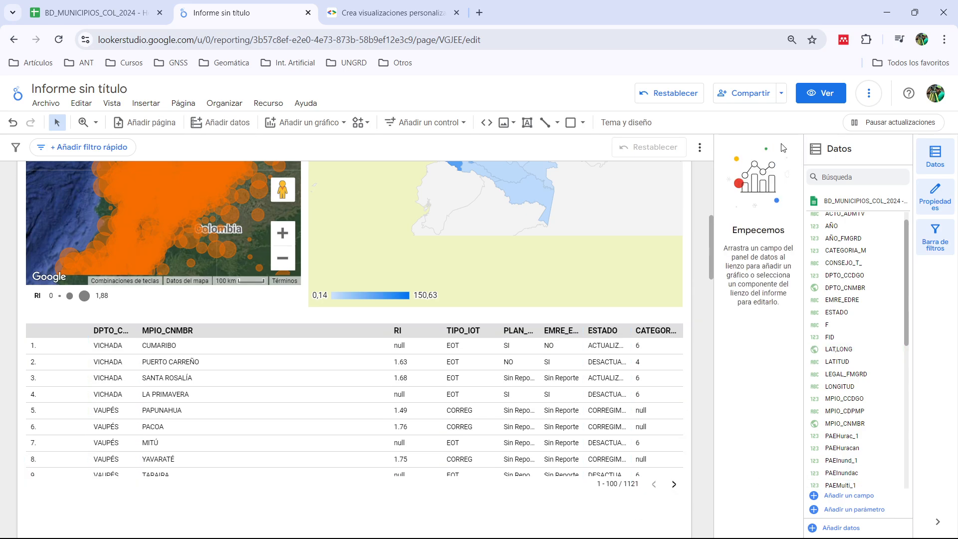
Step: Switch the report to view mode and look over the page from the header to the data table
click(827, 94)
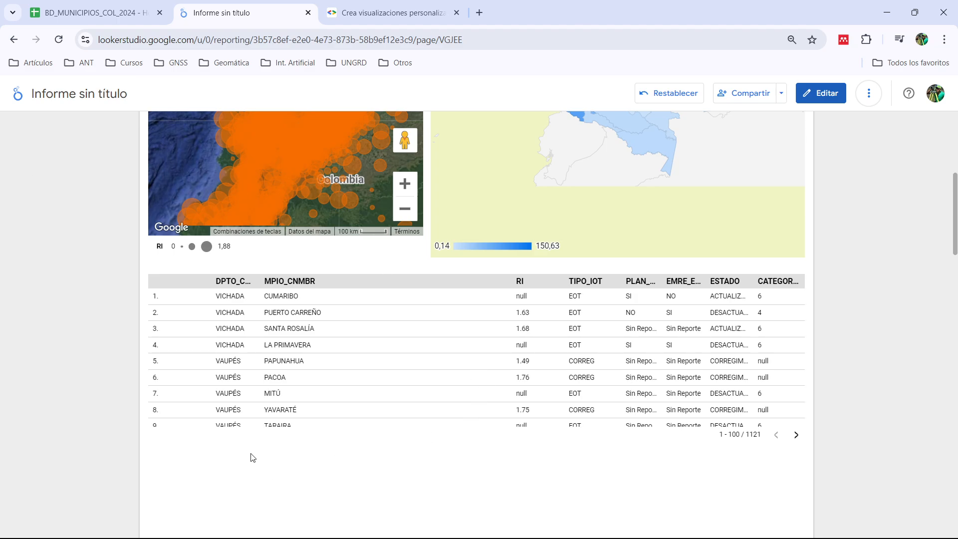
scroll(254, 458, up, 6)
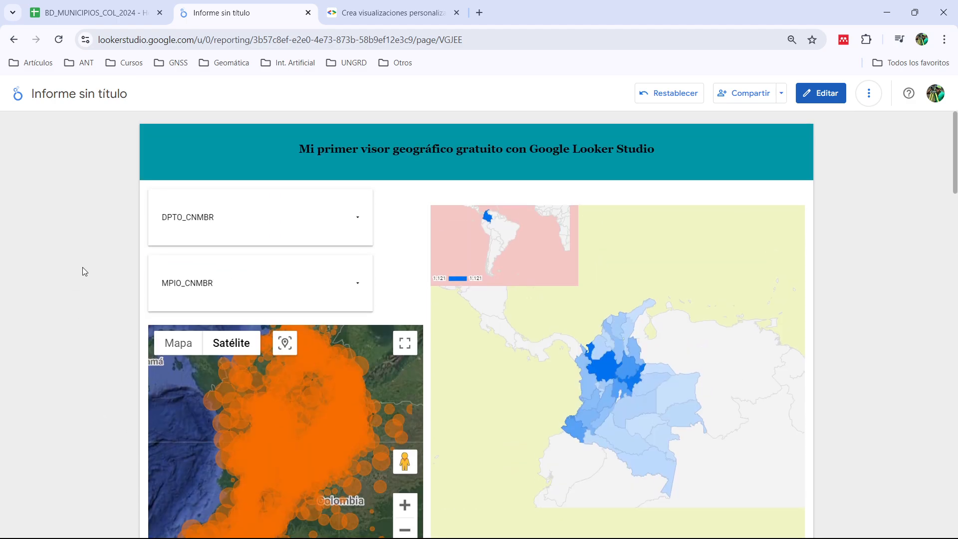
scroll(83, 271, down, 8)
scroll(80, 410, up, 8)
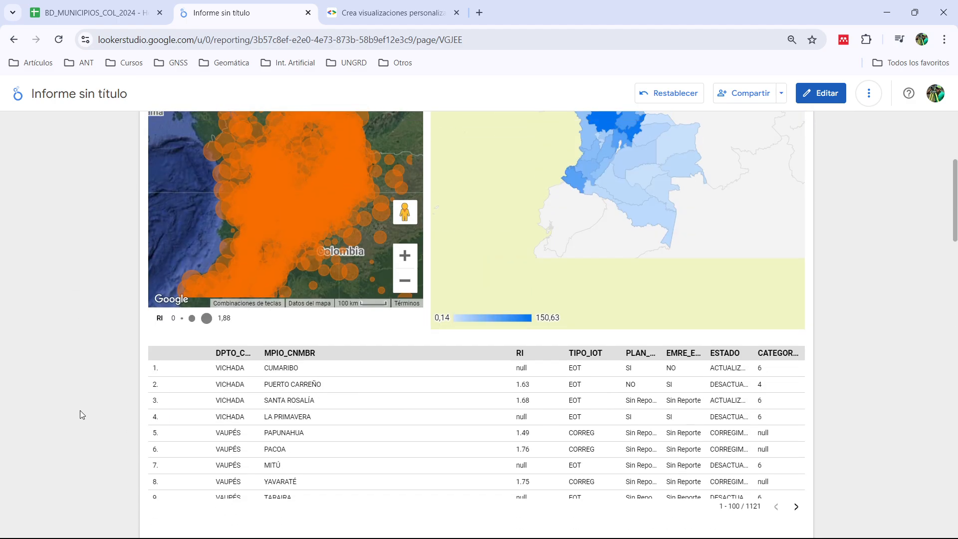
Step: Filter the report to CUNDINAMARCA only in the DPTO_CNMBR control and review both maps and the table
click(302, 230)
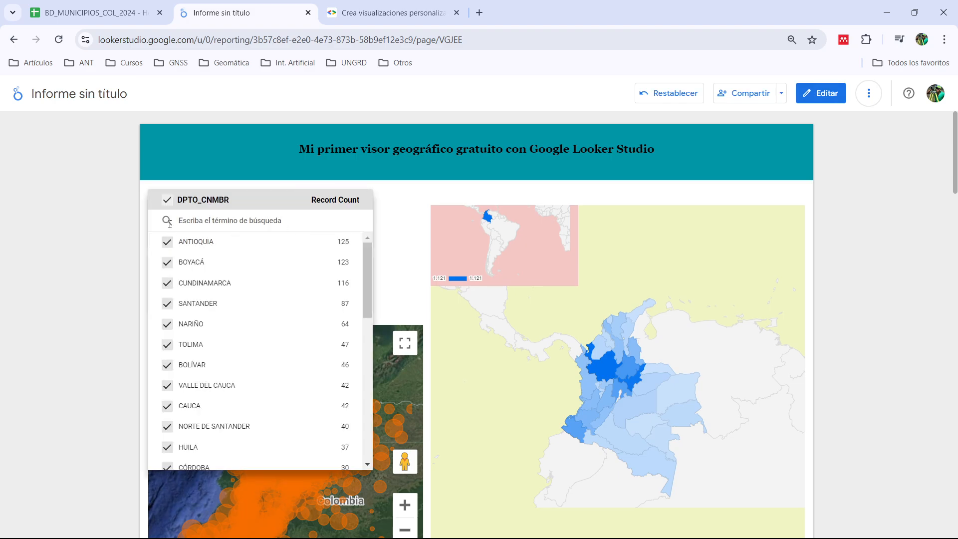
click(167, 201)
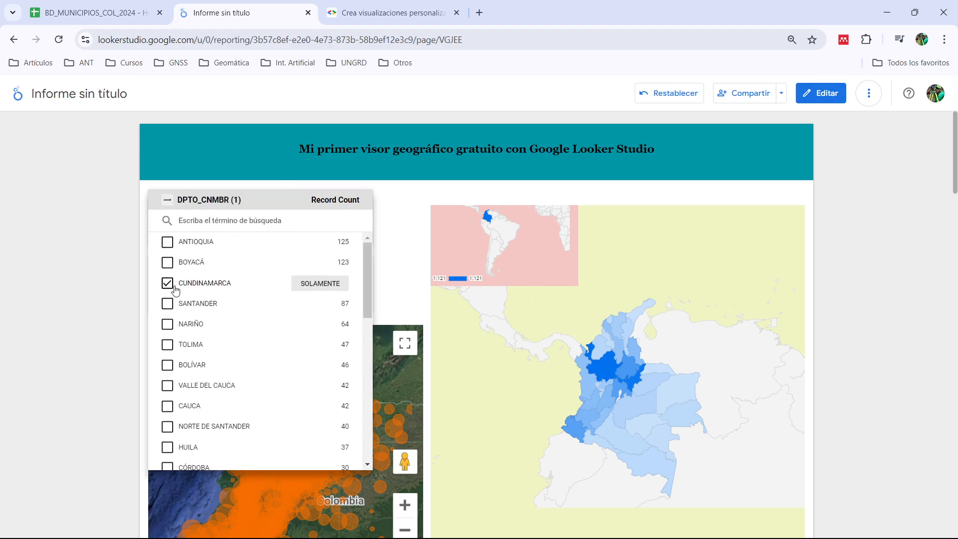
click(145, 258)
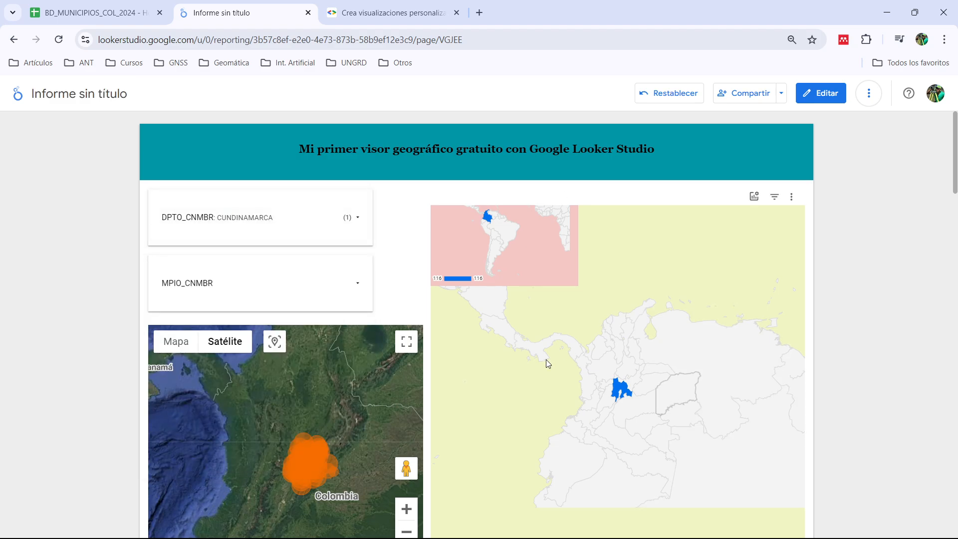
scroll(118, 256, down, 3)
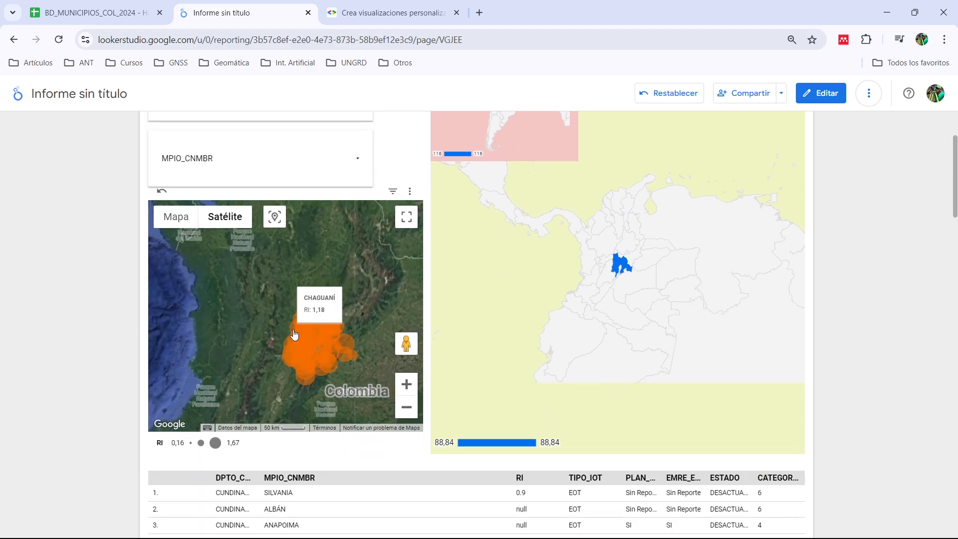
scroll(295, 335, up, 3)
scroll(34, 277, down, 3)
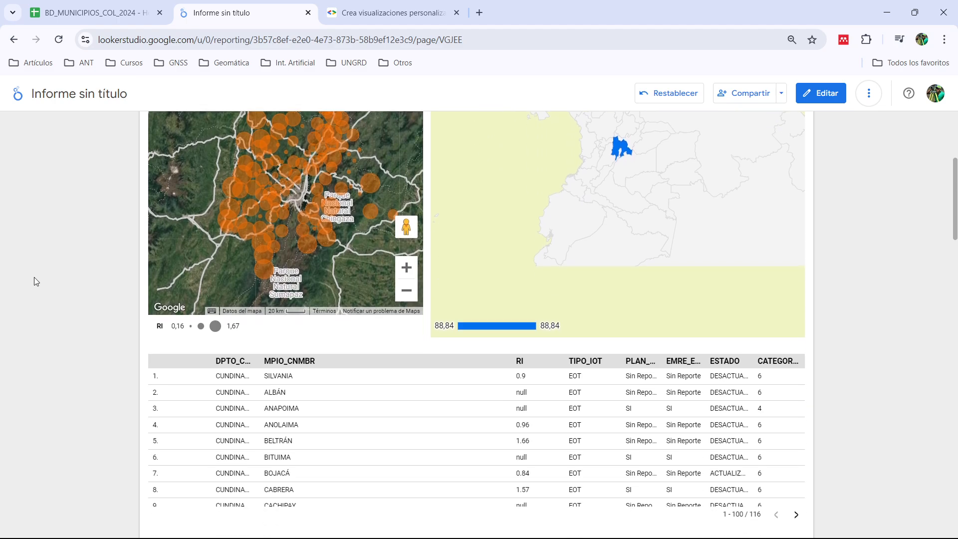
scroll(34, 277, down, 3)
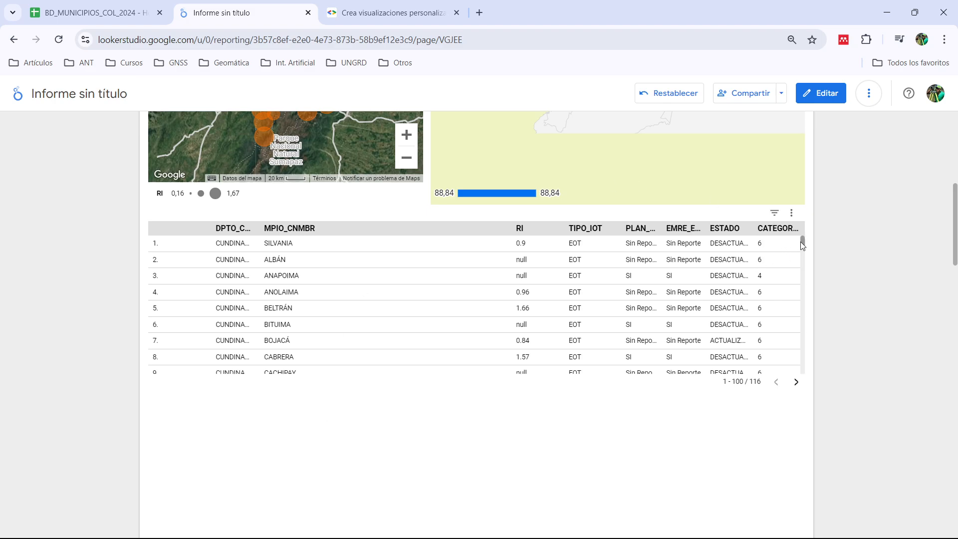
click(791, 213)
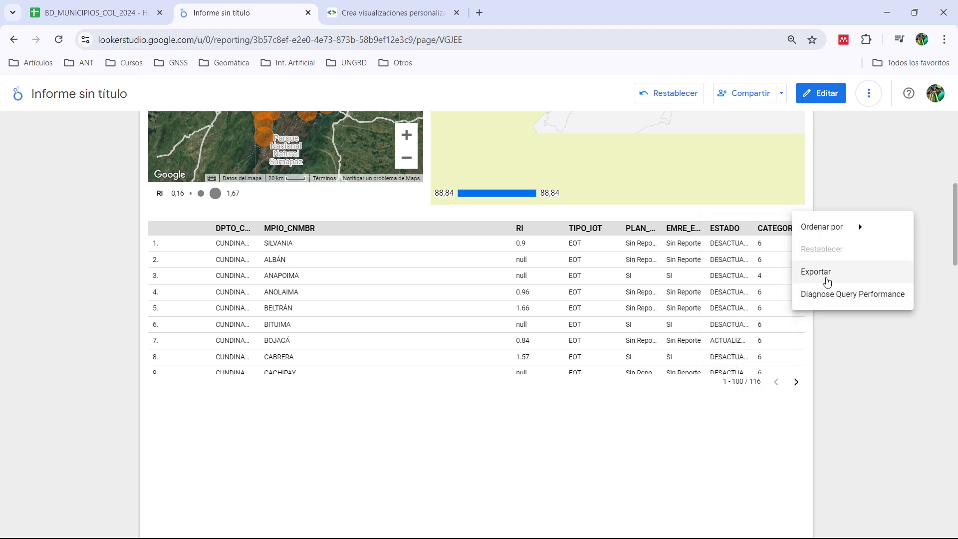
click(446, 442)
scroll(375, 447, up, 3)
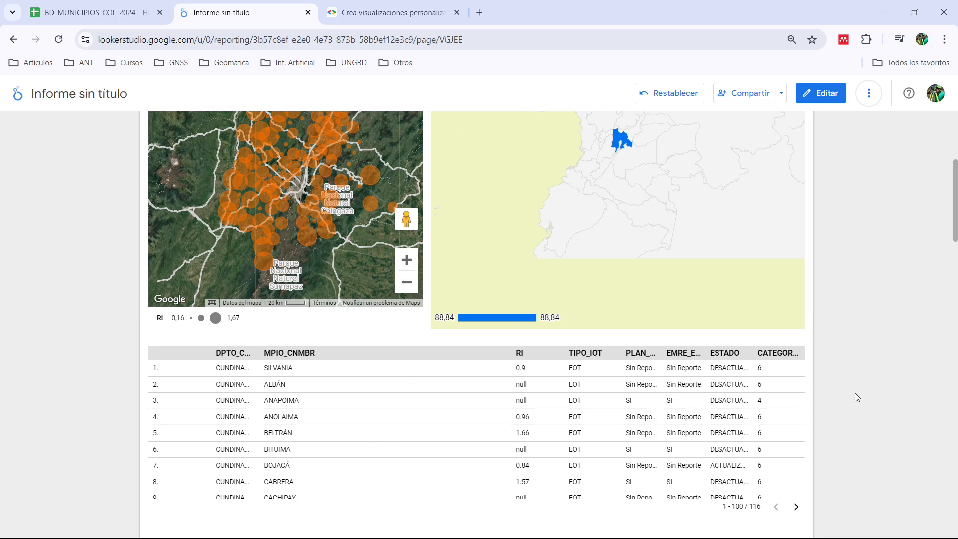
click(792, 338)
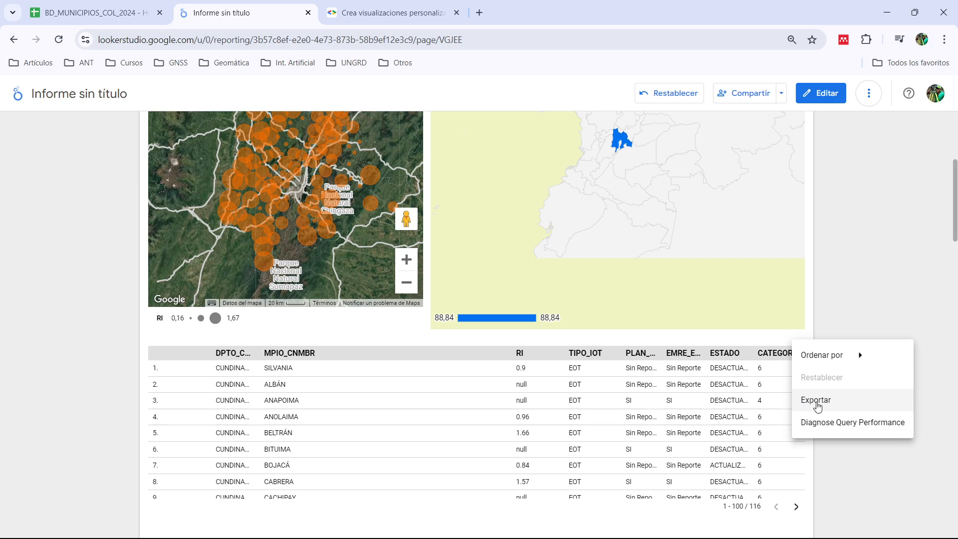
mouse_move(843, 345)
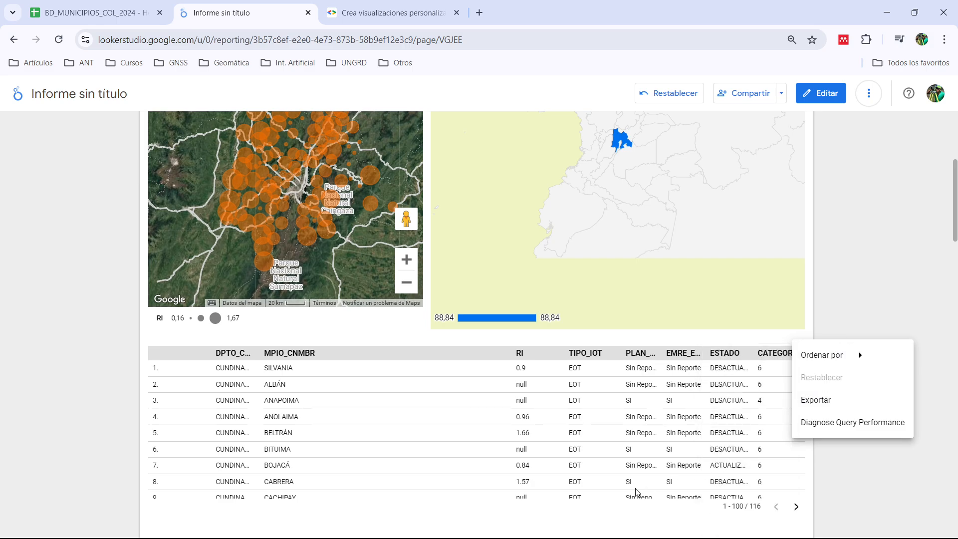
click(636, 523)
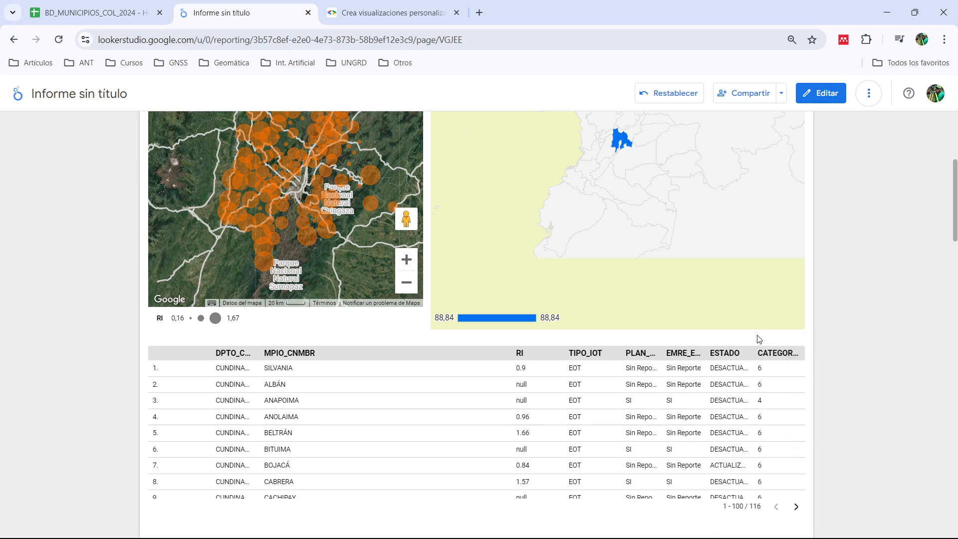
Step: Export the Cundinamarca table data in CSV (Excel) format and open the downloaded file in Excel
click(793, 340)
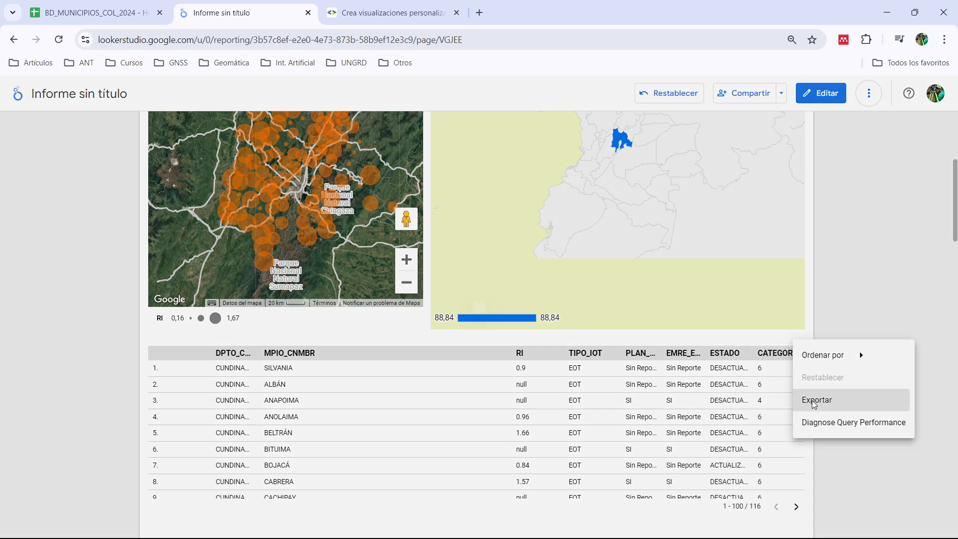
click(815, 402)
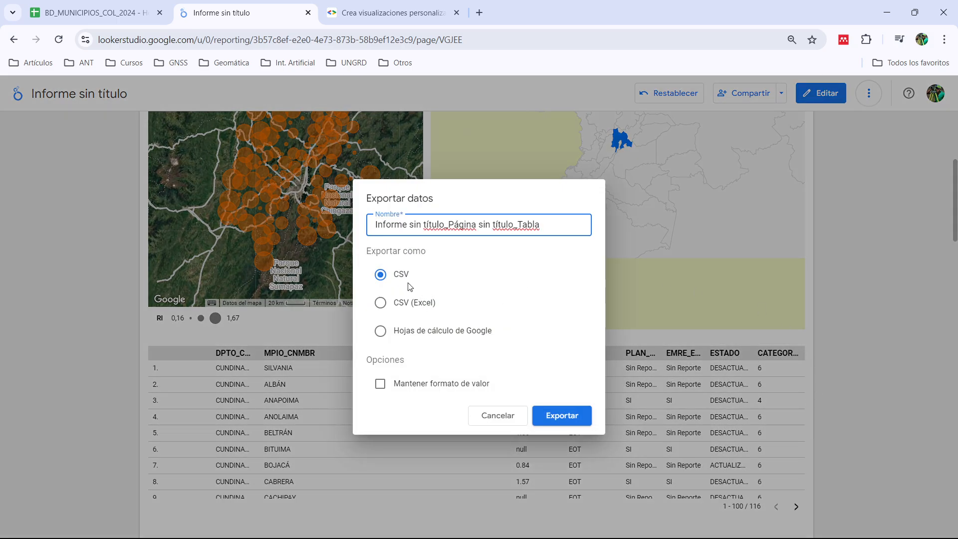
click(392, 303)
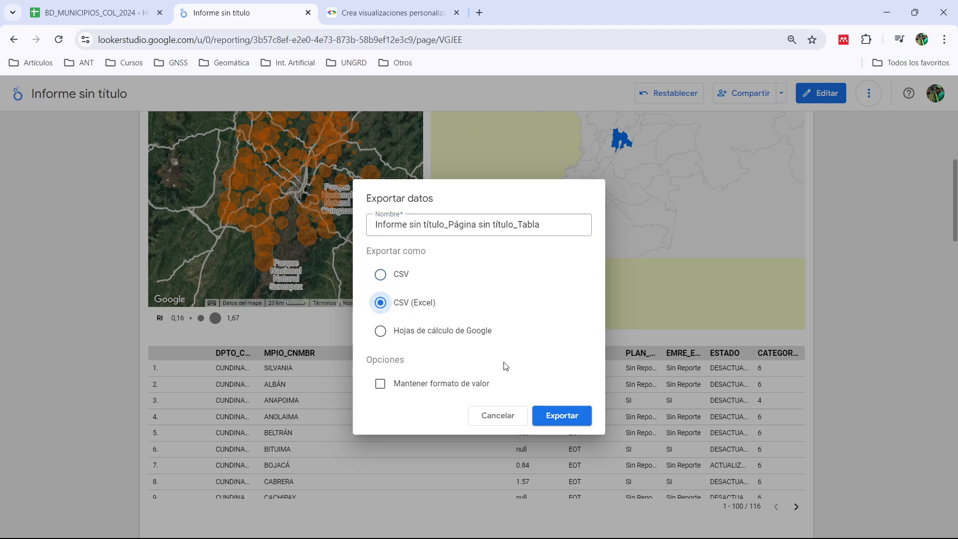
click(574, 419)
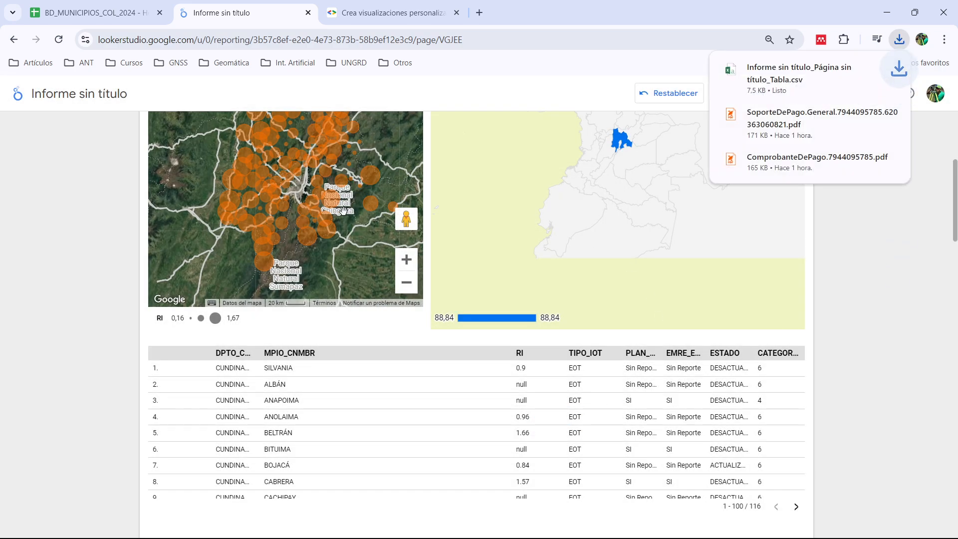
click(798, 85)
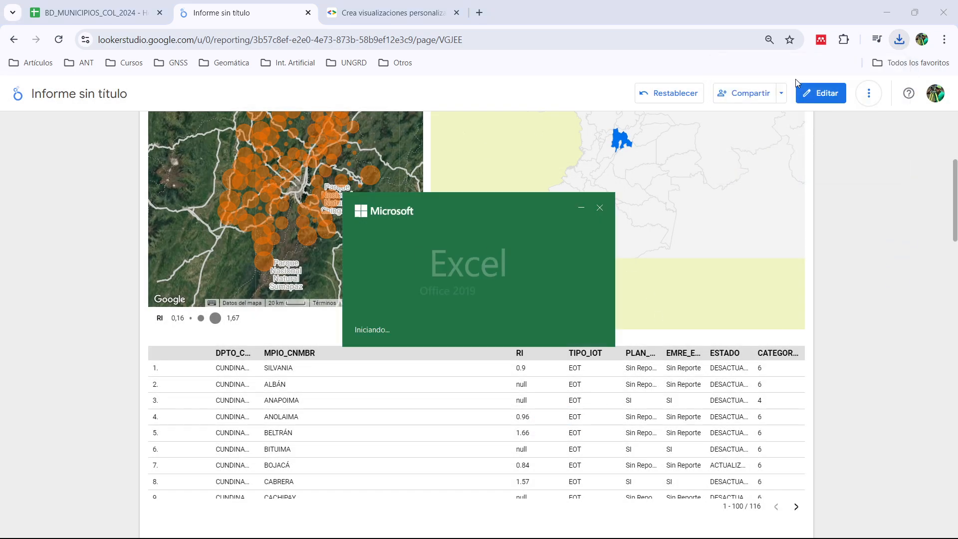
click(585, 103)
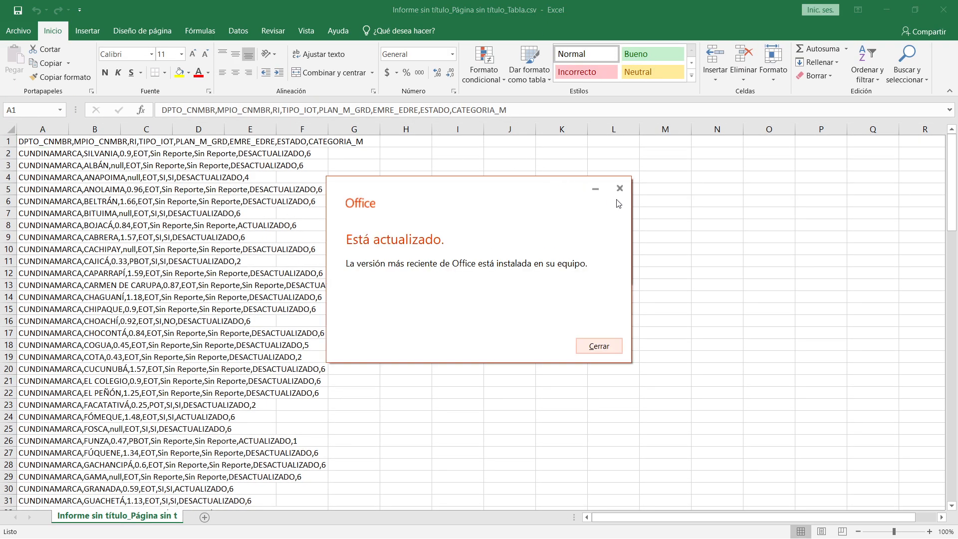
Step: Split the data in column A into separate columns with Text to Columns, using the comma as a delimiter
click(620, 188)
click(49, 134)
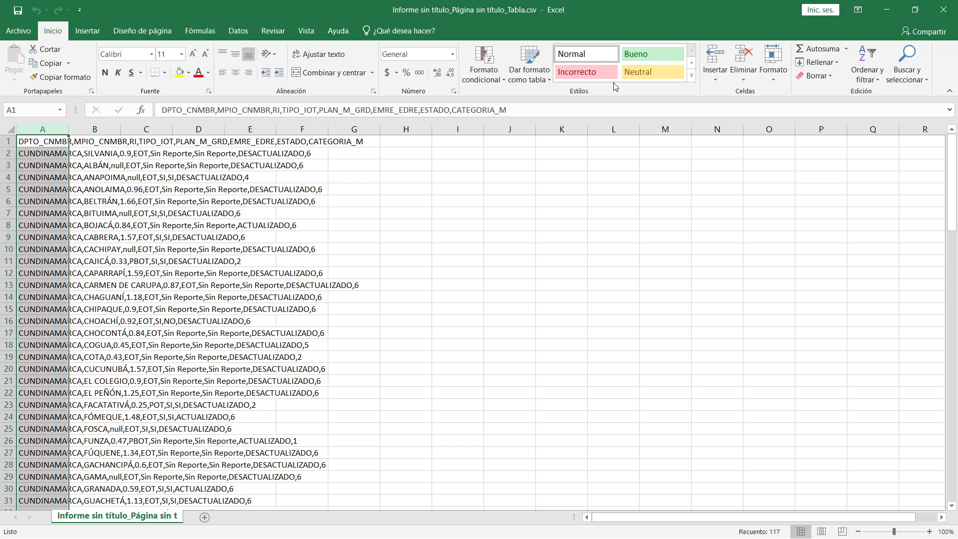
click(238, 30)
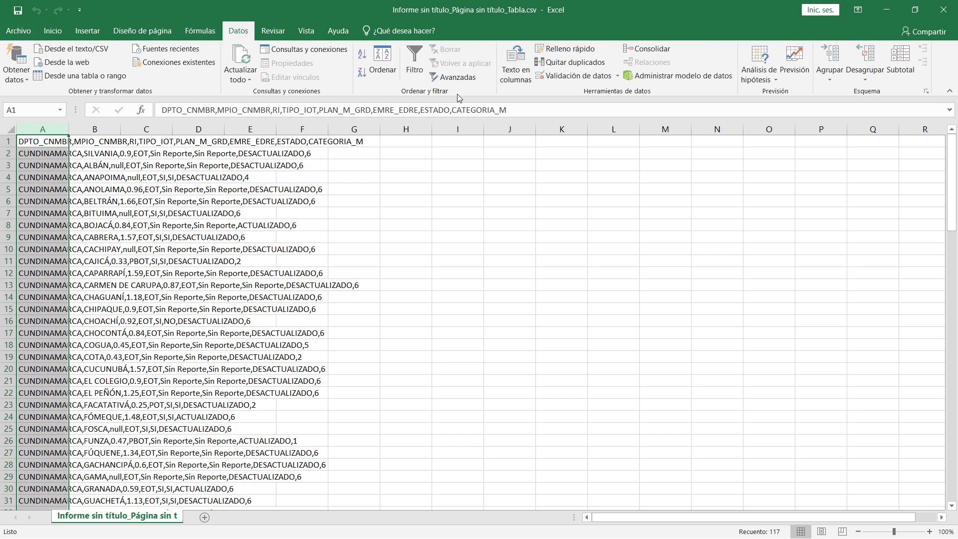
click(517, 75)
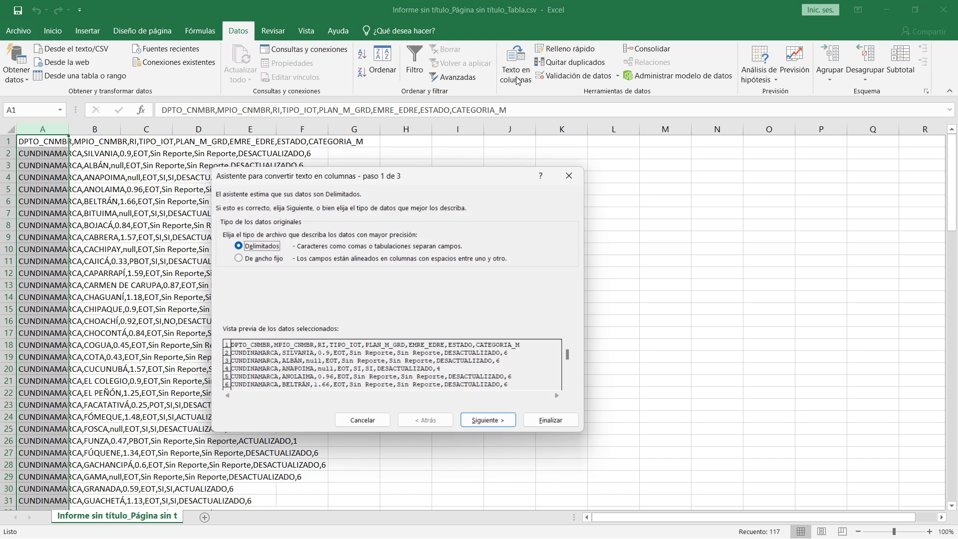
click(489, 421)
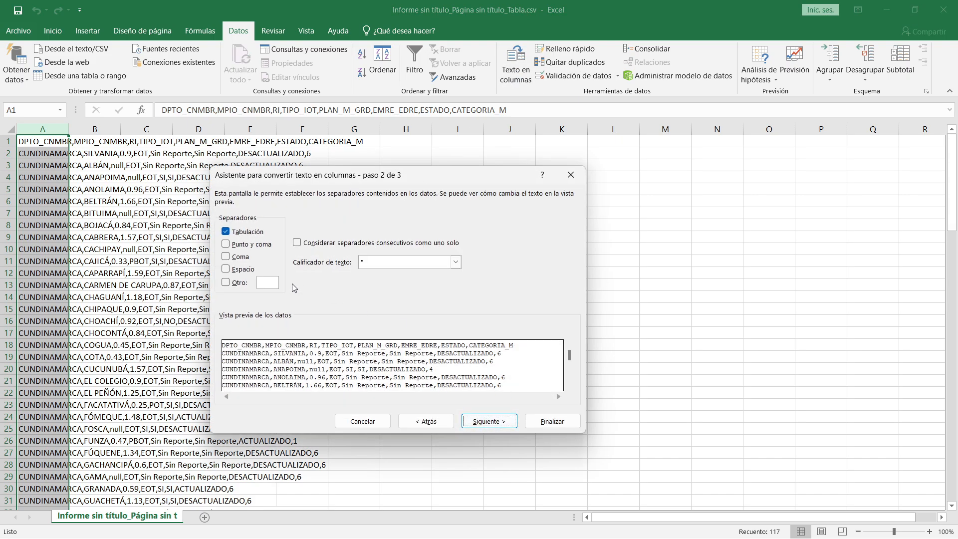
click(226, 256)
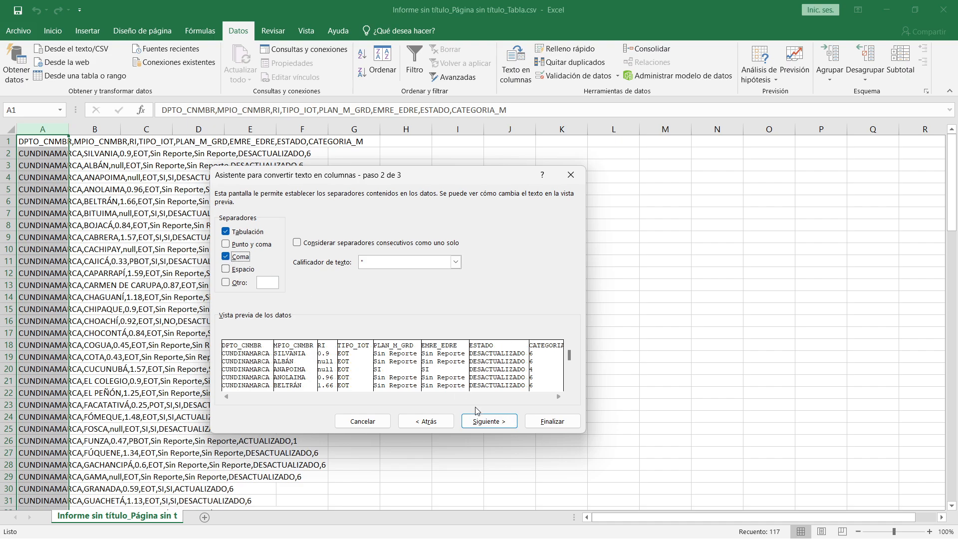
click(489, 421)
click(549, 422)
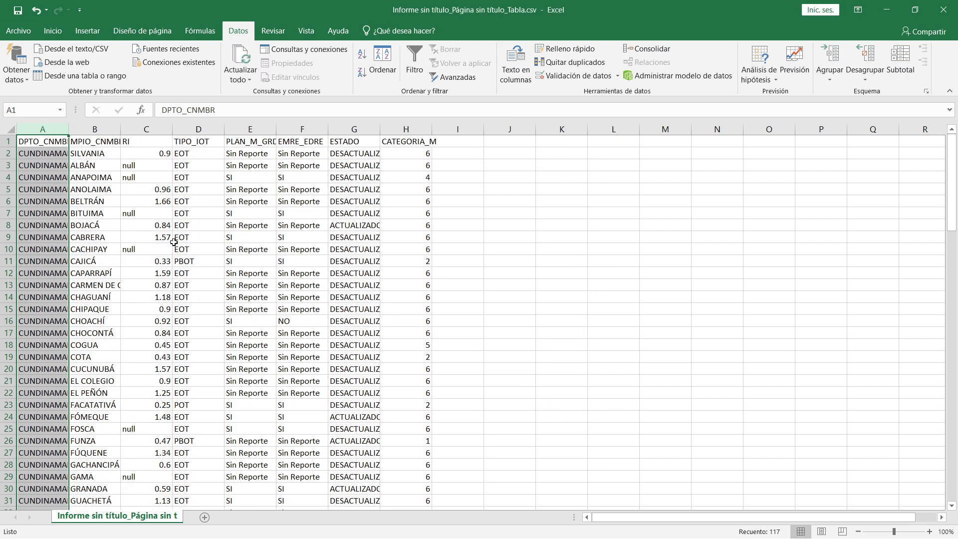
Step: Look through the split table from its first to its last row and close the workbook without saving
scroll(173, 242, down, 16)
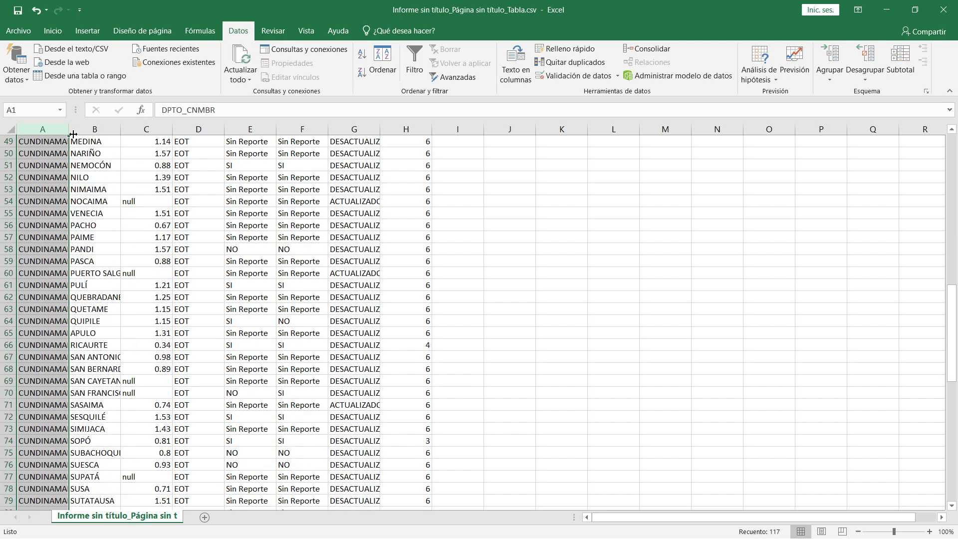
scroll(129, 207, up, 16)
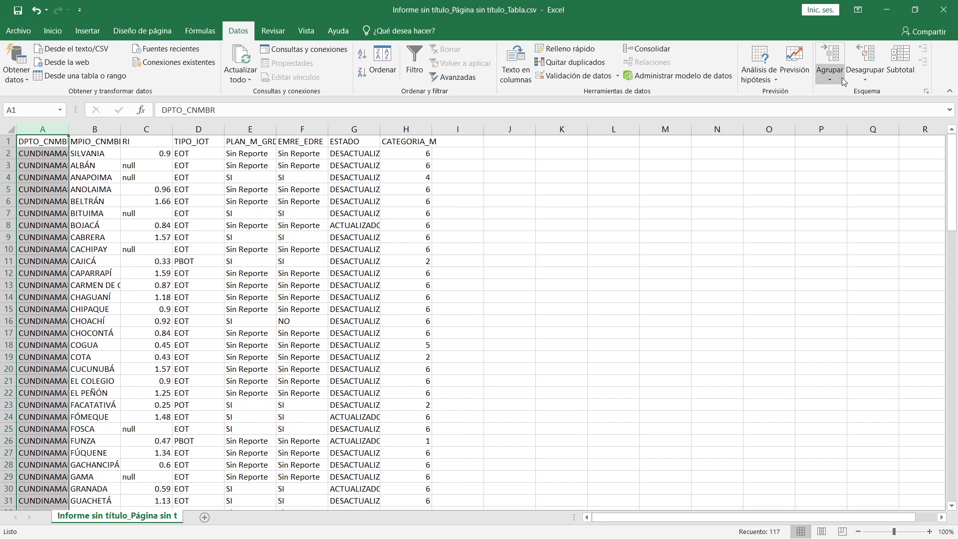
click(119, 345)
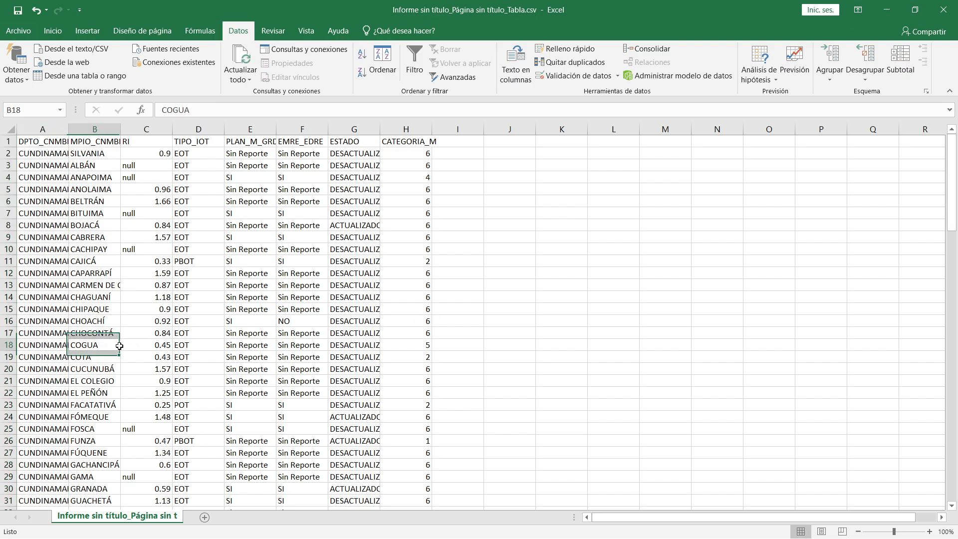
key(Left)
key(ctrl+Down)
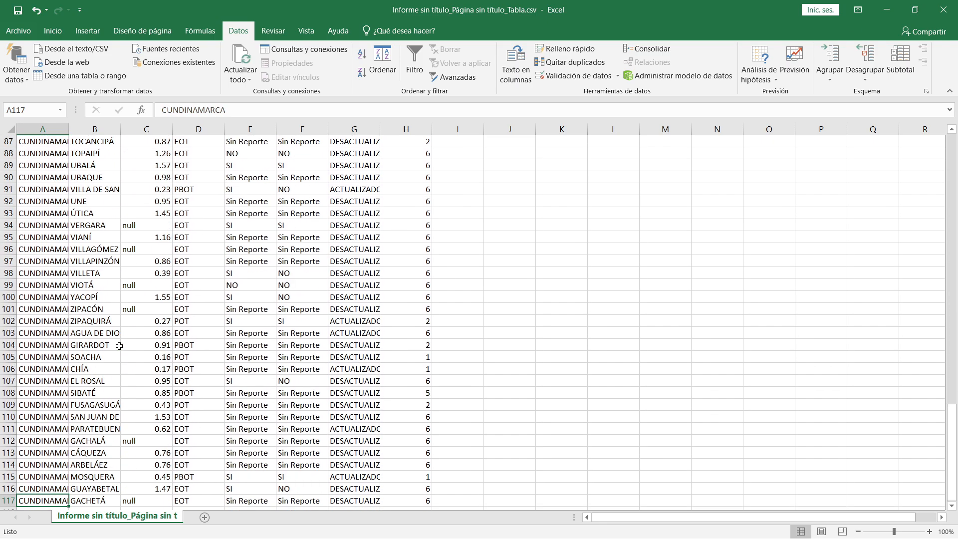
key(ctrl+Up)
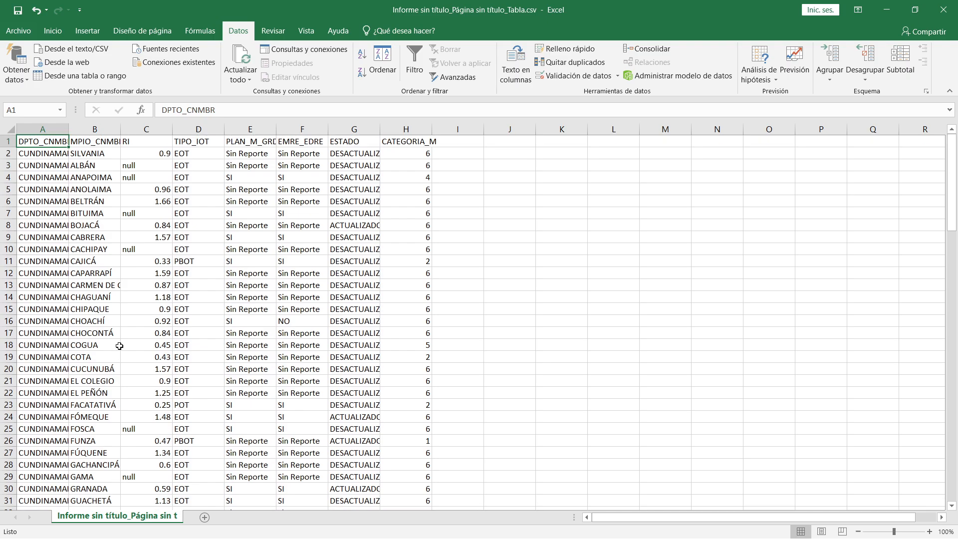
click(944, 9)
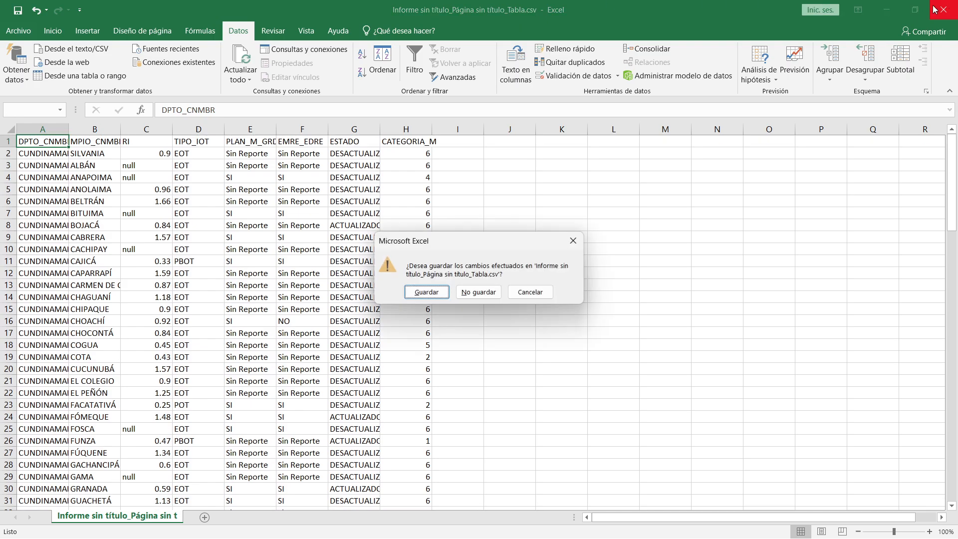
click(479, 292)
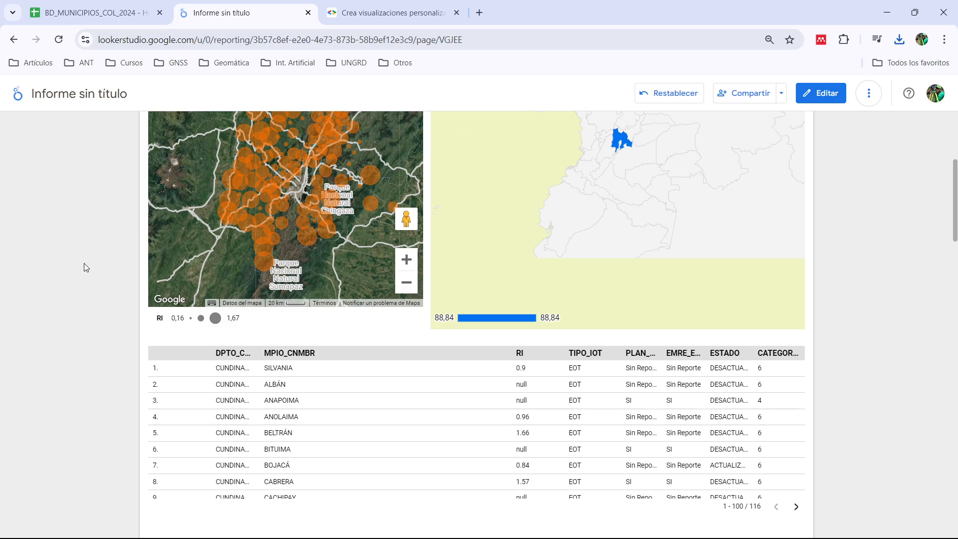
Step: Return the Looker Studio report to edit mode and rename it "Mi primer visor gratis con Google Looker Studio P1"
scroll(84, 262, up, 5)
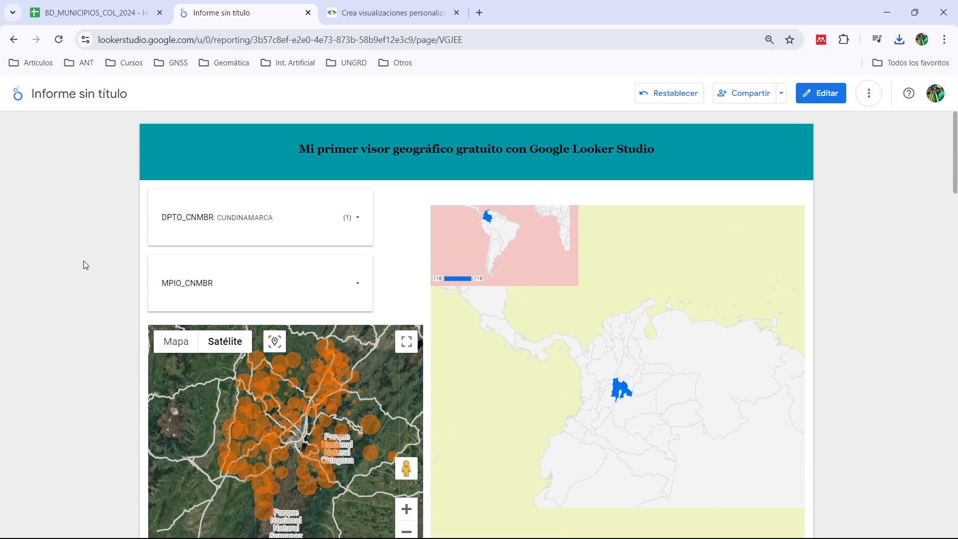
click(820, 93)
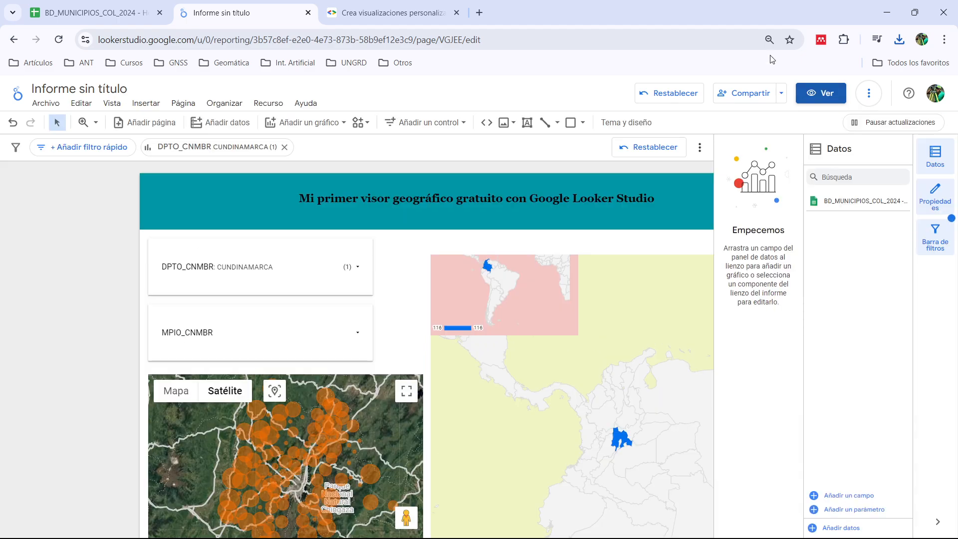
triple_click(99, 89)
text(Mi)
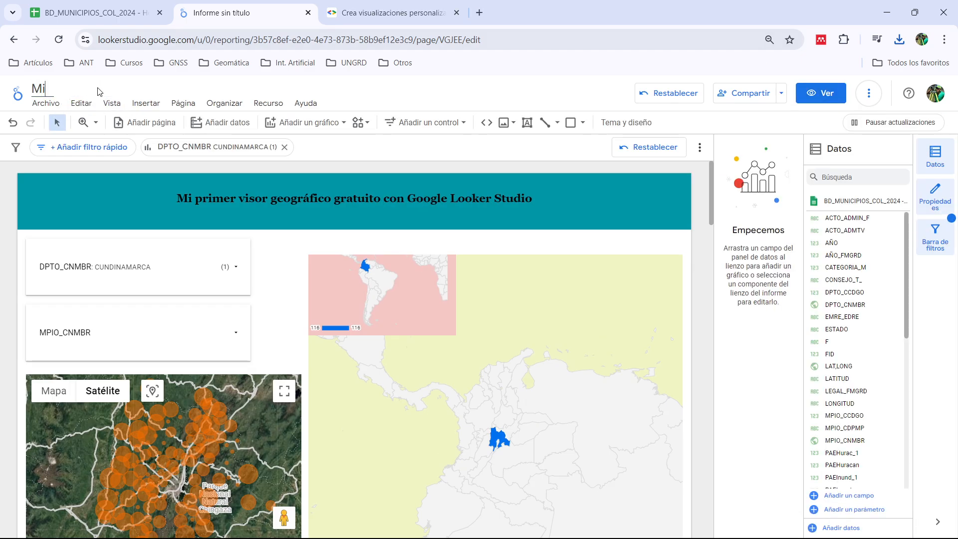
text( primer visor gr)
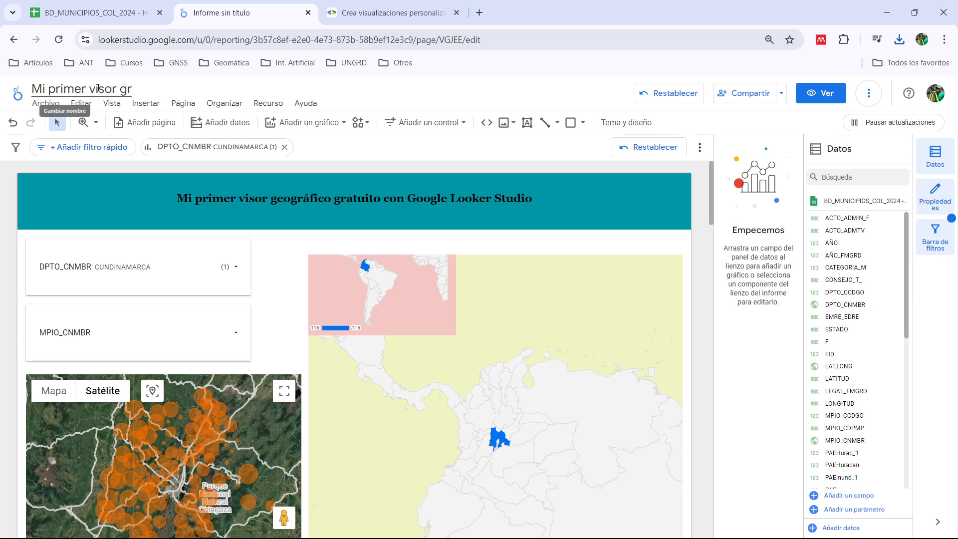
text(atis con Google Looker)
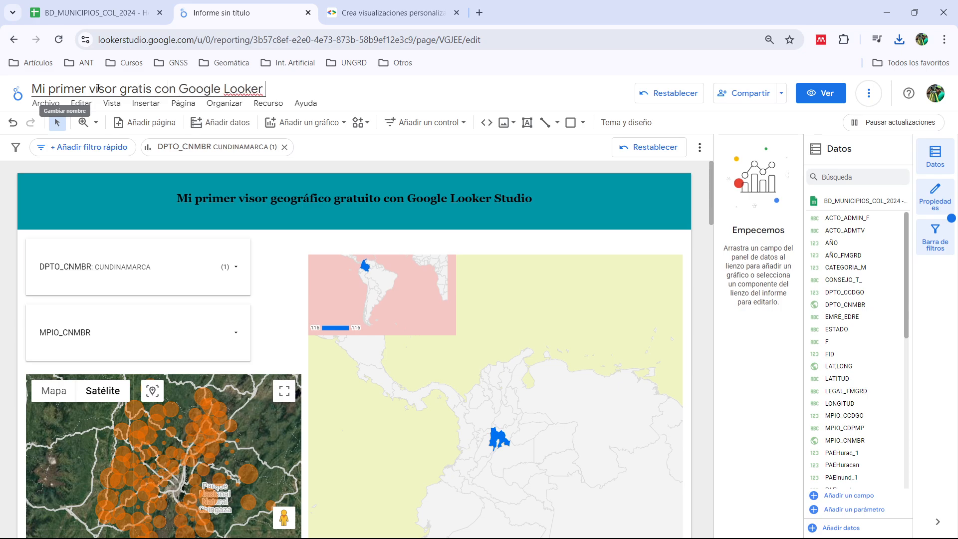
text( Studio P1)
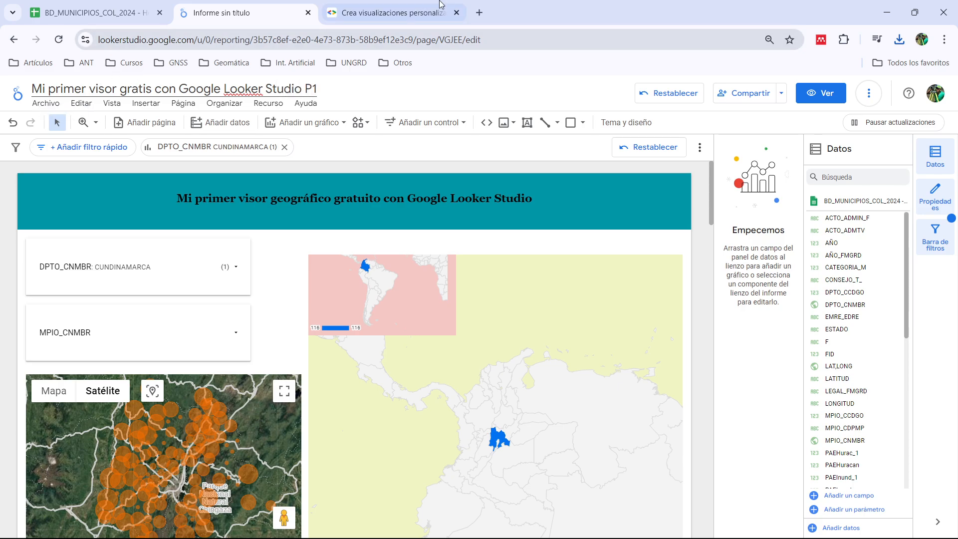
click(556, 96)
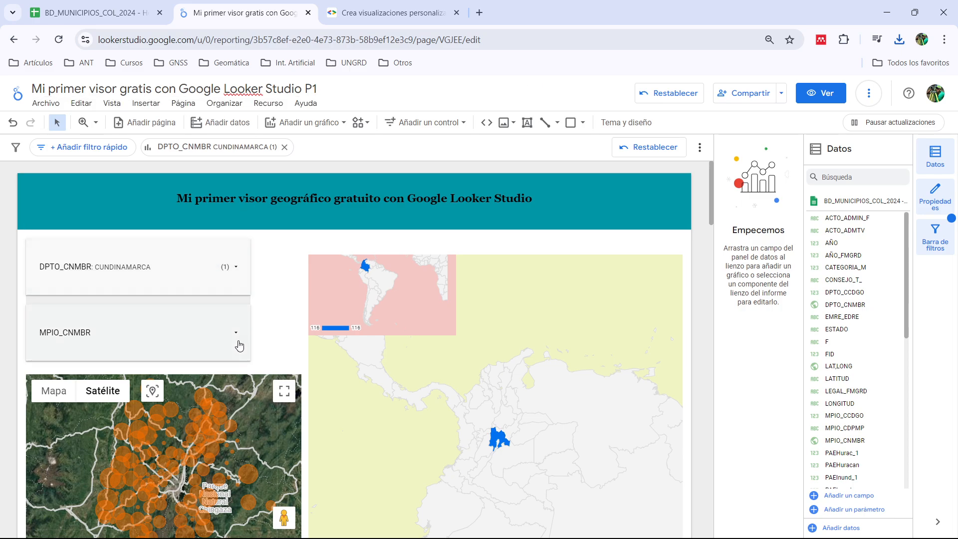
Step: Insert a stacked column chart in the empty area just below the data table
scroll(285, 300, down, 7)
scroll(283, 299, down, 3)
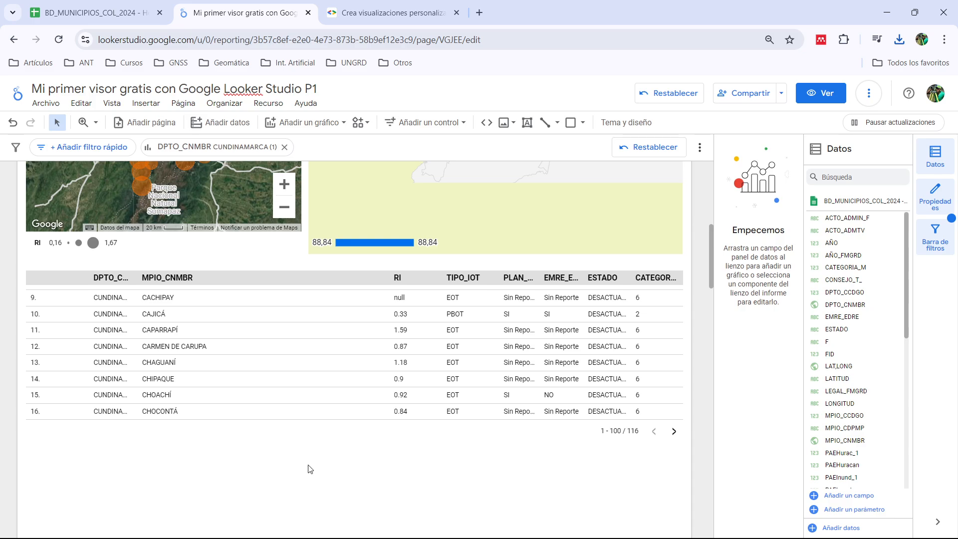
click(445, 122)
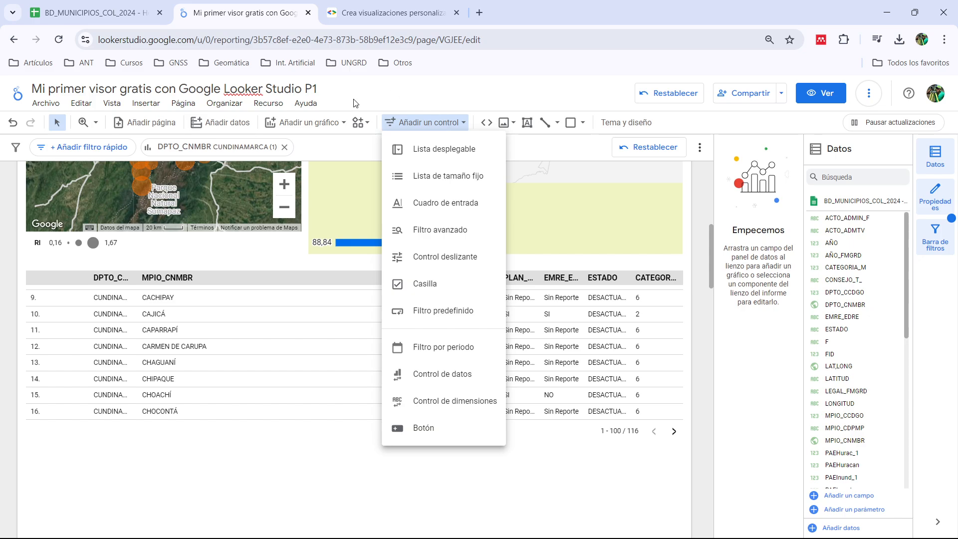
click(313, 123)
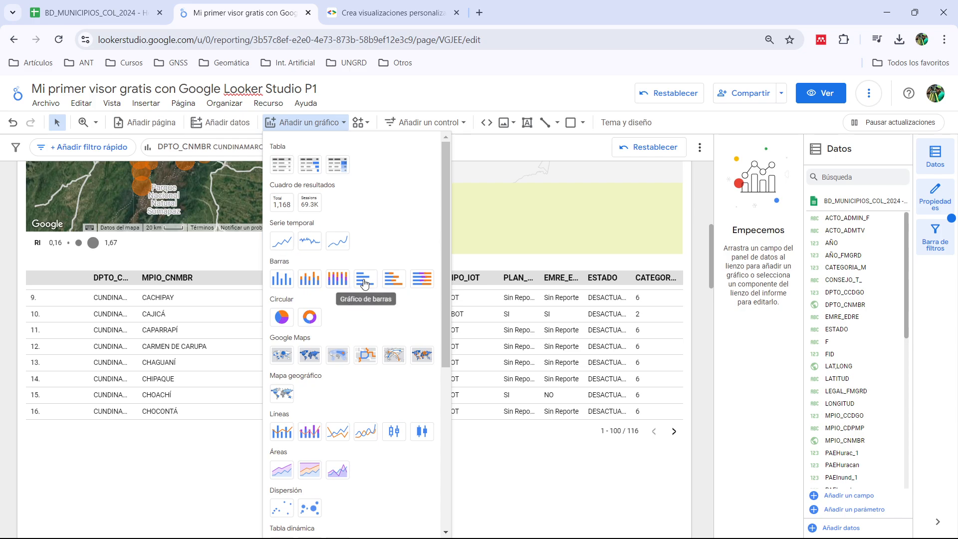
click(311, 278)
scroll(189, 339, down, 5)
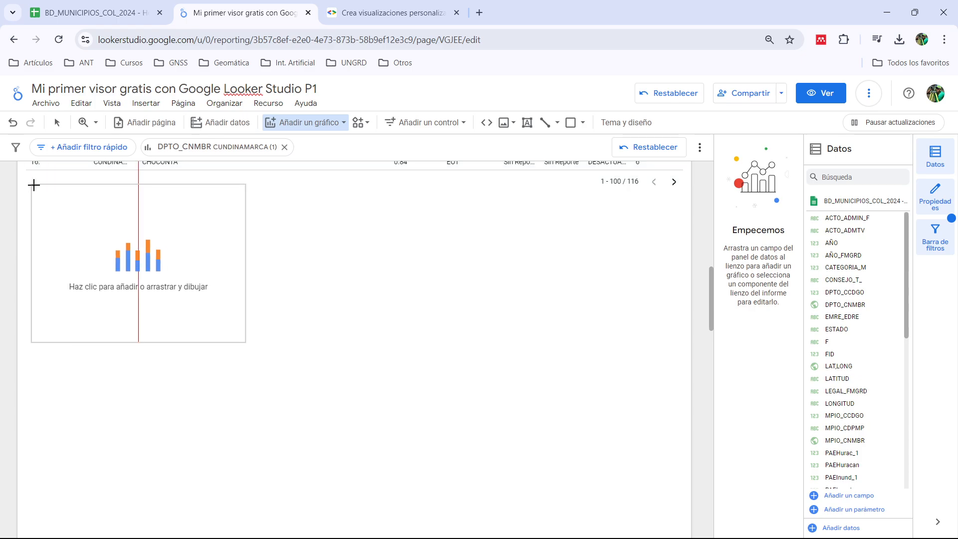
click(33, 185)
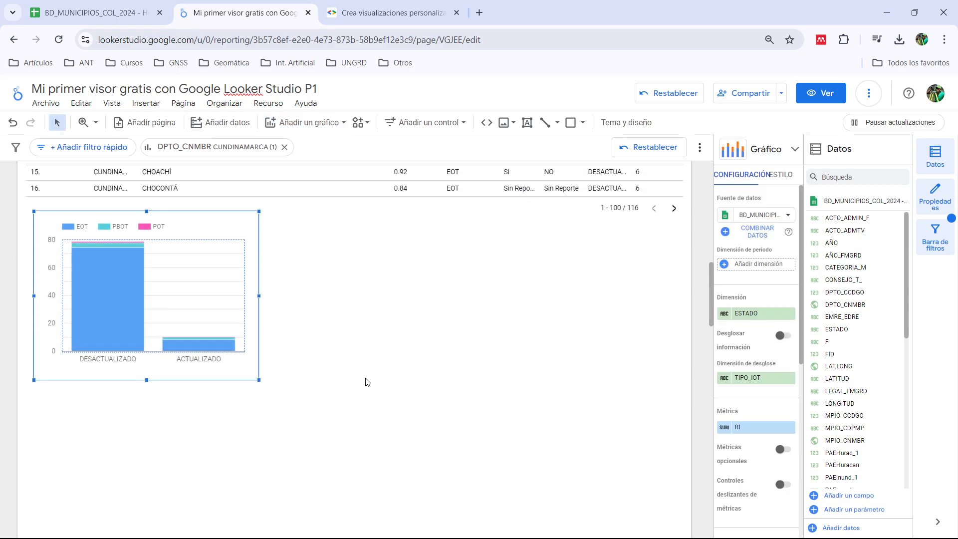
Step: Enlarge the stacked column chart to the full width of the data table and shift it slightly down
scroll(368, 383, down, 1)
drag(258, 353, 428, 447)
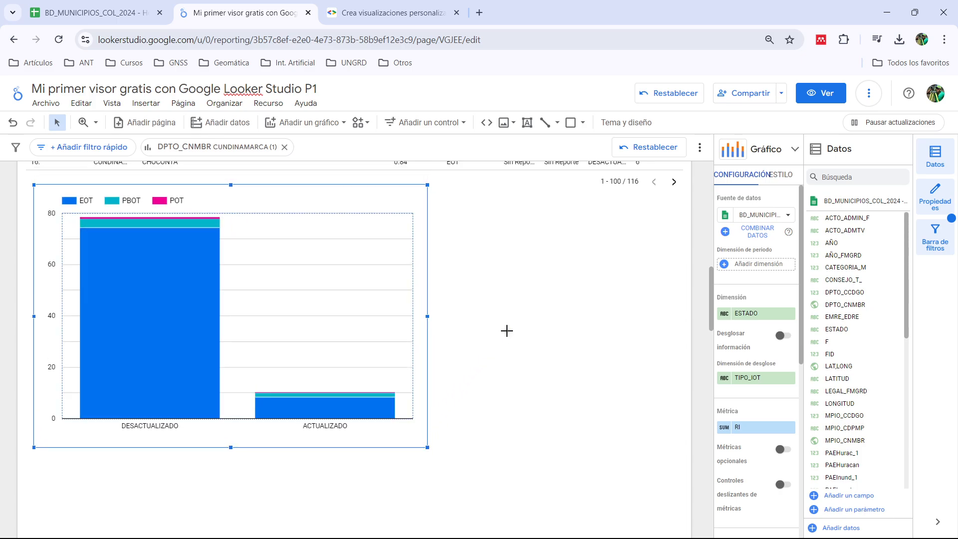
click(507, 331)
scroll(500, 352, up, 3)
scroll(489, 342, down, 3)
scroll(494, 355, up, 2)
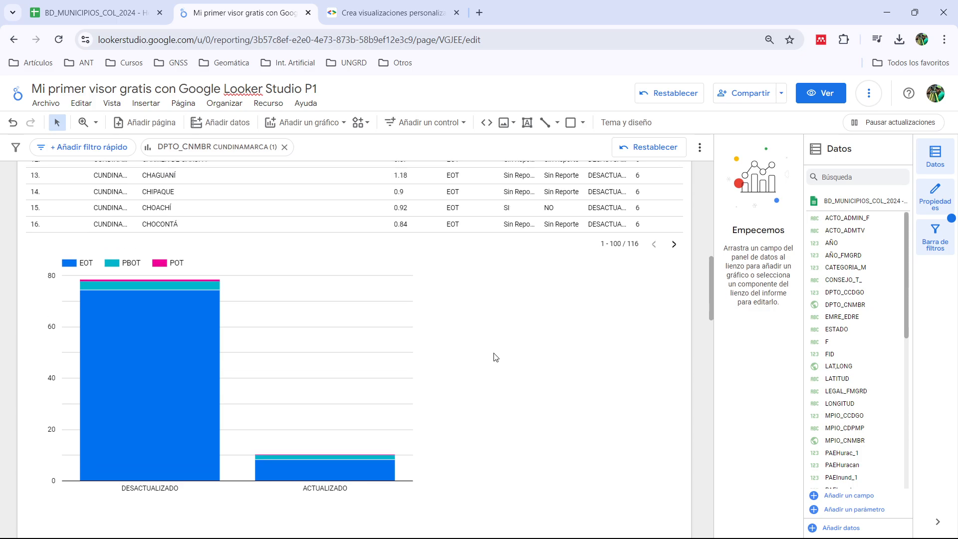
click(185, 351)
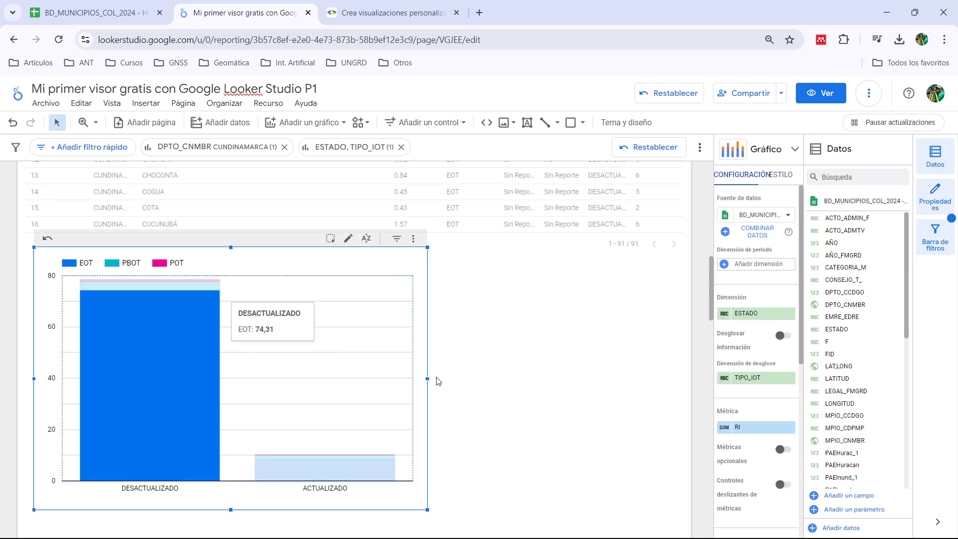
drag(428, 378, 682, 389)
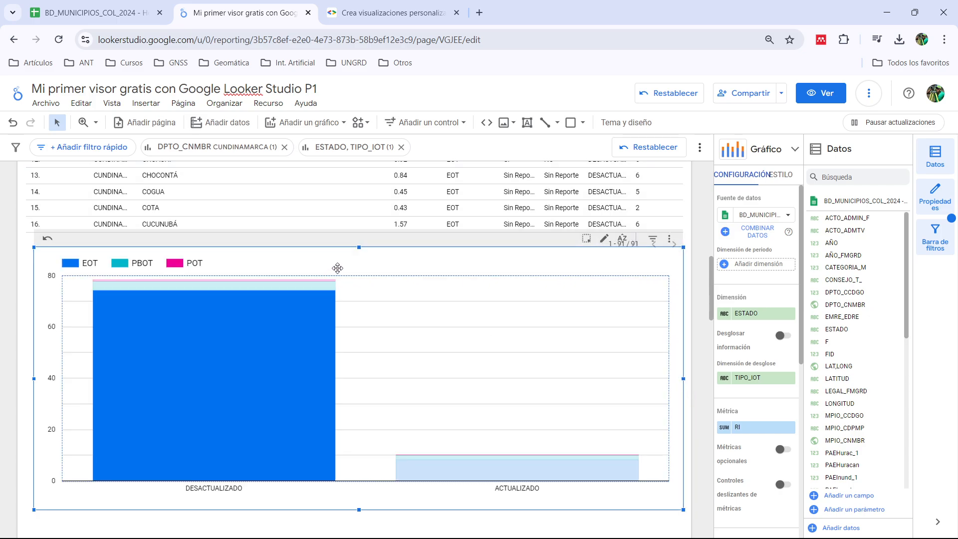
drag(336, 267, 339, 281)
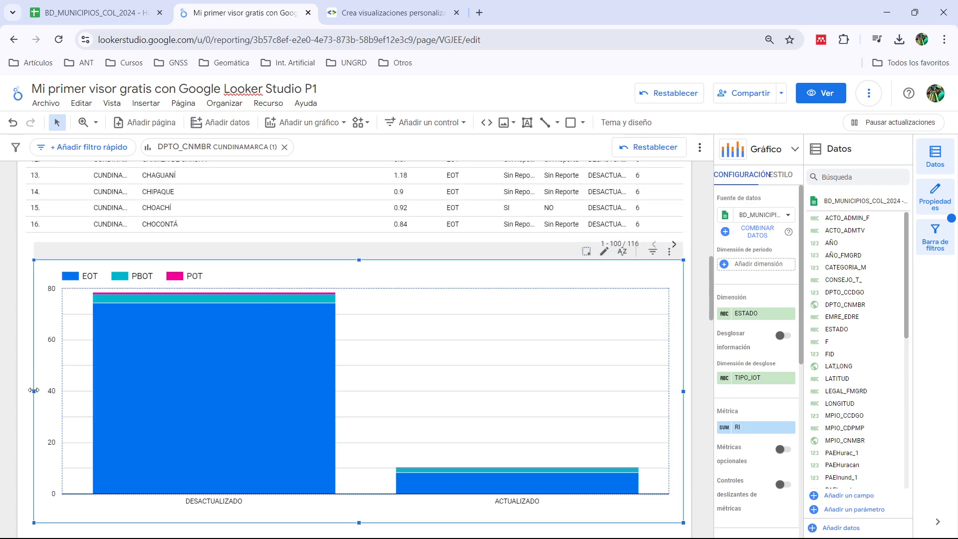
drag(33, 392, 25, 393)
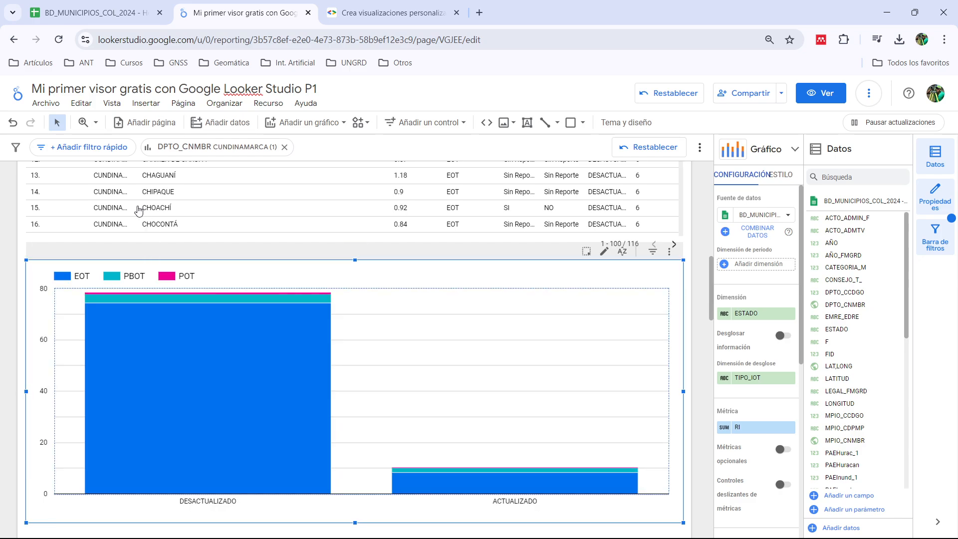
Step: Set the stacked column chart's main dimension to DPTO_CNMBR
scroll(147, 219, up, 3)
scroll(22, 228, up, 3)
scroll(23, 228, down, 3)
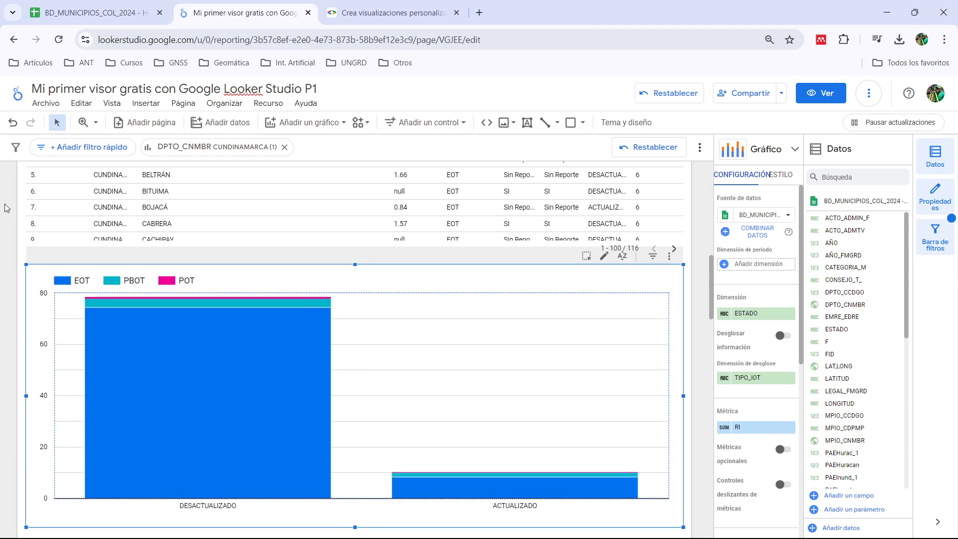
scroll(280, 375, down, 2)
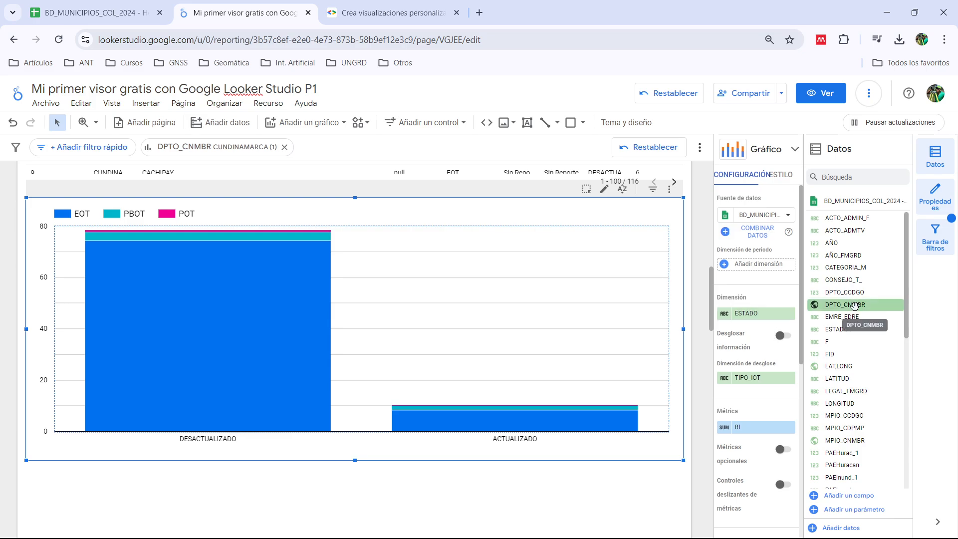
drag(855, 306, 778, 319)
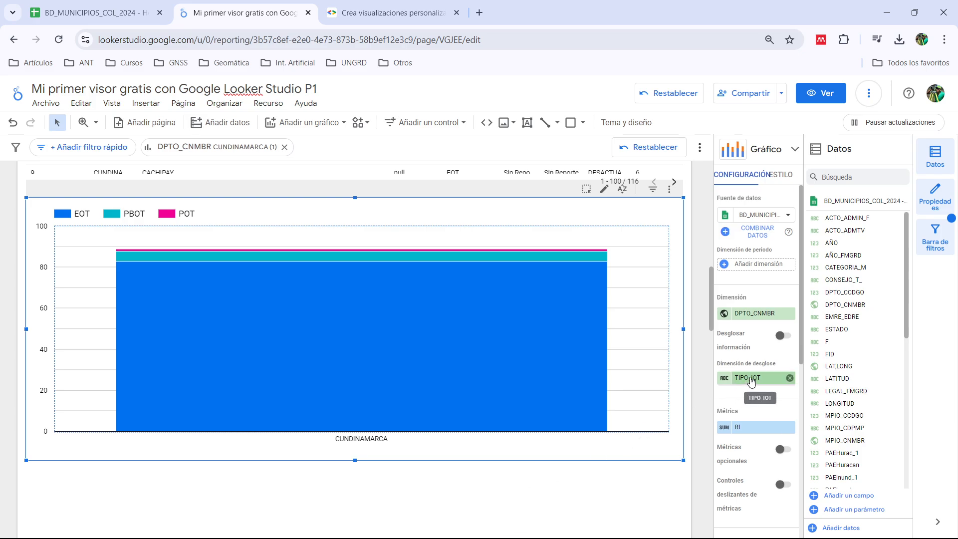
scroll(861, 344, down, 5)
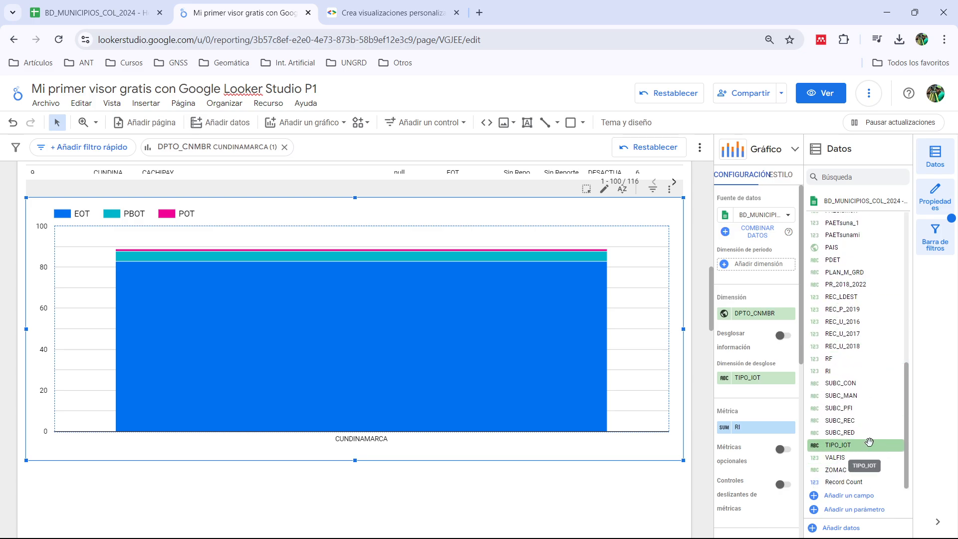
Step: Replace the stacked column chart's breakdown dimension with the CATEGORIA_M field
scroll(877, 389, up, 2)
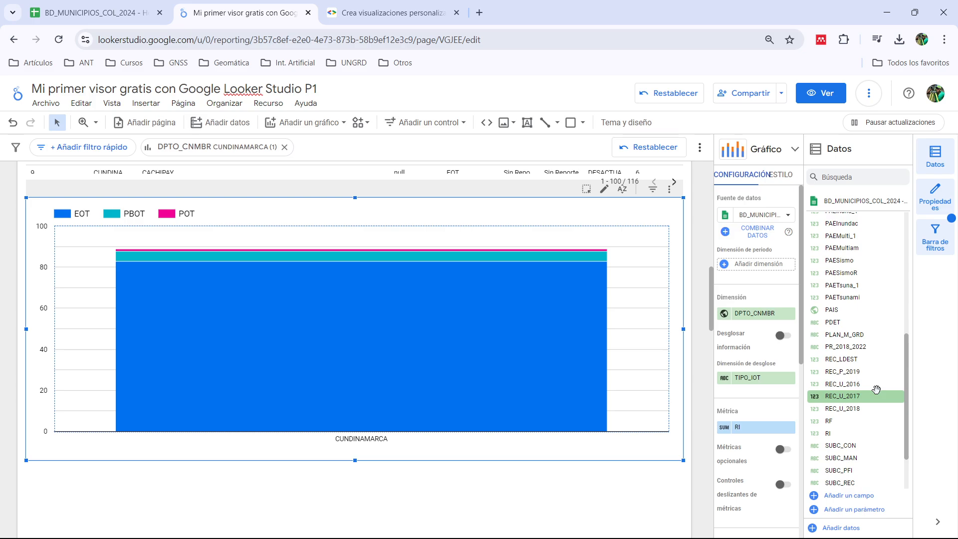
scroll(877, 386, up, 4)
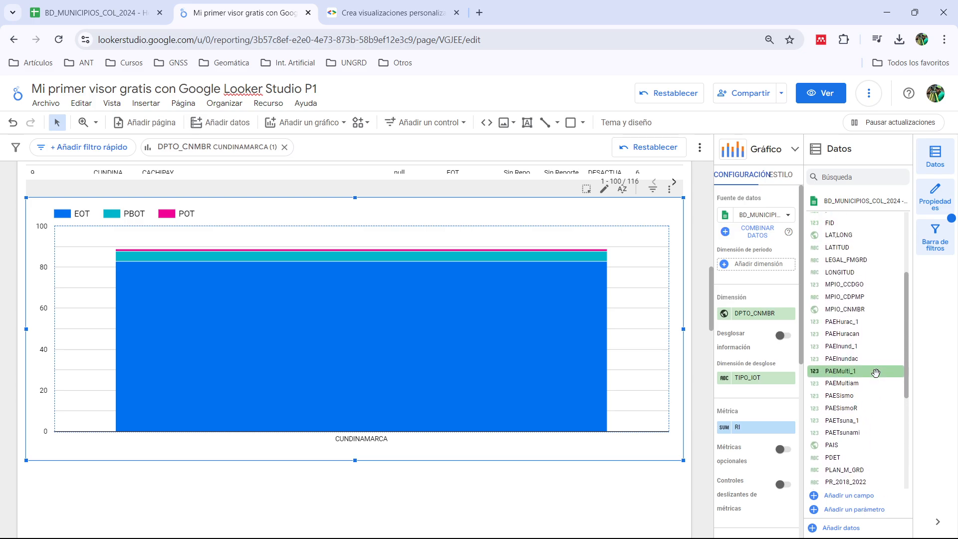
scroll(877, 373, up, 3)
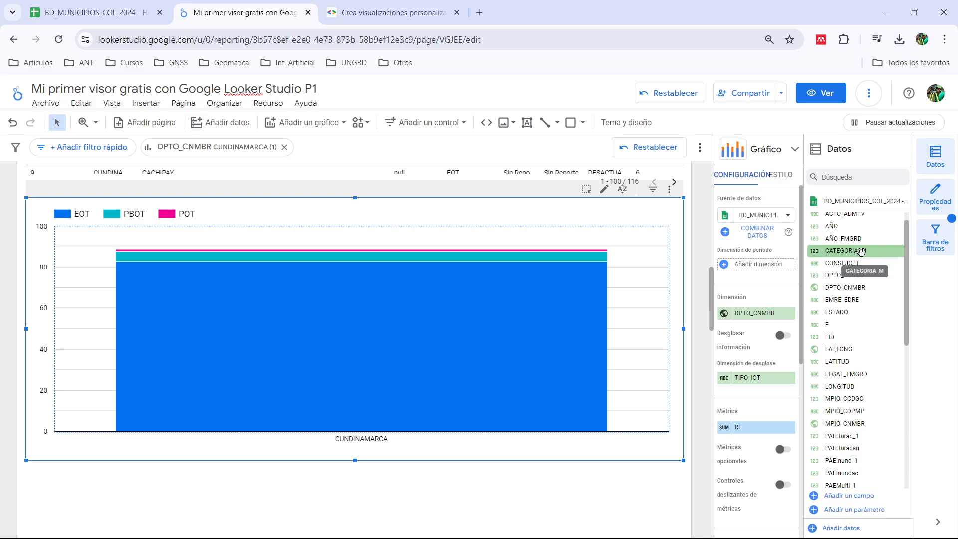
drag(861, 251, 773, 386)
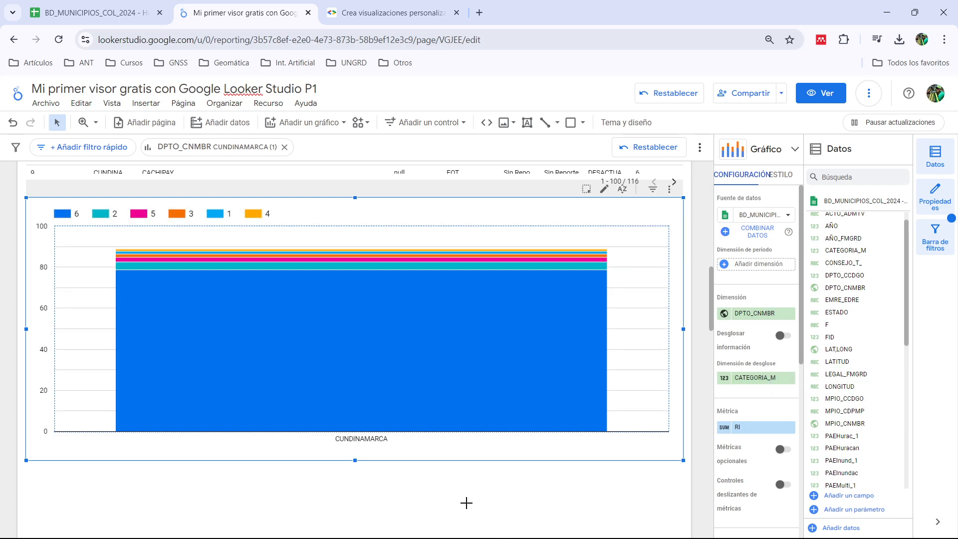
click(466, 504)
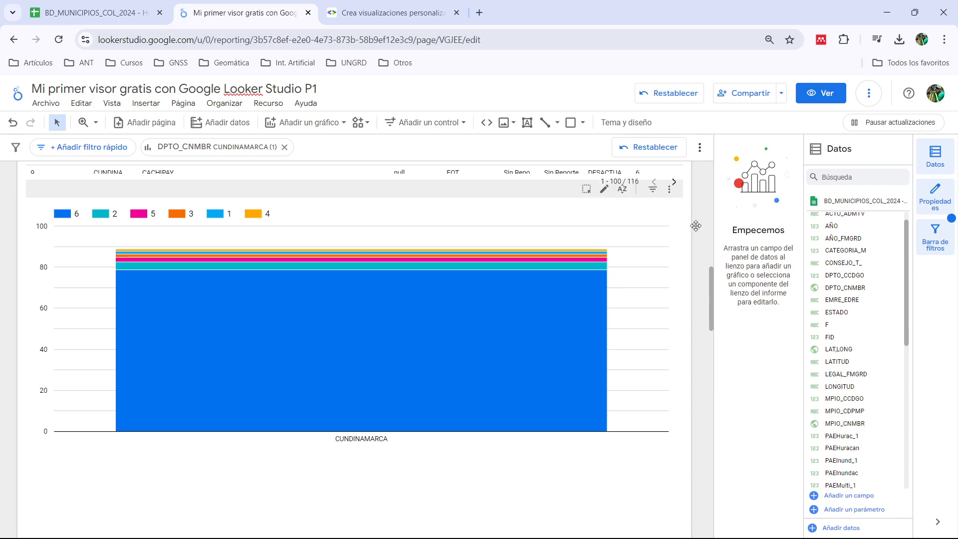
Step: Clear the DPTO_CNMBR filter and review the maps, data table and stacked column chart in view mode
click(285, 148)
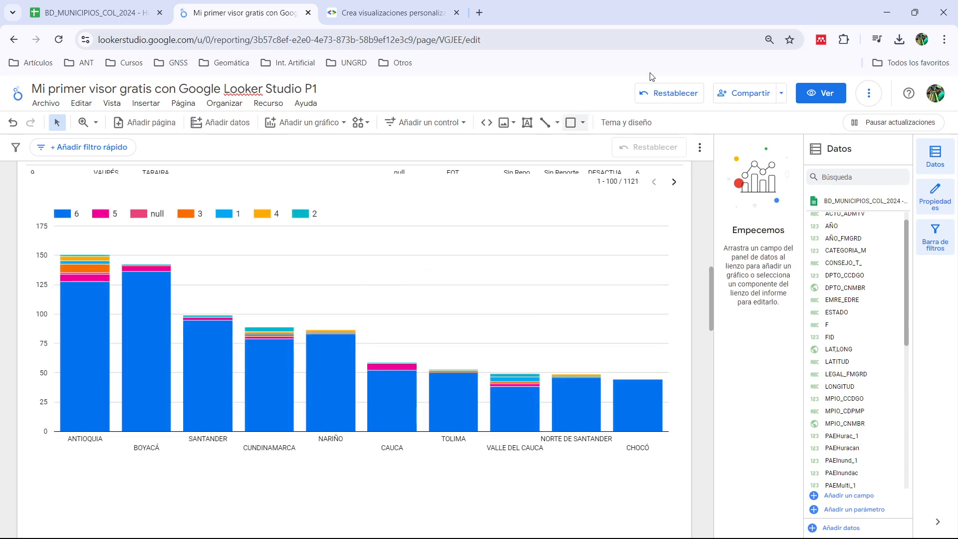
click(823, 94)
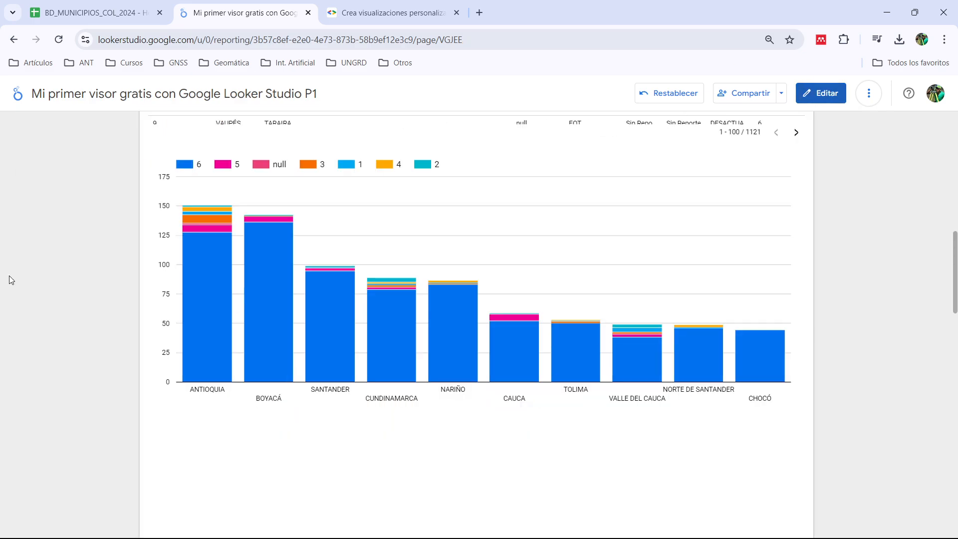
scroll(22, 295, up, 6)
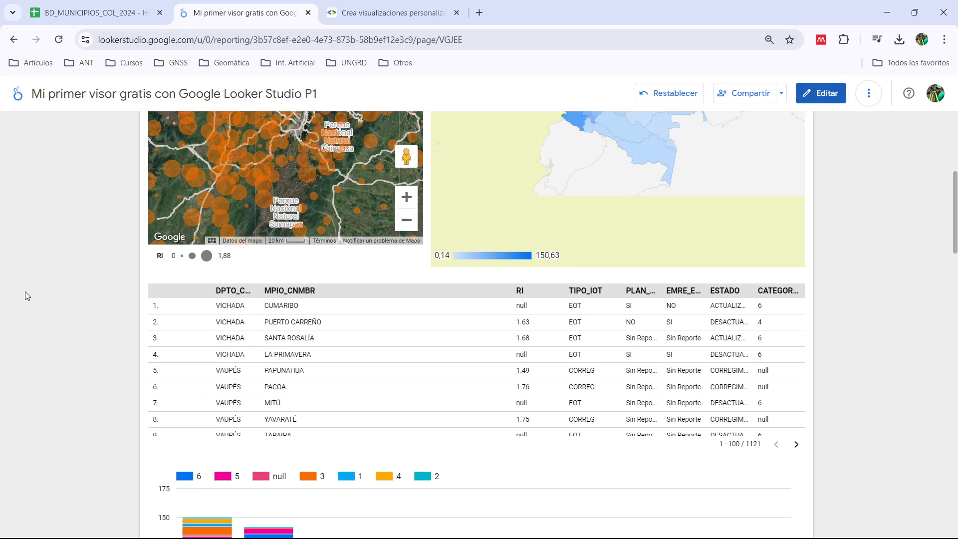
scroll(17, 270, up, 6)
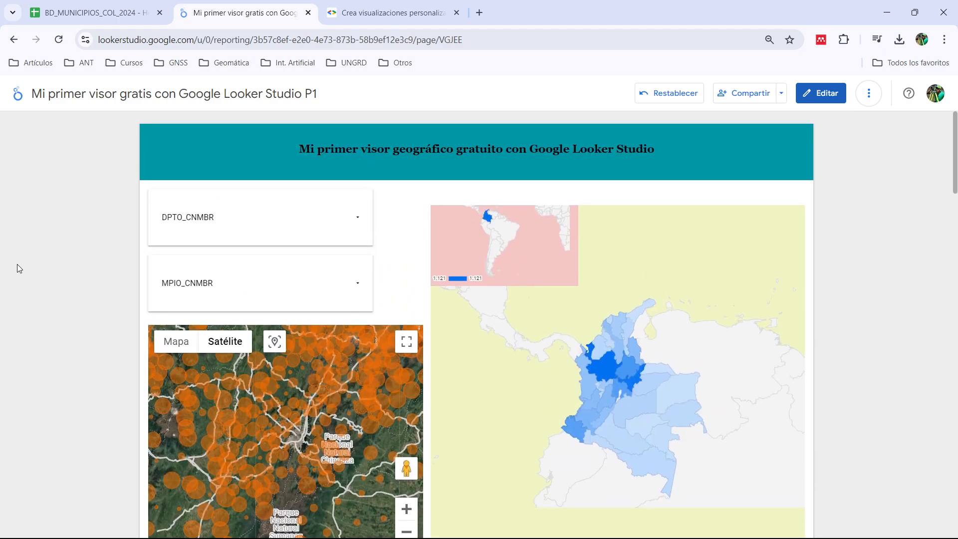
scroll(240, 350, down, 5)
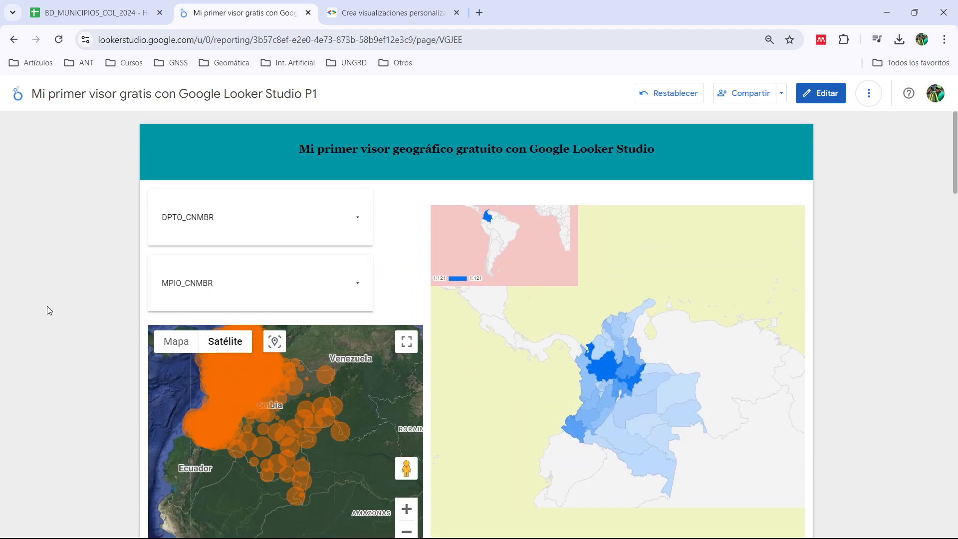
scroll(47, 307, down, 5)
scroll(88, 270, down, 6)
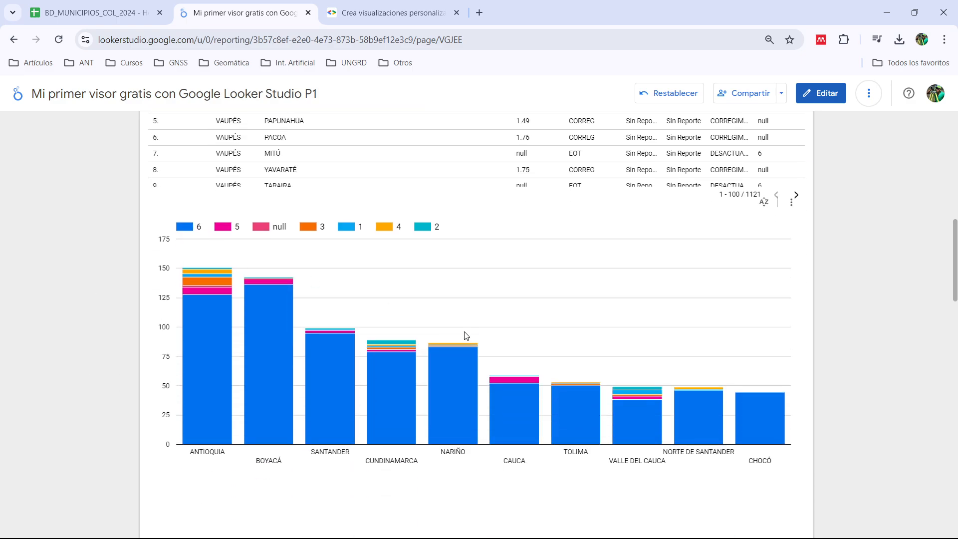
mouse_move(315, 399)
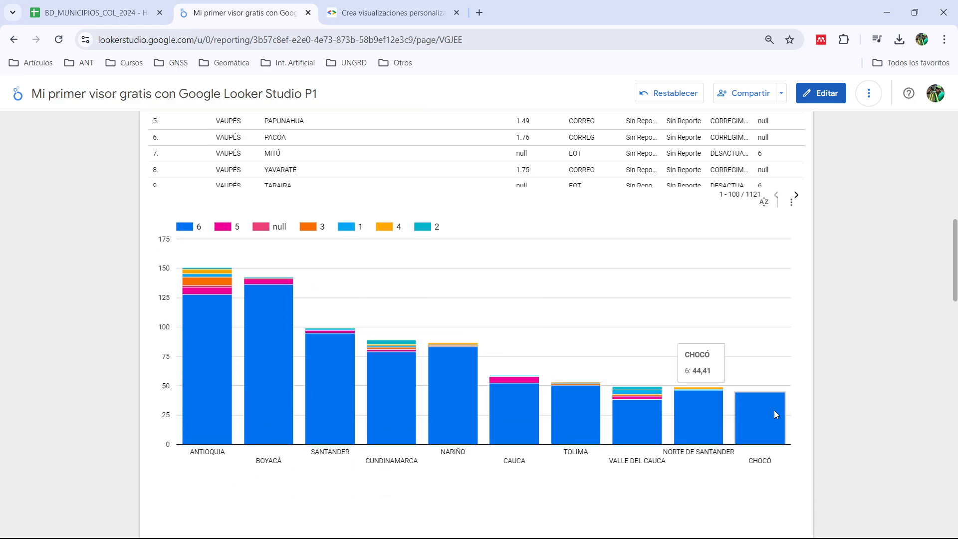
Step: Advance the data table to its next page and check the stacked column chart's sort options
click(797, 196)
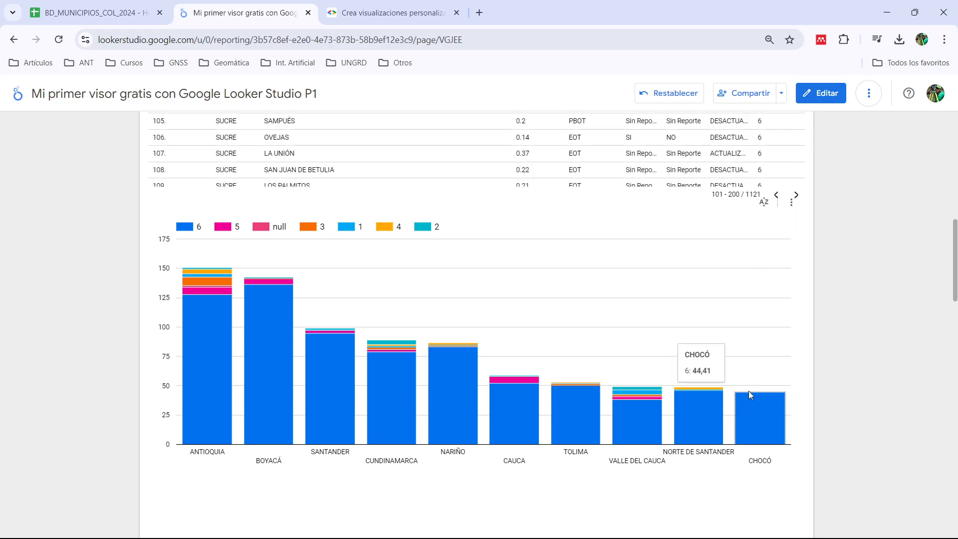
click(765, 202)
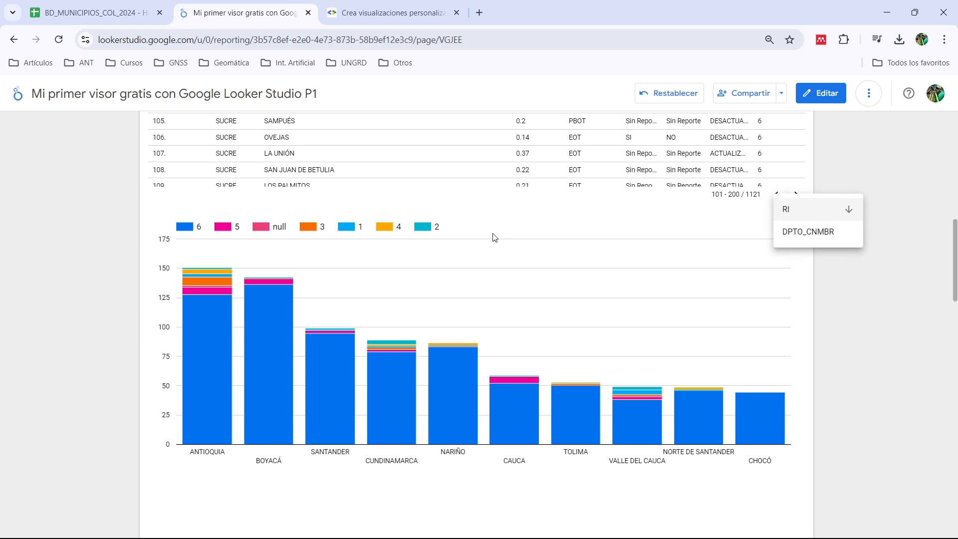
click(675, 228)
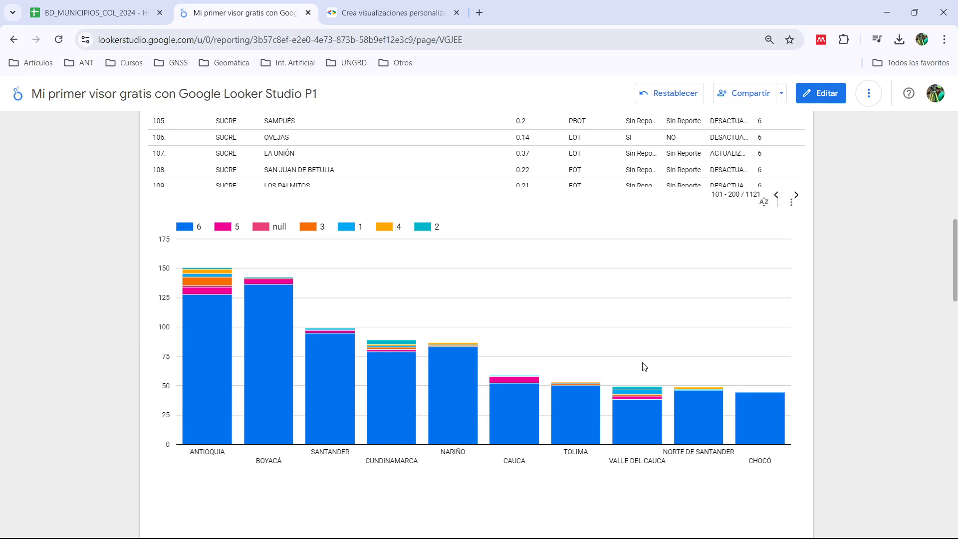
Step: Filter the report by DPTO_CNMBR to ANTIOQUIA, BOYACÁ, CUNDINAMARCA, SANTANDER and NARIÑO
scroll(28, 271, up, 9)
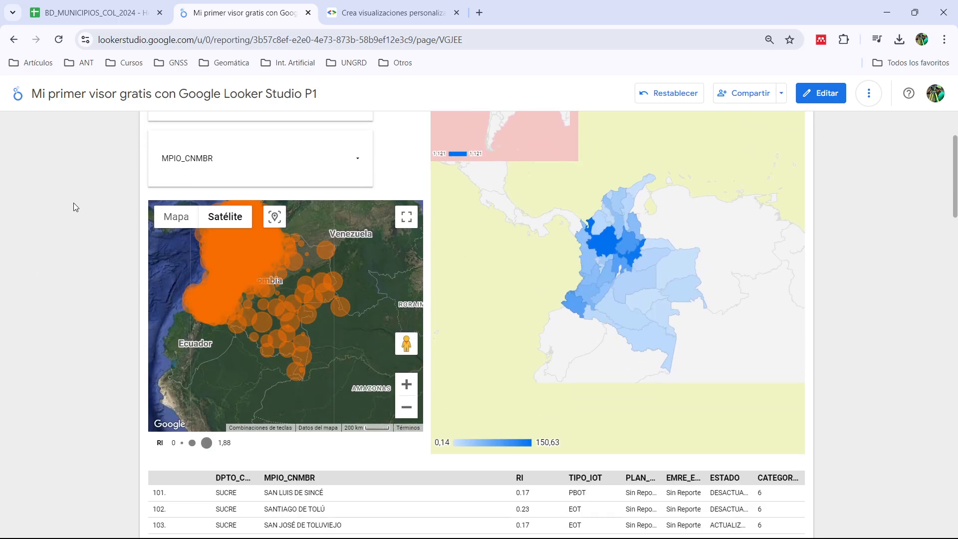
scroll(73, 203, up, 3)
click(205, 219)
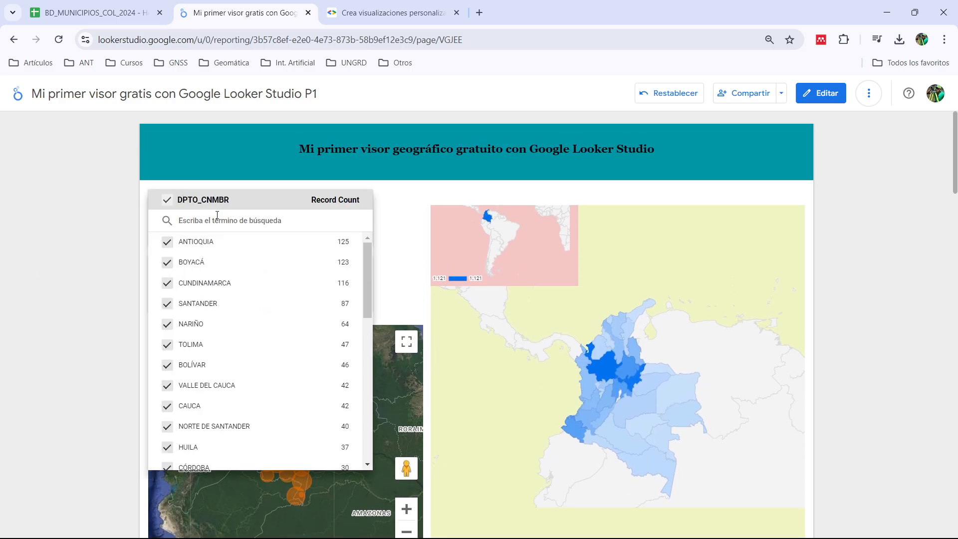
click(167, 242)
click(168, 262)
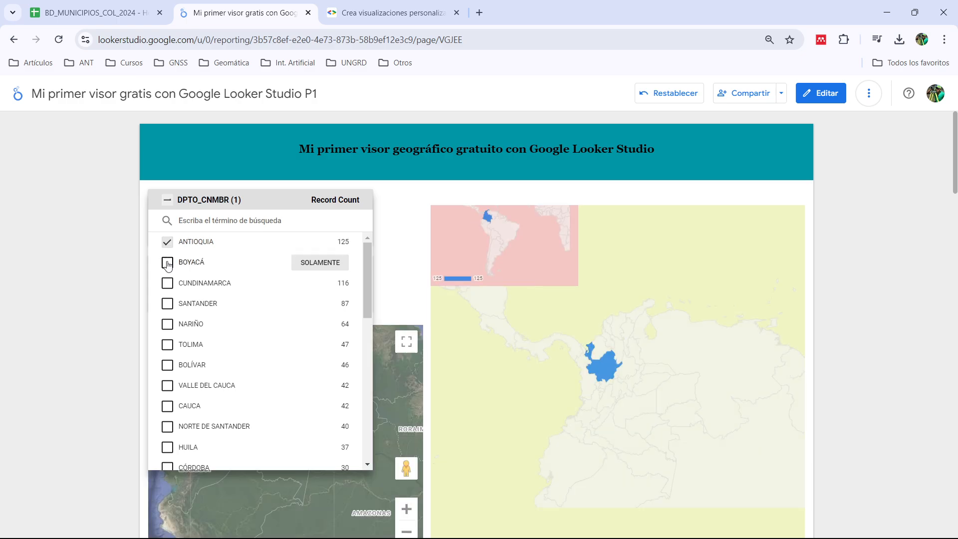
click(167, 283)
click(167, 304)
click(167, 325)
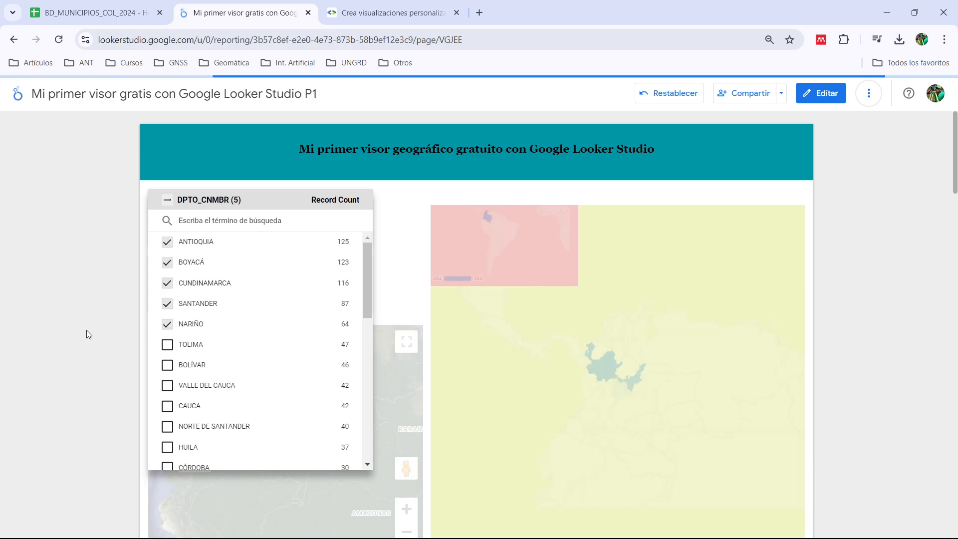
click(86, 328)
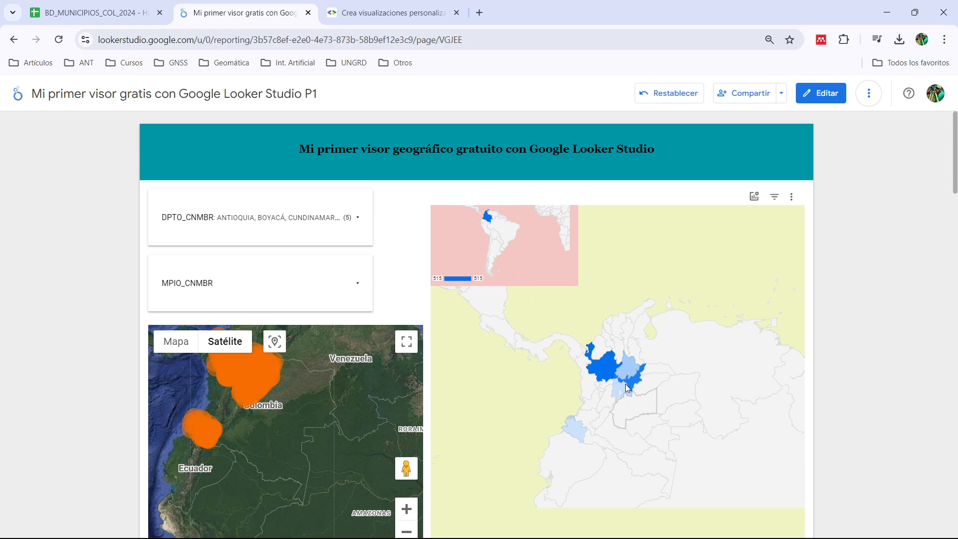
Step: Examine how the maps, data table and stacked column chart respond to the five-department filter
scroll(879, 379, down, 4)
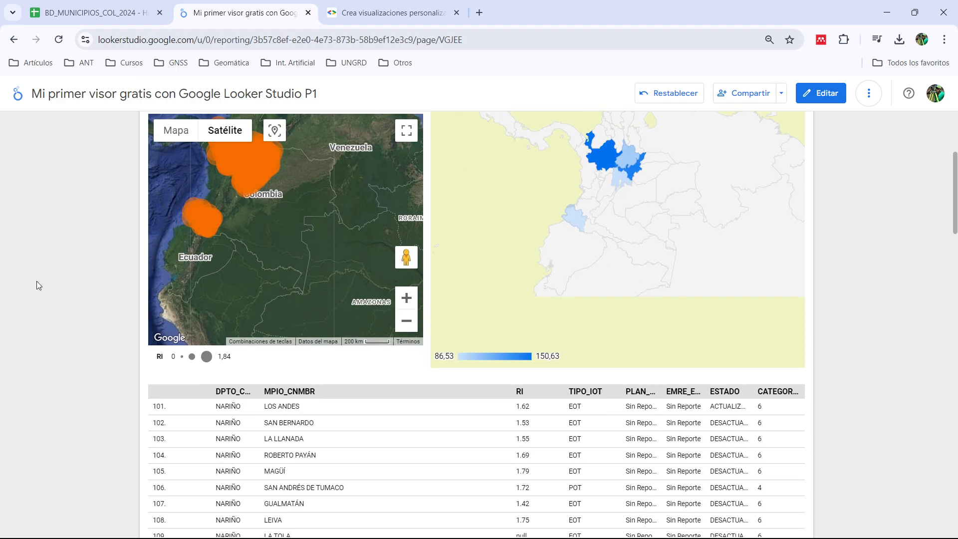
scroll(40, 272, down, 5)
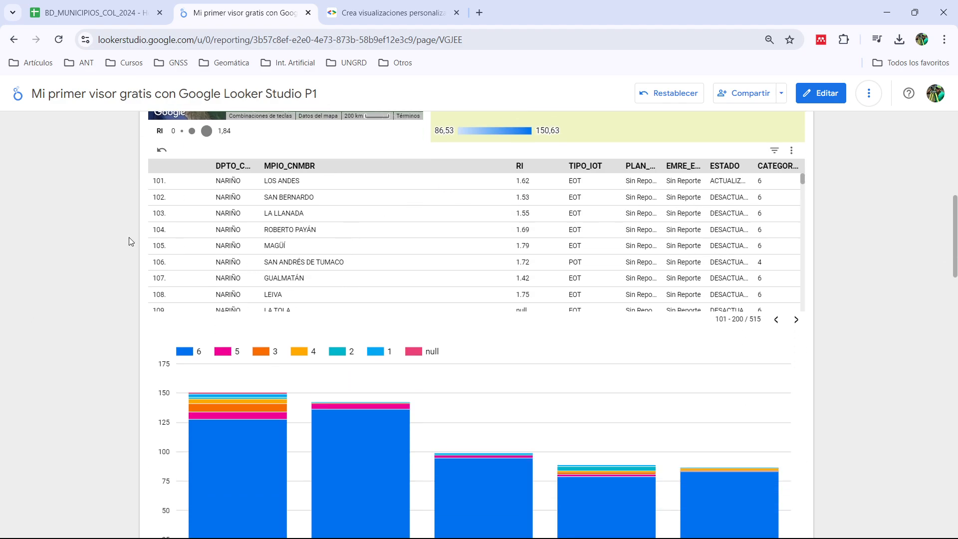
scroll(81, 223, down, 4)
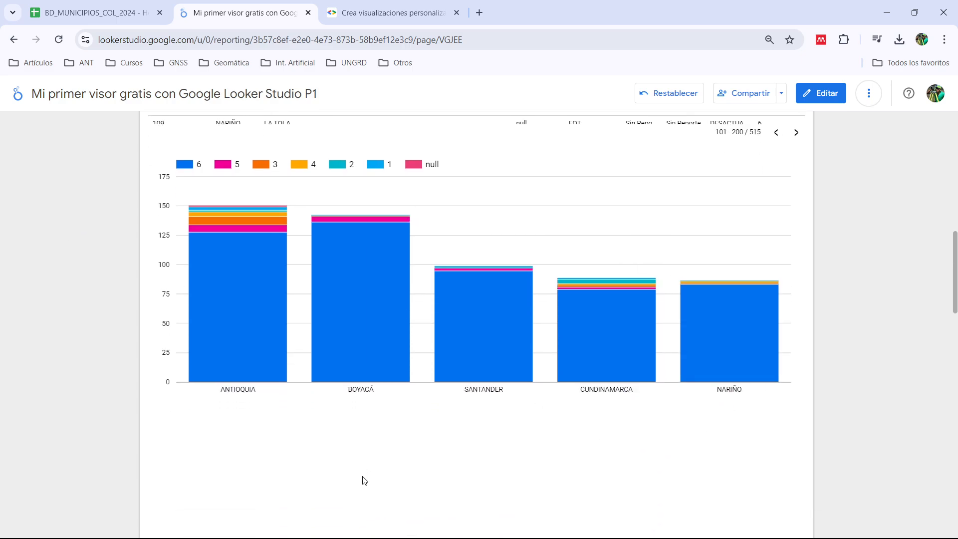
scroll(370, 473, up, 1)
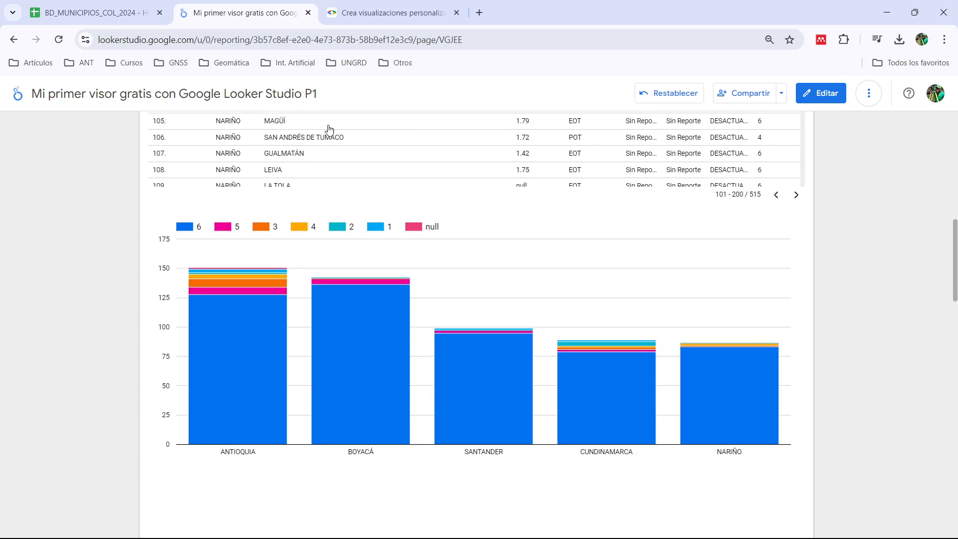
mouse_move(238, 311)
mouse_move(223, 293)
Step: Return the report to edit mode and move the stacked column chart slightly down
click(824, 96)
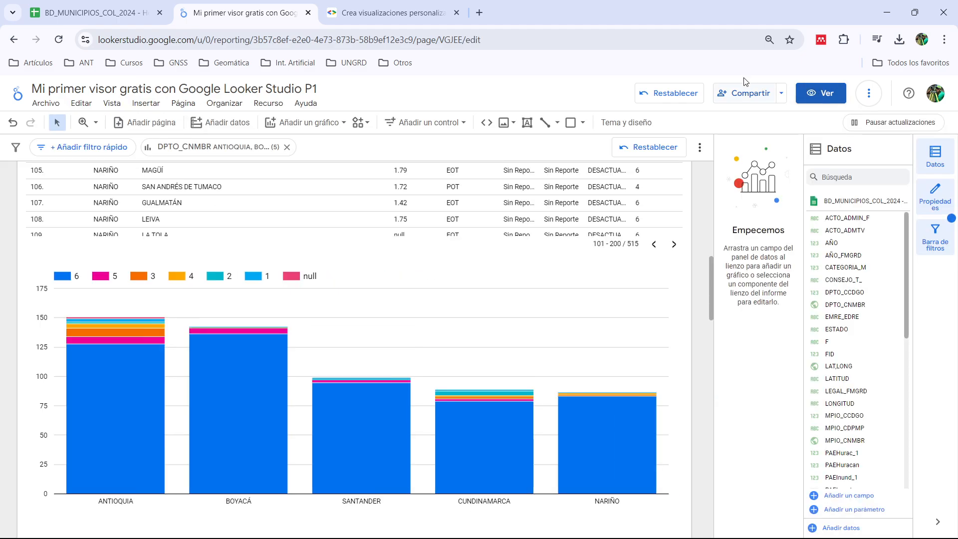
click(349, 311)
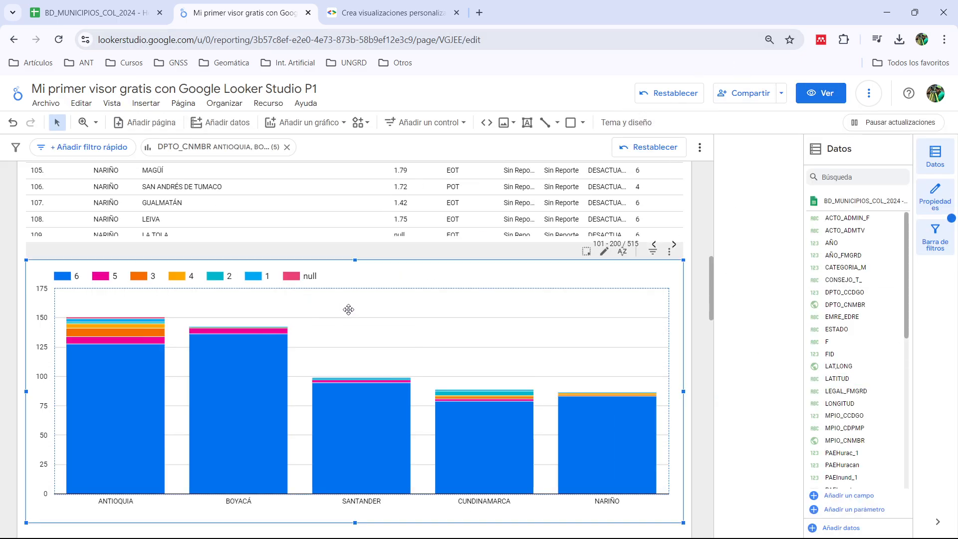
scroll(490, 328, down, 2)
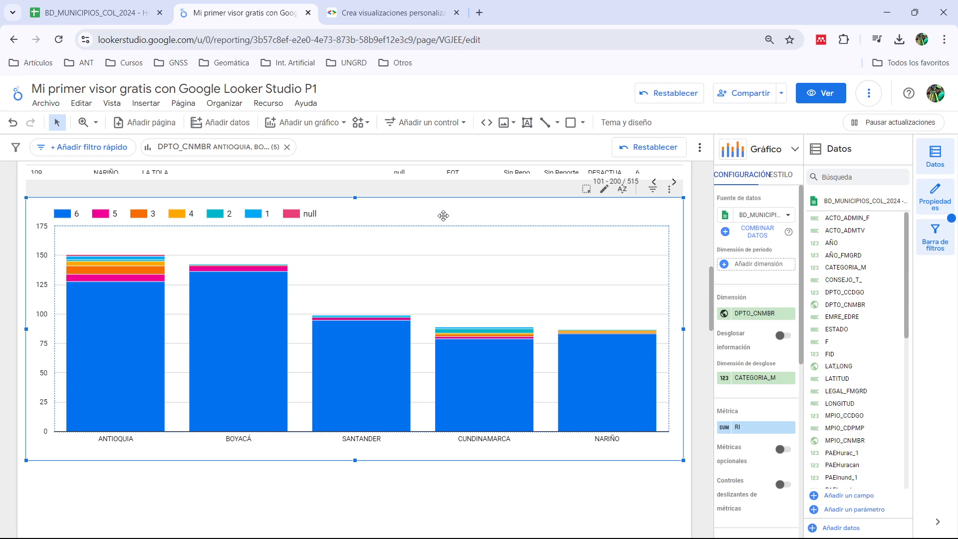
drag(444, 216, 442, 222)
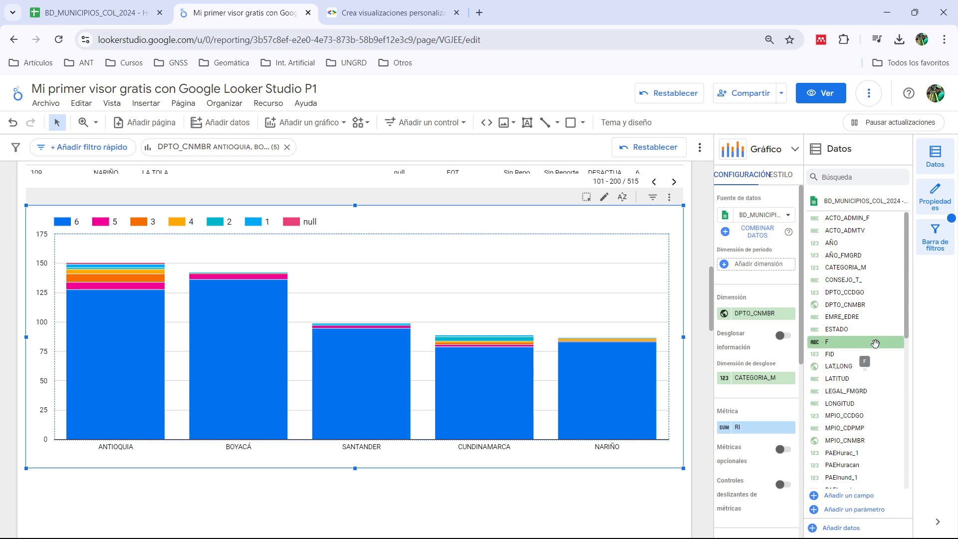
Step: Set the stacked column chart's breakdown dimension to TIPO_IOT
scroll(876, 339, down, 6)
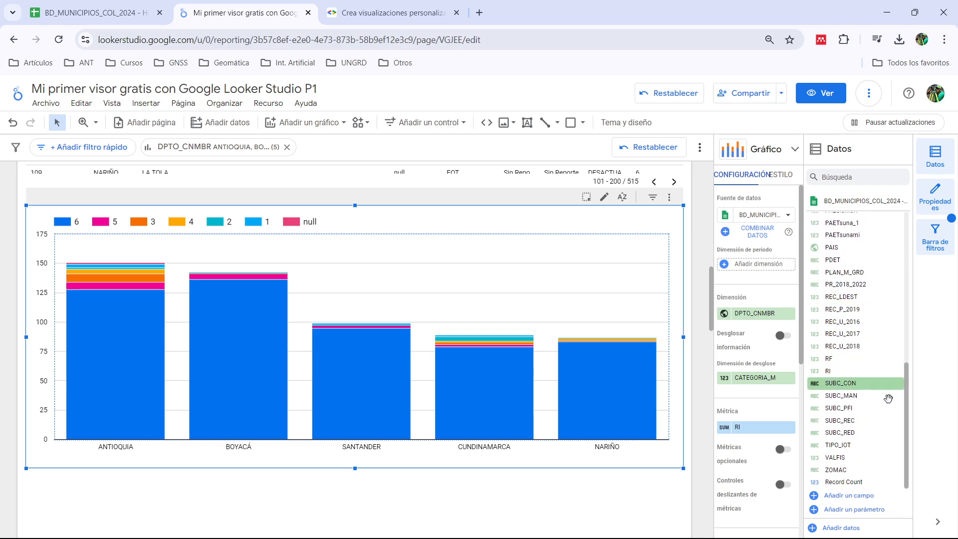
drag(846, 449, 761, 385)
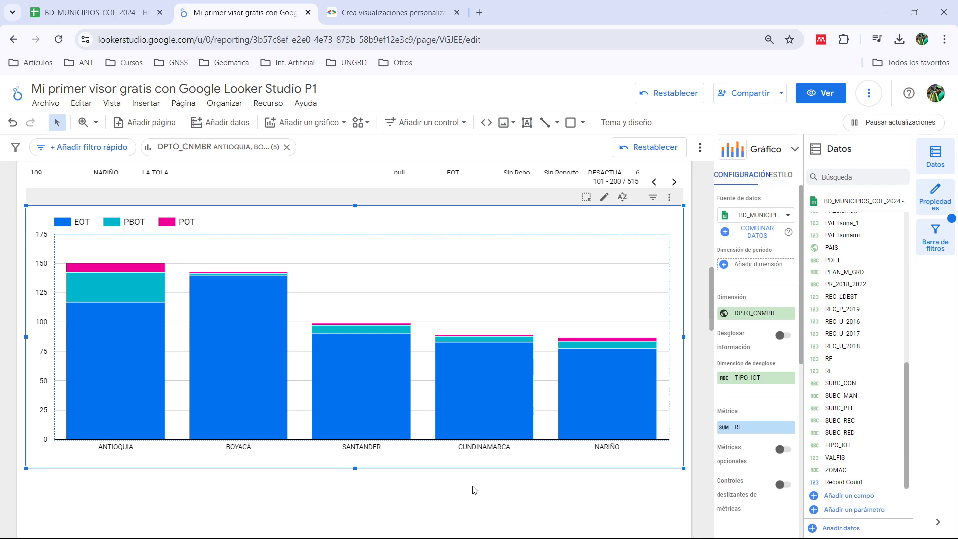
click(491, 509)
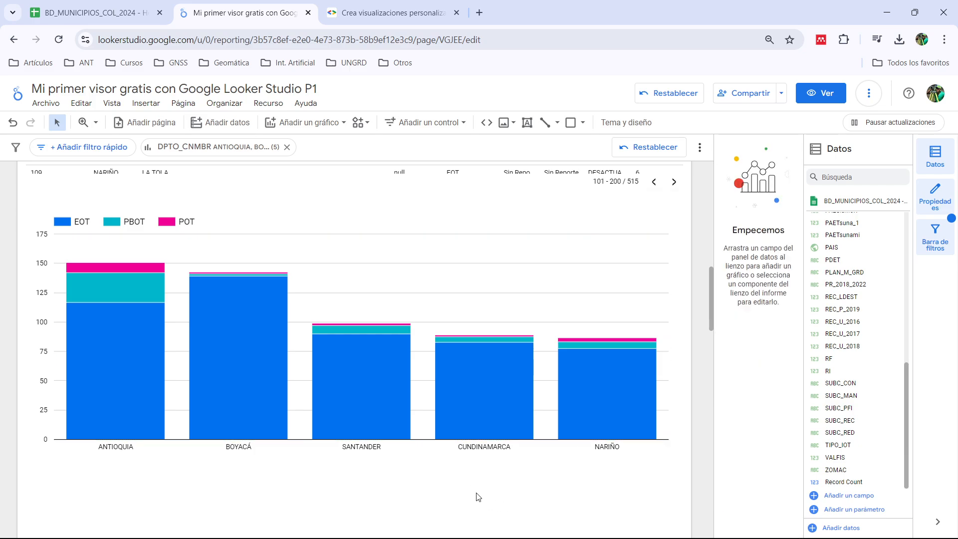
Step: Clear the DPTO_CNMBR filter from the report and set the stacked column chart to show 32 bars
click(412, 229)
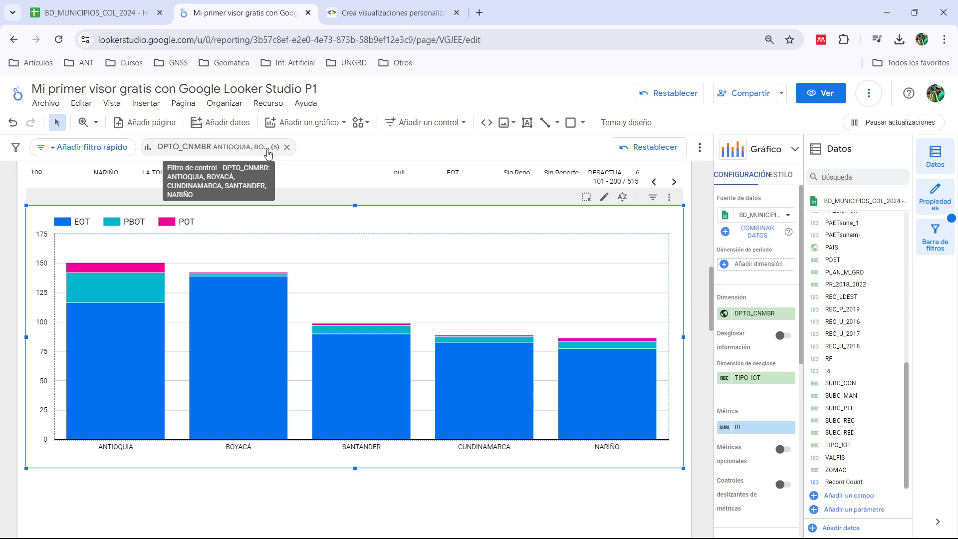
click(287, 147)
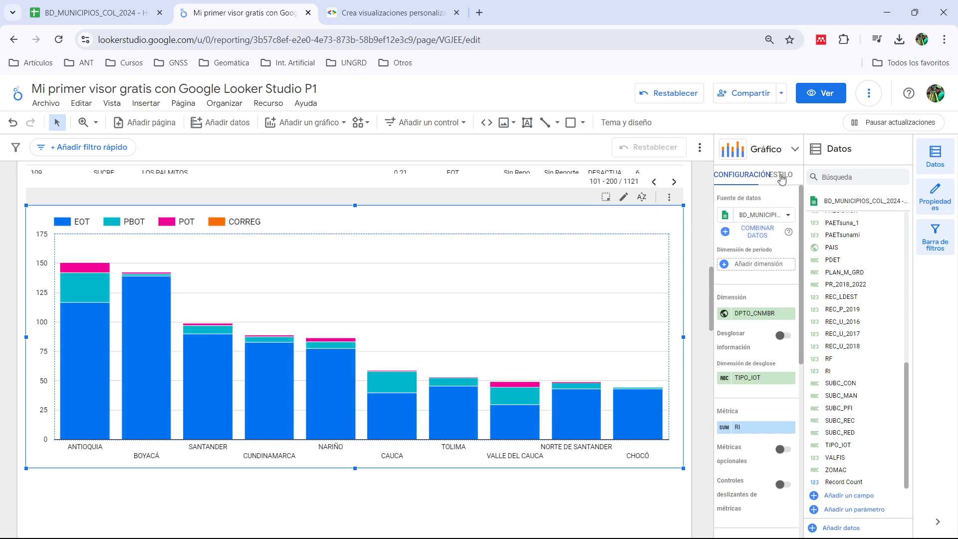
click(782, 176)
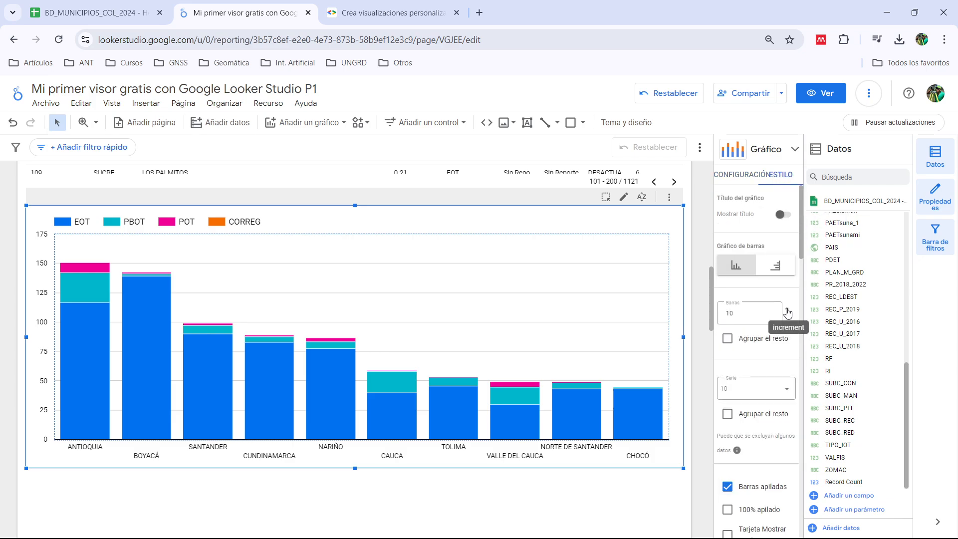
click(787, 310)
click(787, 310)
click(788, 309)
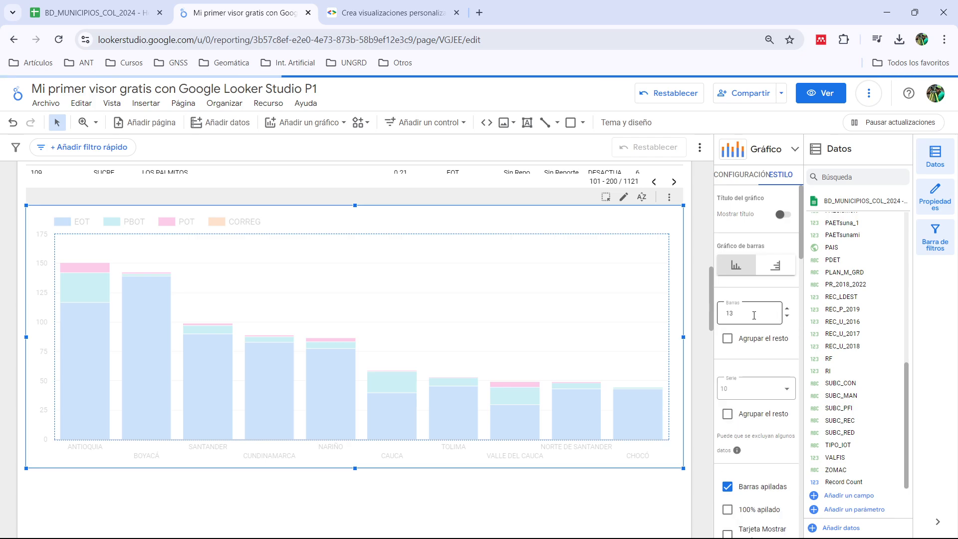
double_click(755, 315)
text(32)
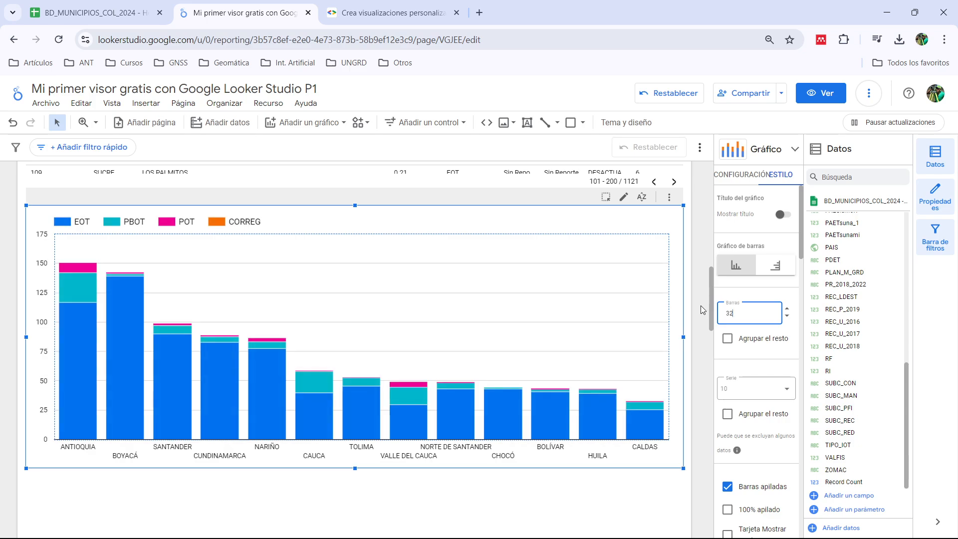
key(Return)
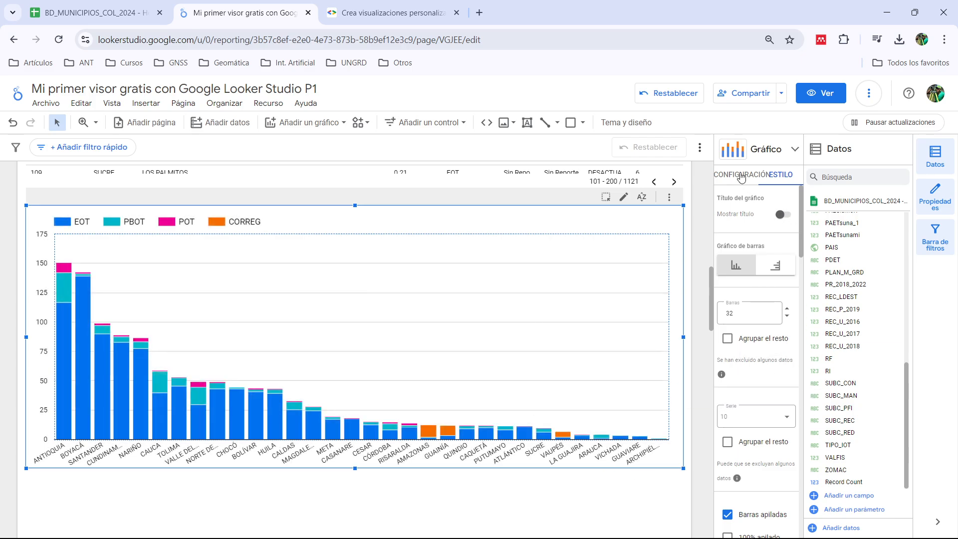
click(742, 175)
click(386, 493)
Step: Insert a scorecard over the upper-right area of the stacked column chart
scroll(314, 502, up, 3)
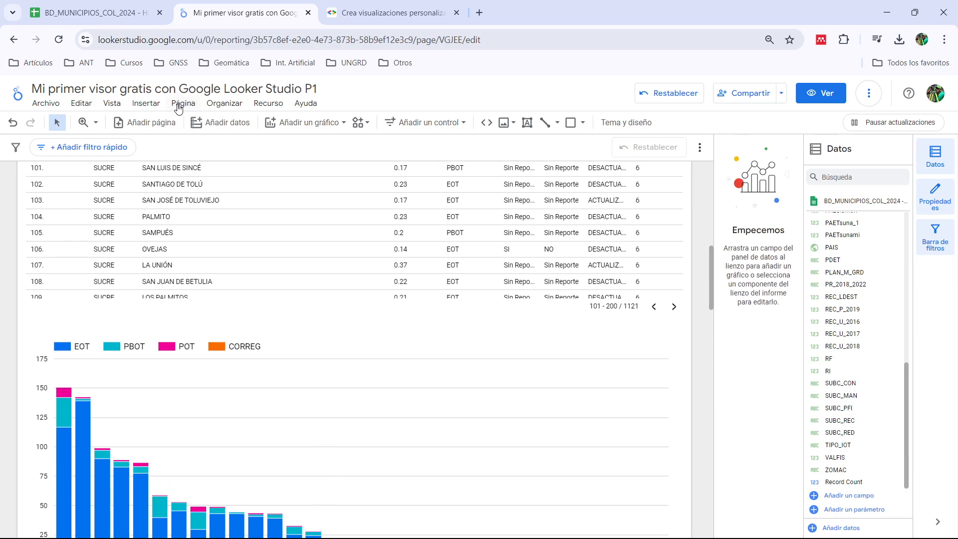
click(145, 106)
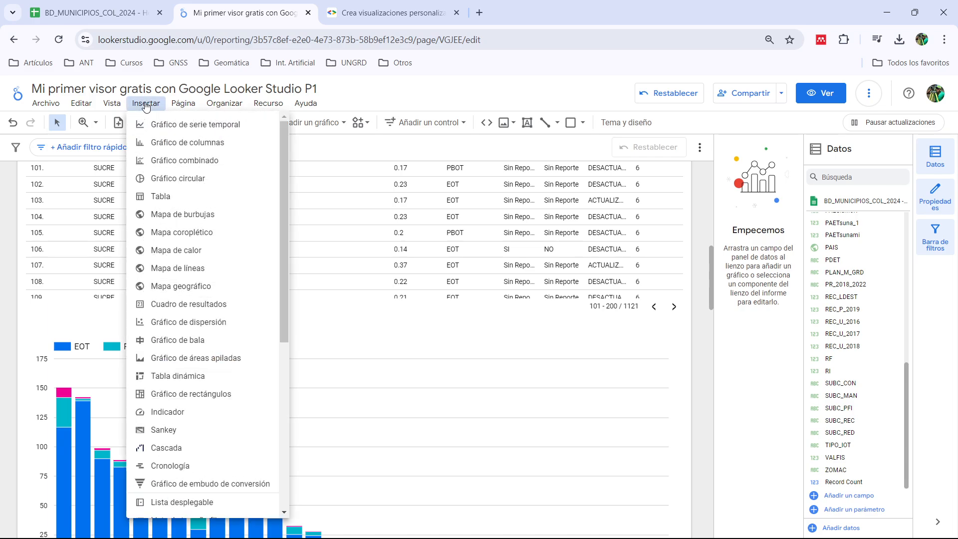
click(433, 95)
click(305, 122)
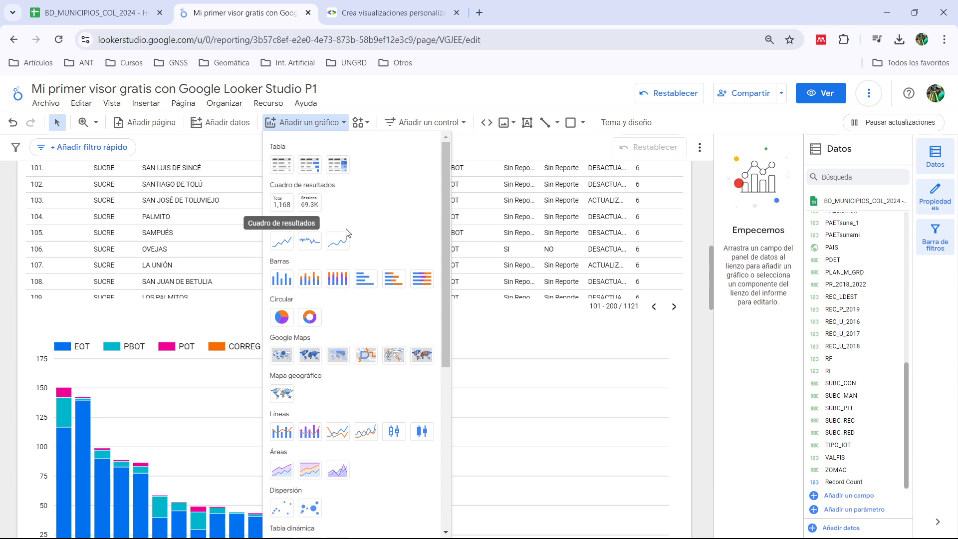
scroll(372, 276, down, 5)
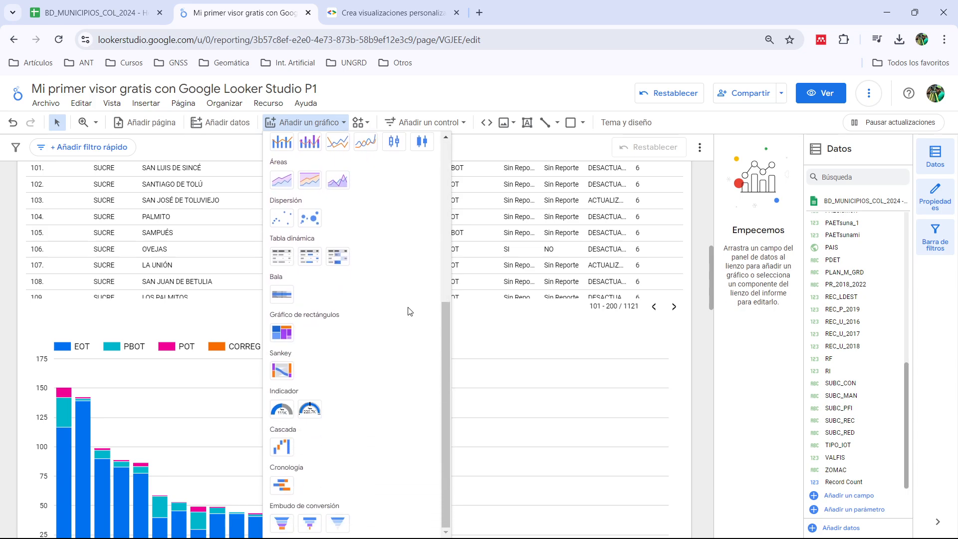
scroll(407, 305, up, 5)
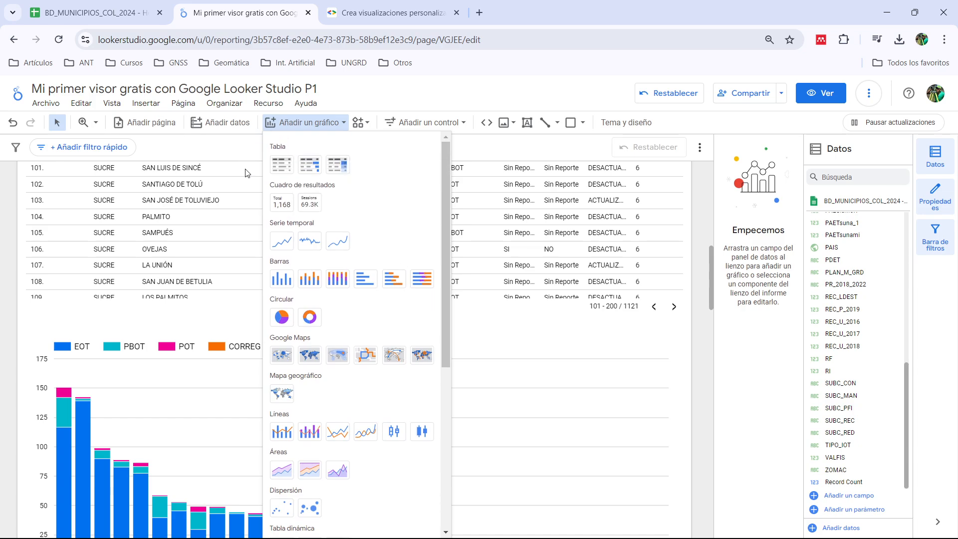
click(282, 204)
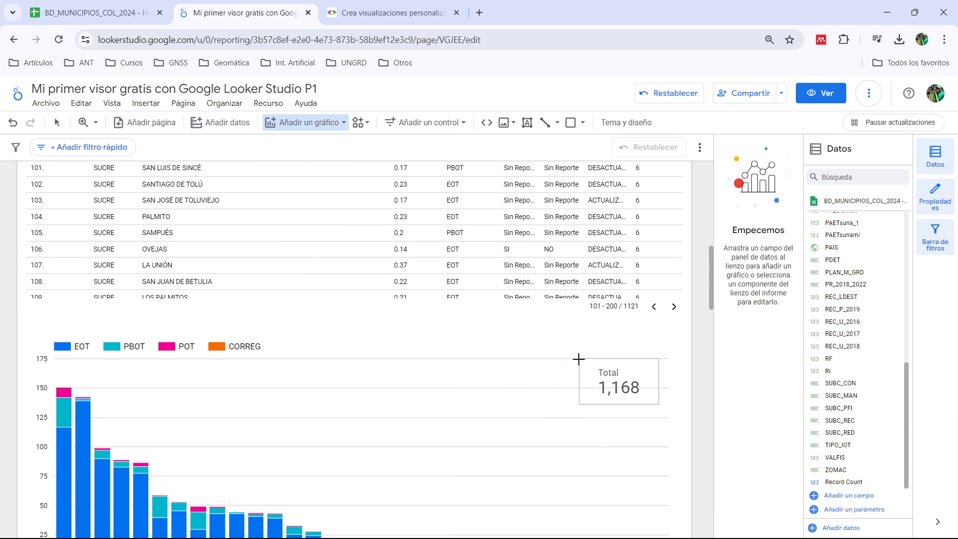
click(585, 359)
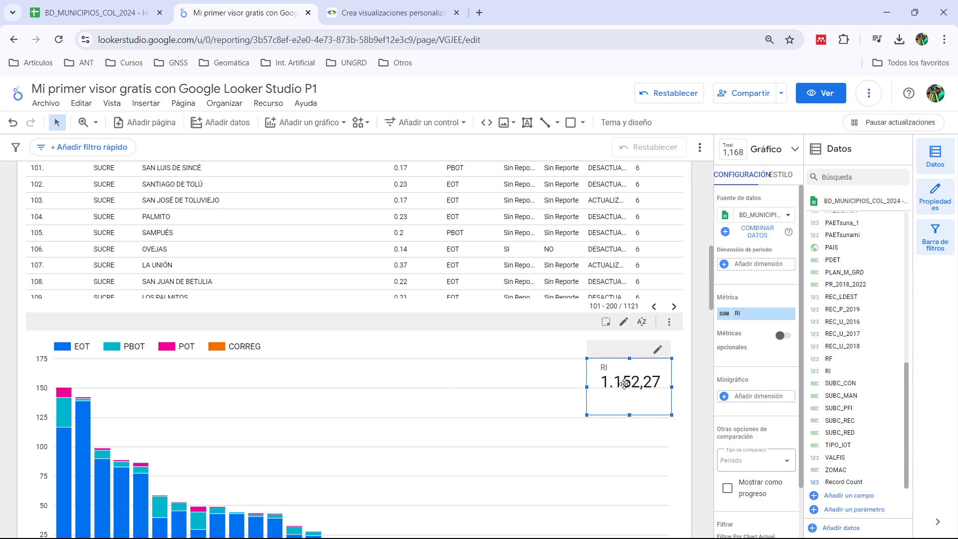
click(693, 343)
click(623, 375)
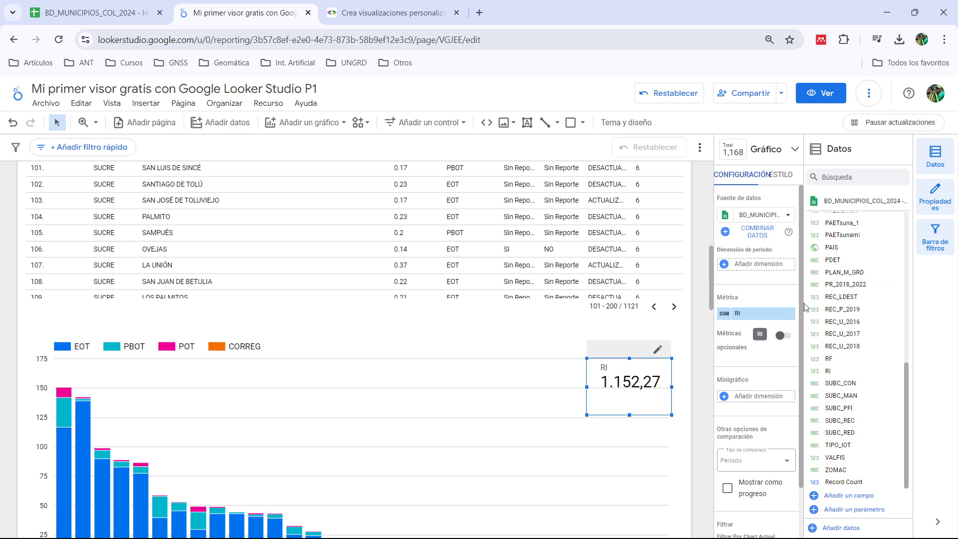
Step: Set the scorecard's metric to MPIO_CNMBR with the Recuento aggregation
scroll(883, 308, up, 3)
scroll(882, 308, up, 5)
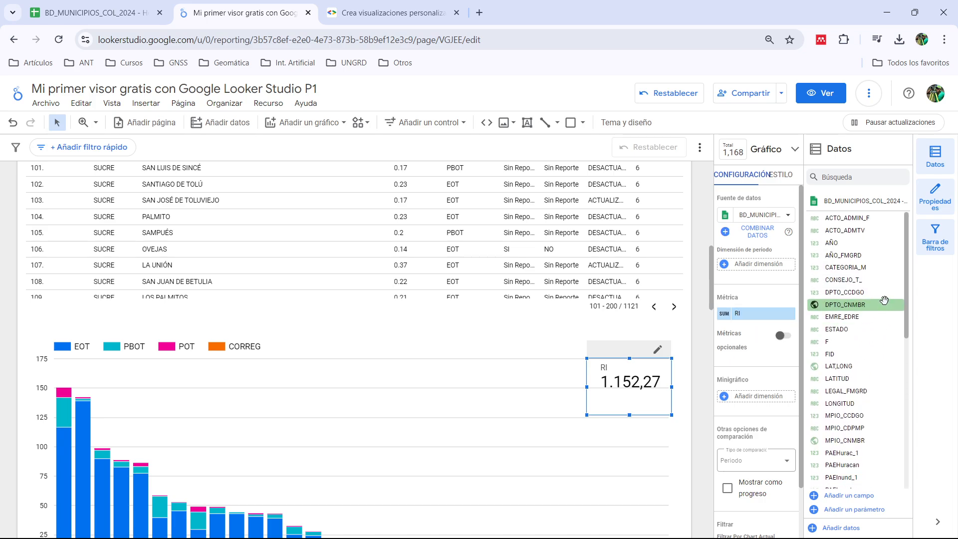
scroll(884, 300, down, 2)
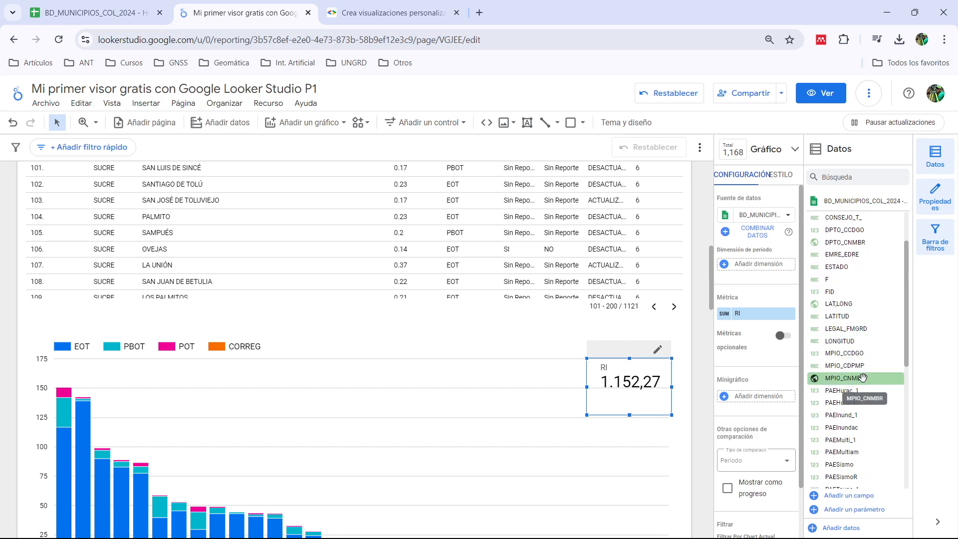
drag(862, 377, 729, 316)
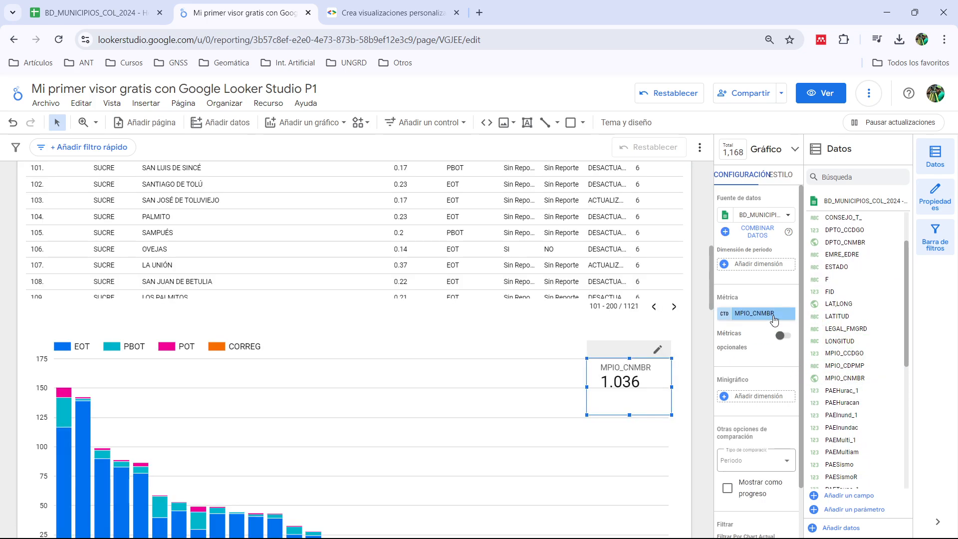
click(731, 316)
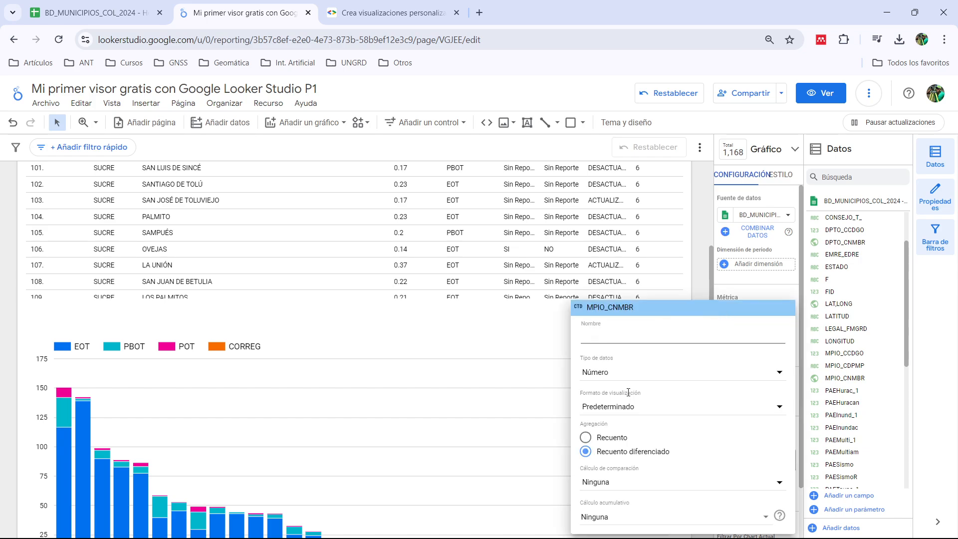
click(608, 438)
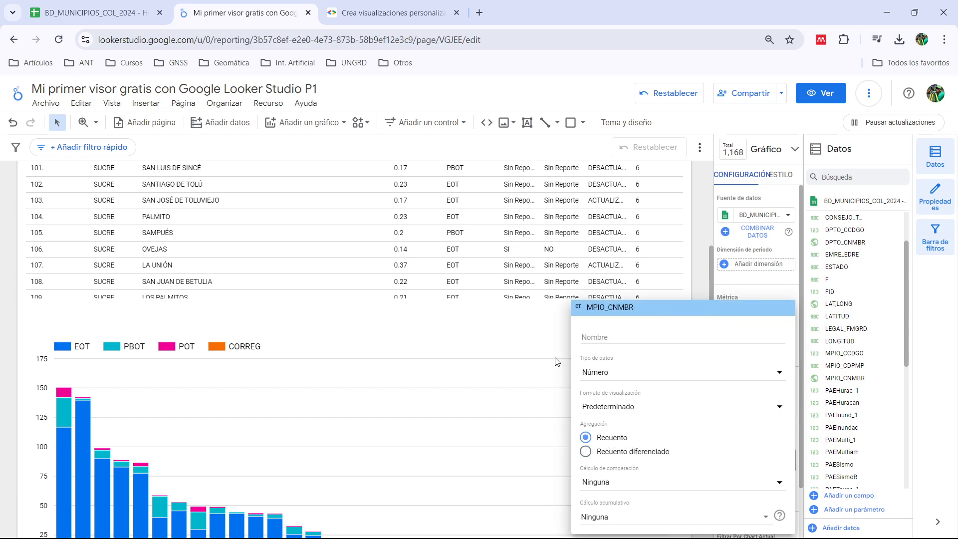
click(542, 342)
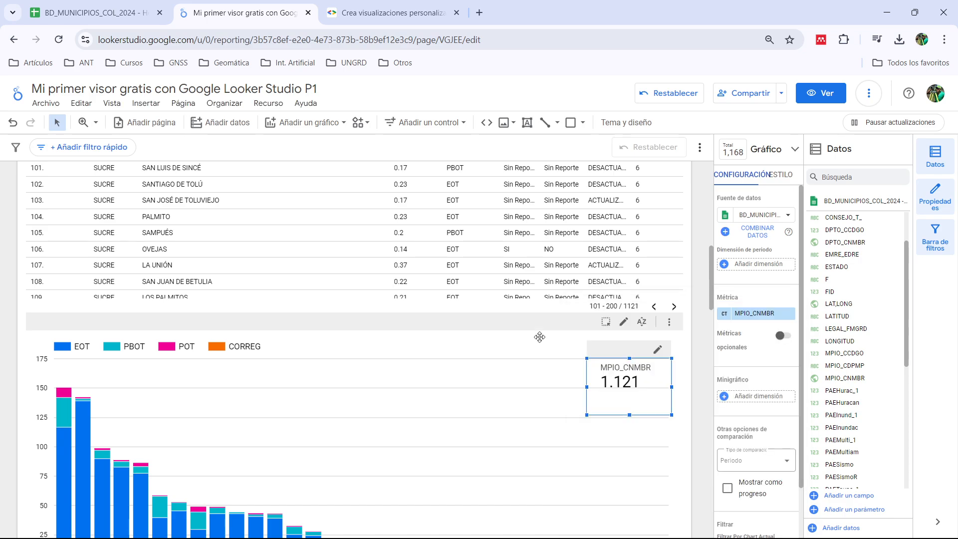
click(698, 352)
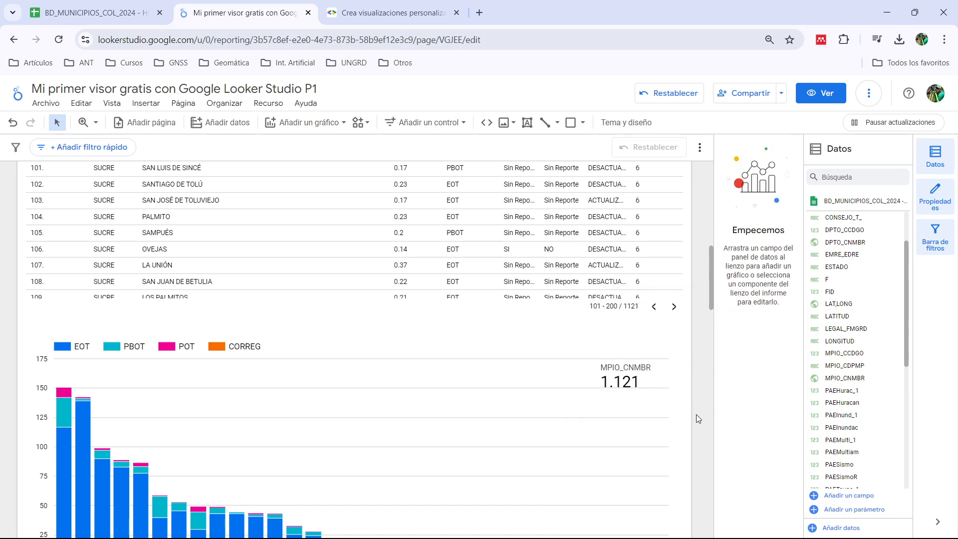
Step: Switch the report to view mode and filter DPTO_CNMBR to NARIÑO only
click(819, 100)
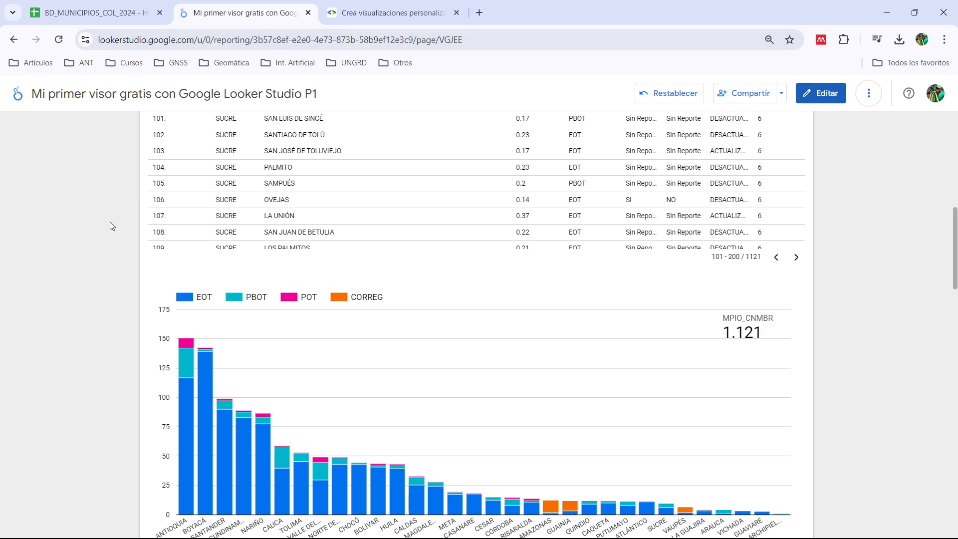
scroll(112, 226, down, 2)
scroll(109, 309, up, 10)
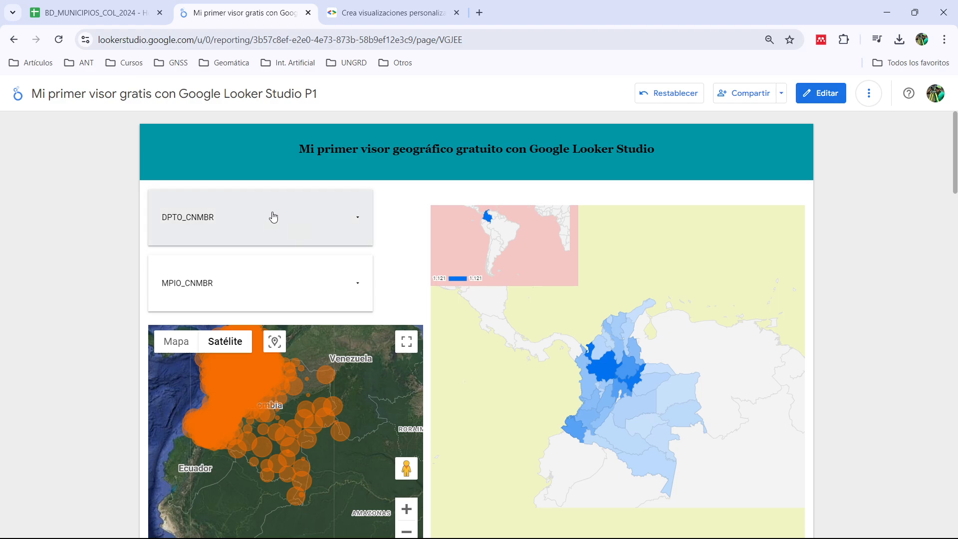
click(273, 216)
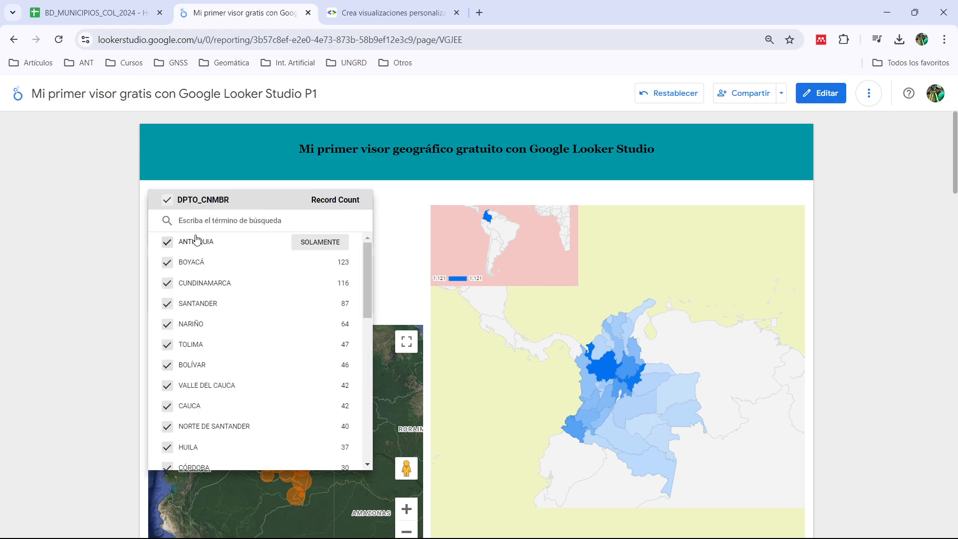
click(167, 200)
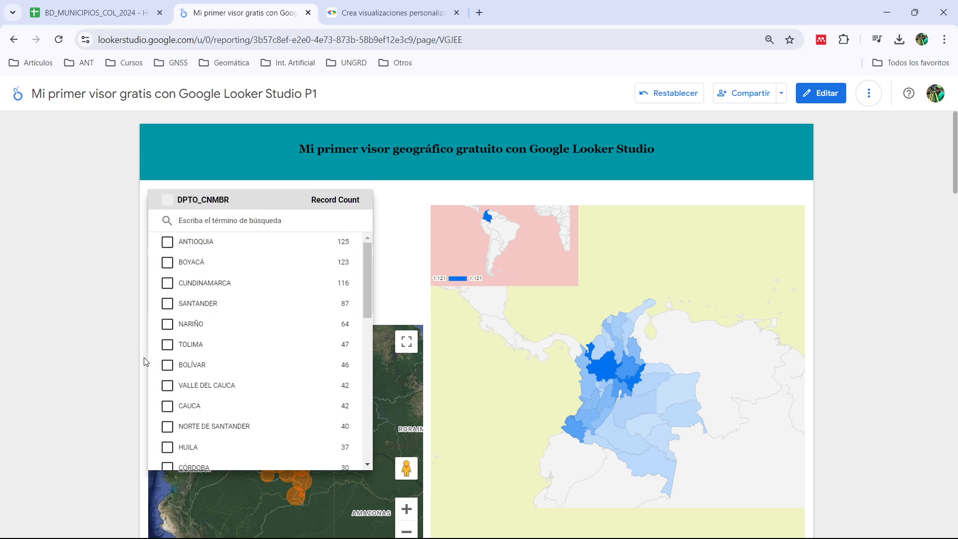
click(167, 325)
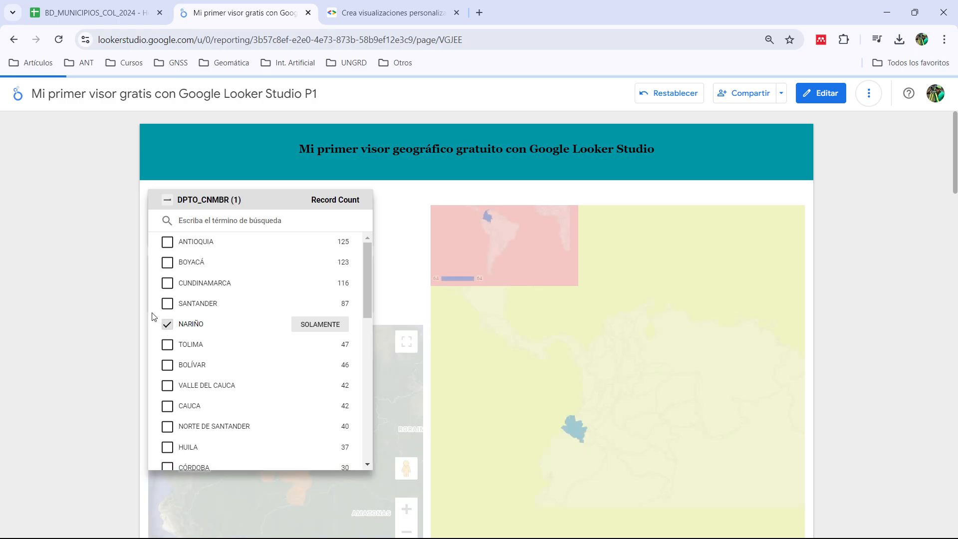
click(121, 282)
Step: Examine how the municipality filter, maps, data table, stacked column chart and scorecard respond to the NARIÑO filter
scroll(123, 269, down, 3)
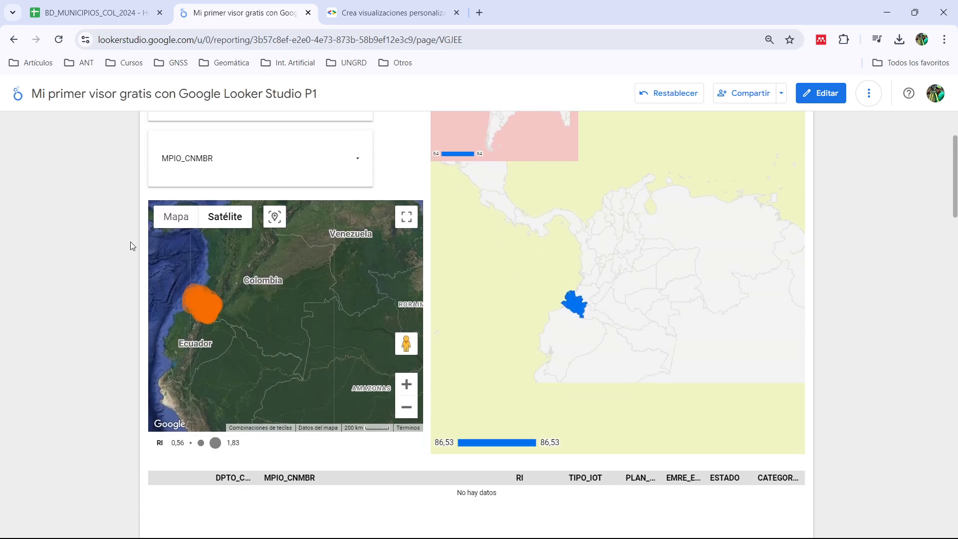
click(365, 158)
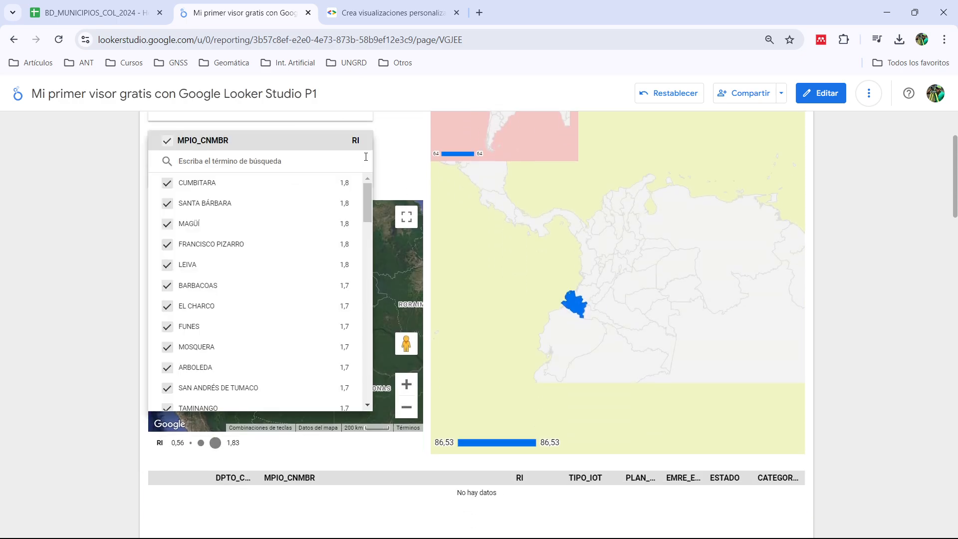
click(400, 160)
scroll(46, 208, down, 1)
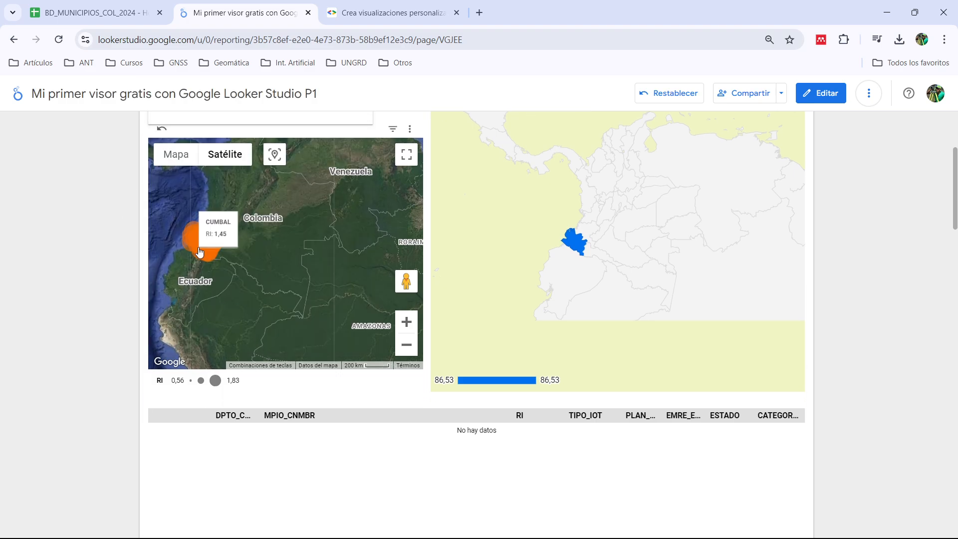
scroll(204, 237, up, 1)
scroll(181, 245, up, 1)
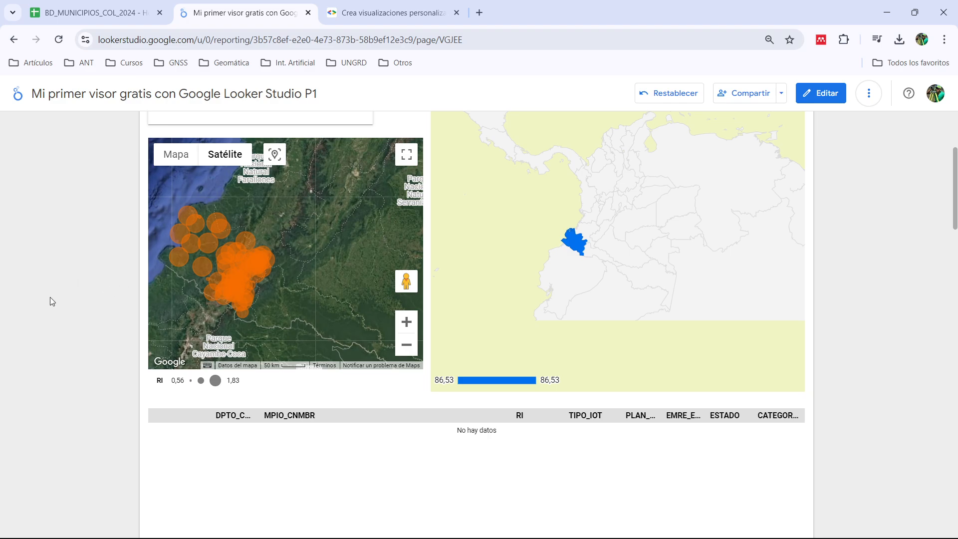
scroll(50, 298, down, 2)
scroll(58, 285, down, 2)
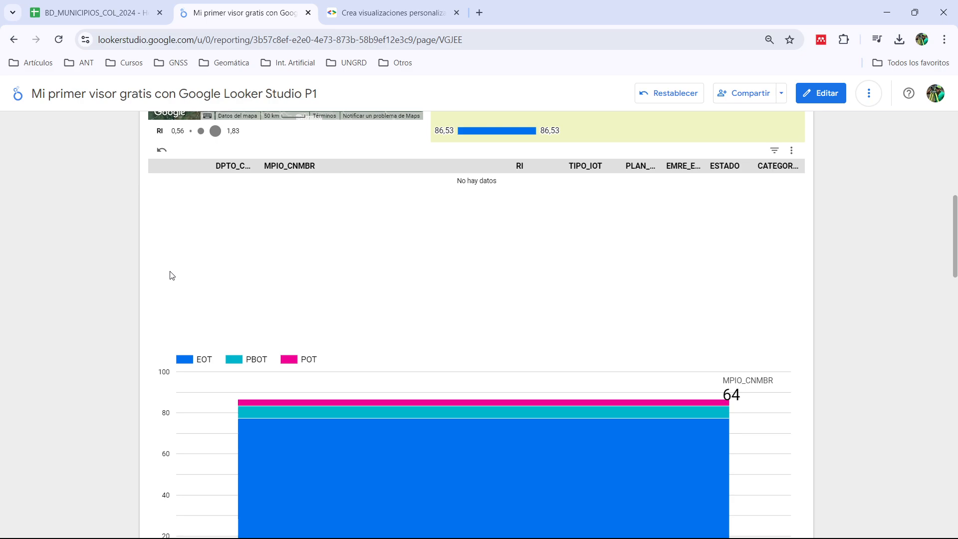
scroll(710, 334, down, 2)
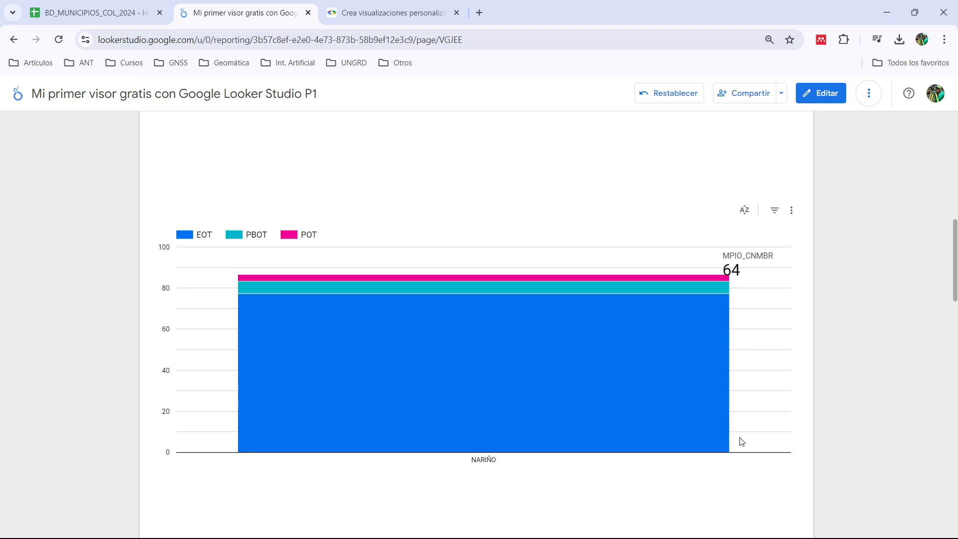
Step: Return the report to edit mode and select the data table below the maps
click(825, 94)
scroll(164, 369, up, 3)
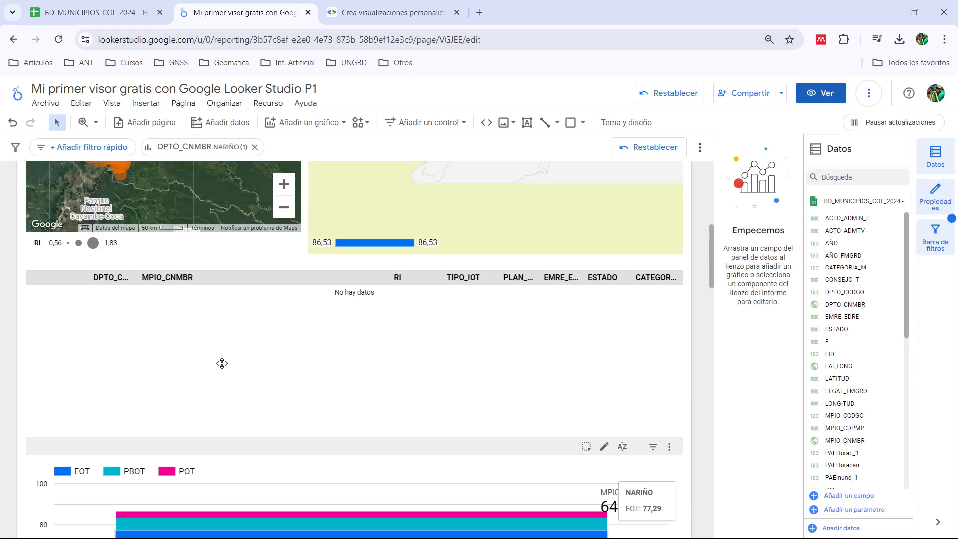
click(219, 330)
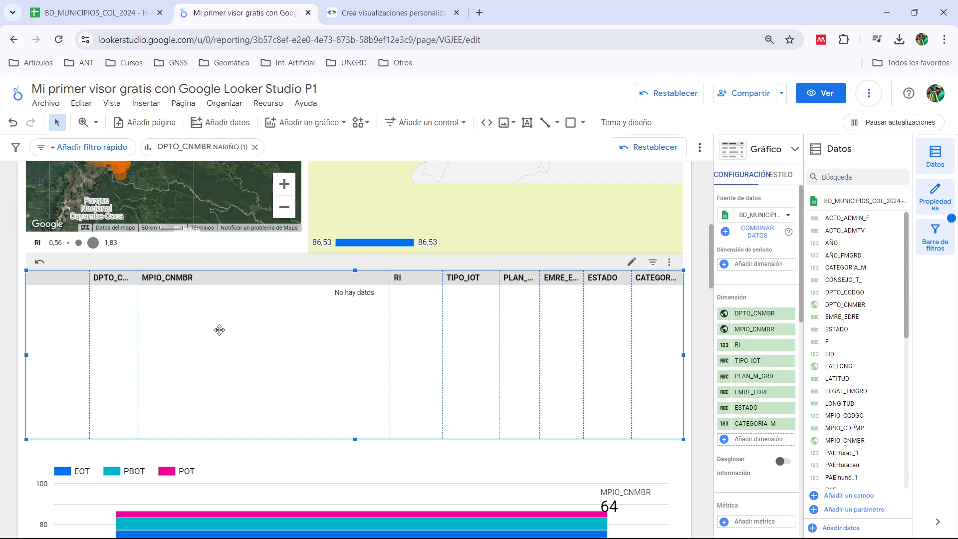
scroll(19, 272, up, 2)
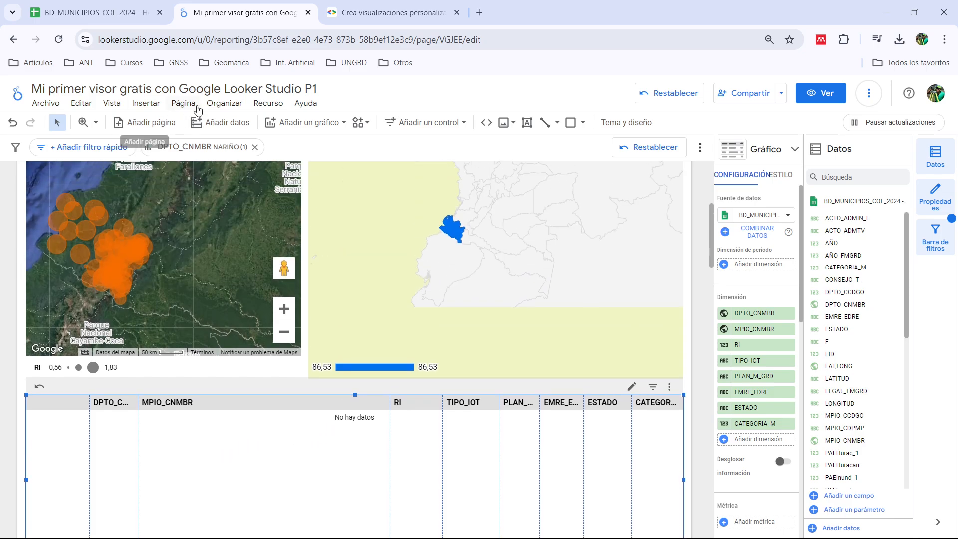
Step: Remove the DPTO_CNMBR quick filter for NARIÑO and review the data table's sorting settings and rows
click(255, 147)
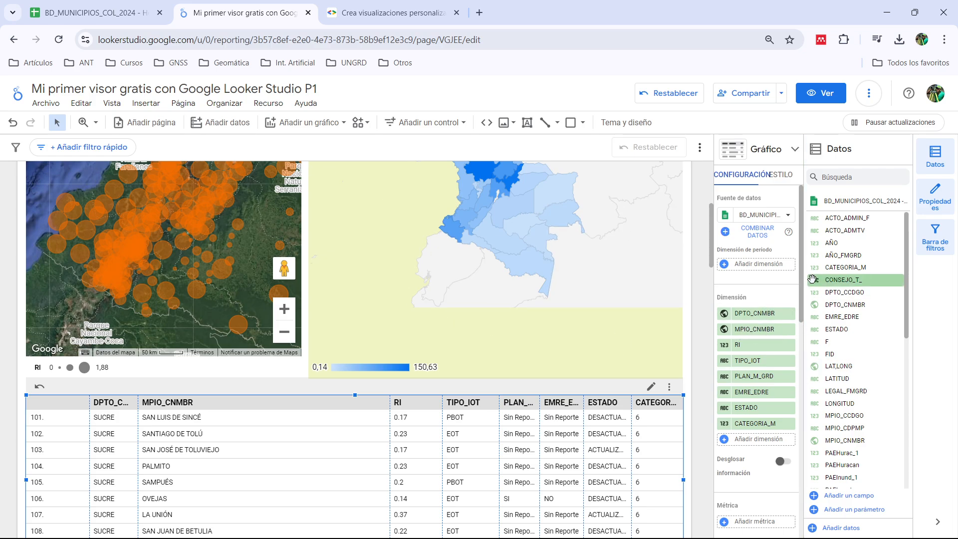
drag(802, 283, 807, 490)
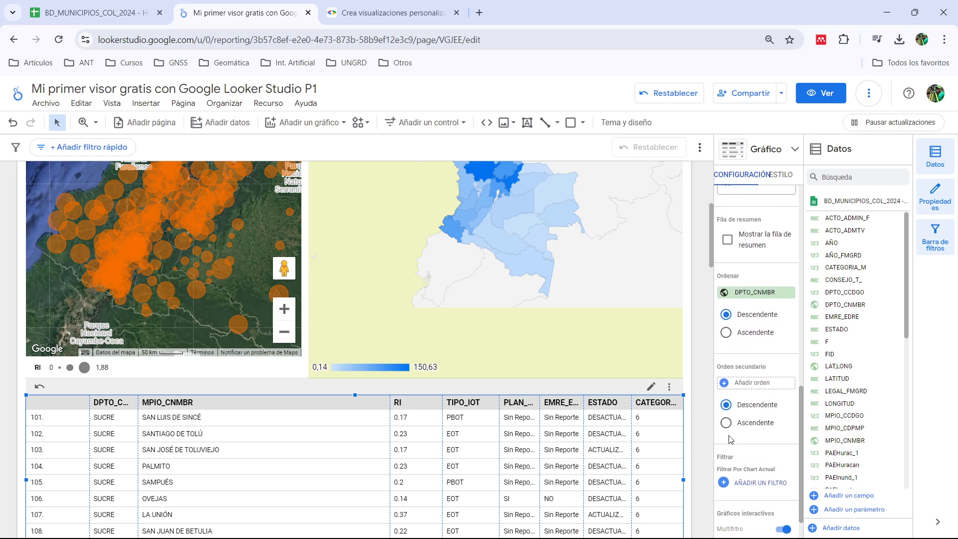
scroll(704, 426, down, 5)
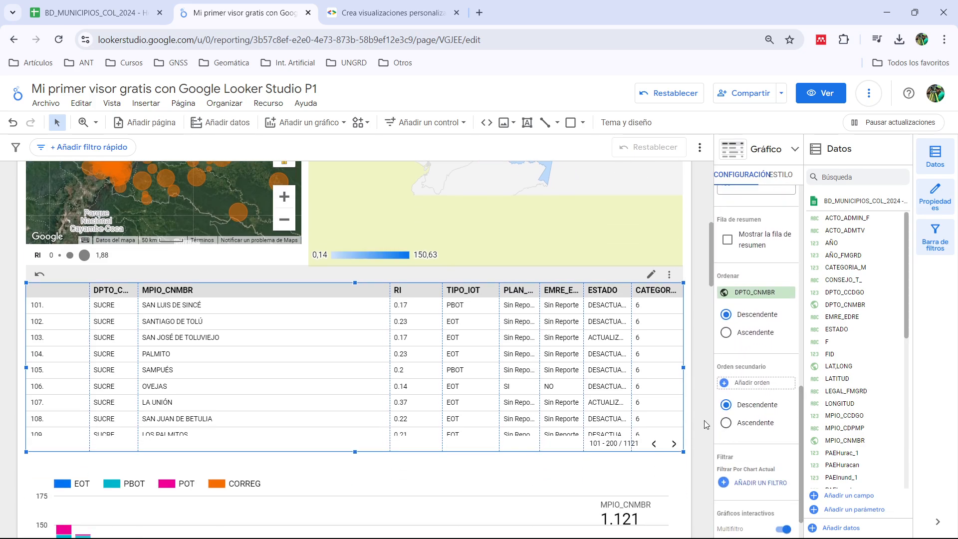
scroll(27, 328, up, 4)
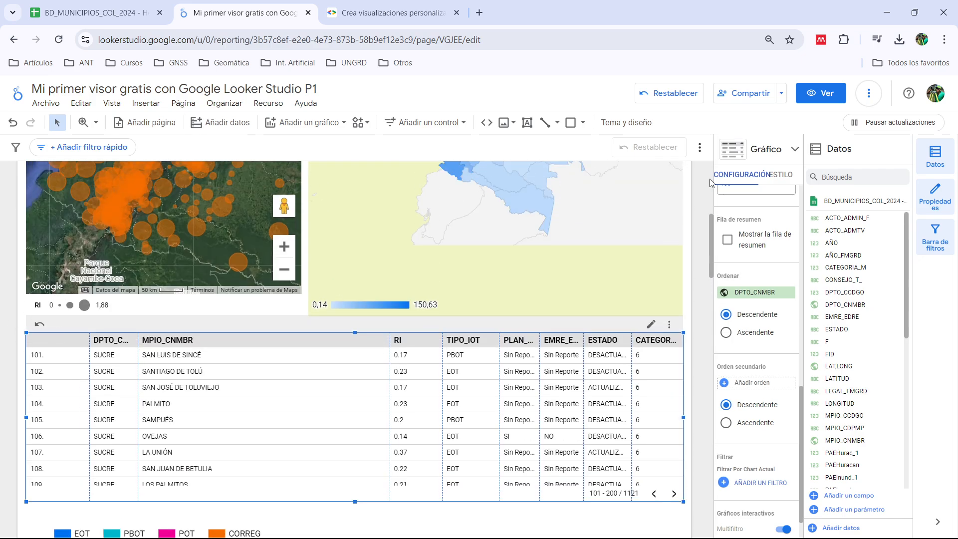
Step: Switch the report to view mode and filter DPTO_CNMBR to ANTIOQUIA and NARIÑO
click(821, 93)
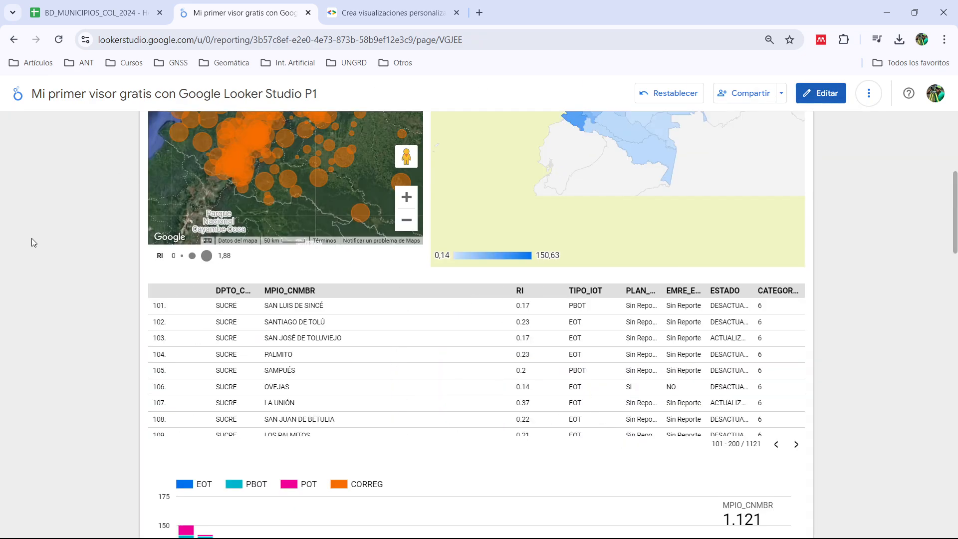
scroll(80, 270, up, 5)
click(250, 220)
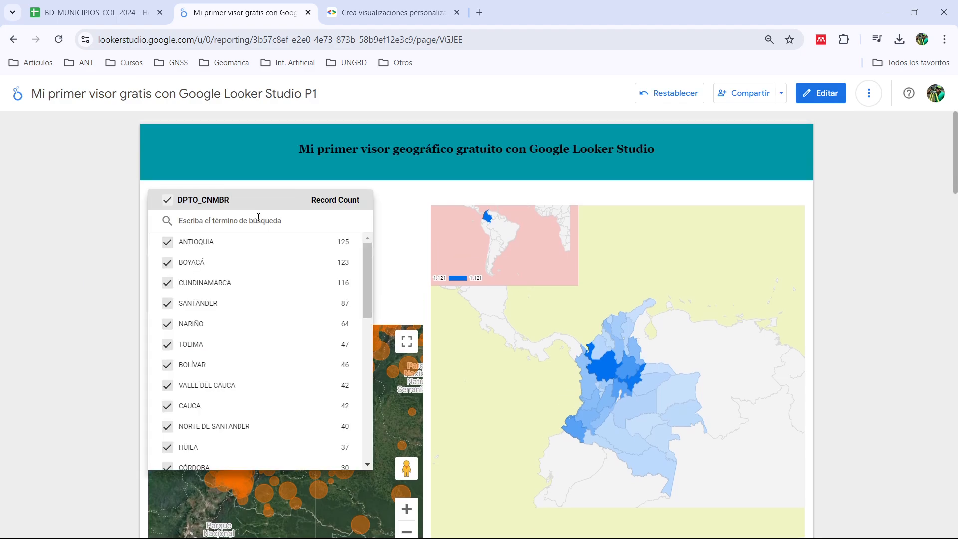
click(168, 200)
click(167, 241)
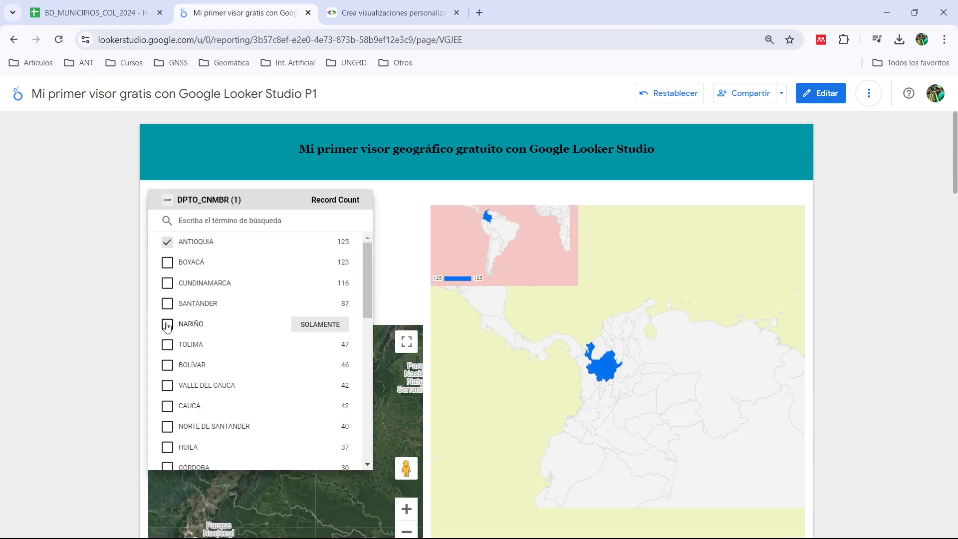
click(167, 324)
click(106, 285)
Step: Examine how the maps, data table, stacked column chart and scorecard respond to the ANTIOQUIA and NARIÑO filter
scroll(106, 283, down, 2)
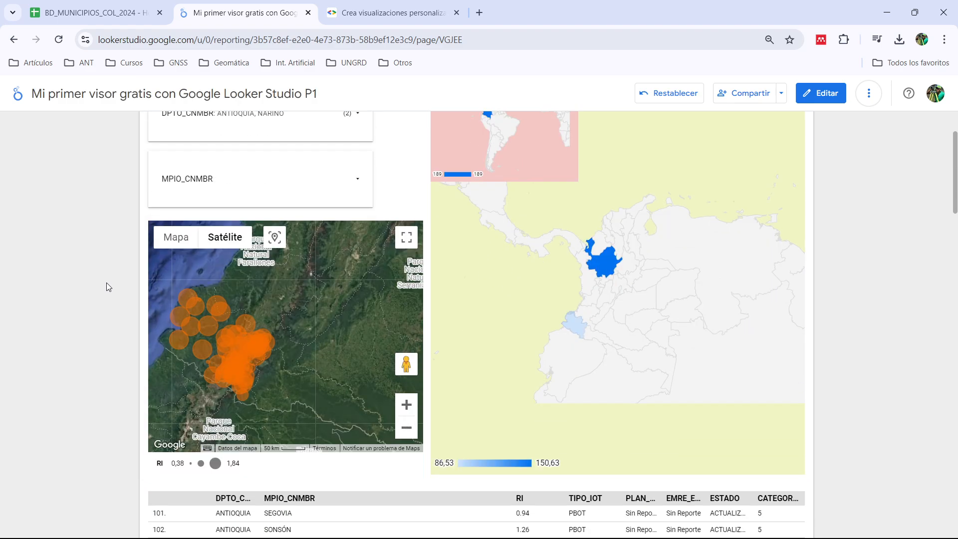
scroll(107, 283, down, 4)
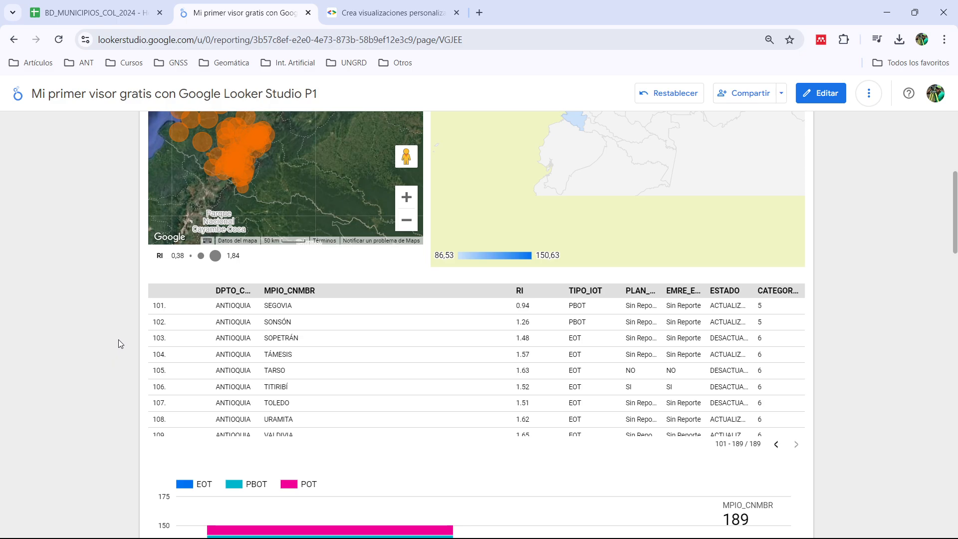
scroll(118, 319, down, 4)
scroll(89, 361, up, 10)
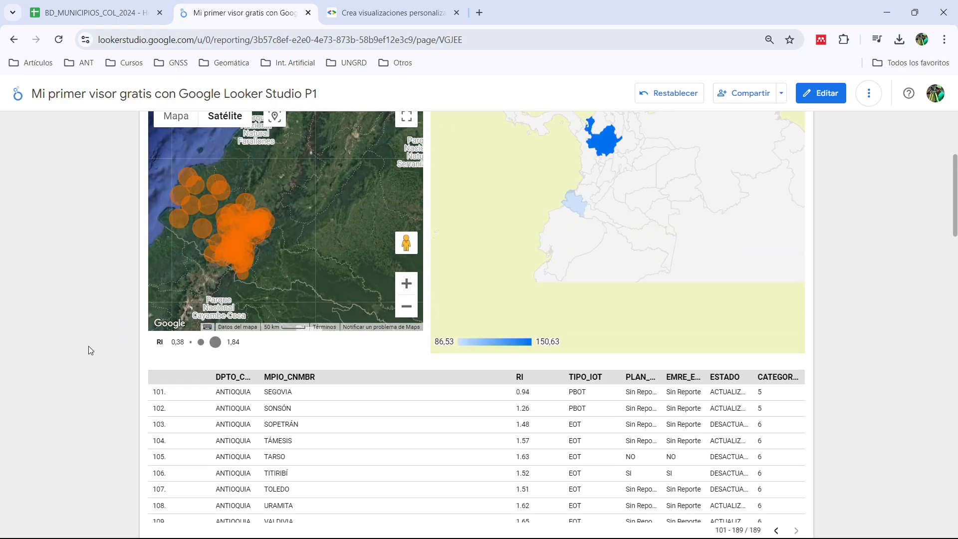
scroll(218, 424, down, 3)
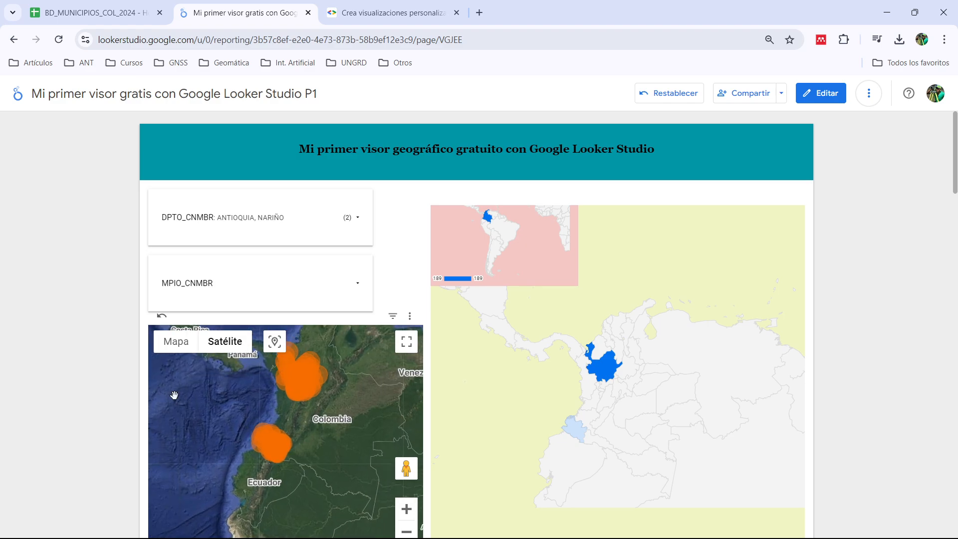
scroll(50, 321, down, 1)
scroll(240, 251, down, 6)
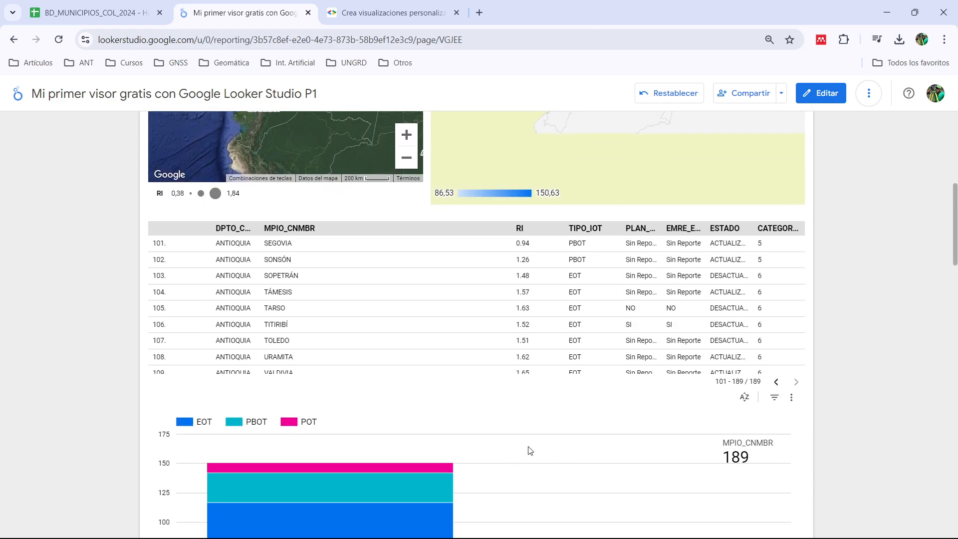
scroll(693, 390, down, 3)
scroll(693, 390, down, 1)
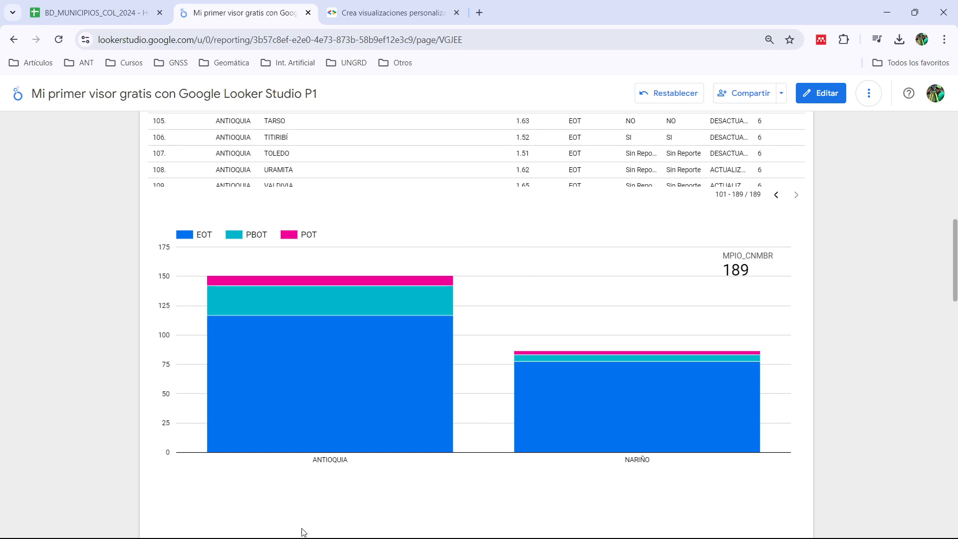
scroll(342, 460, down, 8)
scroll(342, 460, up, 12)
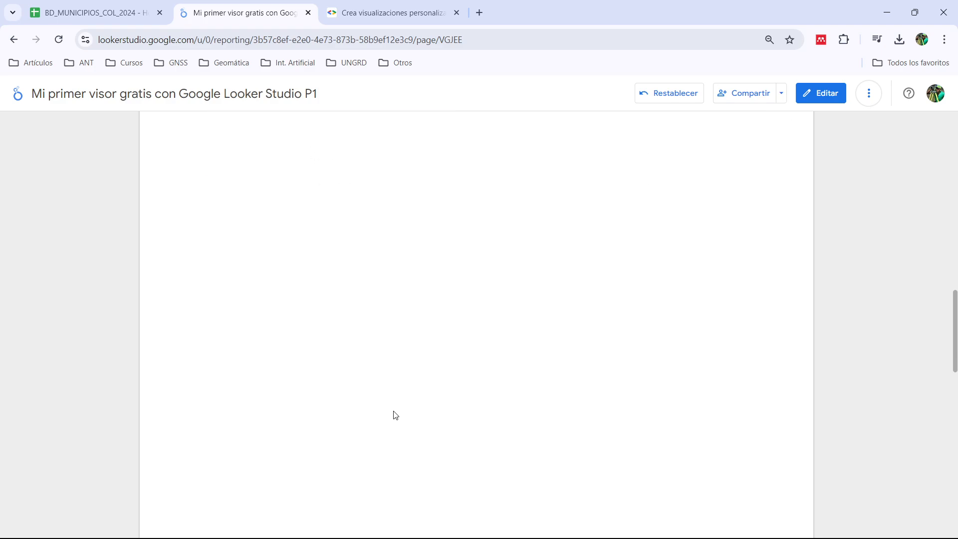
scroll(163, 397, up, 2)
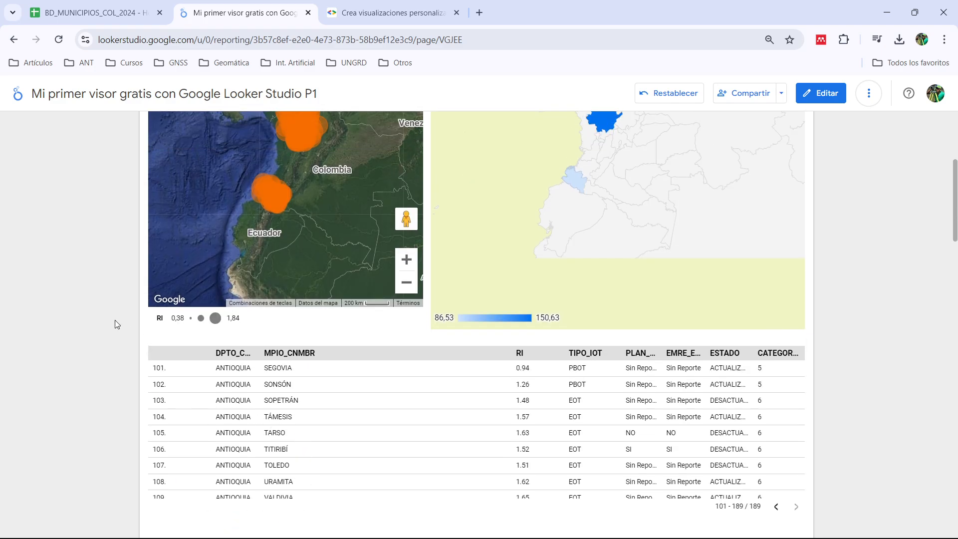
scroll(107, 310, up, 5)
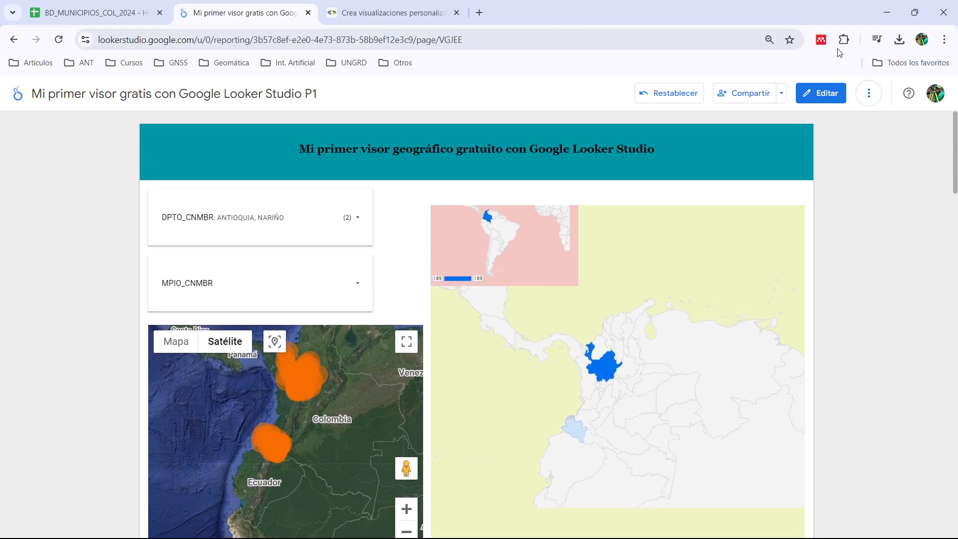
Step: Set the report's link sharing to Público with the Lector role, copy the link and save the sharing changes
click(753, 94)
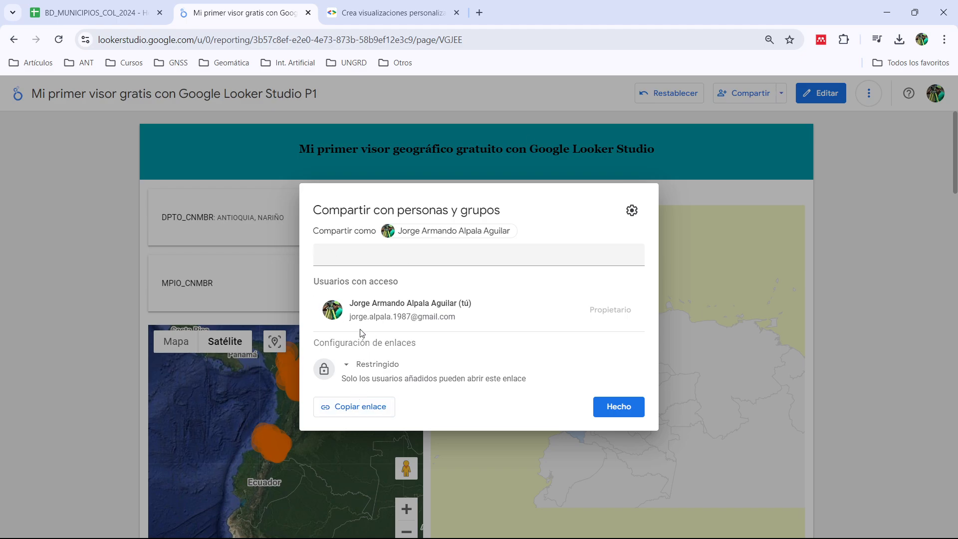
click(348, 364)
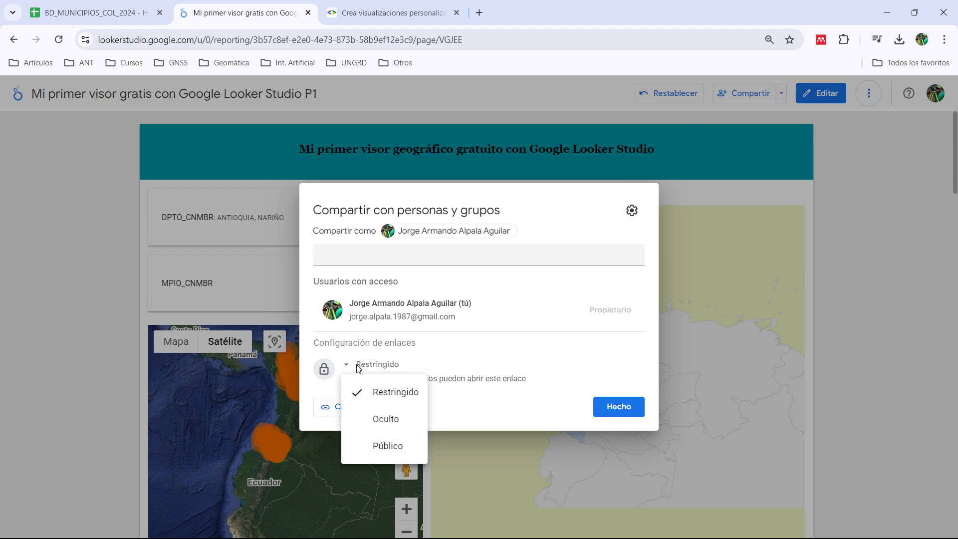
click(388, 442)
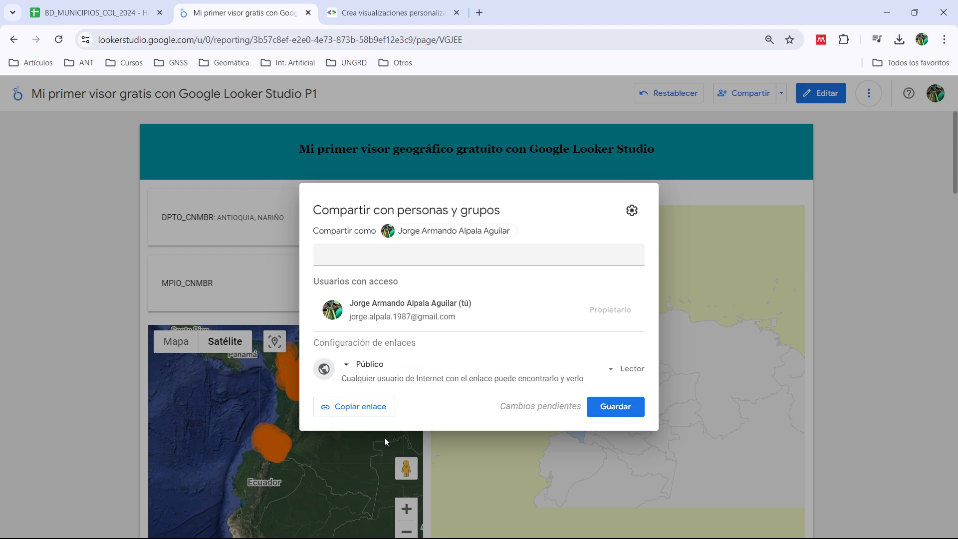
click(629, 372)
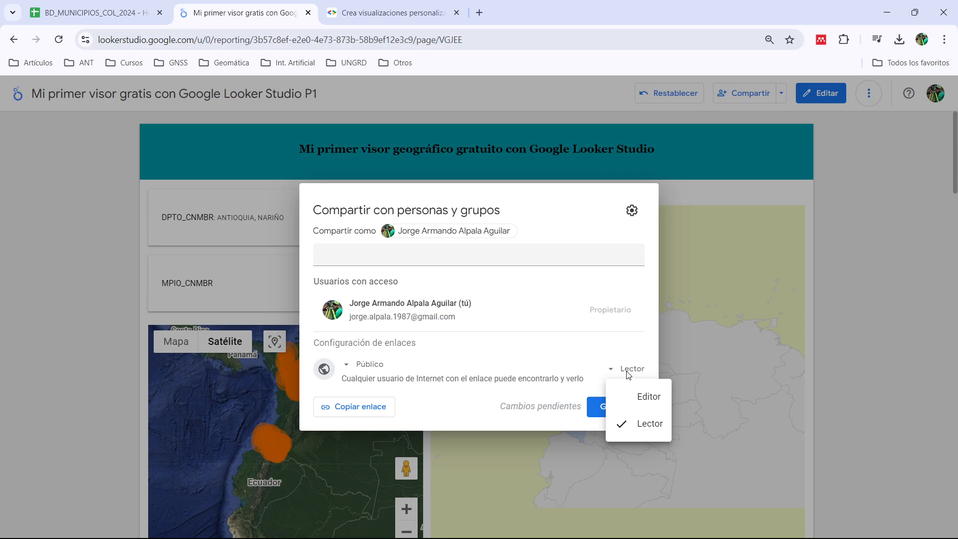
click(374, 409)
click(362, 408)
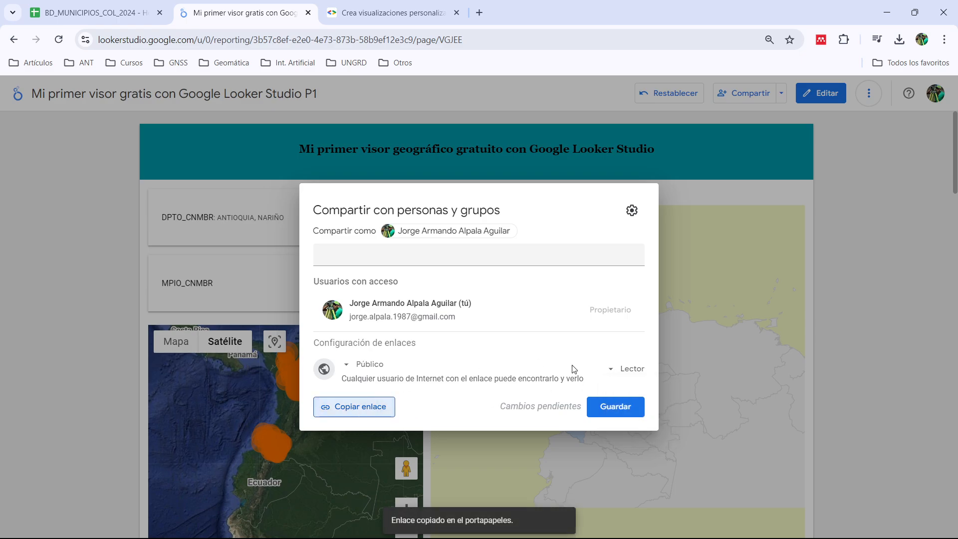
click(627, 407)
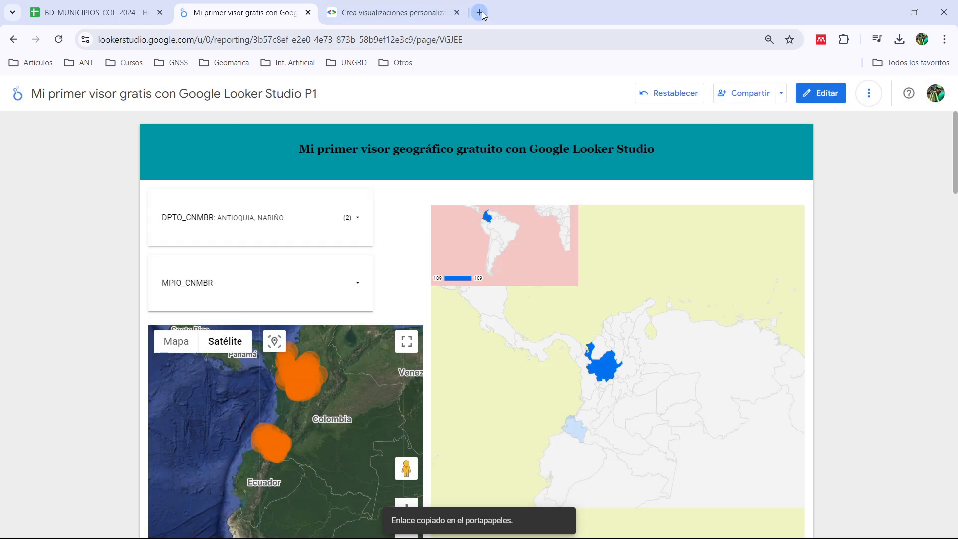
Step: Open the copied report link in a new browser tab and look through the shared viewer from maps to column chart
click(481, 13)
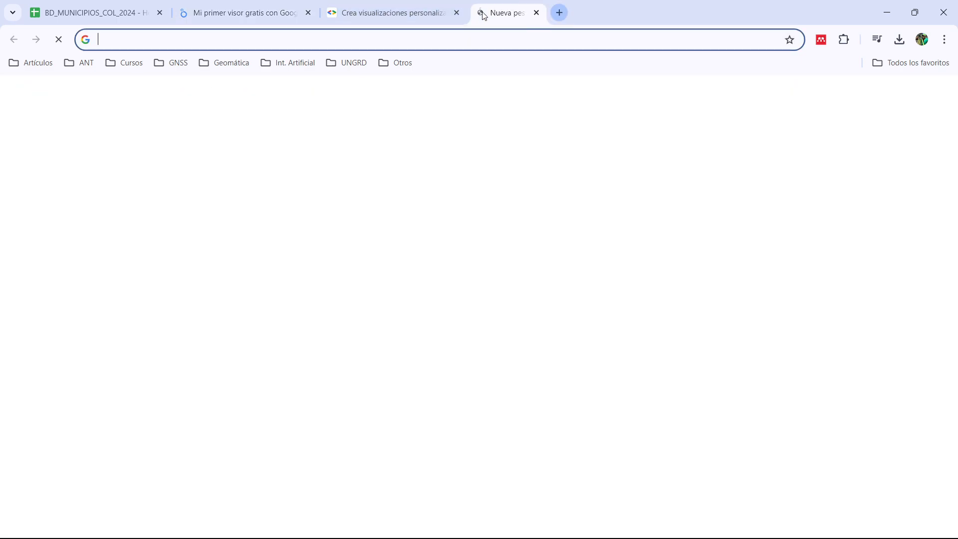
text(https://lookerstudio.google.com/reporting/3b57c8ef-e2e0-4e73-873b-58b9ef12e3c9)
key(Return)
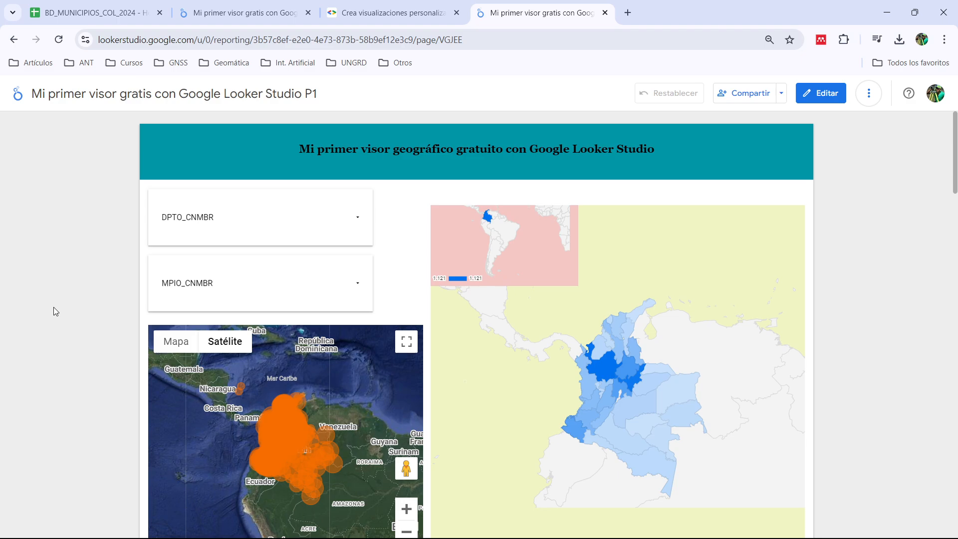
scroll(53, 307, down, 12)
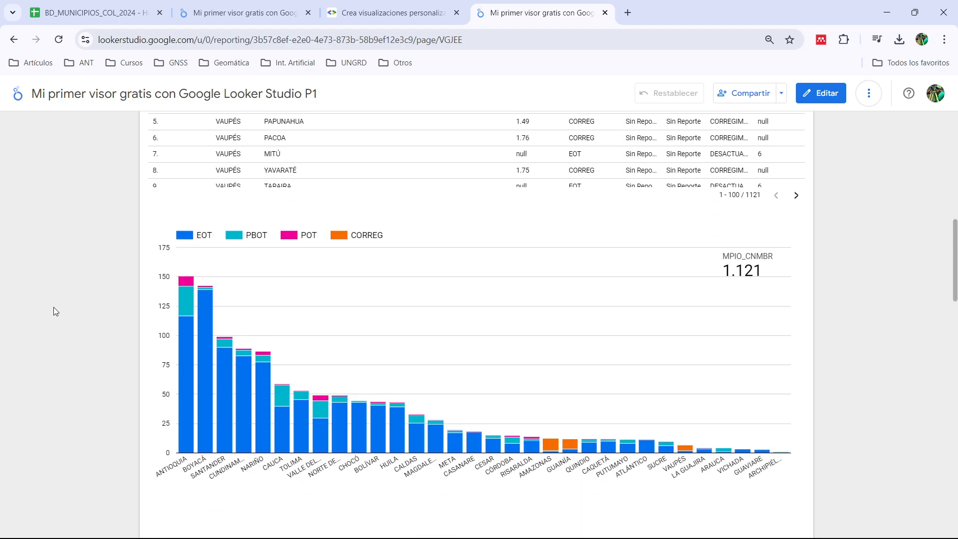
scroll(53, 307, up, 12)
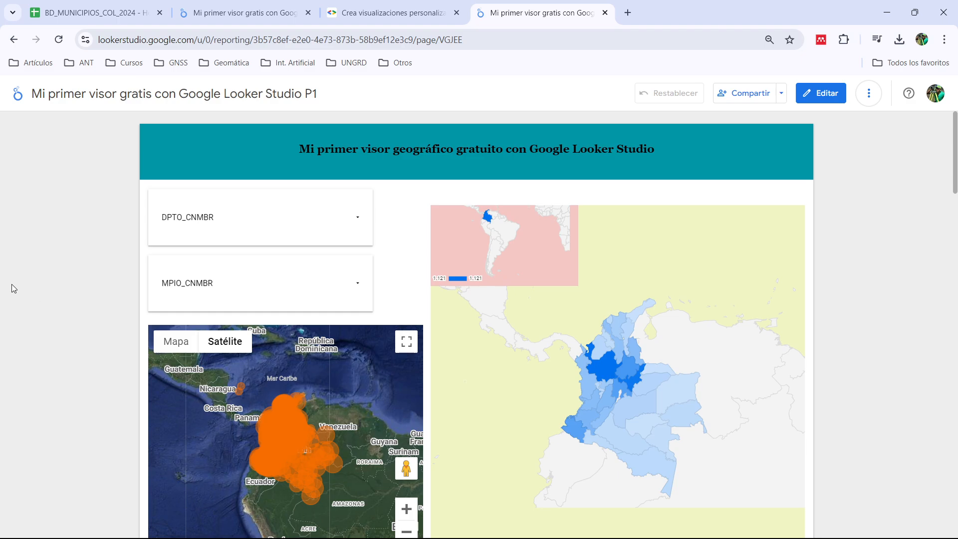
click(630, 527)
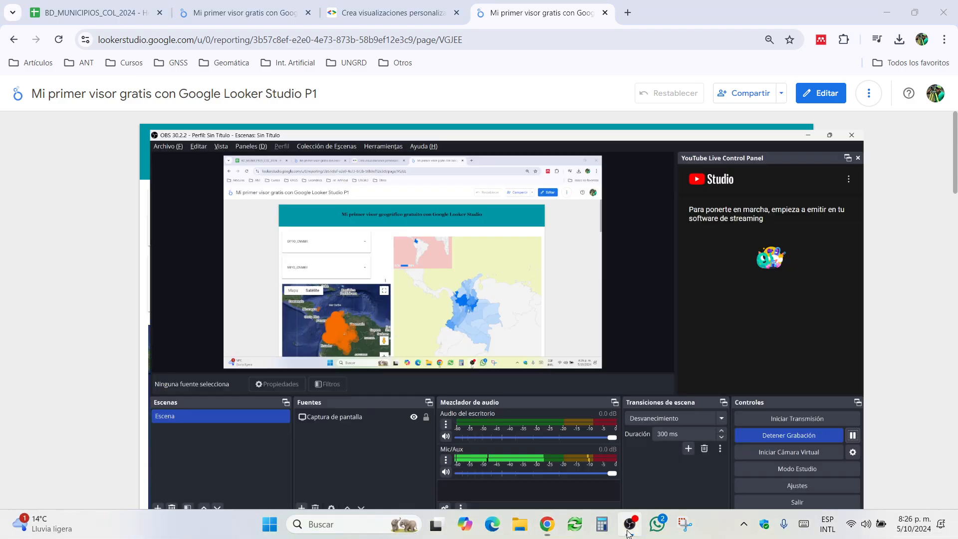